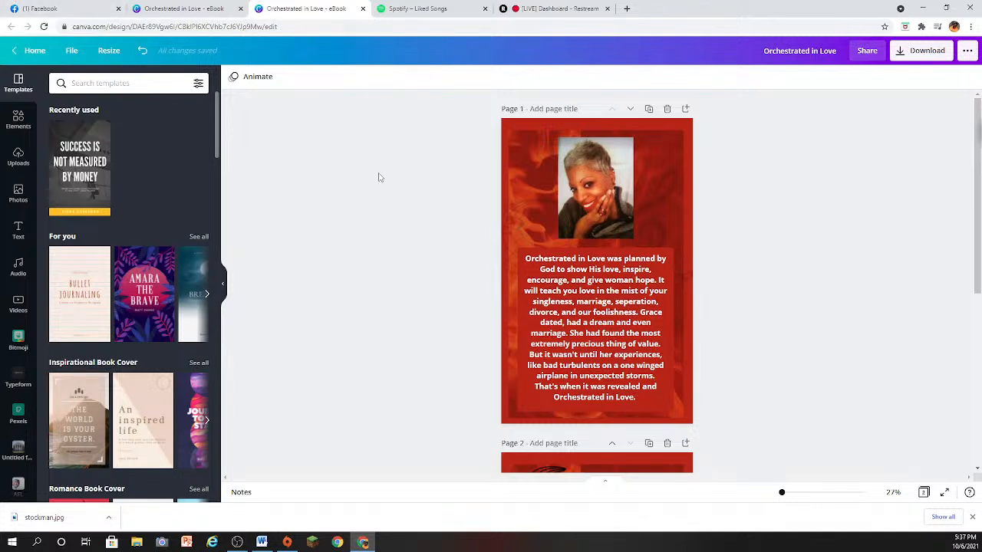
# - Close the Facebook live dashboard and return to the eBook cover design
pyautogui.scroll(-1, 379, 177)
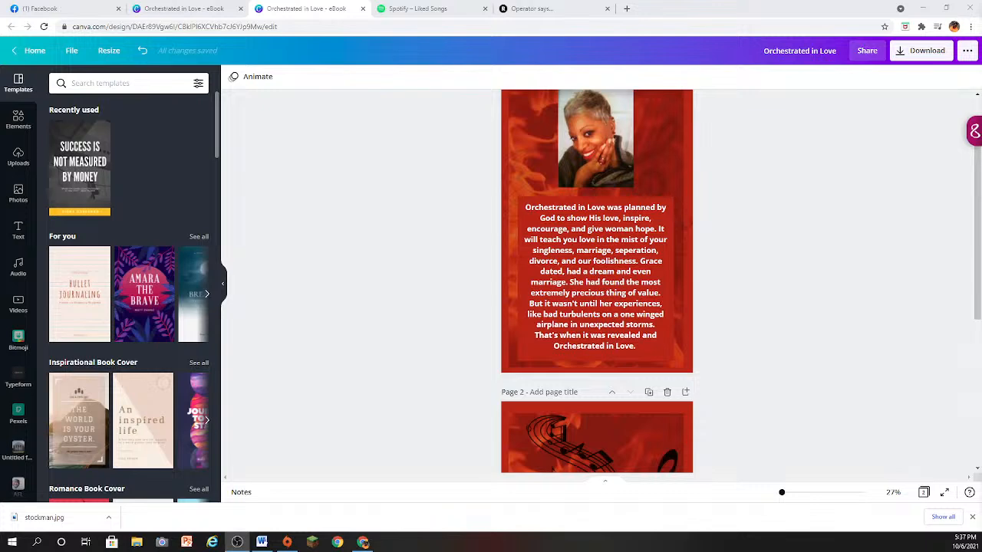
pyautogui.click(63, 11)
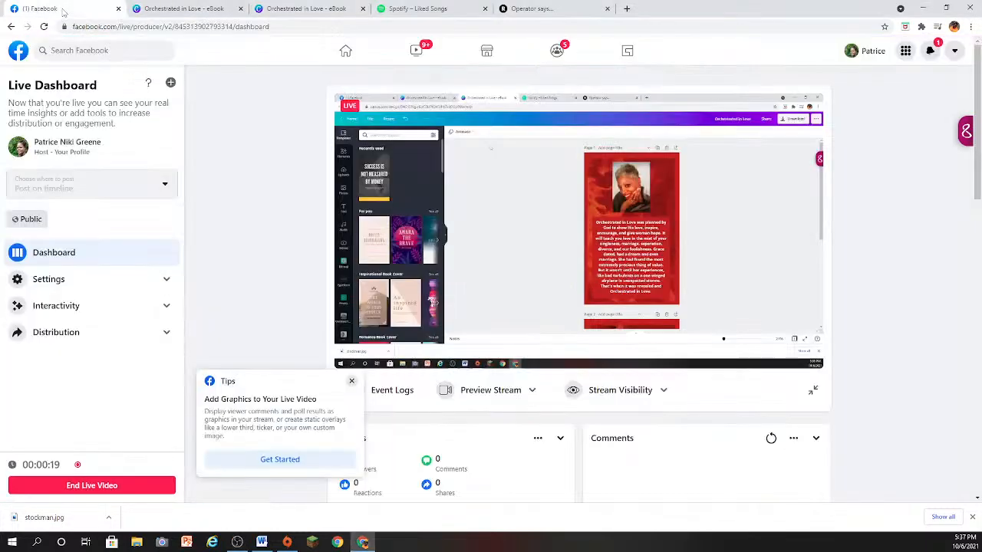
pyautogui.click(118, 9)
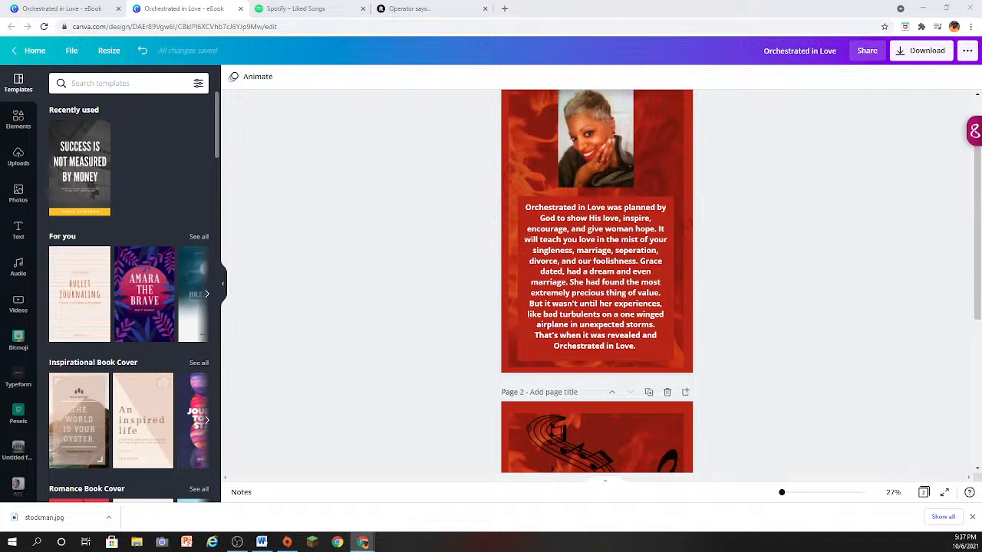
pyautogui.hotkey('alt', 'Tab')
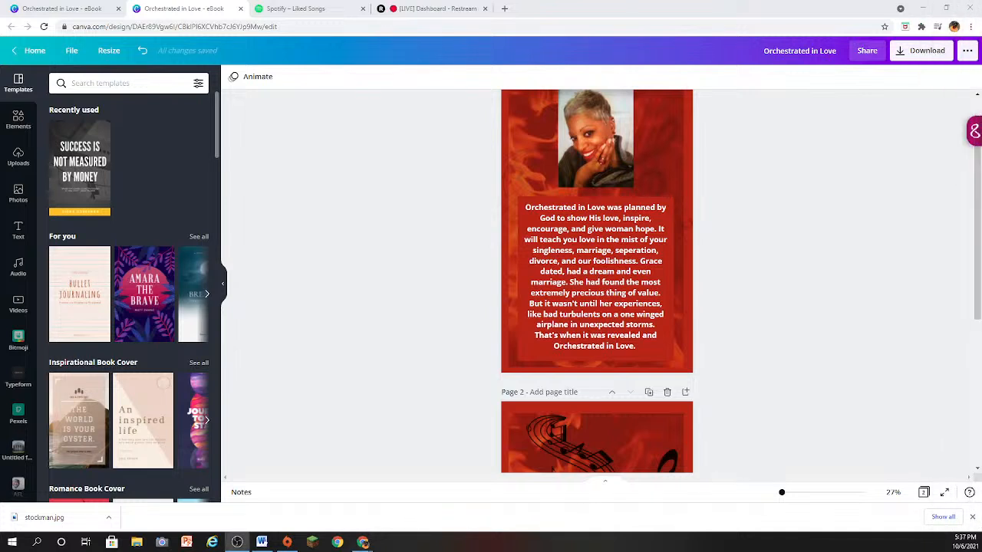
pyautogui.hotkey('alt', 'Tab')
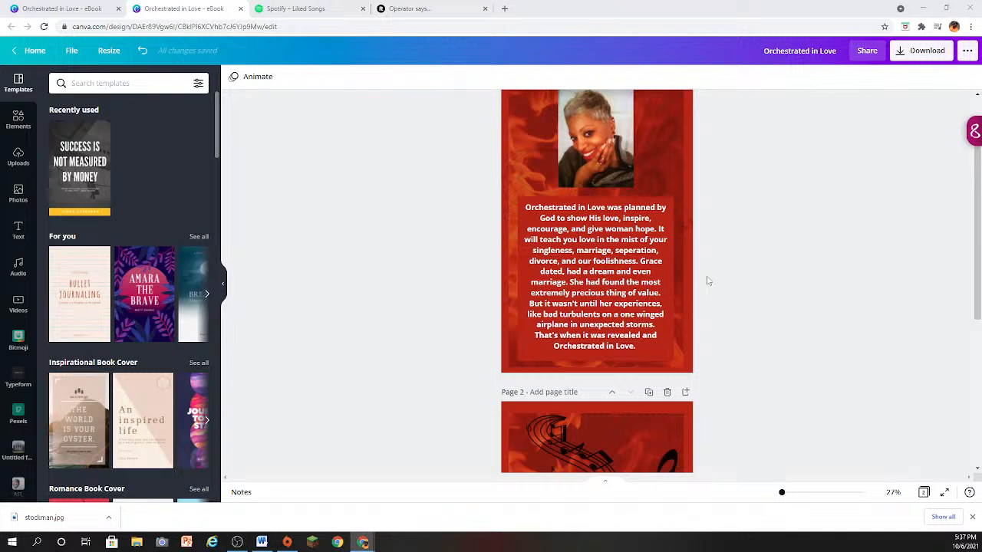
# - Collapse the side panel and examine the layout of both eBook cover pages
pyautogui.scroll(-3, 708, 280)
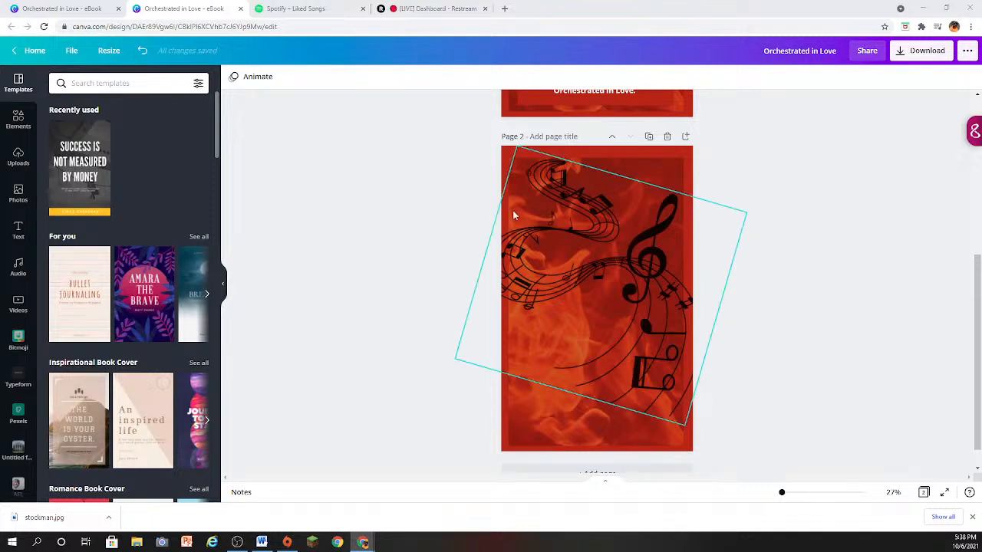
pyautogui.scroll(5, 519, 331)
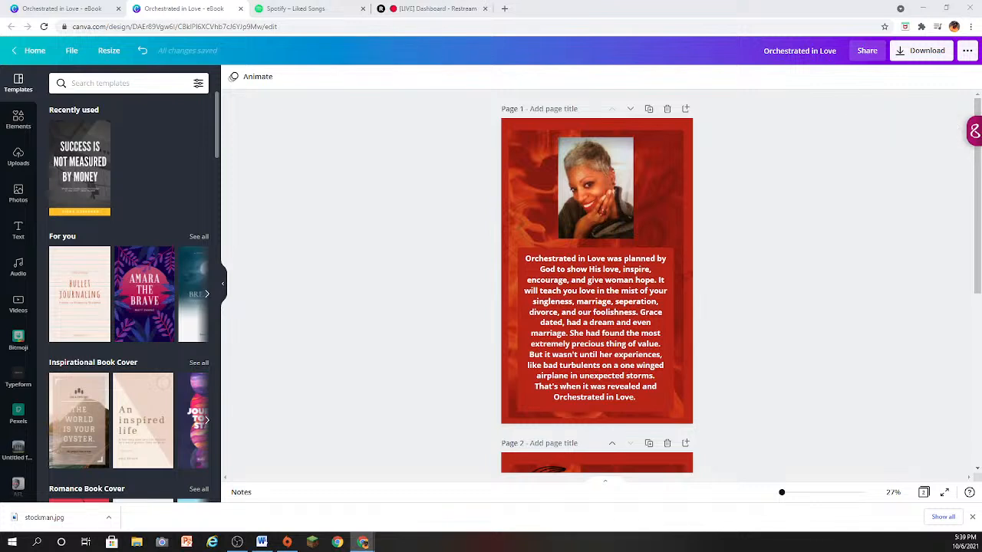
pyautogui.click(223, 289)
pyautogui.scroll(-3, 611, 328)
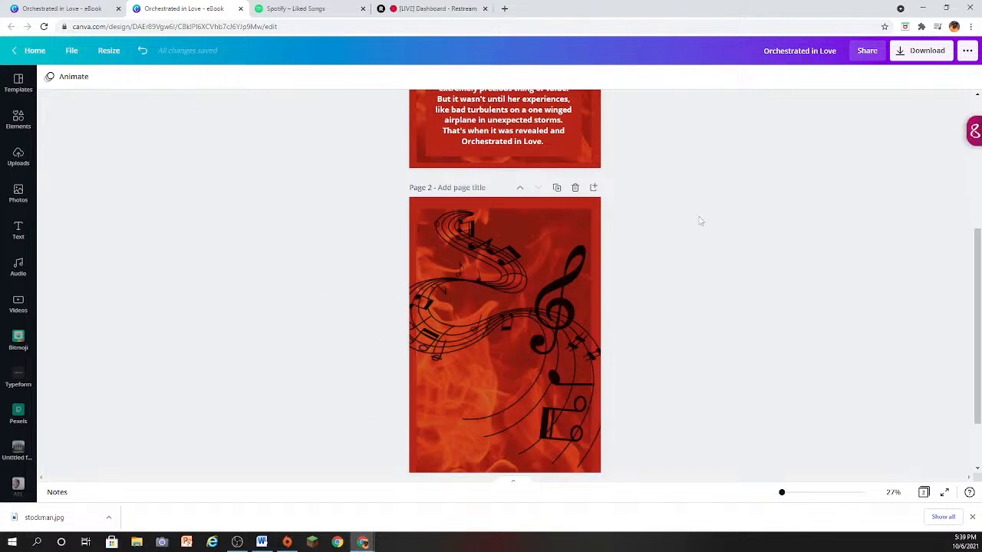
pyautogui.scroll(-1, 700, 221)
pyautogui.scroll(1, 700, 221)
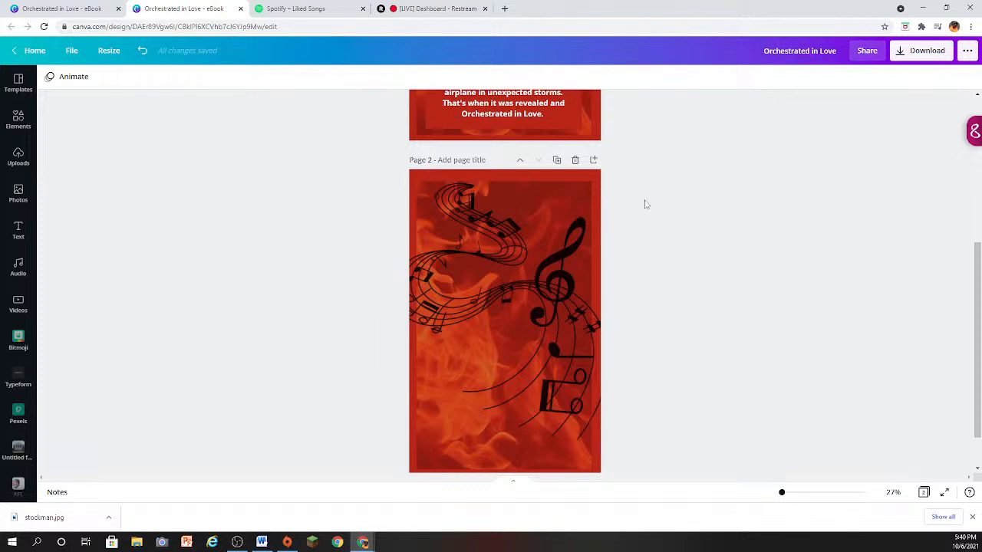
# - Add a subheading to page 2 and place it near the page's upper edge
pyautogui.click(19, 244)
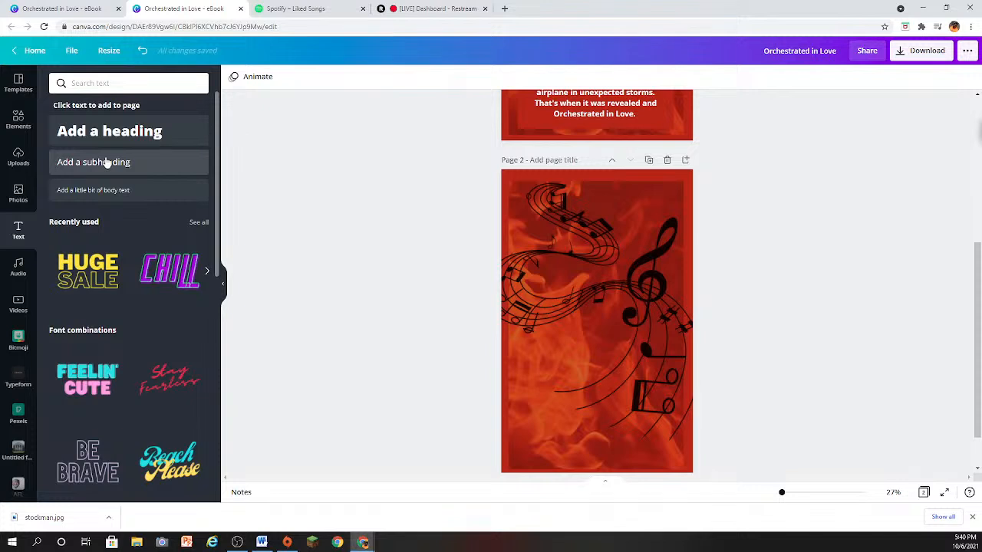
pyautogui.click(108, 162)
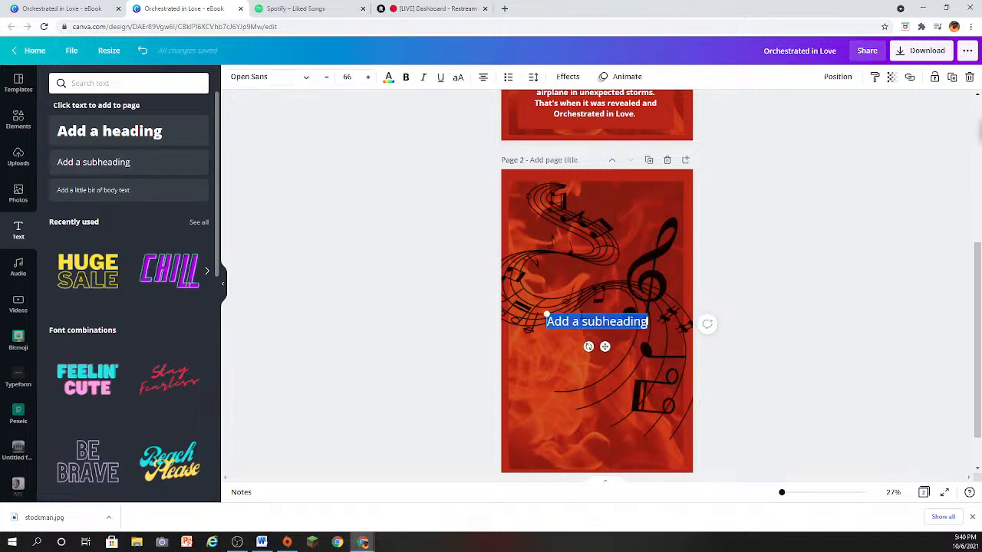
pyautogui.moveTo(577, 308); pyautogui.dragTo(593, 185)
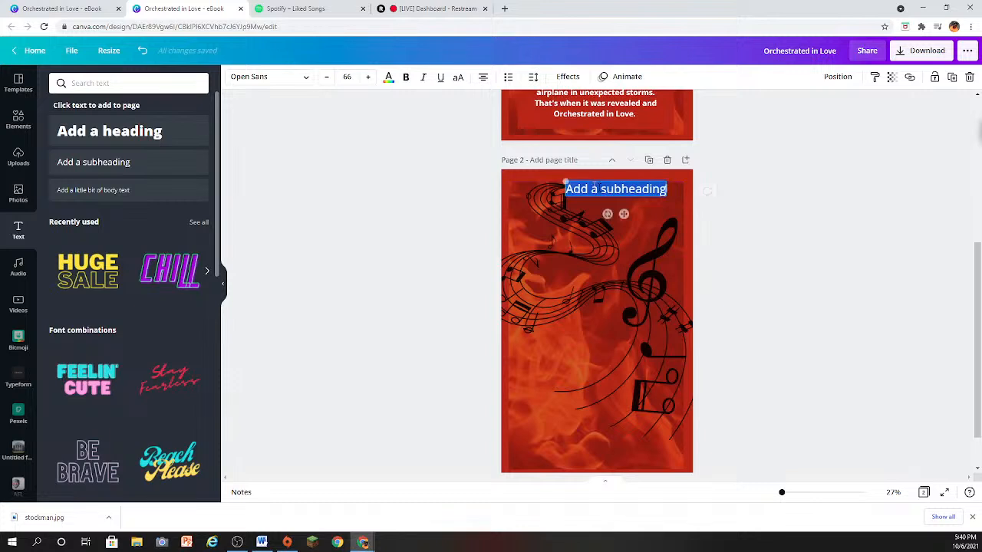
# - Widen the subheading box on page 2 and replace its placeholder text with the author's full name
pyautogui.moveTo(670, 187); pyautogui.dragTo(560, 193)
pyautogui.click(680, 190)
pyautogui.press('BackSpace')
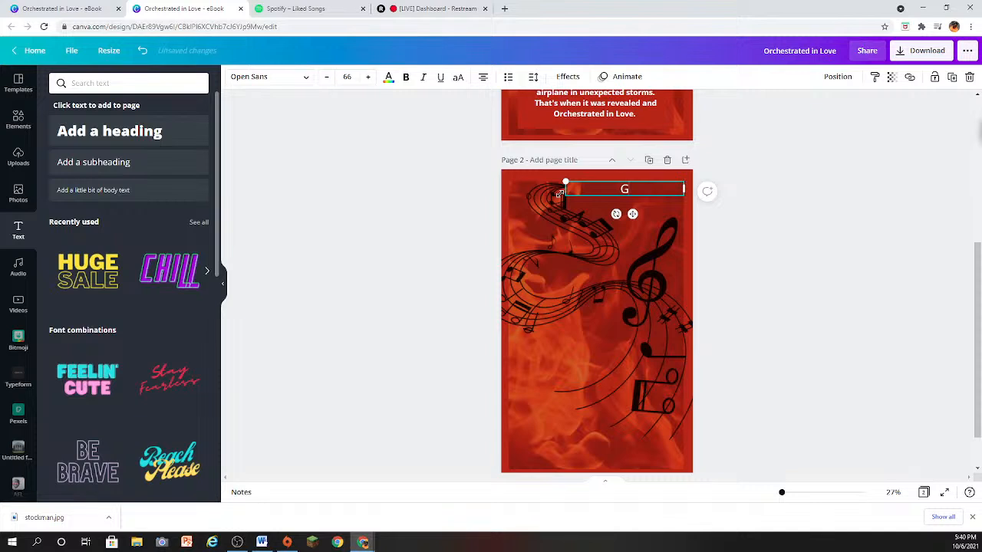
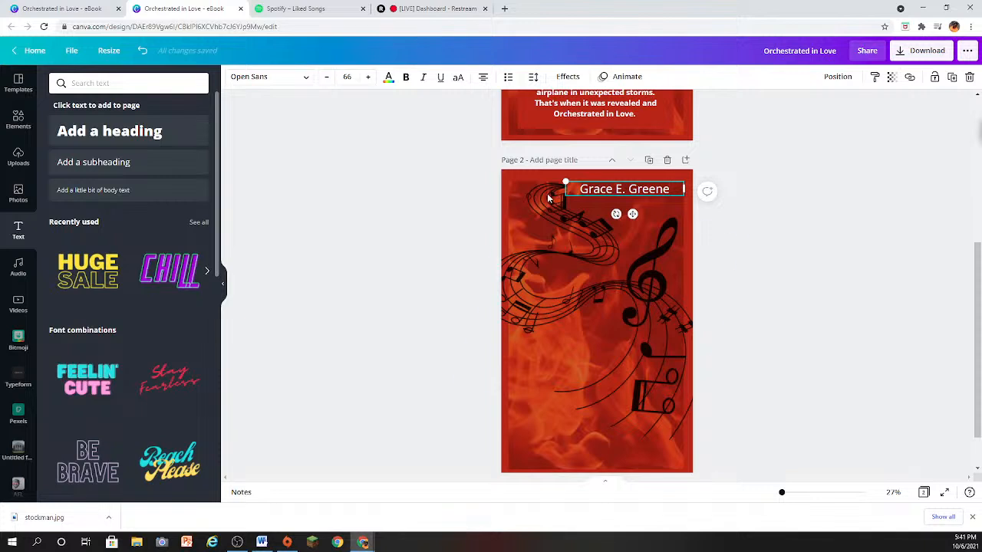
# - Set the author's name in Great Vibes, enlarge it to about size 98 and fit its text box near the page's upper edge
pyautogui.moveTo(566, 182); pyautogui.dragTo(545, 180)
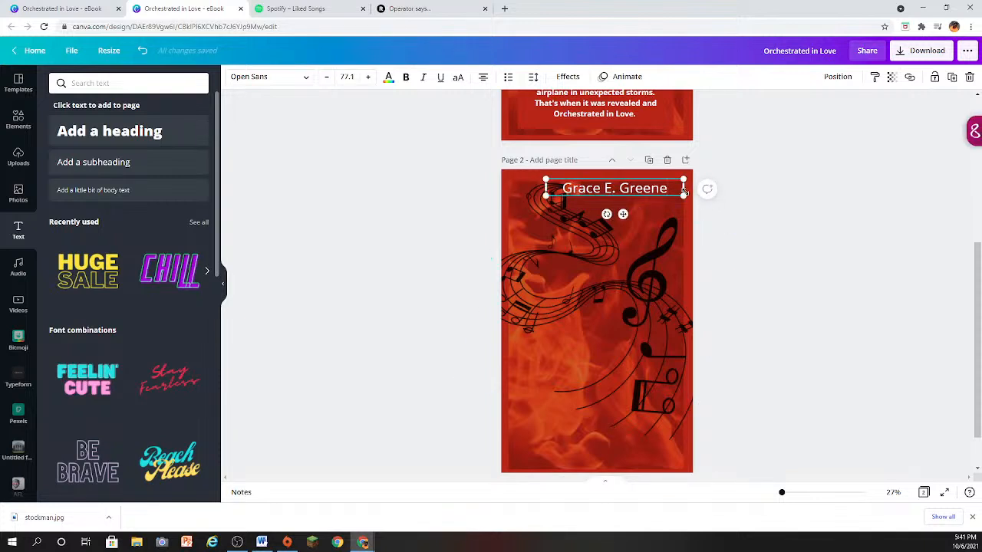
pyautogui.moveTo(666, 188); pyautogui.dragTo(558, 188)
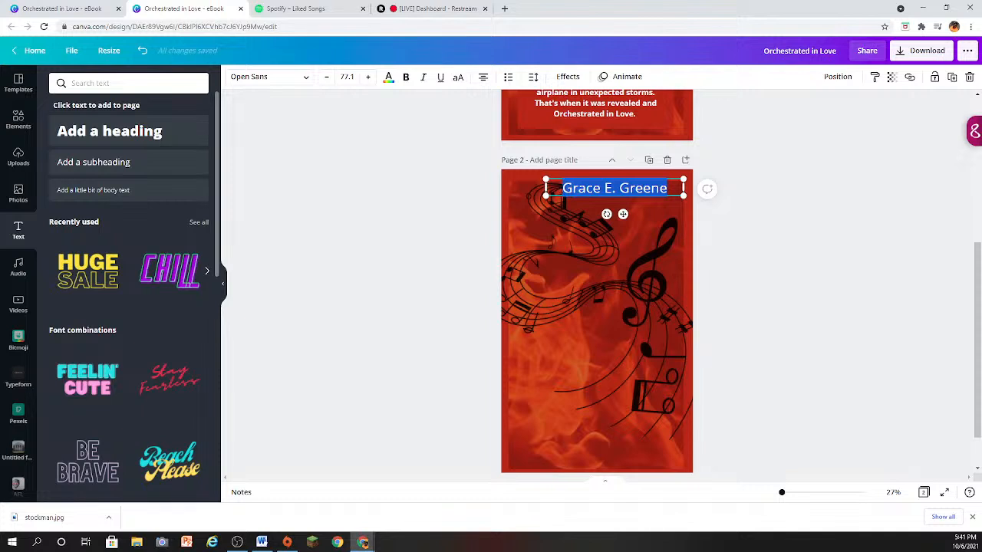
pyautogui.click(296, 76)
pyautogui.click(92, 151)
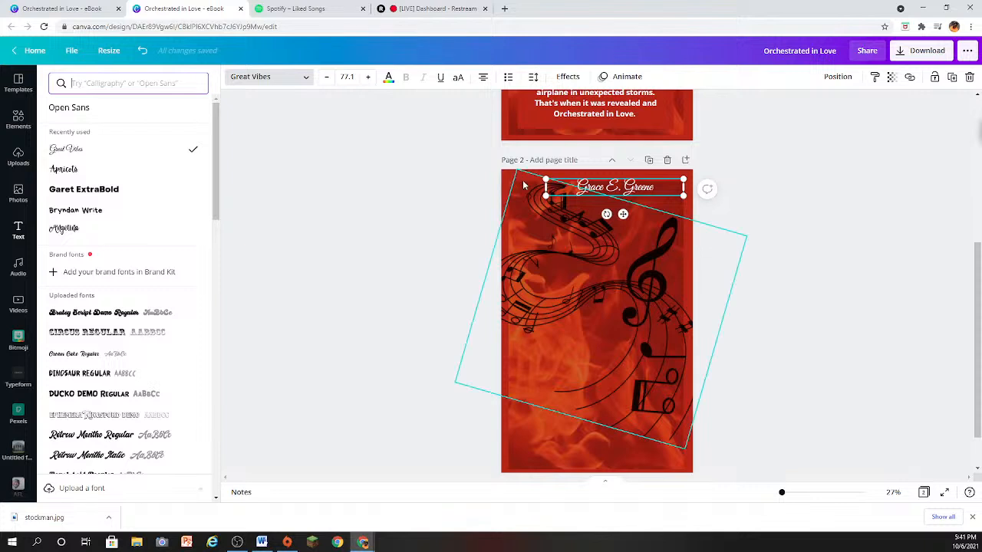
pyautogui.moveTo(547, 196); pyautogui.dragTo(508, 200)
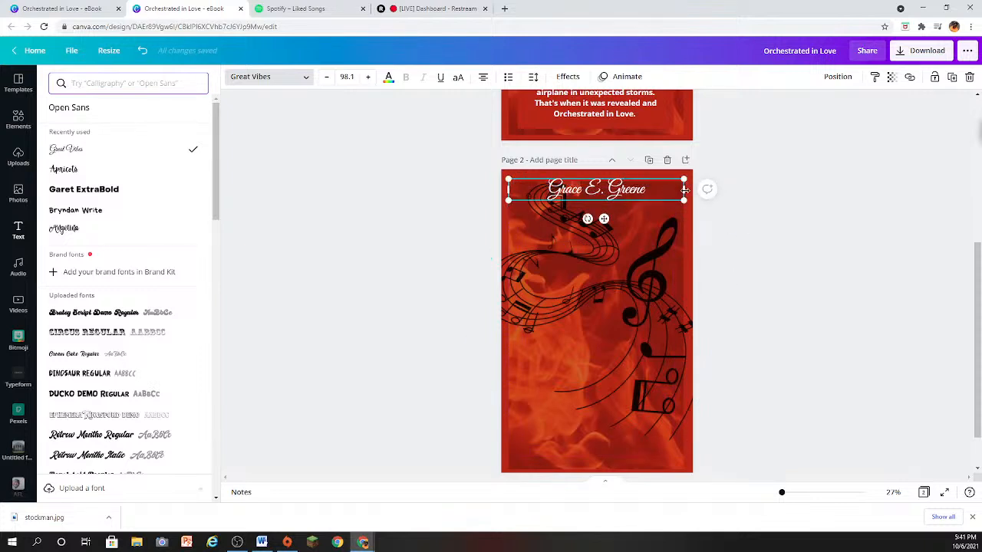
pyautogui.moveTo(684, 189); pyautogui.dragTo(650, 180)
# - Color the author's name yellow using the default colors
pyautogui.click(388, 77)
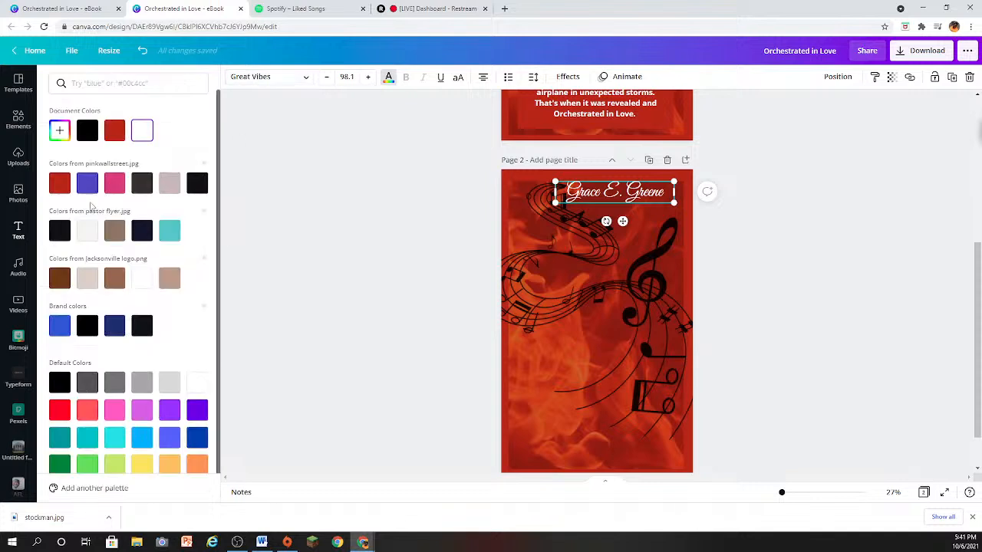
pyautogui.click(142, 466)
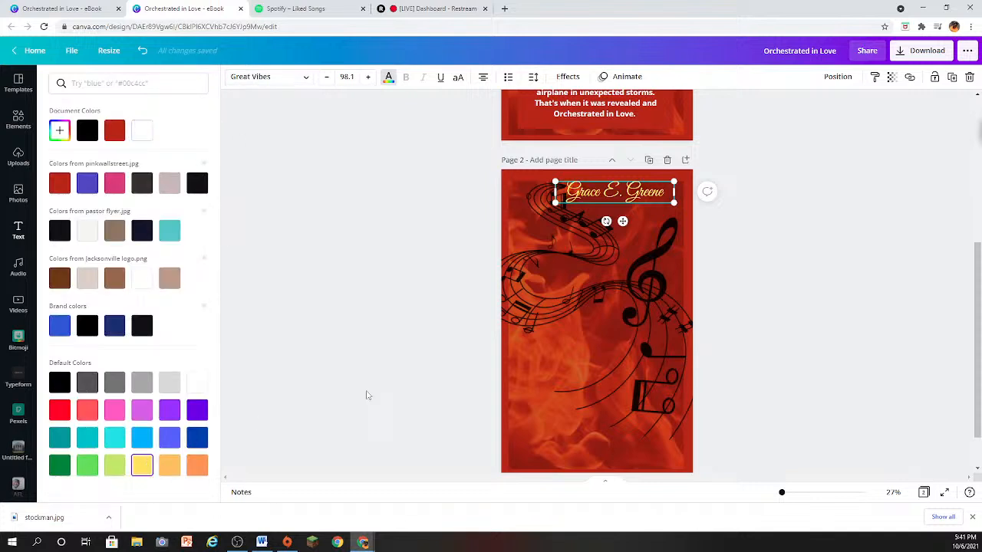
pyautogui.click(784, 300)
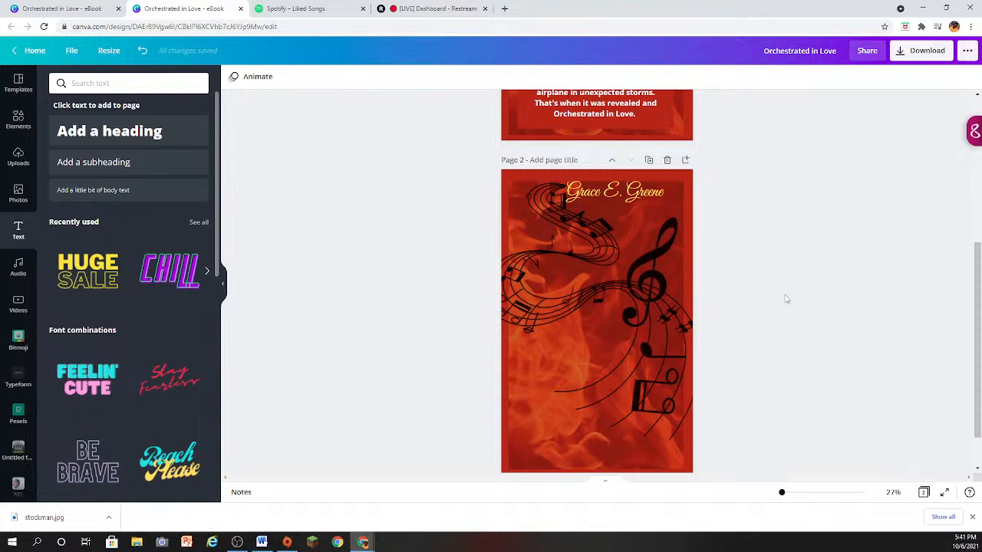
# - Add another subheading low on page 2, enlarge it to about size 74 and widen its box across most of the page
pyautogui.click(94, 161)
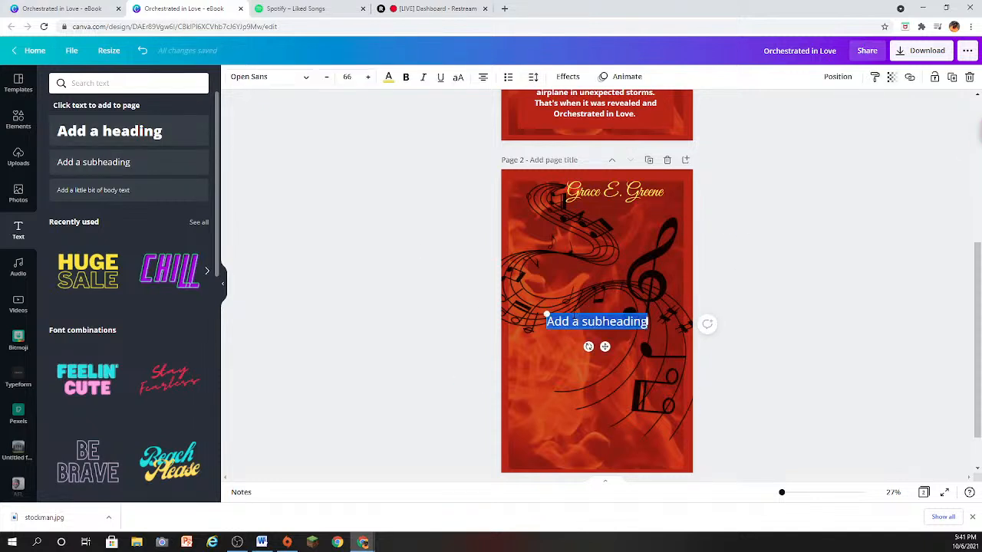
pyautogui.moveTo(564, 316); pyautogui.dragTo(538, 395)
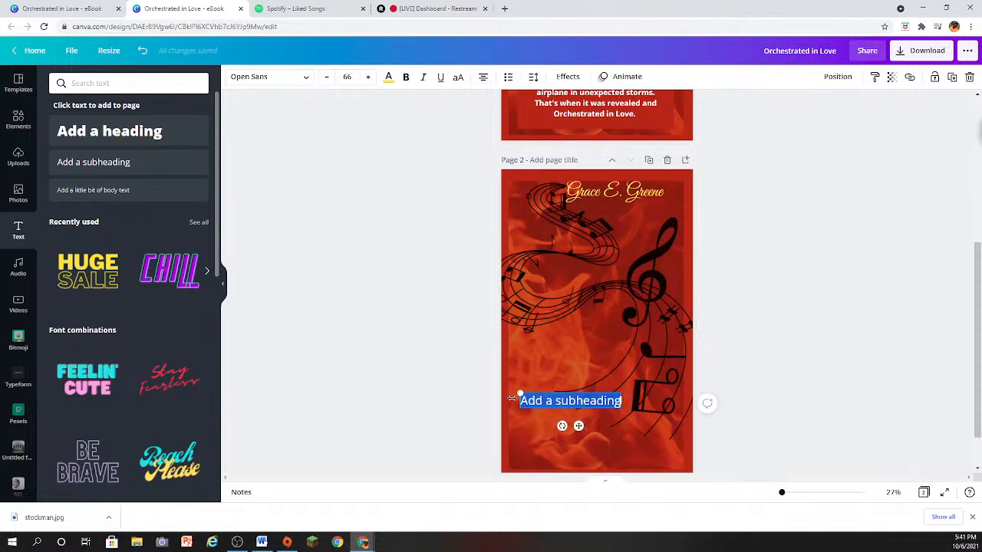
pyautogui.moveTo(519, 394); pyautogui.dragTo(508, 391)
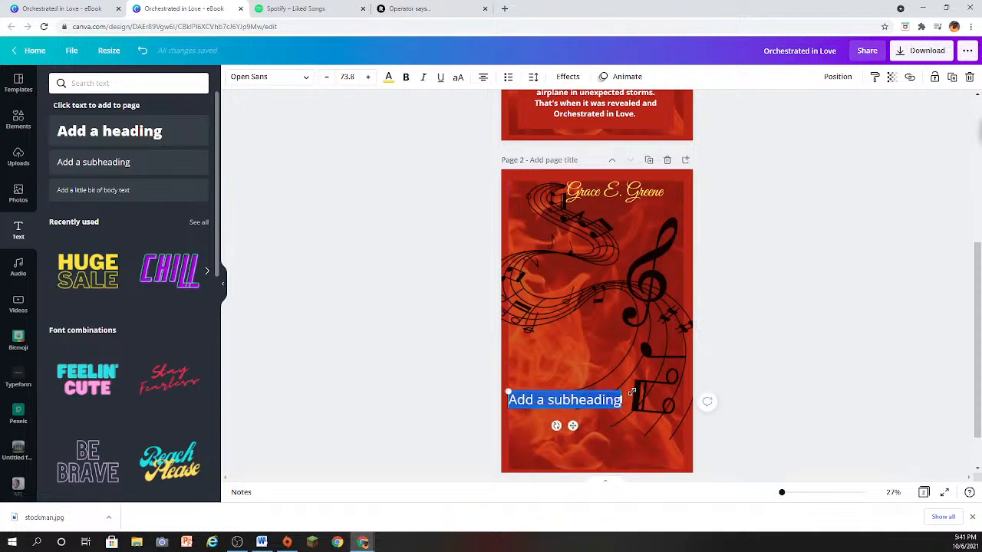
pyautogui.moveTo(623, 400); pyautogui.dragTo(670, 400)
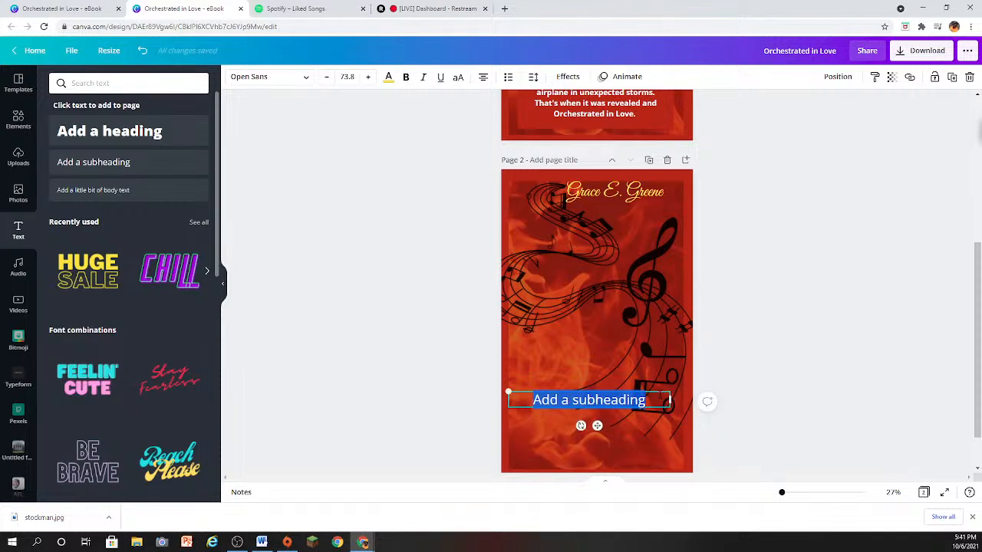
# - Replace the lower subheading's placeholder text with "Orchestrated In Love"
pyautogui.click(659, 397)
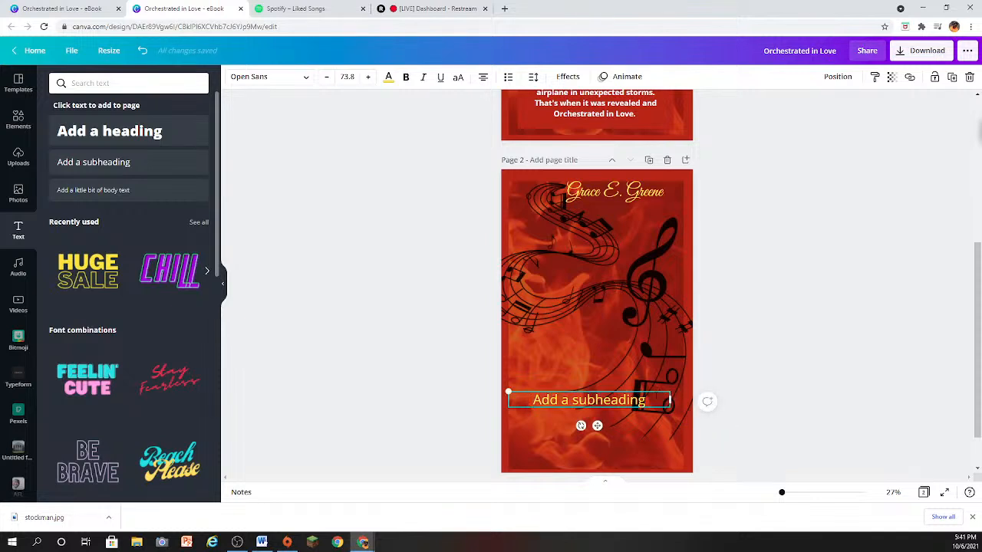
pyautogui.moveTo(647, 400); pyautogui.dragTo(510, 399)
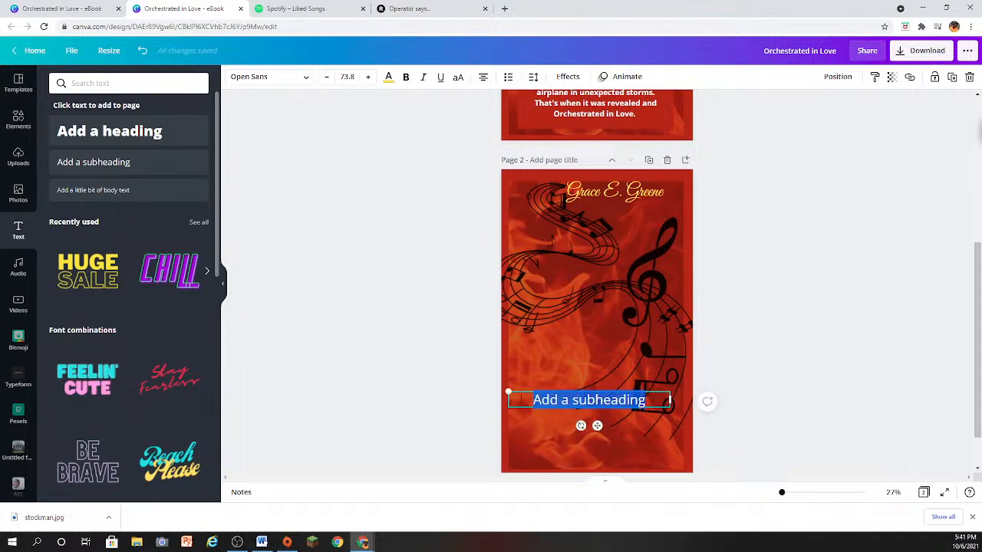
pyautogui.write('Orch')
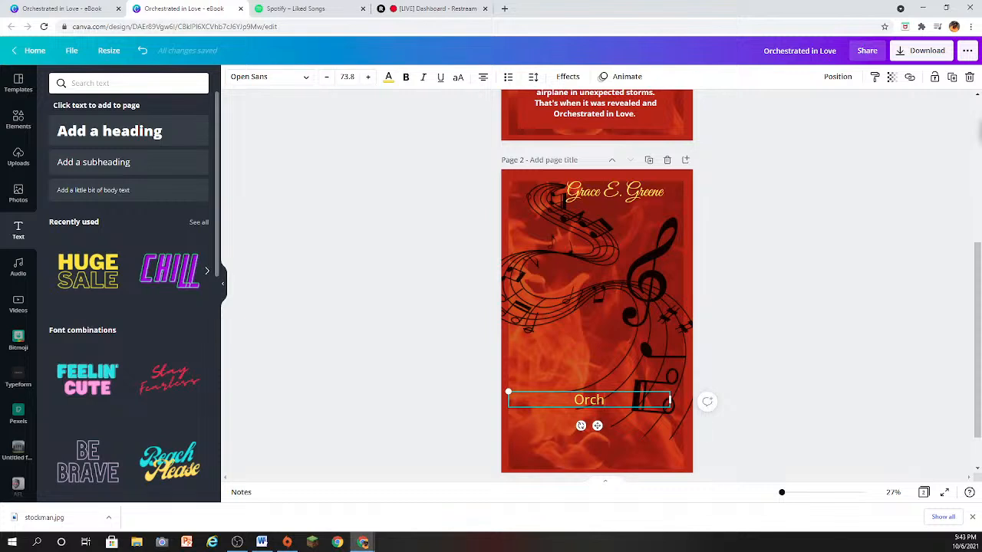
pyautogui.write('estrated')
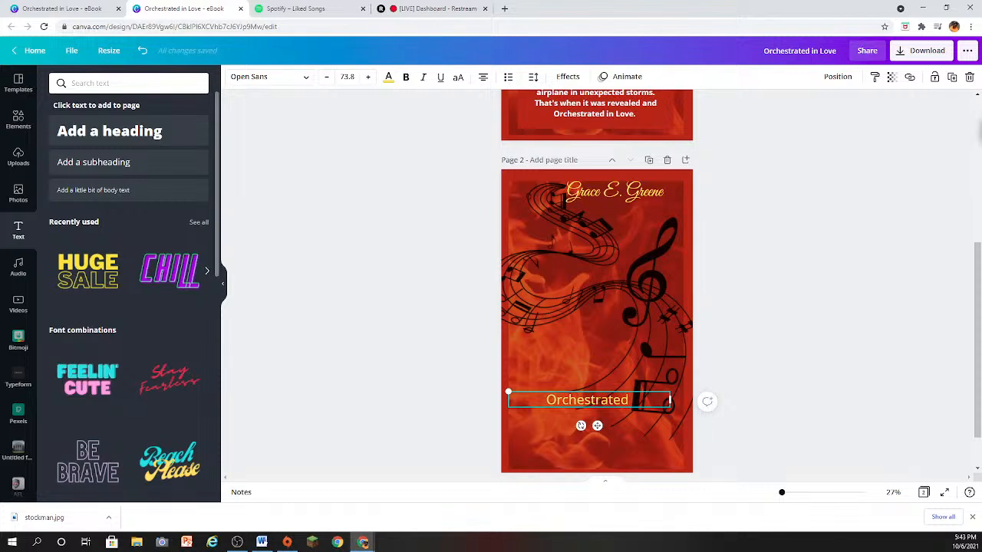
pyautogui.write('In')
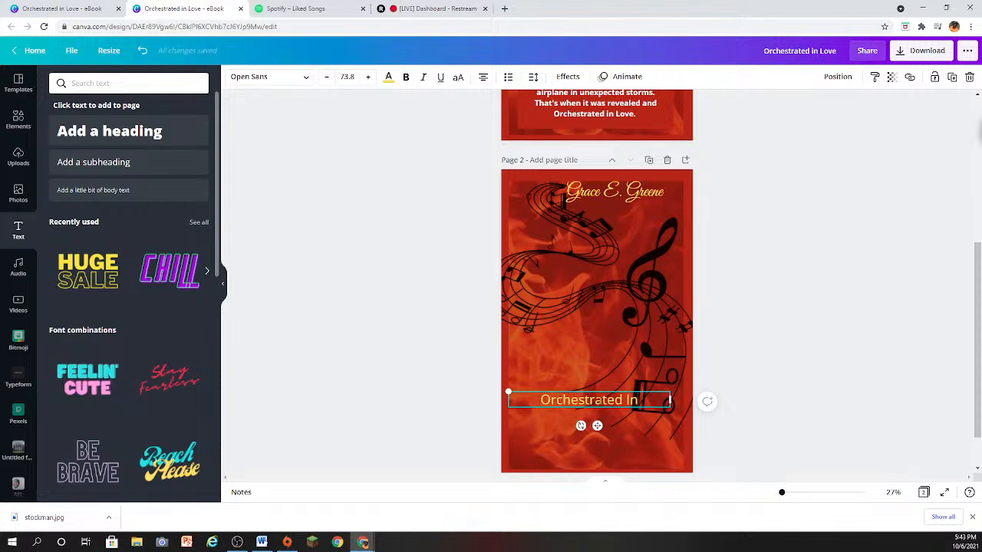
pyautogui.write(' Lo')
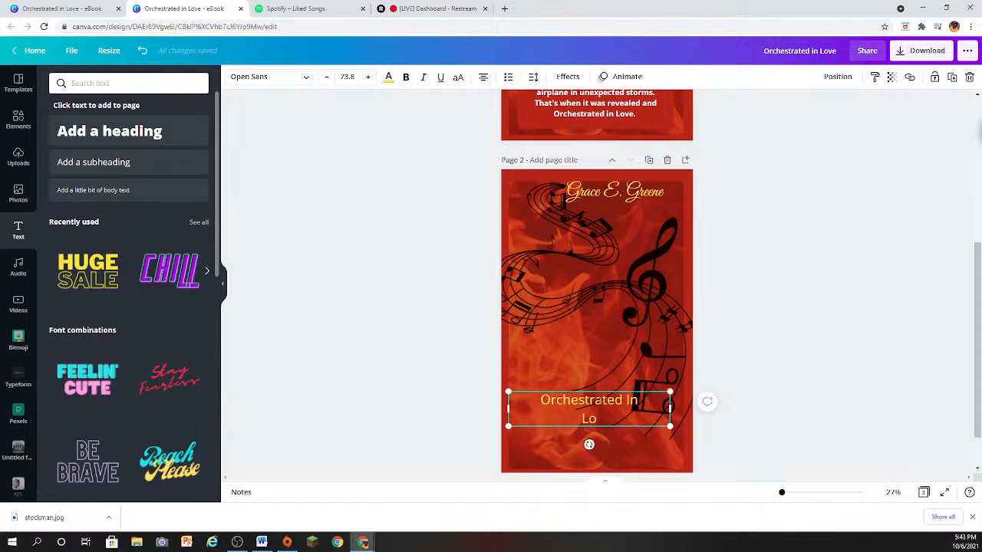
pyautogui.write('ve')
# - Set the font of the "Orchestrated In Love" title on page 2 to Great Vibes
pyautogui.scroll(1, 586, 402)
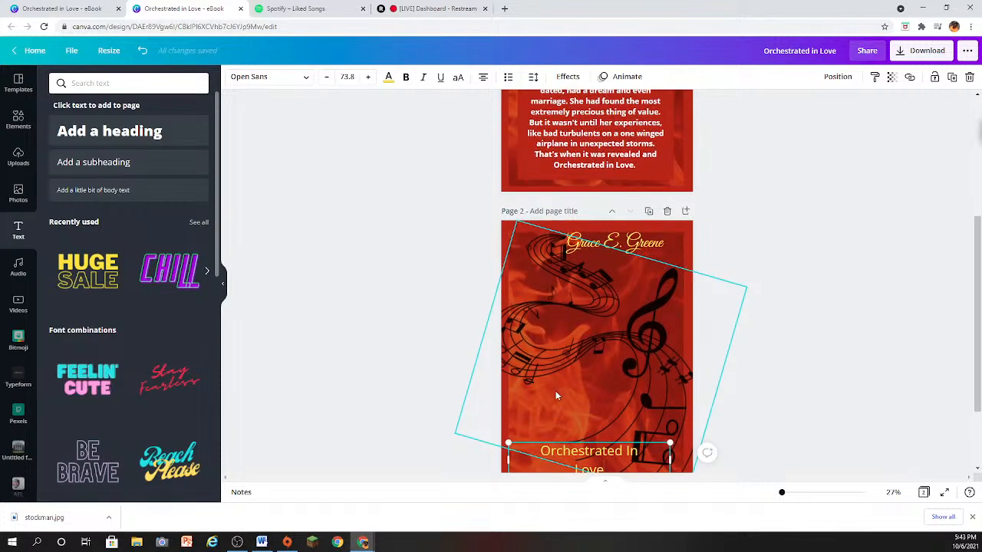
pyautogui.scroll(-2, 555, 391)
pyautogui.moveTo(541, 350); pyautogui.dragTo(606, 369)
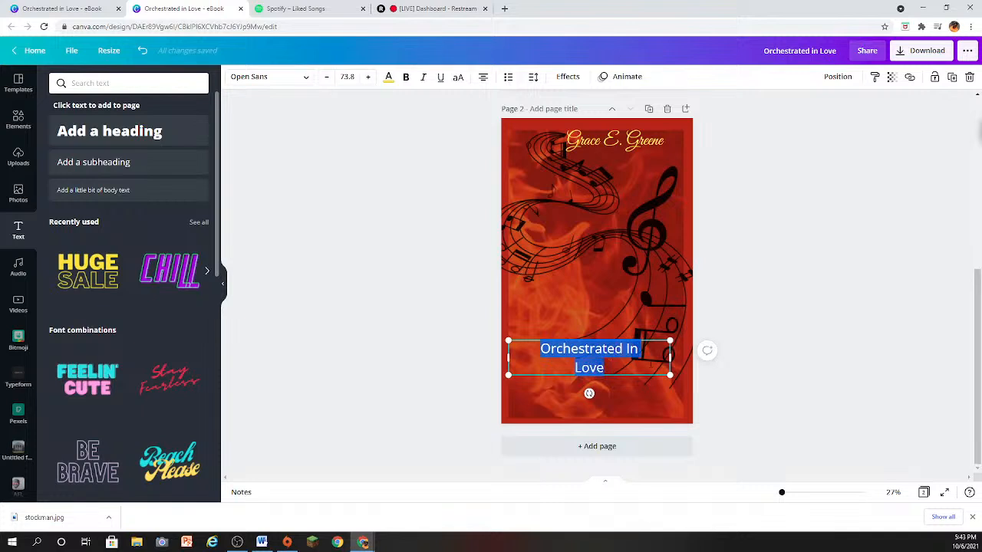
pyautogui.click(309, 79)
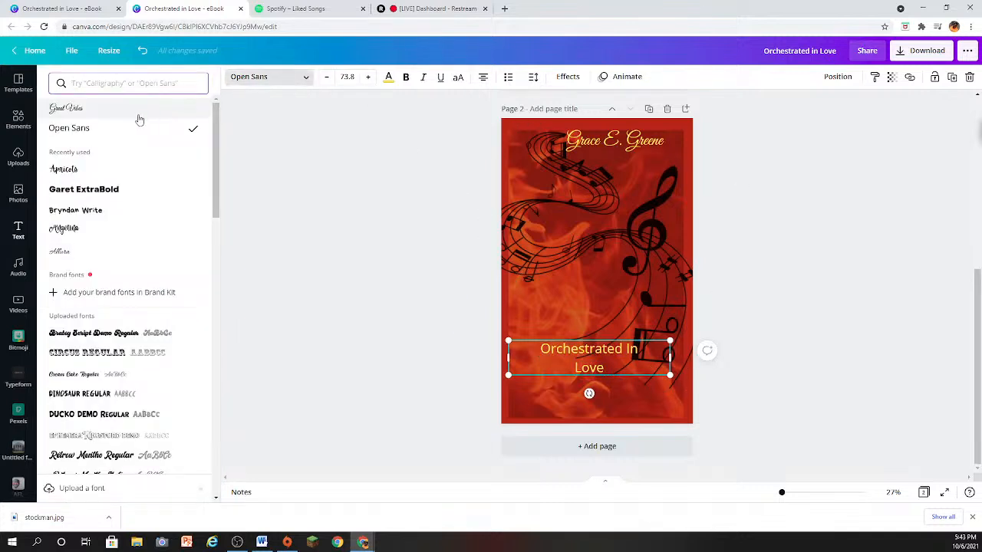
pyautogui.click(138, 118)
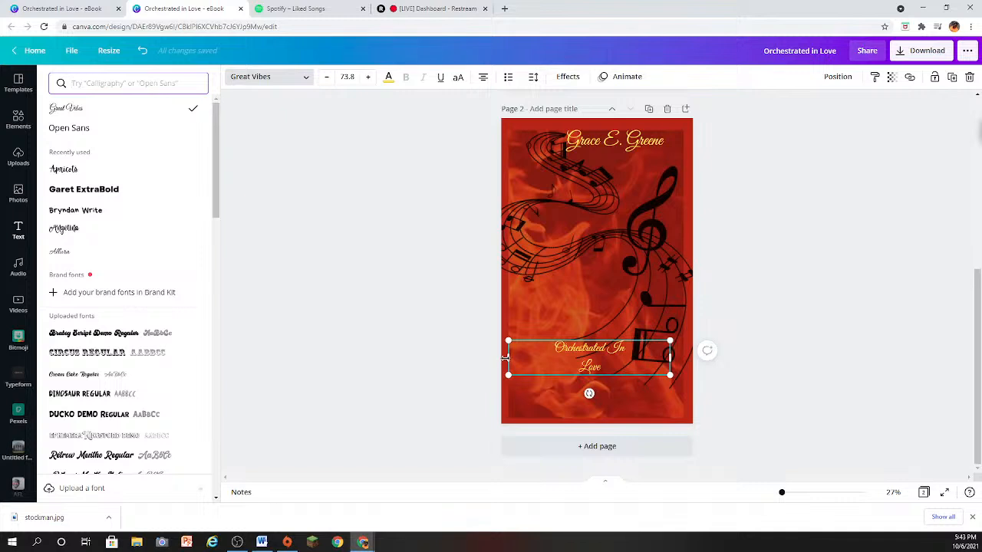
# - Set the title's font size to 144 and widen its text box so it wraps onto two lines
pyautogui.moveTo(508, 357); pyautogui.dragTo(662, 377)
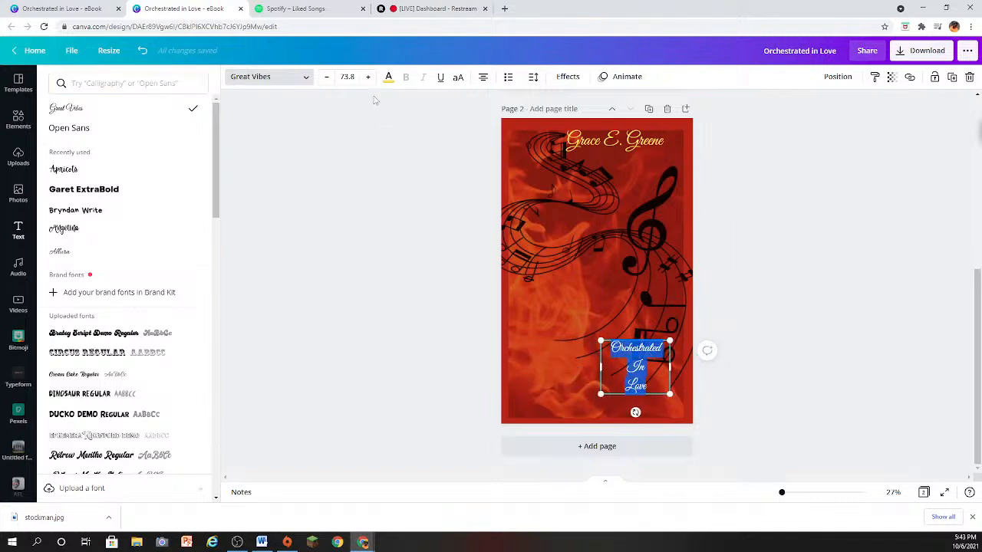
pyautogui.click(353, 76)
pyautogui.scroll(-3, 372, 171)
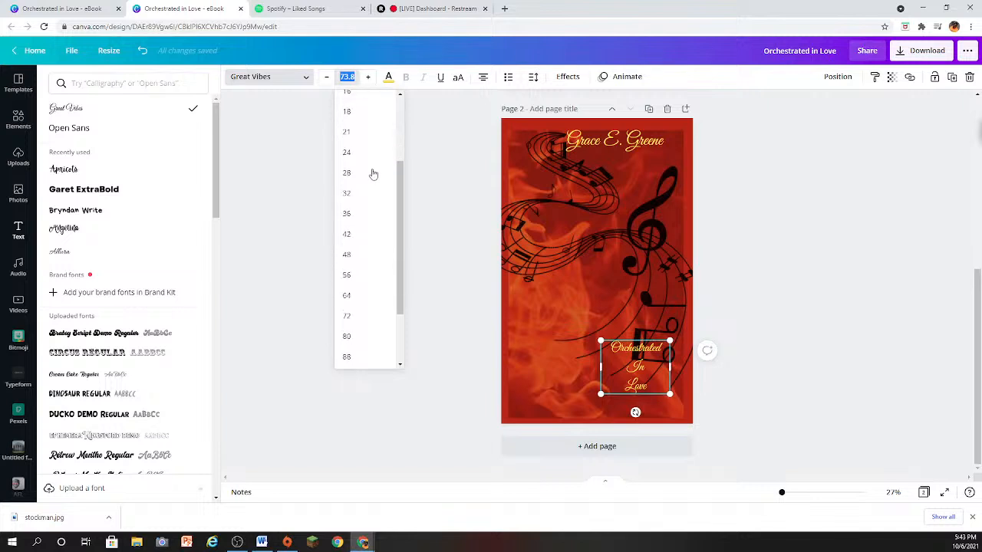
pyautogui.click(368, 355)
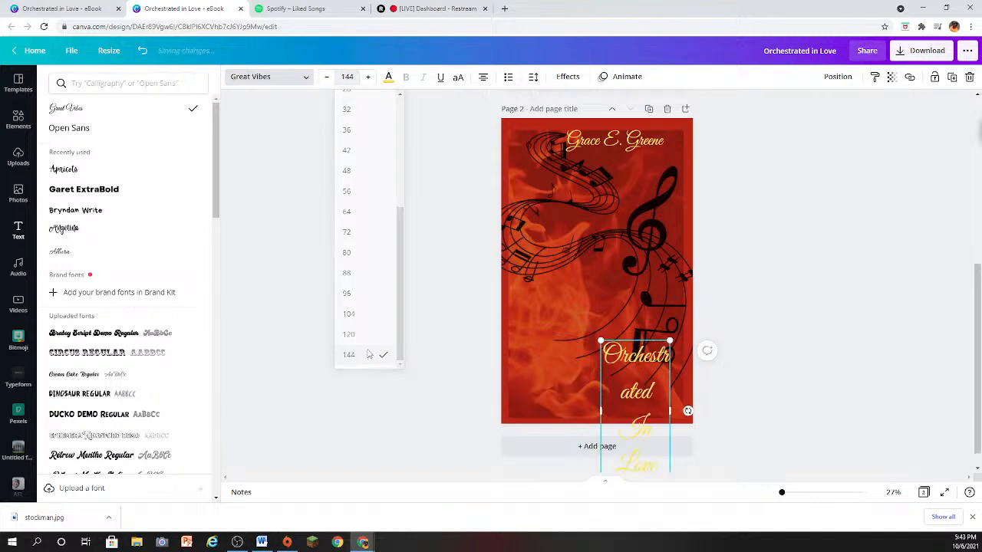
pyautogui.moveTo(598, 412); pyautogui.dragTo(494, 392)
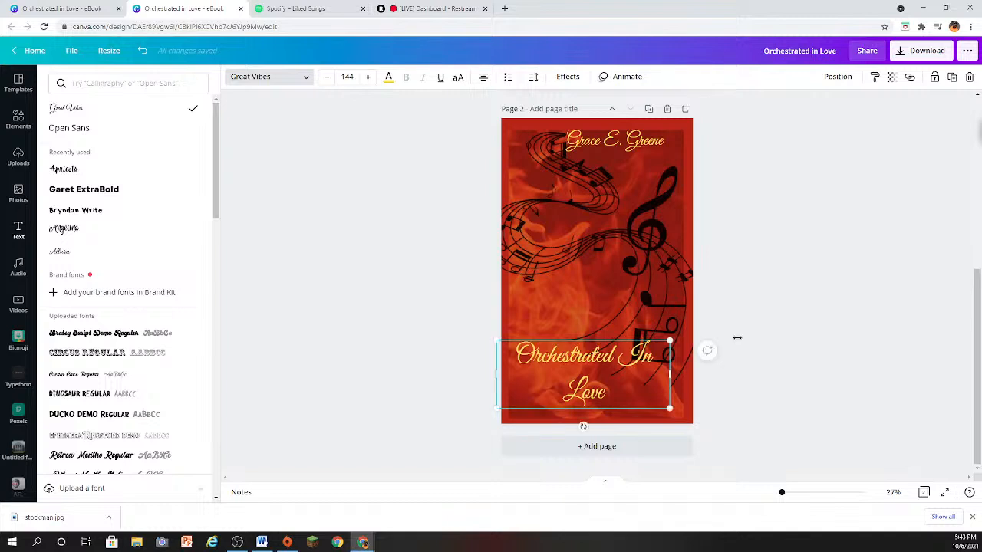
pyautogui.click(772, 325)
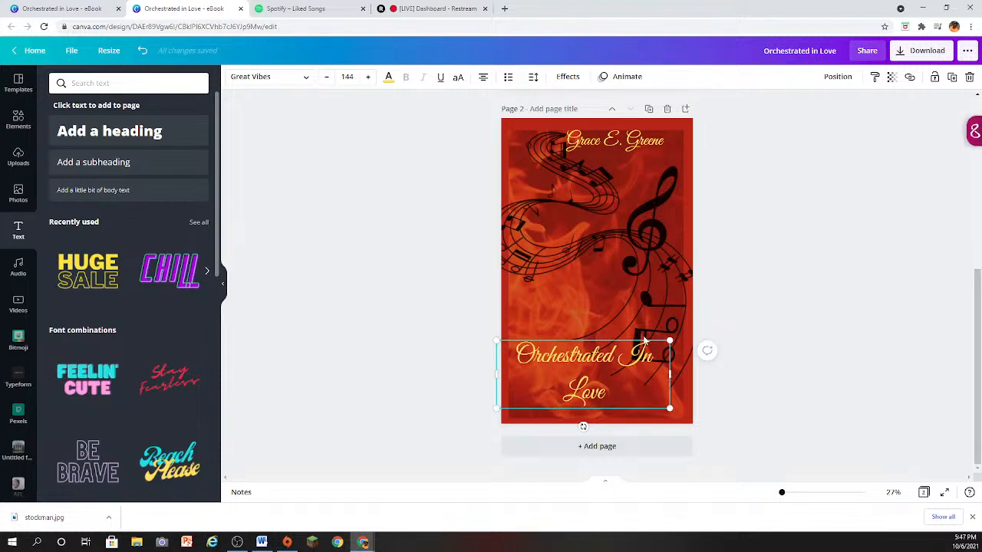
# - Add a subheading in page 2's lower-right corner and shift the title slightly up to make room for it
pyautogui.click(798, 367)
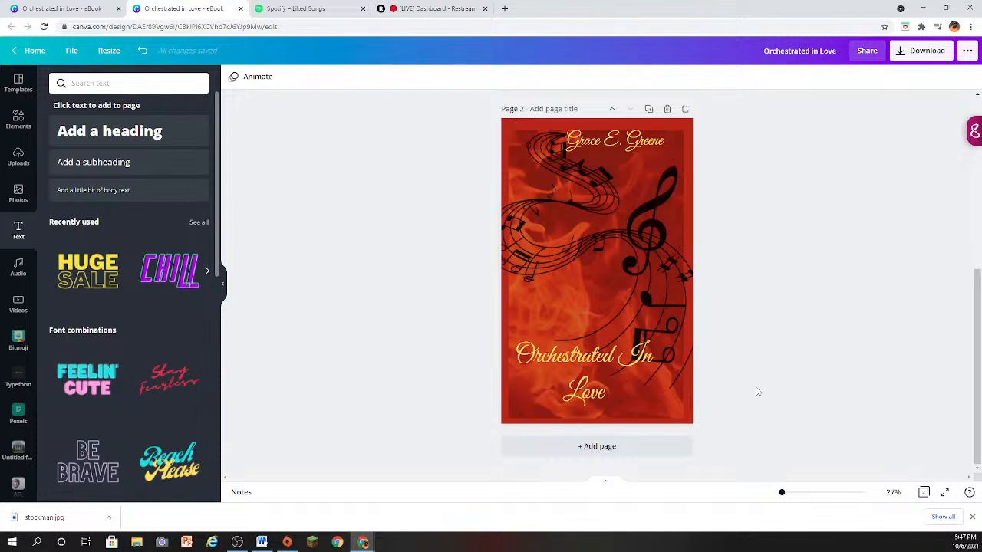
pyautogui.click(112, 175)
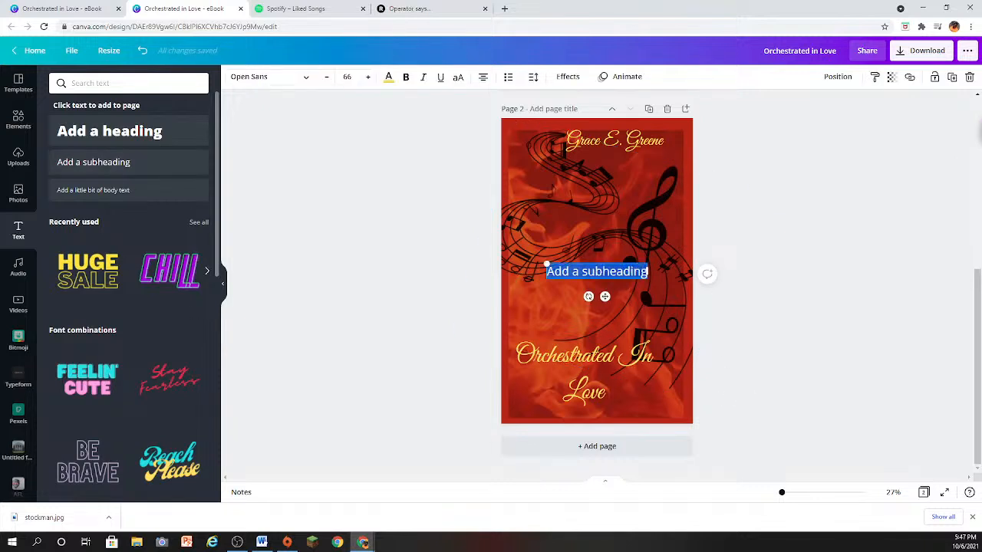
pyautogui.moveTo(581, 261); pyautogui.dragTo(623, 404)
pyautogui.moveTo(683, 412); pyautogui.dragTo(697, 413)
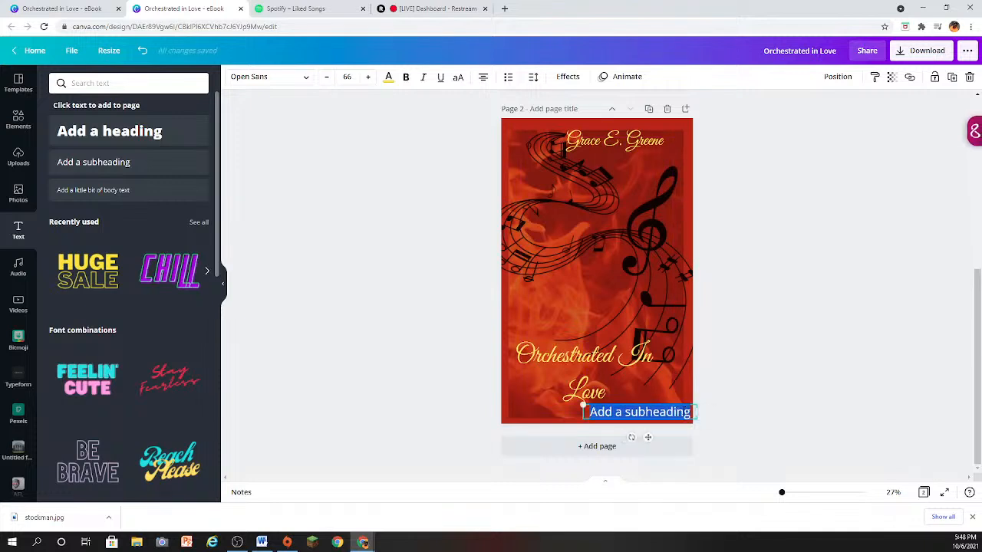
pyautogui.click(646, 418)
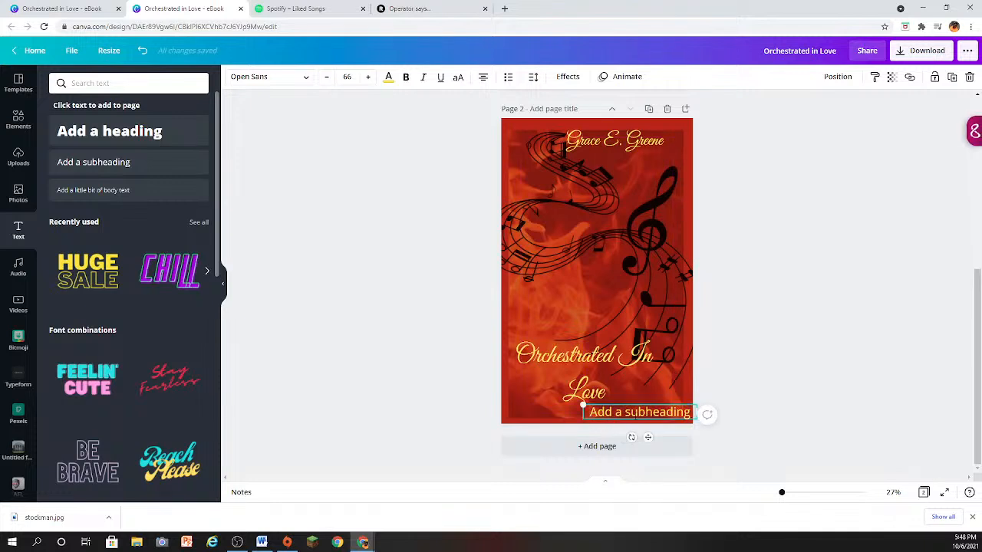
pyautogui.click(583, 392)
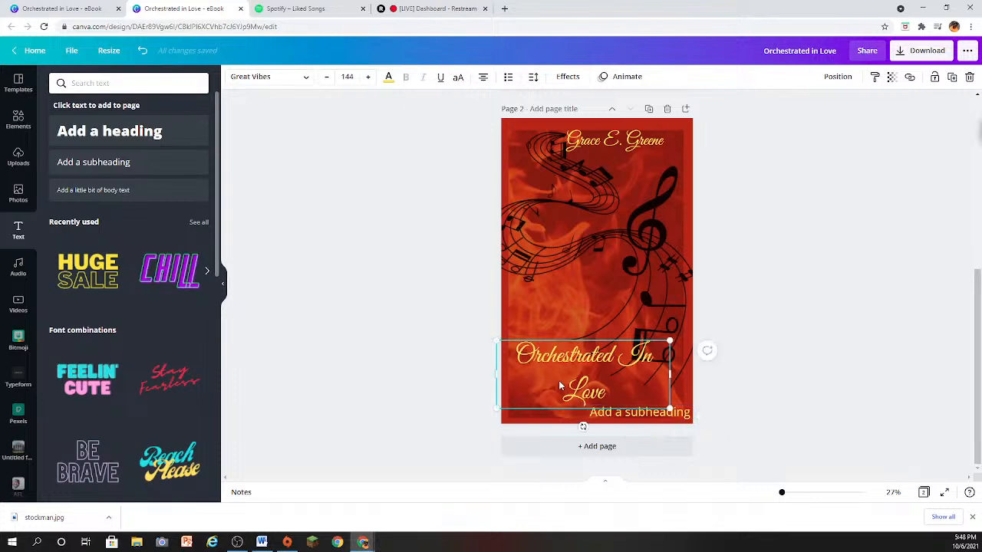
pyautogui.moveTo(553, 377)
pyautogui.mouseDown()
pyautogui.moveTo(528, 354)
pyautogui.moveTo(516, 358)
pyautogui.moveTo(557, 373)
pyautogui.mouseUp()
# - Move the new subheading closer beneath the title and replace its placeholder text with "The Preparation"
pyautogui.click(585, 408)
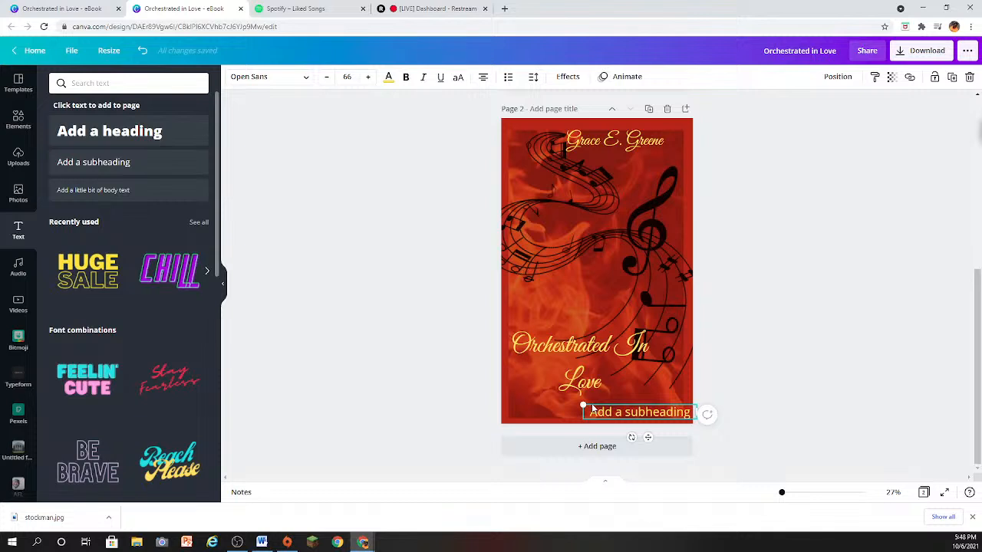
pyautogui.doubleClick(610, 409)
pyautogui.click(592, 410)
pyautogui.moveTo(638, 404); pyautogui.dragTo(559, 402)
pyautogui.press('BackSpace')
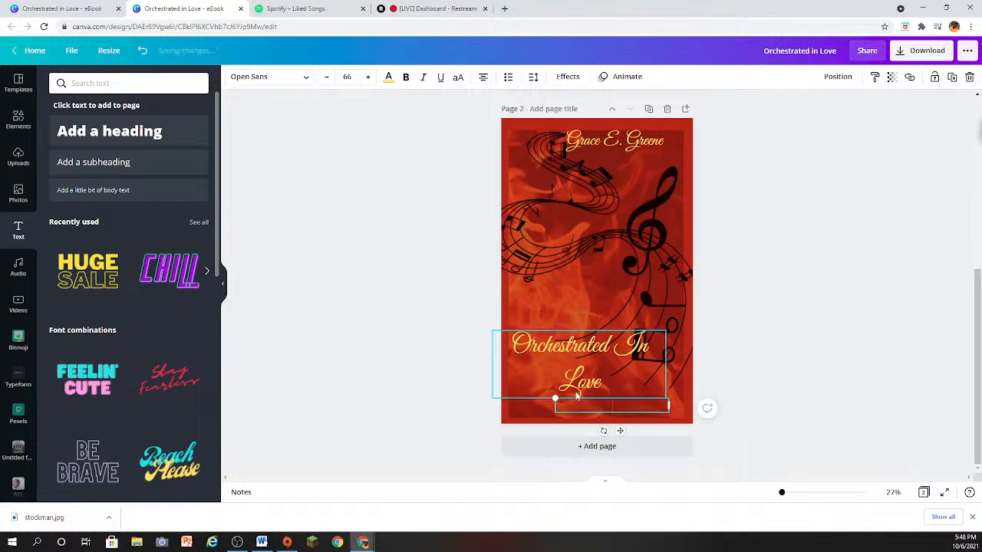
pyautogui.write('The Preparato')
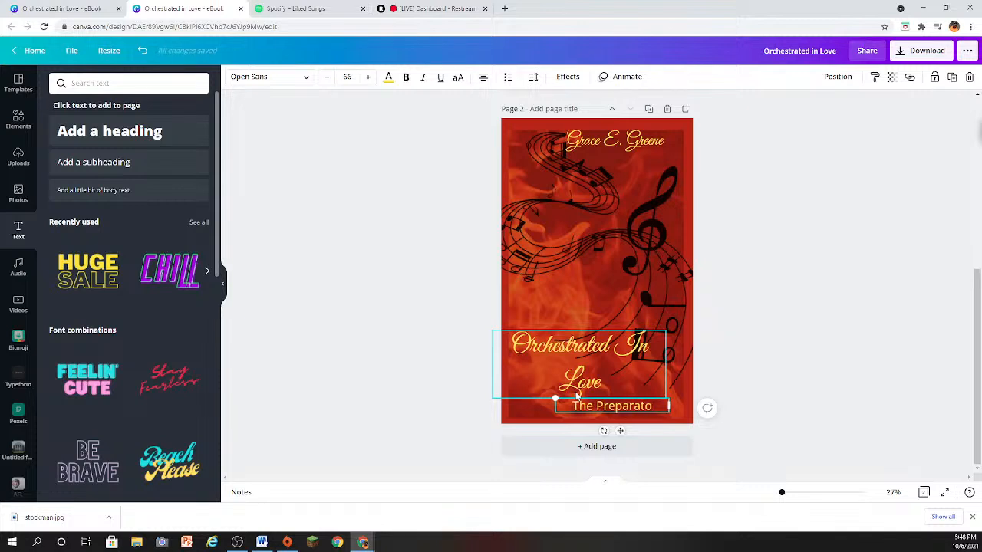
pyautogui.press('BackSpace')
pyautogui.write('ion')
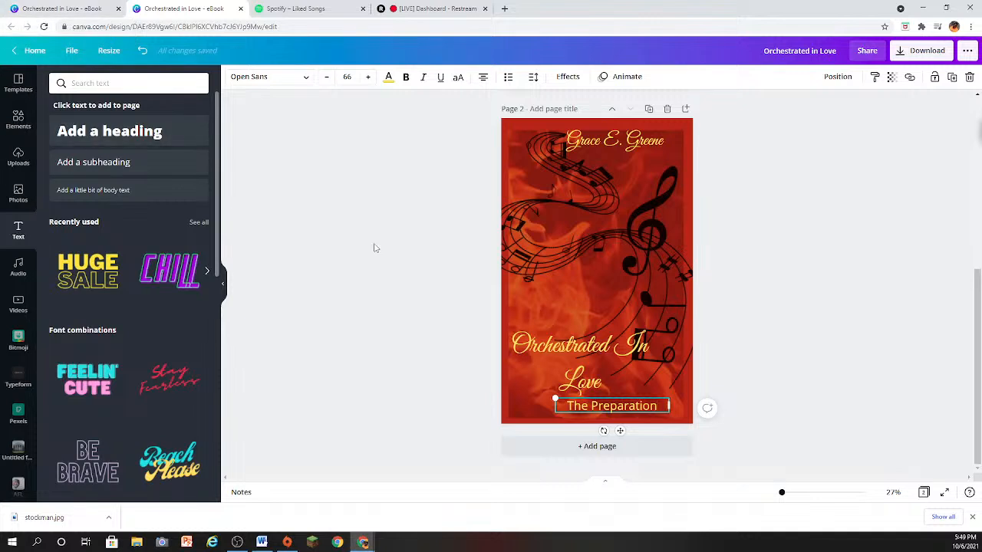
# - Shrink the "The Preparation" subheading so it sits beneath the title toward the page's right side
pyautogui.moveTo(555, 399); pyautogui.dragTo(592, 402)
pyautogui.click(589, 399)
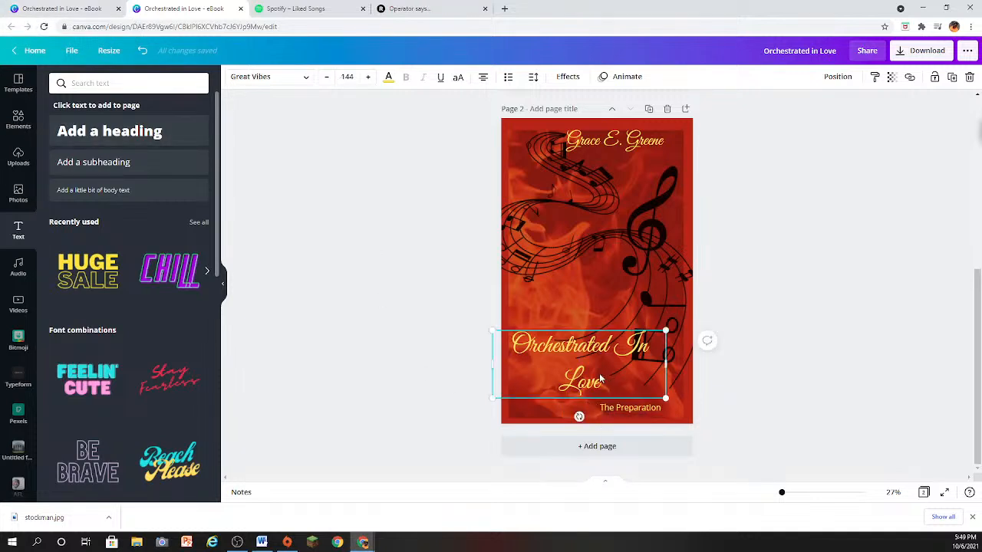
pyautogui.click(795, 188)
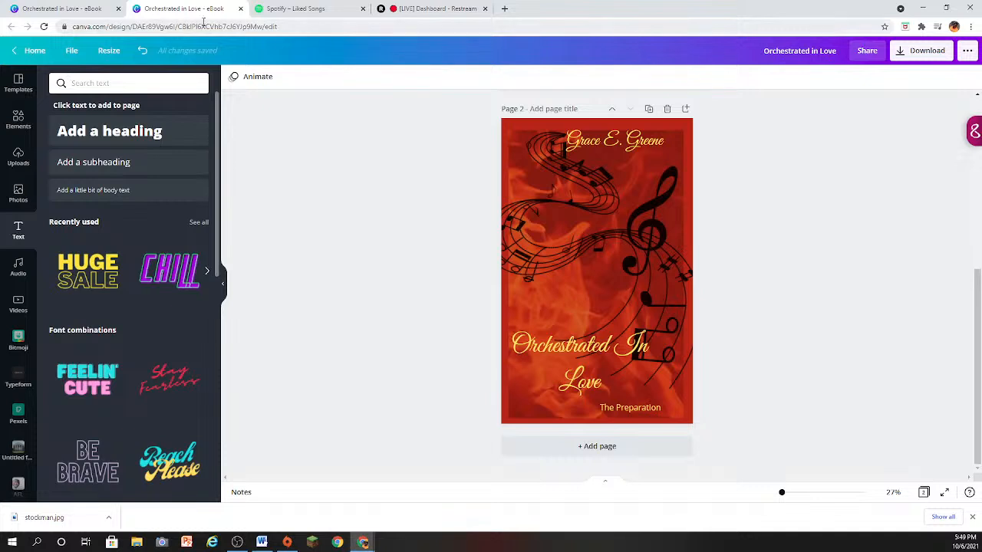
# - Close the duplicate eBook design tab and review both cover pages in the remaining one
pyautogui.click(240, 9)
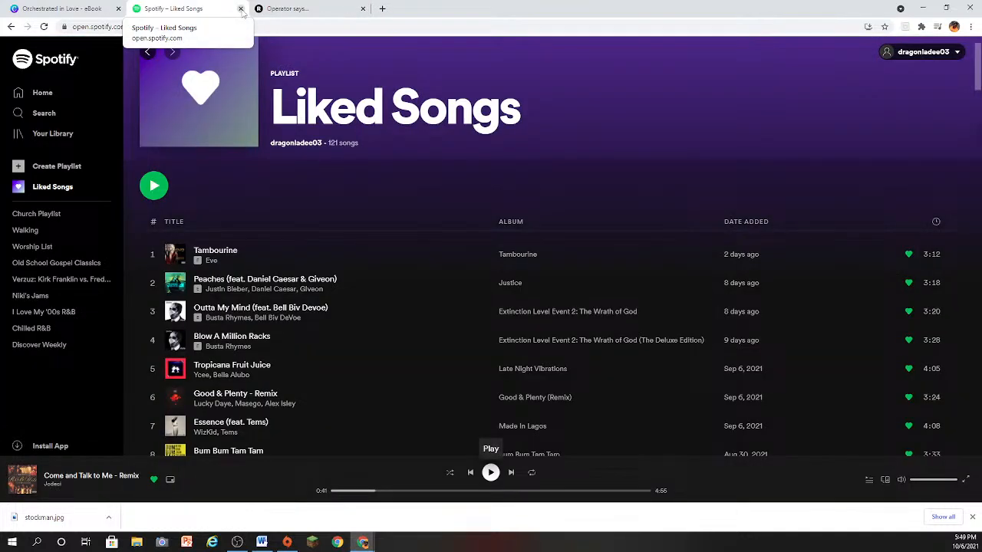
pyautogui.click(99, 9)
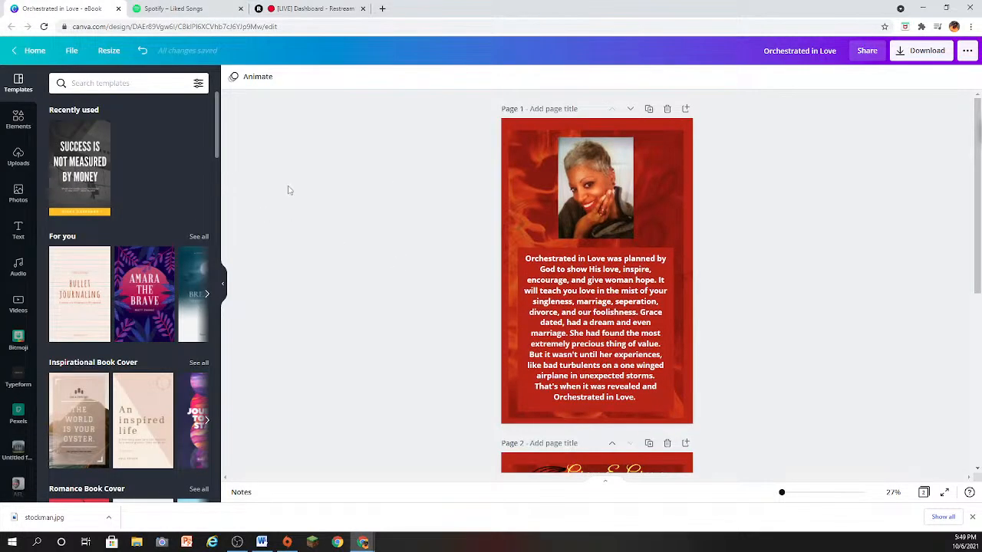
pyautogui.scroll(-3, 291, 190)
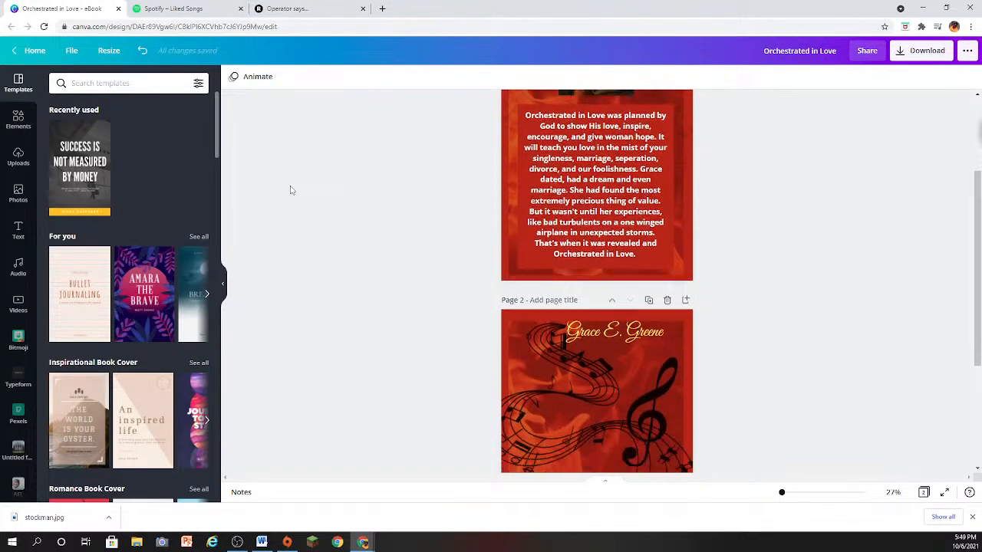
pyautogui.scroll(-1, 290, 190)
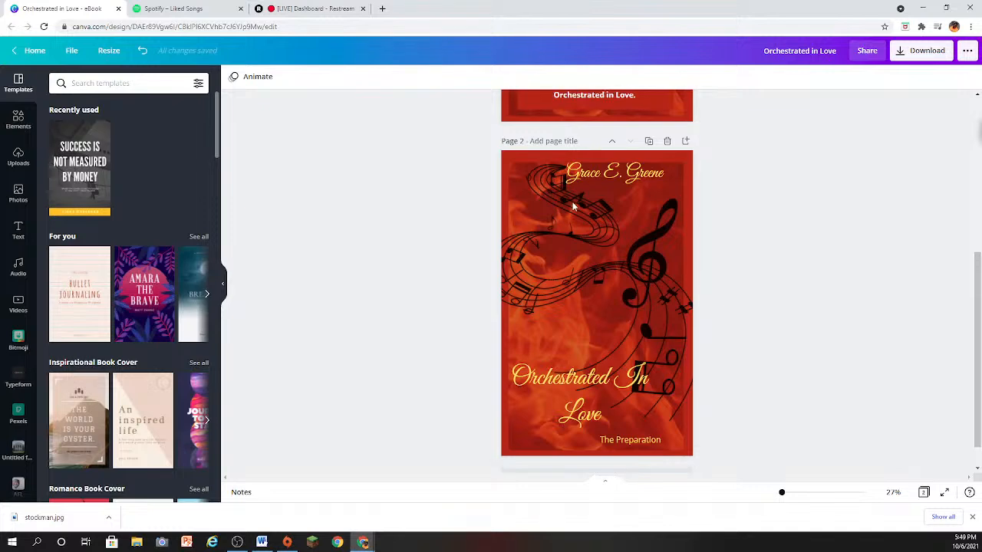
pyautogui.scroll(5, 537, 230)
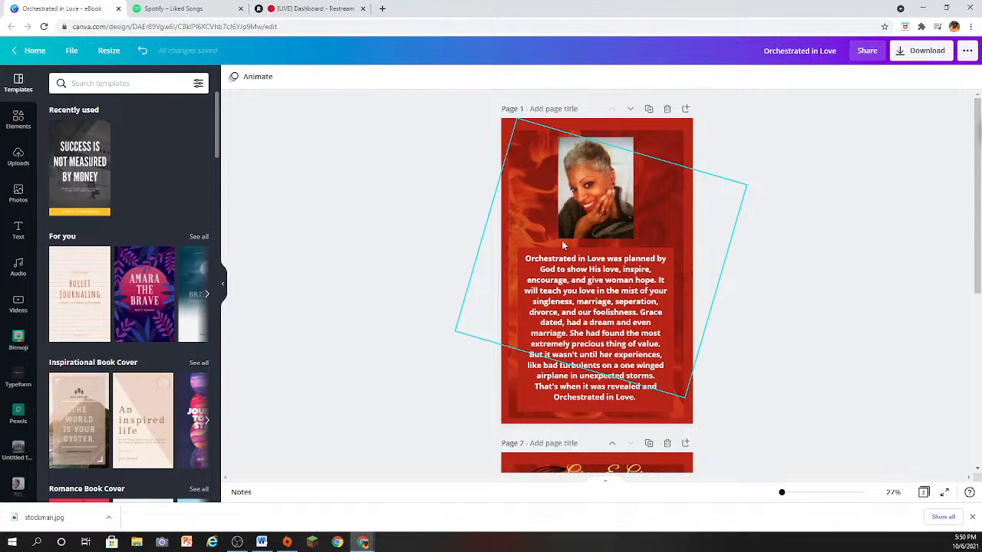
pyautogui.scroll(-2, 655, 215)
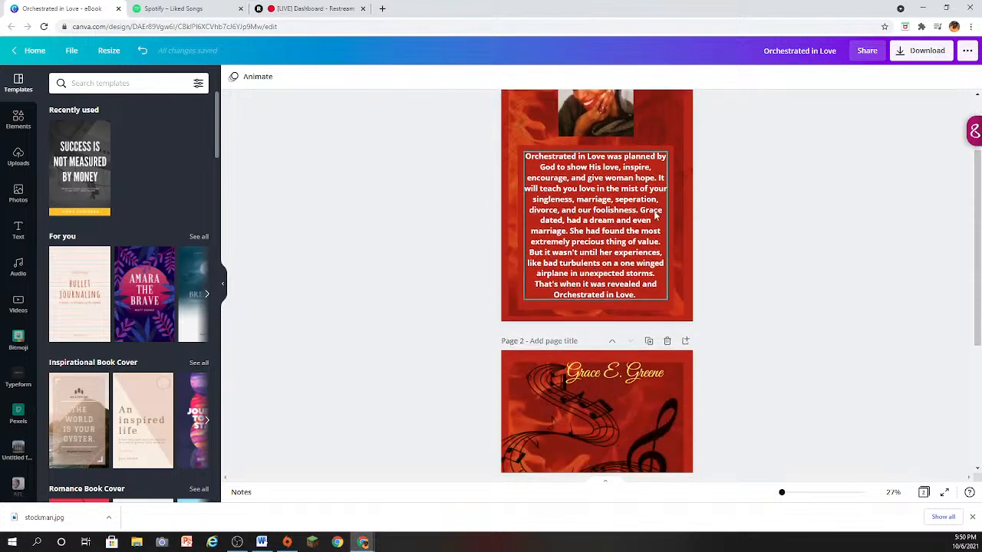
# - Change the font of the "Orchestrated In Love" title on page 2 to Garet ExtraBold
pyautogui.scroll(-4, 656, 215)
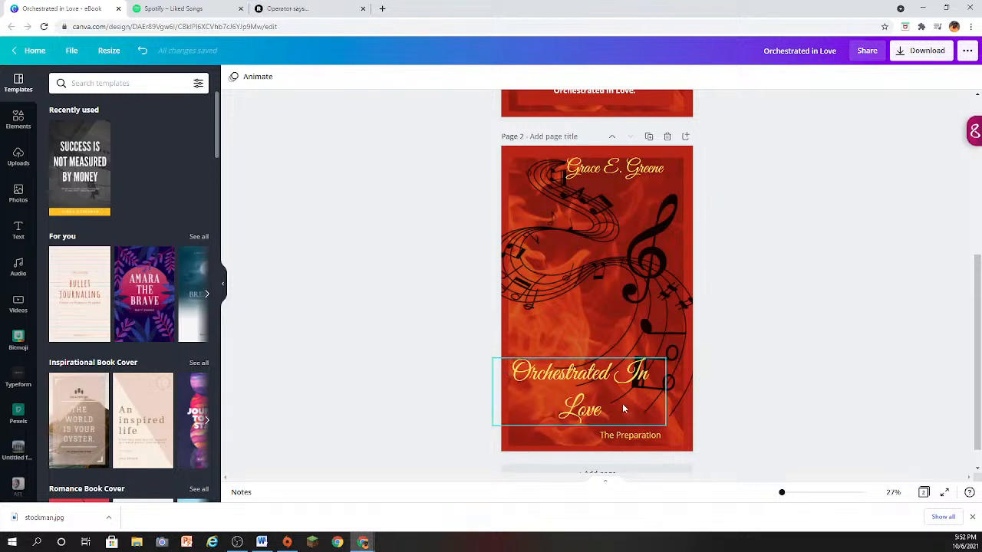
pyautogui.click(622, 406)
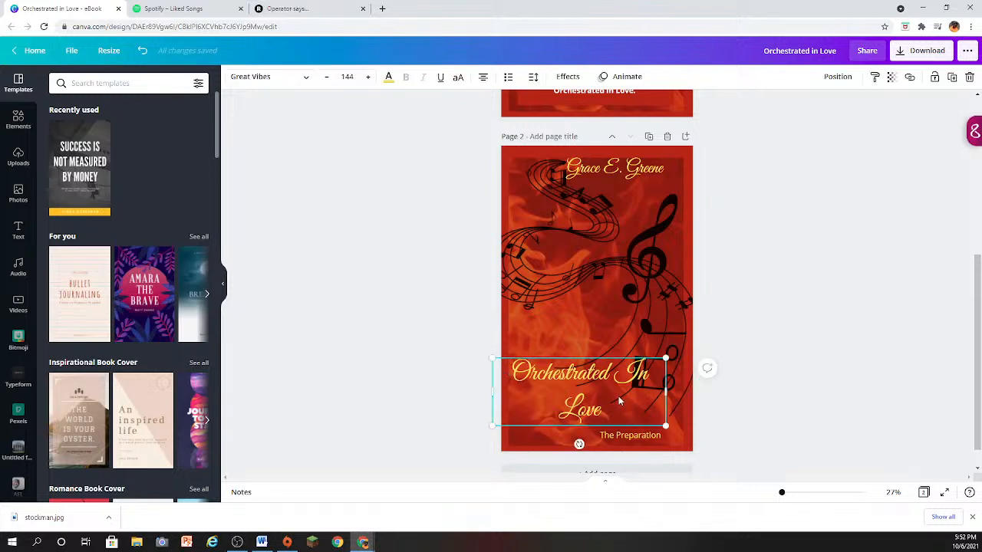
pyautogui.click(307, 79)
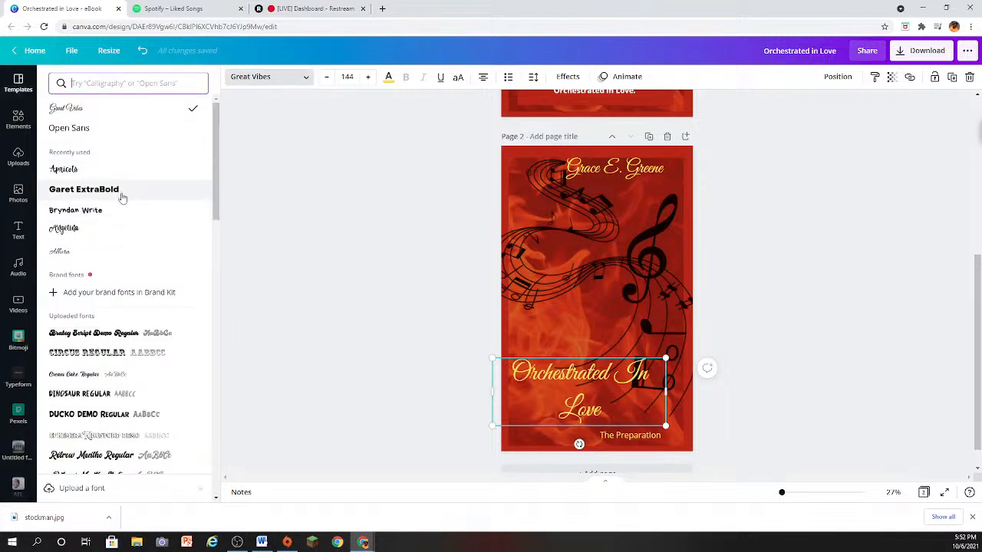
pyautogui.click(120, 191)
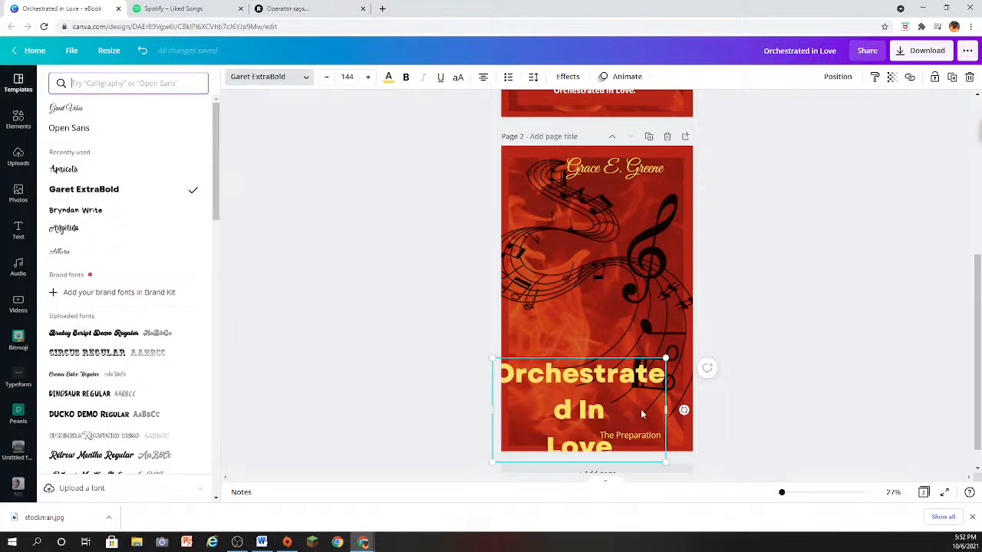
# - Widen the title's text box, scale the text to about size 98.9, and move it up just above "The Preparation"
pyautogui.moveTo(666, 410); pyautogui.dragTo(711, 410)
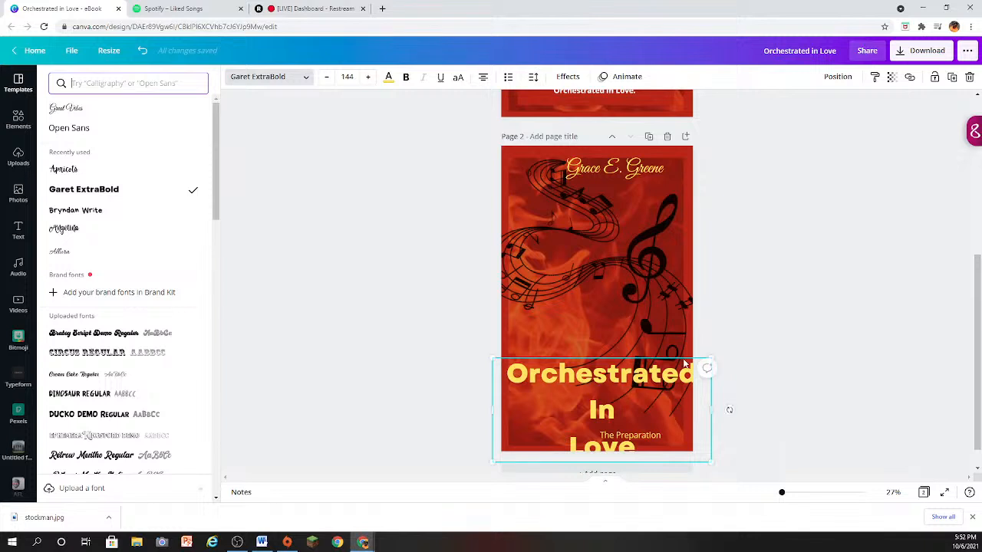
pyautogui.moveTo(711, 359); pyautogui.dragTo(643, 392)
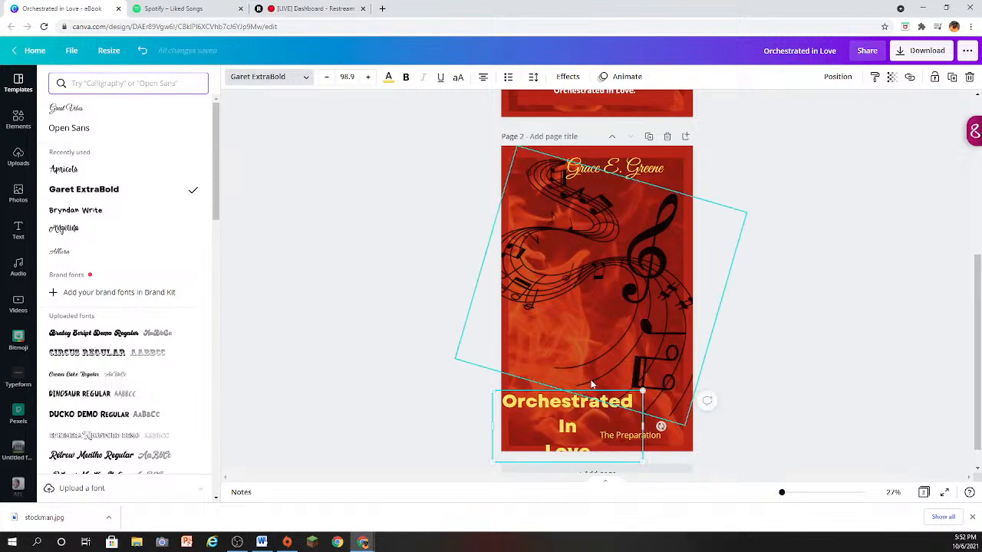
pyautogui.click(523, 393)
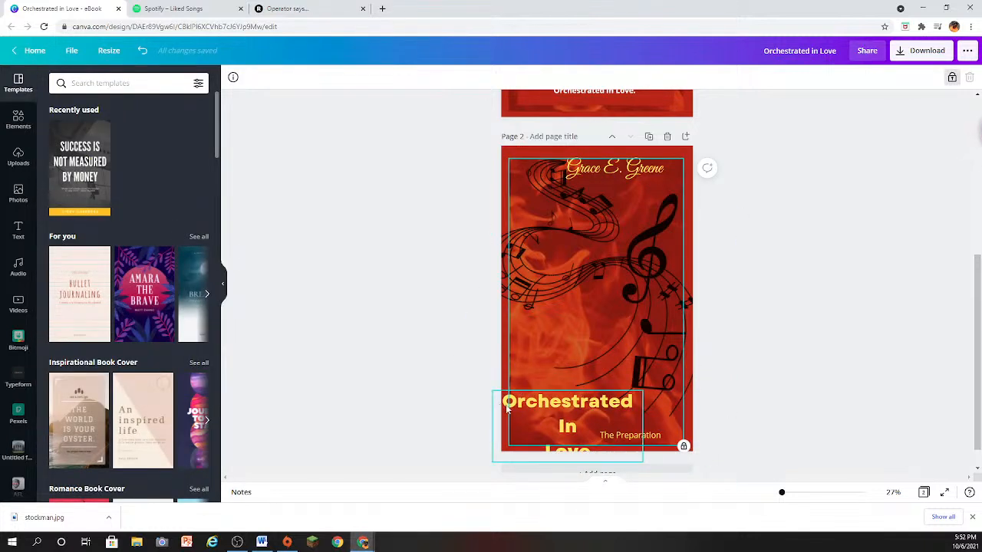
pyautogui.moveTo(506, 409); pyautogui.dragTo(519, 370)
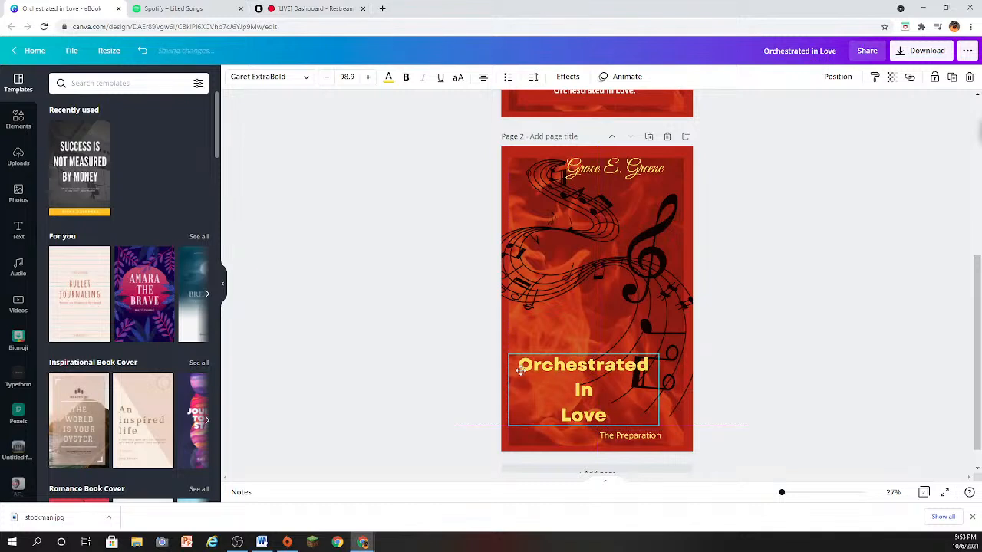
pyautogui.click(752, 366)
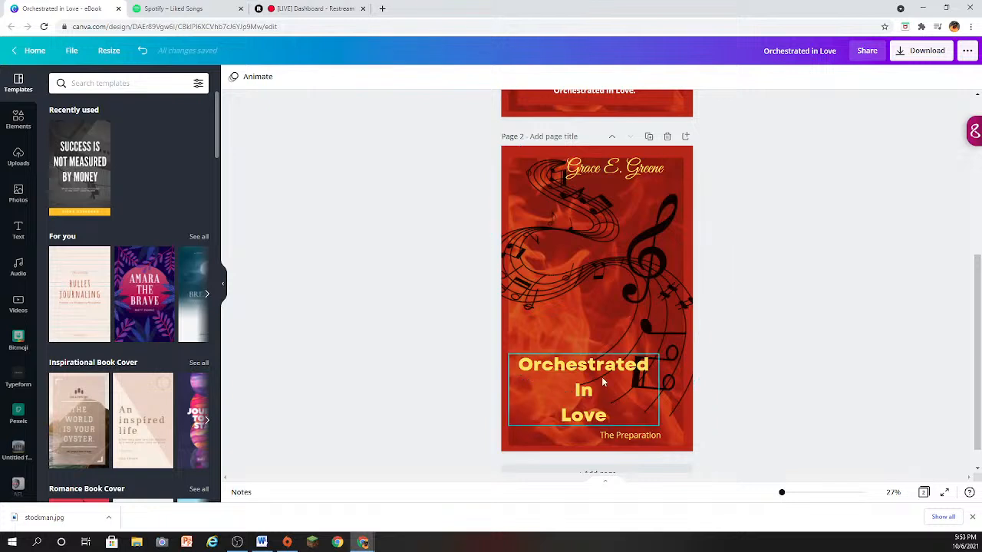
# - Shift the "Orchestrated In Love" title on page 2 slightly right and change its font to Great Vibes
pyautogui.click(539, 377)
pyautogui.moveTo(517, 369)
pyautogui.mouseDown()
pyautogui.moveTo(529, 368)
pyautogui.moveTo(521, 369)
pyautogui.mouseUp()
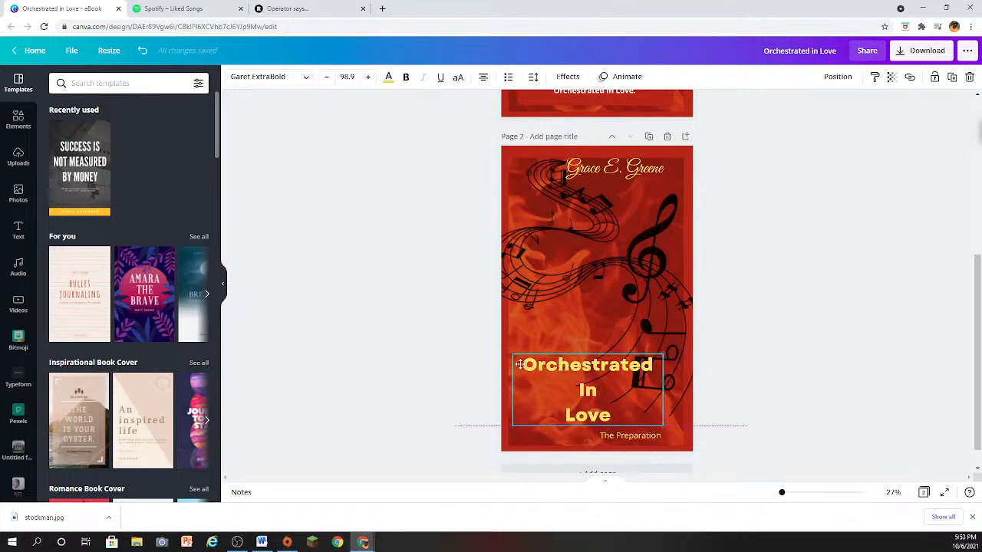
pyautogui.click(307, 83)
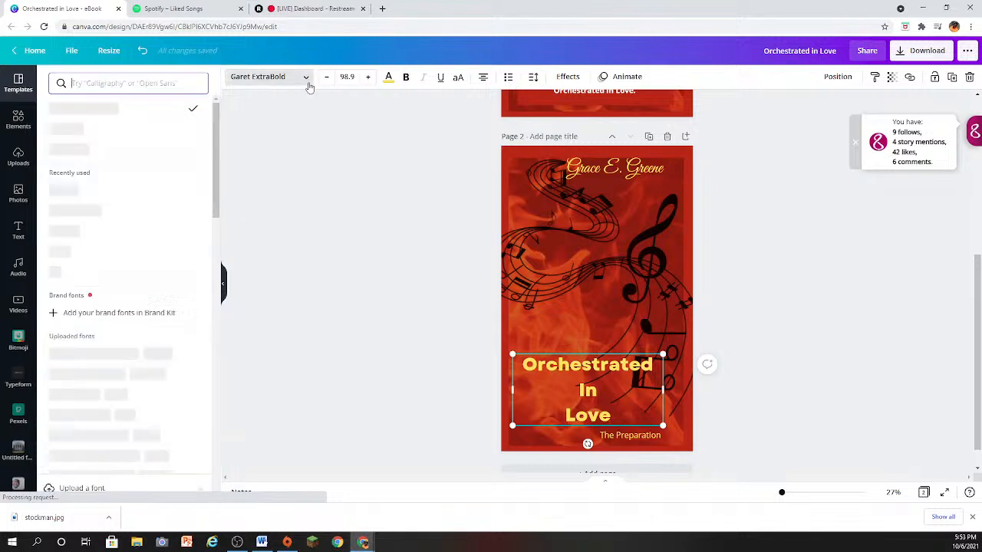
pyautogui.click(153, 135)
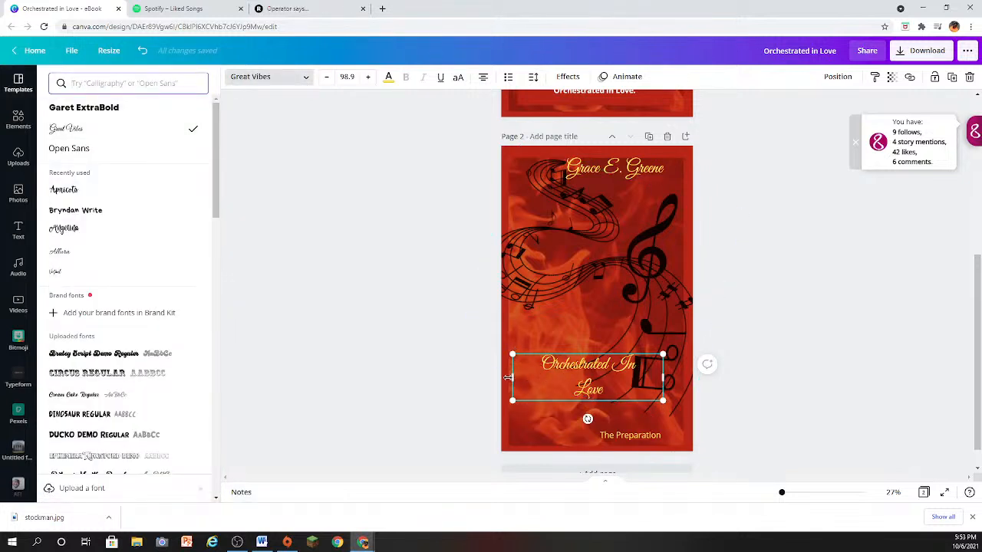
# - Enlarge the title text to size 176 and move it down near page 2's lower edge, centred across the page
pyautogui.moveTo(512, 377); pyautogui.dragTo(489, 316)
pyautogui.click(584, 320)
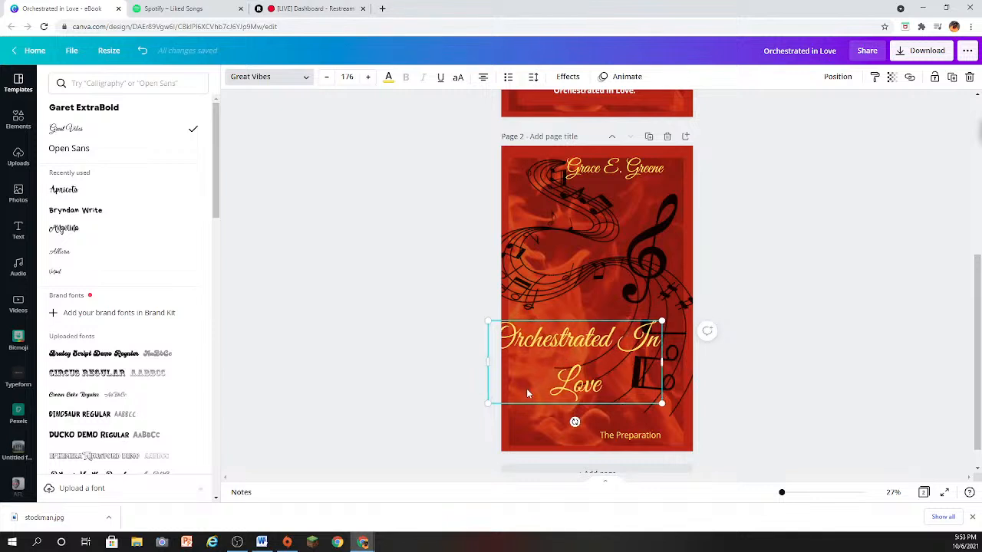
pyautogui.moveTo(526, 388); pyautogui.dragTo(544, 424)
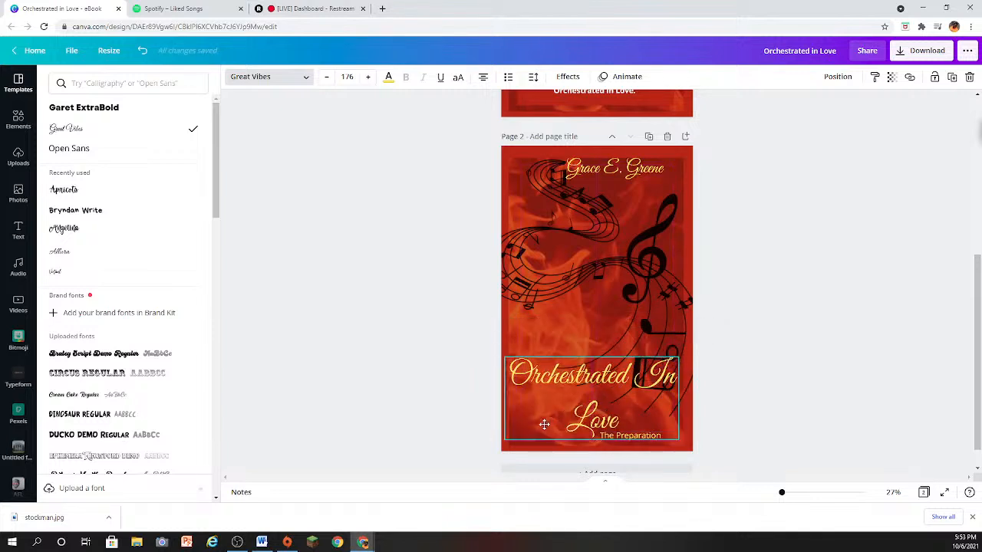
pyautogui.click(866, 331)
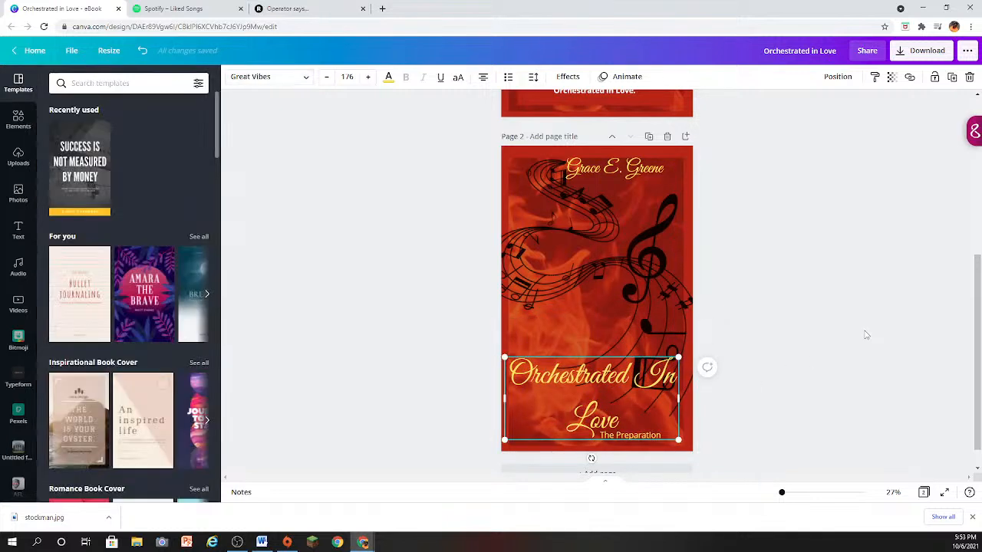
pyautogui.click(658, 304)
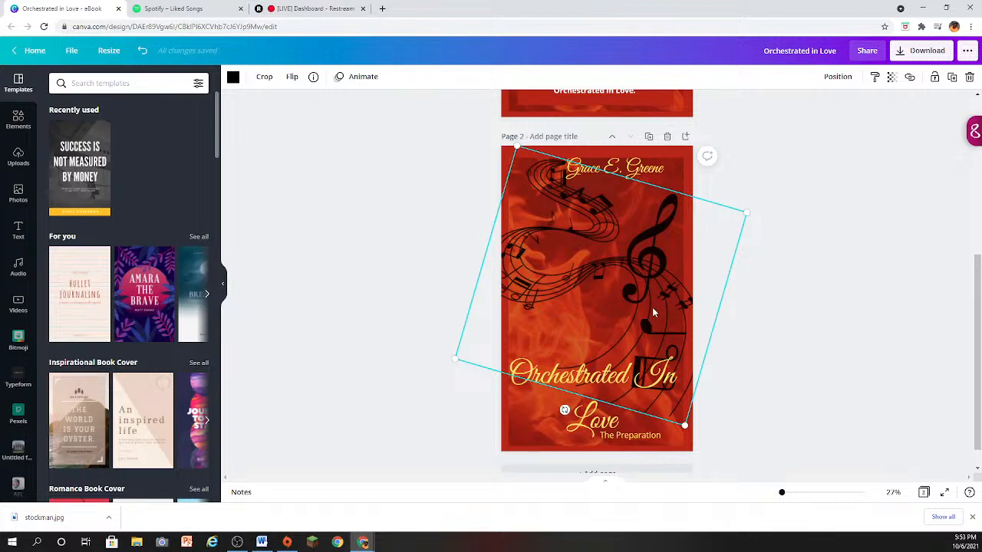
pyautogui.click(839, 274)
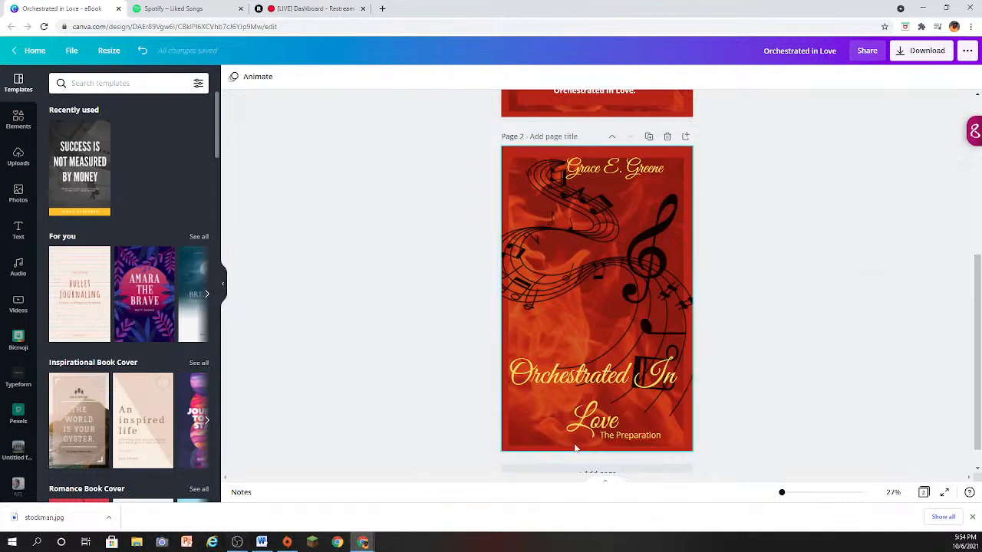
# - Move "The Preparation" farther right on page 2 so it clears the word "Love"
pyautogui.moveTo(603, 435); pyautogui.dragTo(624, 432)
pyautogui.click(798, 360)
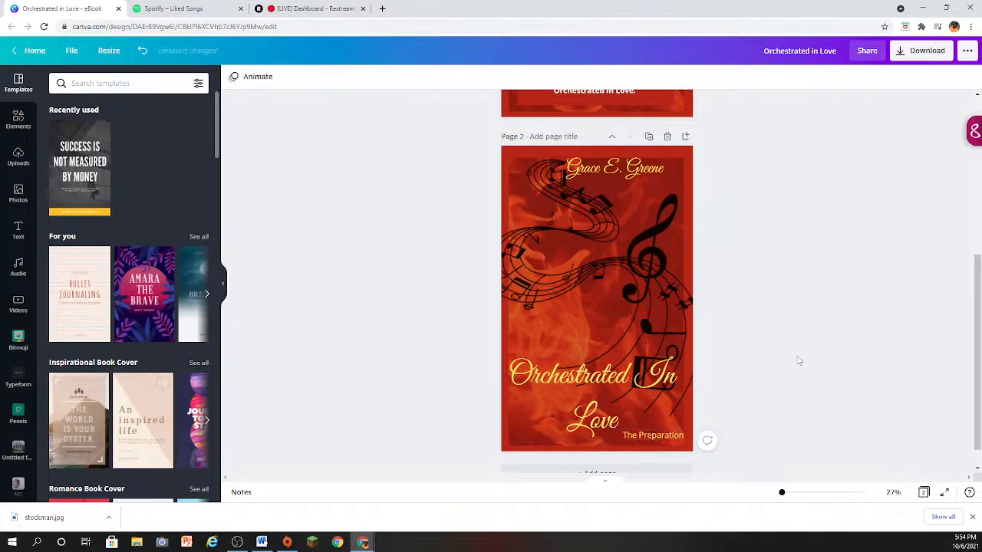
pyautogui.scroll(-1, 798, 360)
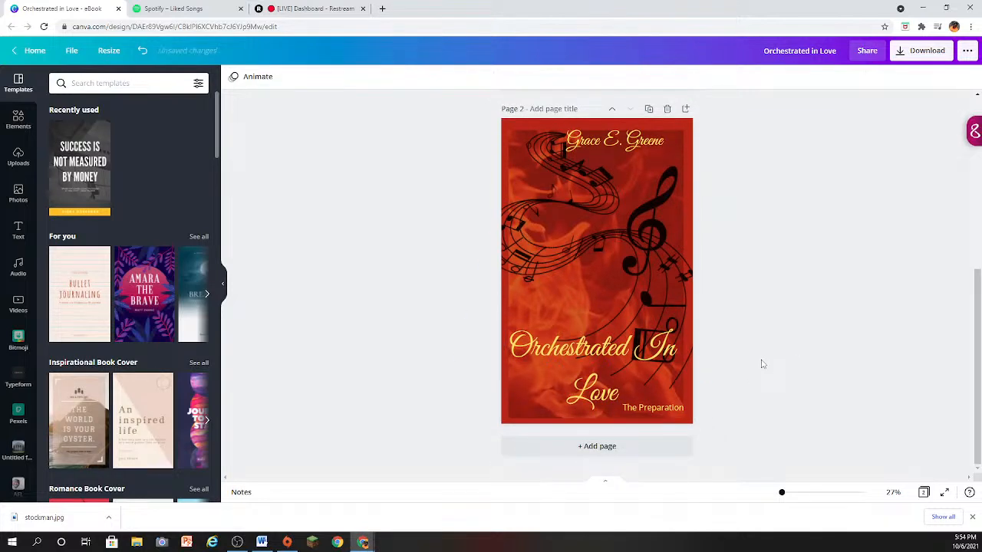
# - Review the back cover on page 1 and the front cover on page 2
pyautogui.scroll(5, 851, 254)
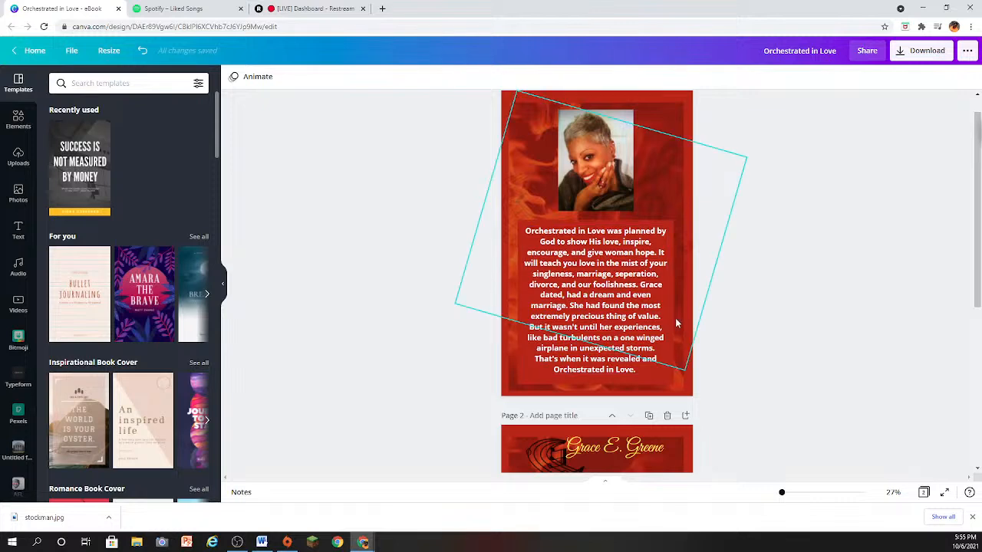
pyautogui.scroll(-2, 675, 319)
pyautogui.scroll(-3, 675, 323)
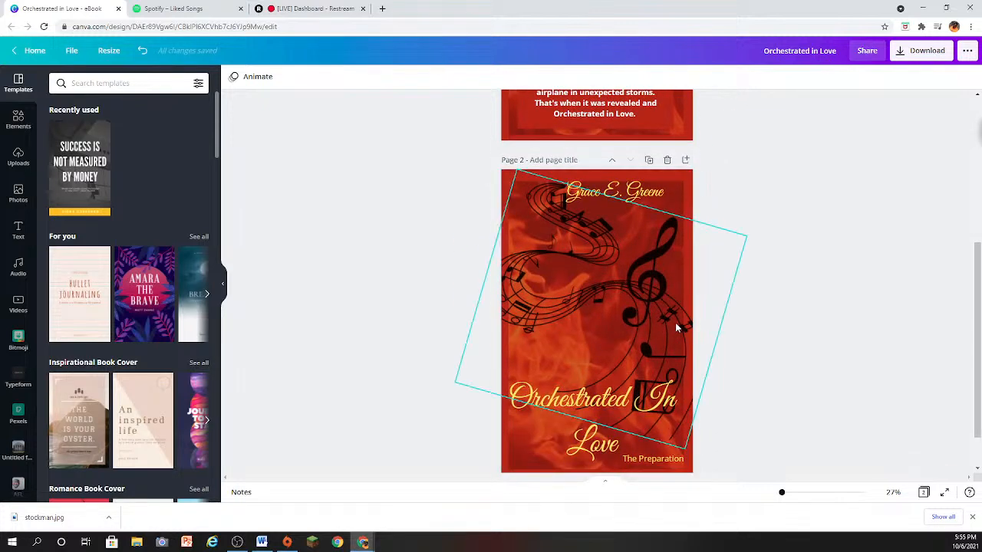
pyautogui.scroll(3, 676, 324)
pyautogui.scroll(3, 677, 328)
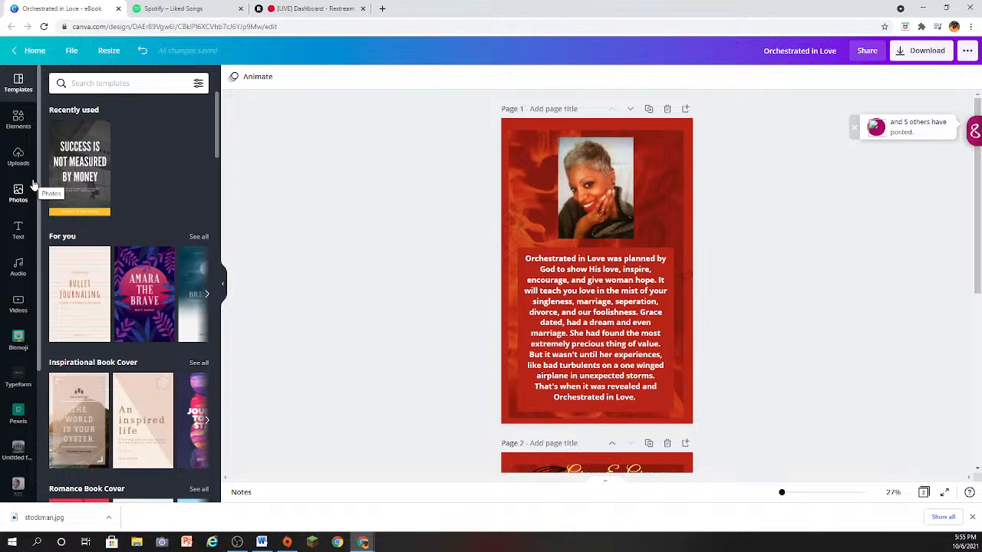
pyautogui.scroll(-1, 23, 187)
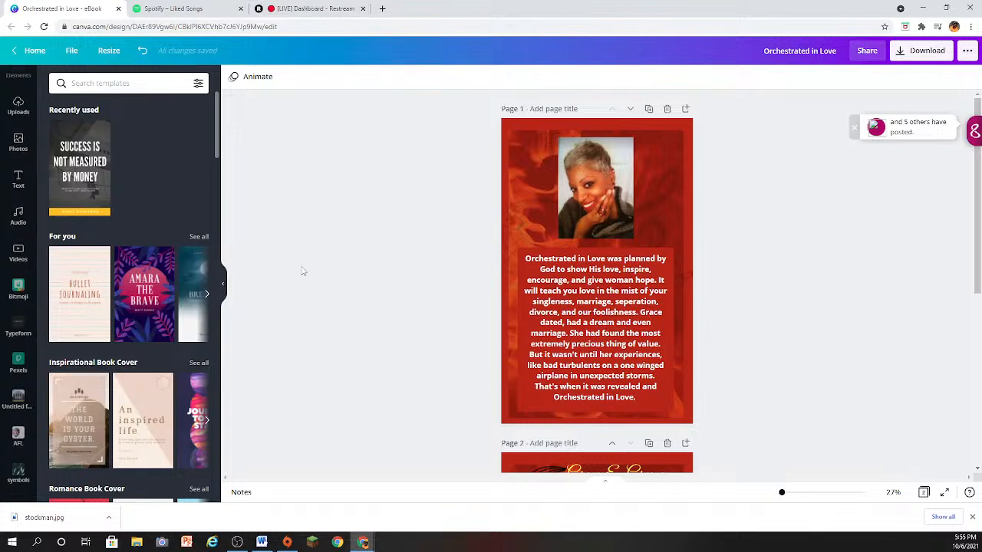
pyautogui.scroll(-4, 303, 271)
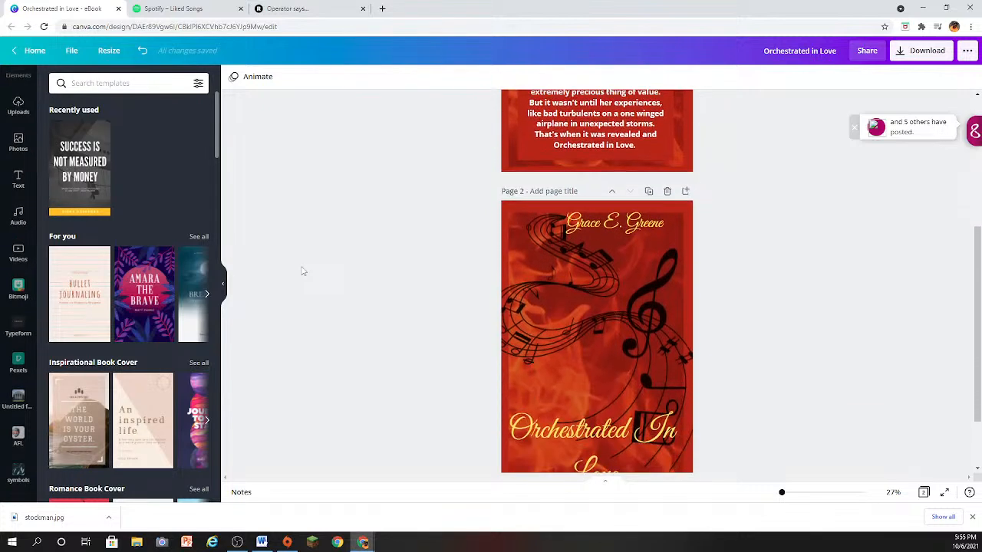
pyautogui.scroll(-1, 303, 271)
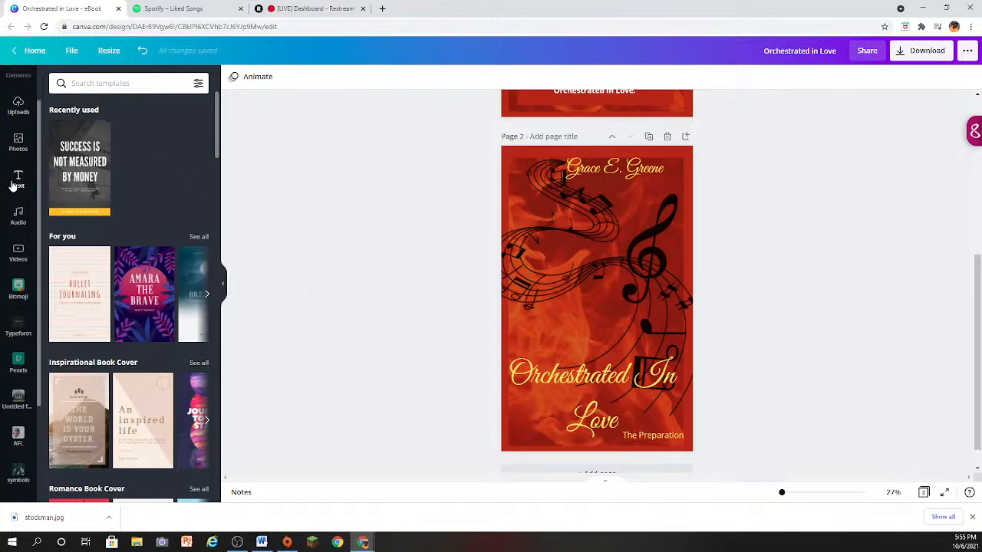
pyautogui.scroll(1, 13, 186)
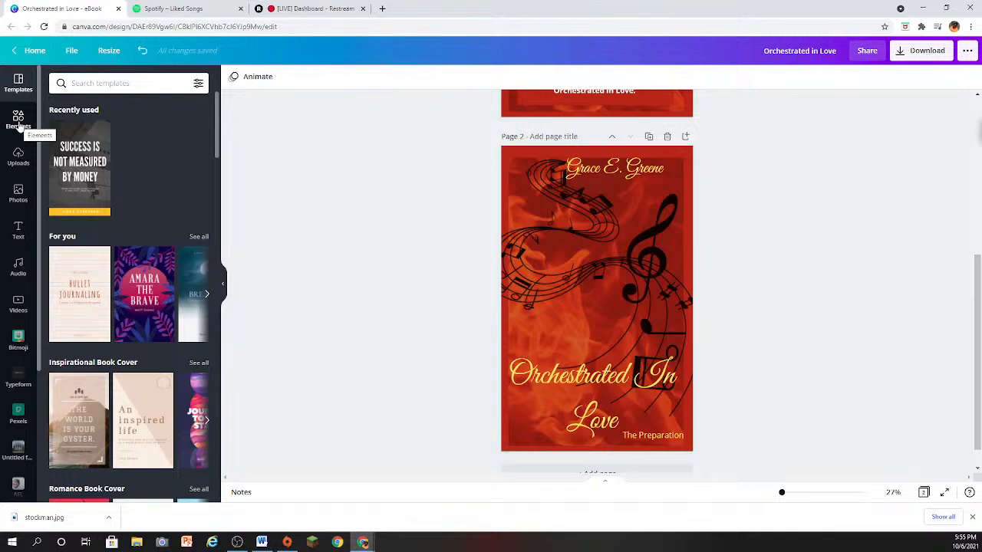
# - Show all recently used elements and add a blank page 3 after the front cover
pyautogui.click(19, 119)
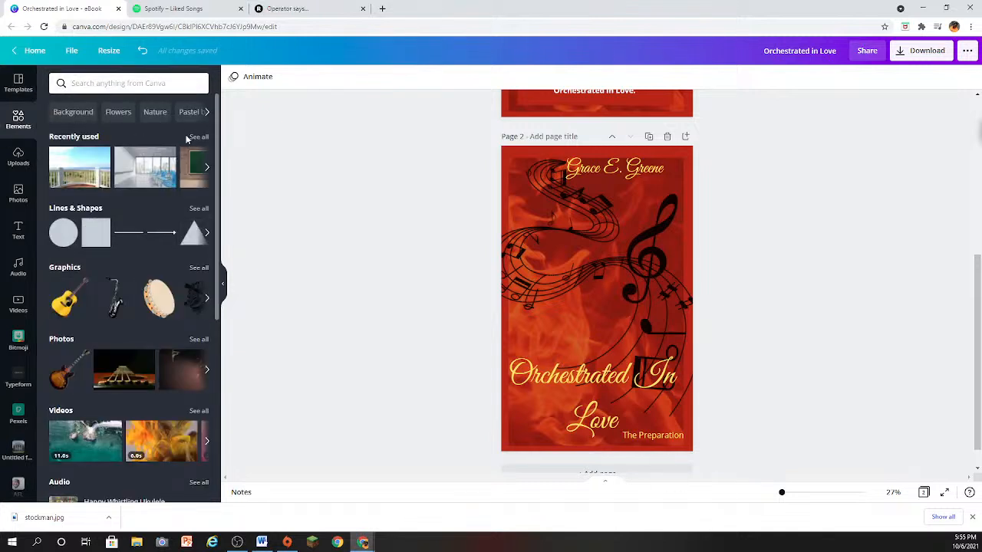
pyautogui.click(194, 136)
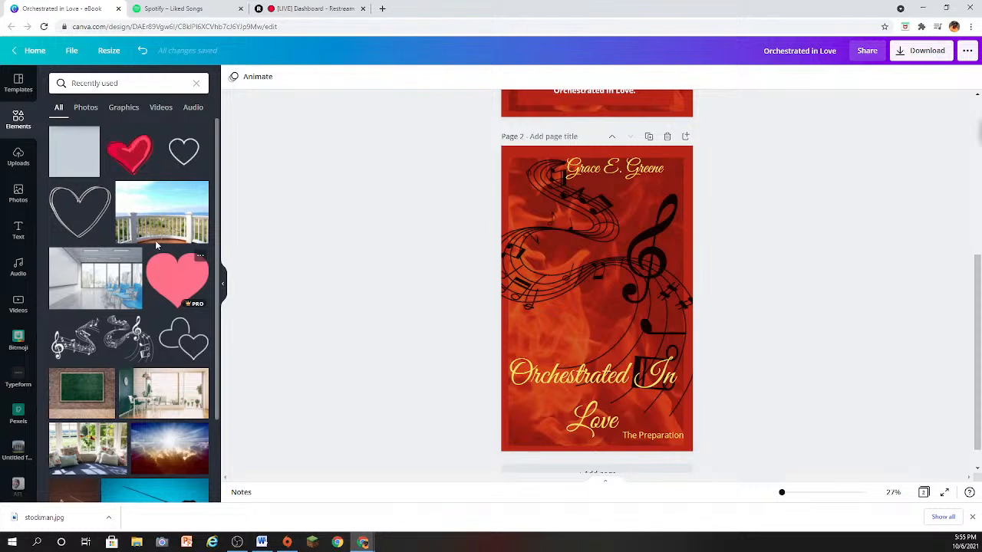
pyautogui.click(196, 85)
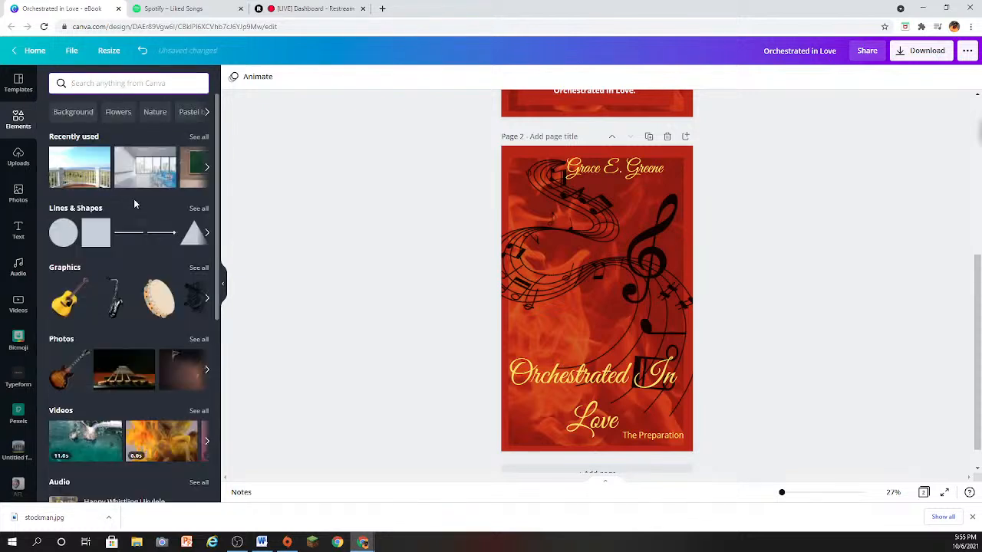
pyautogui.click(198, 137)
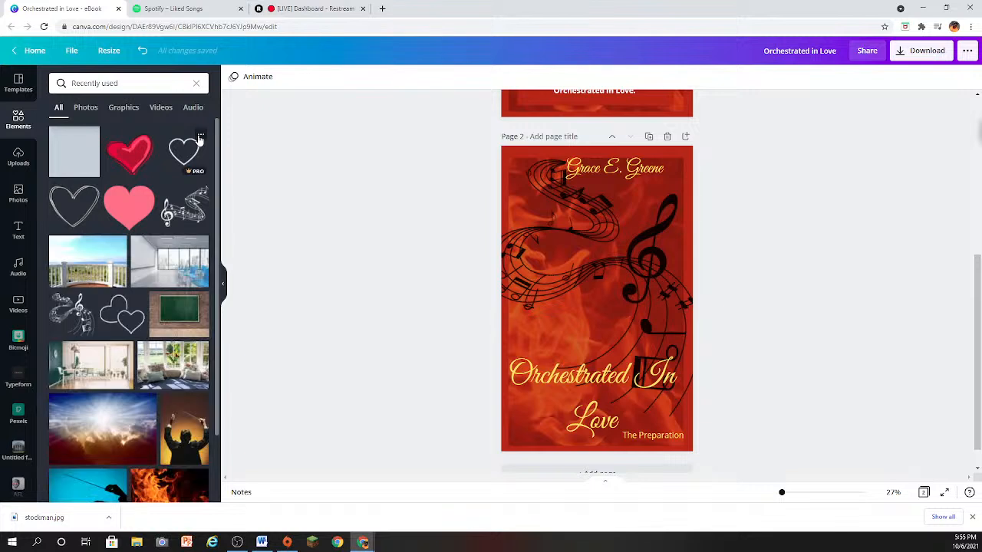
pyautogui.scroll(-1, 100, 284)
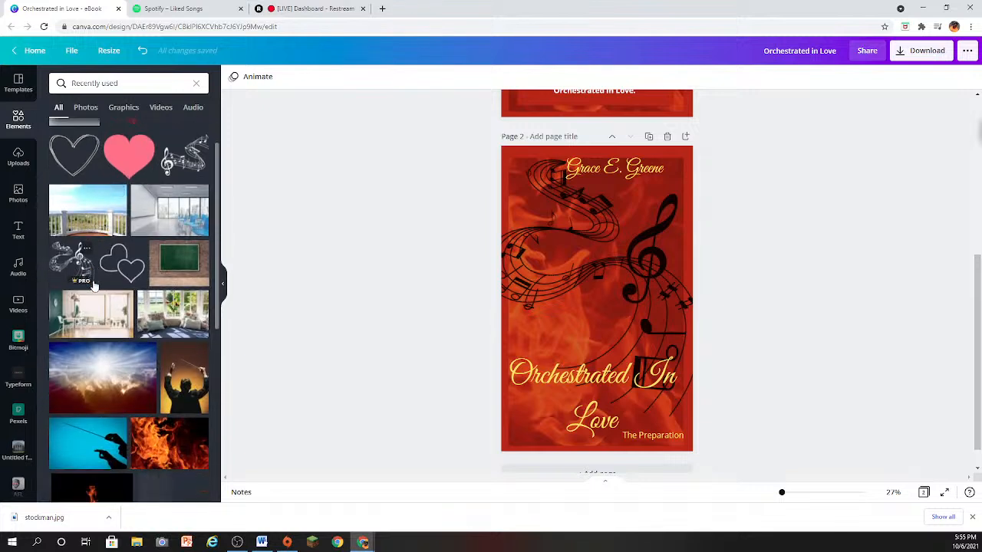
pyautogui.scroll(-1, 576, 452)
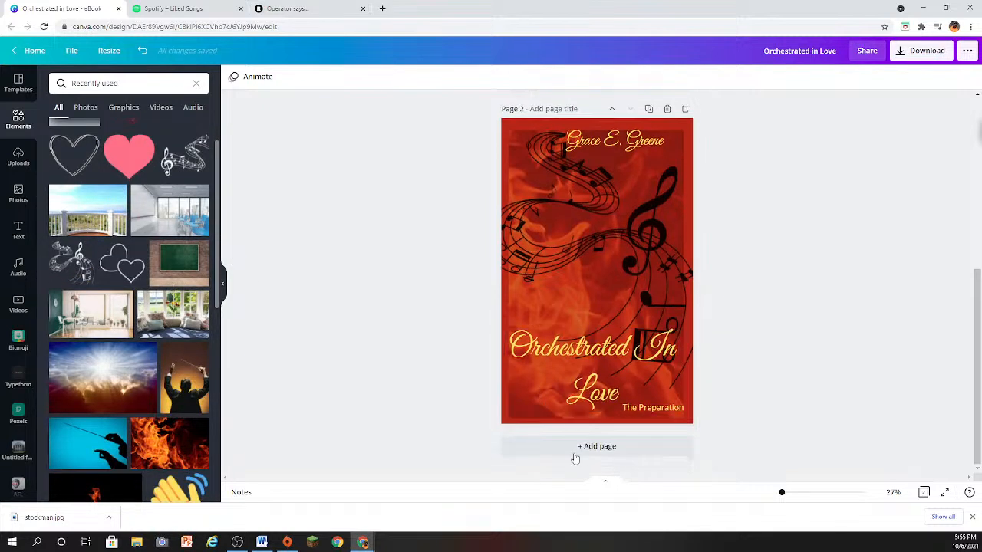
pyautogui.click(570, 444)
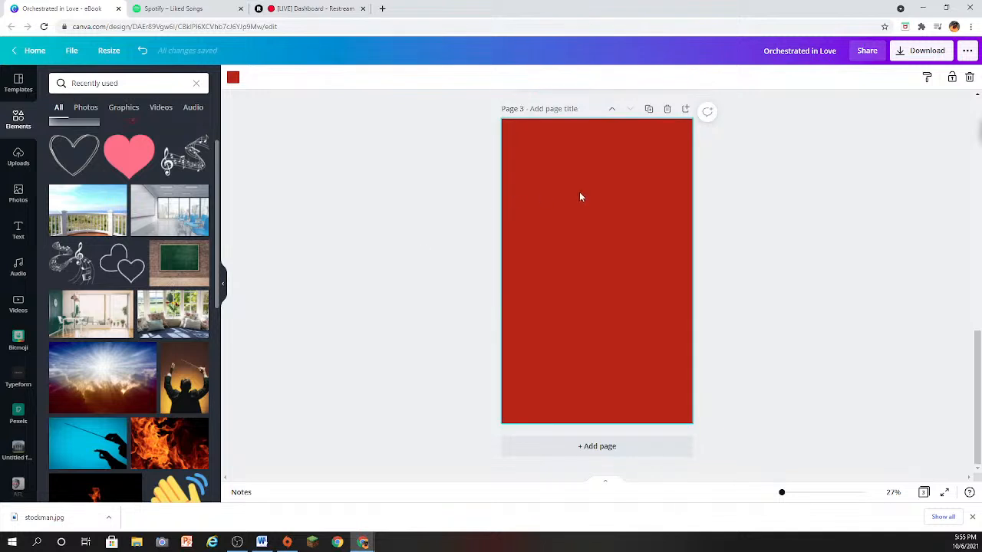
# - Place the swirling music-staff graphic on page 3, shrunk to fit within the page width and positioned in the upper half
pyautogui.click(81, 248)
pyautogui.moveTo(636, 298)
pyautogui.mouseDown()
pyautogui.moveTo(593, 269)
pyautogui.moveTo(634, 318)
pyautogui.moveTo(647, 309)
pyautogui.moveTo(632, 300)
pyautogui.mouseUp()
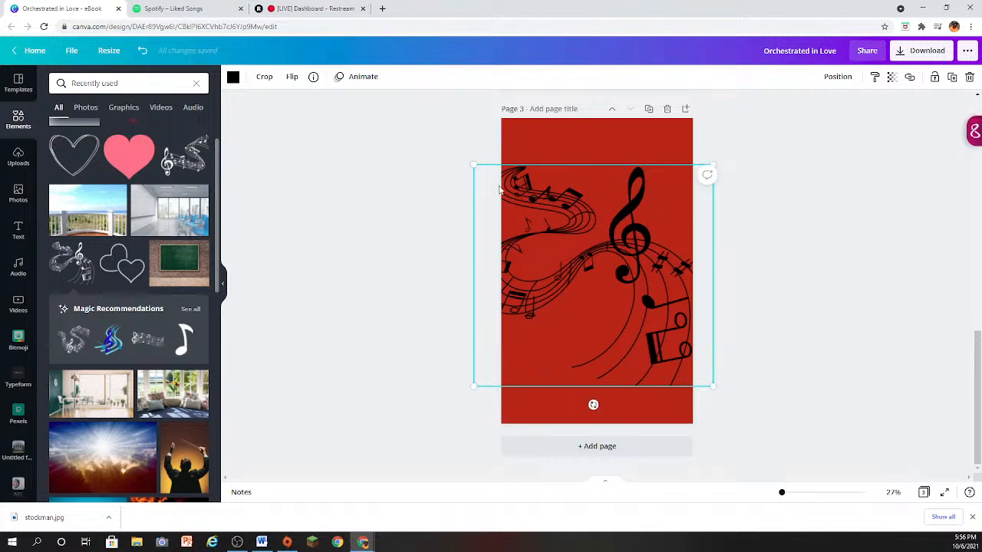
pyautogui.moveTo(473, 165); pyautogui.dragTo(515, 153)
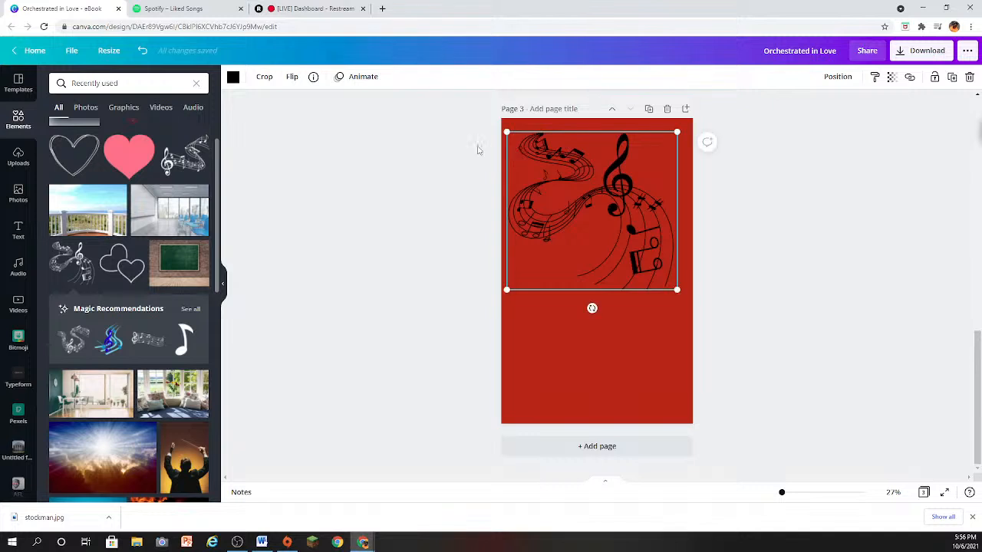
pyautogui.click(322, 312)
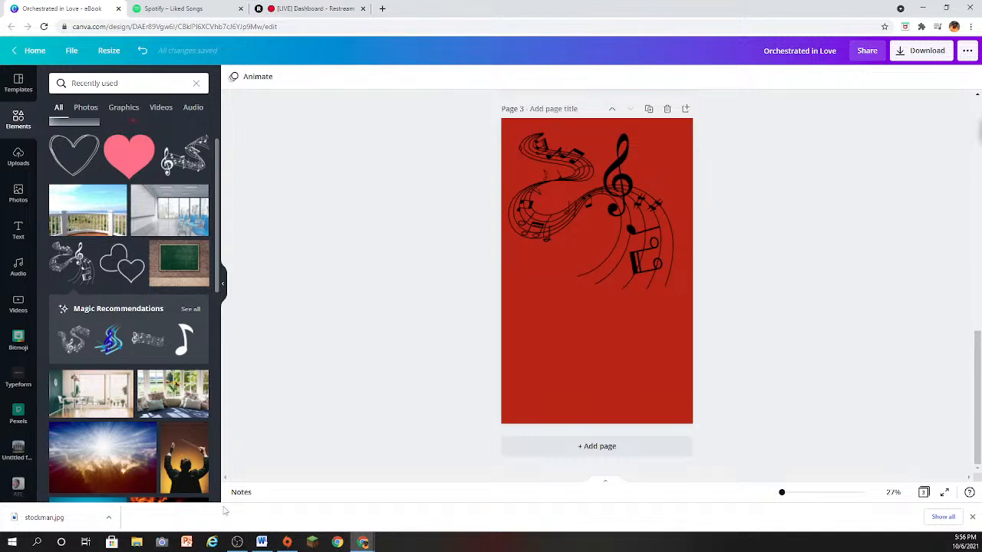
# - Add the orange conductor photo to page 3 and set its transparency to 25
pyautogui.click(184, 457)
pyautogui.moveTo(590, 354); pyautogui.dragTo(591, 362)
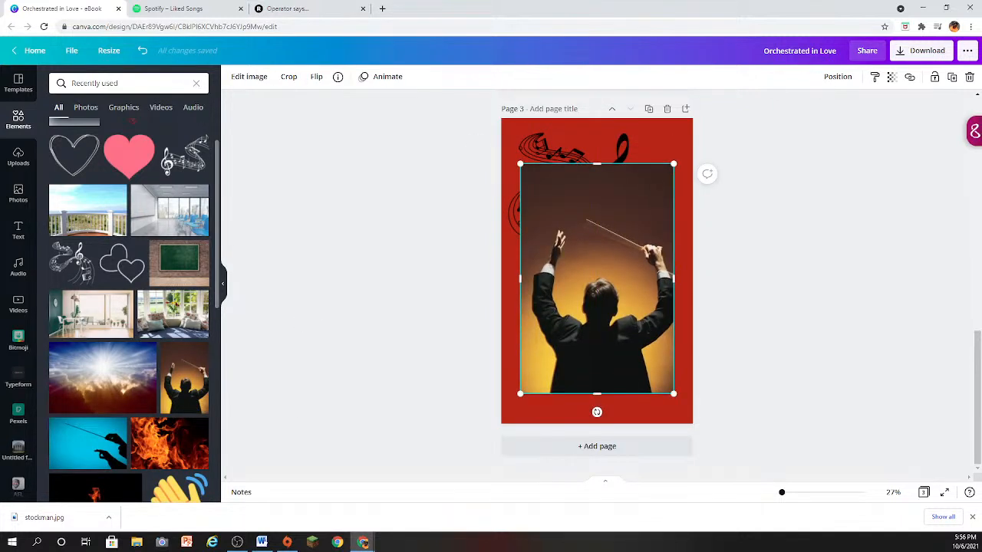
pyautogui.click(891, 77)
pyautogui.moveTo(855, 110); pyautogui.dragTo(806, 112)
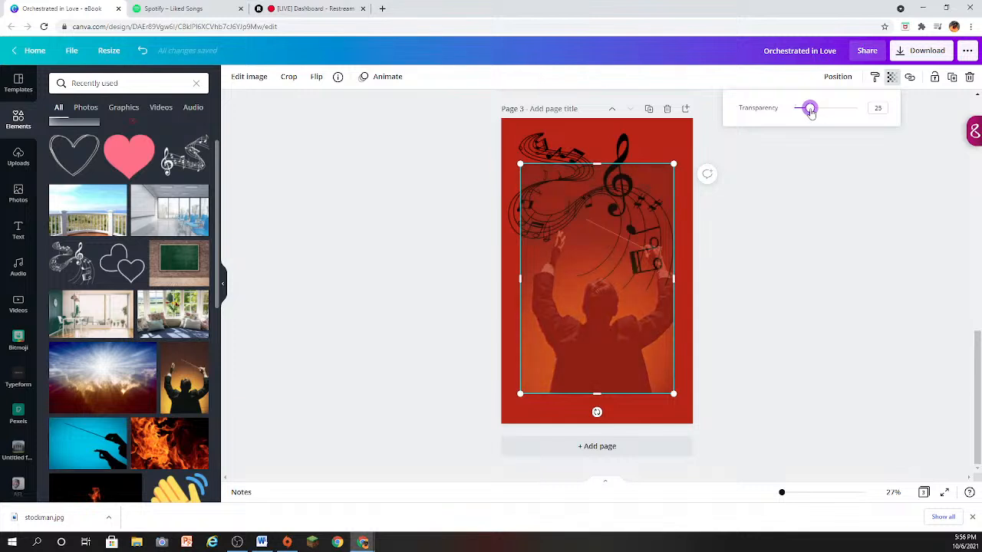
pyautogui.click(778, 285)
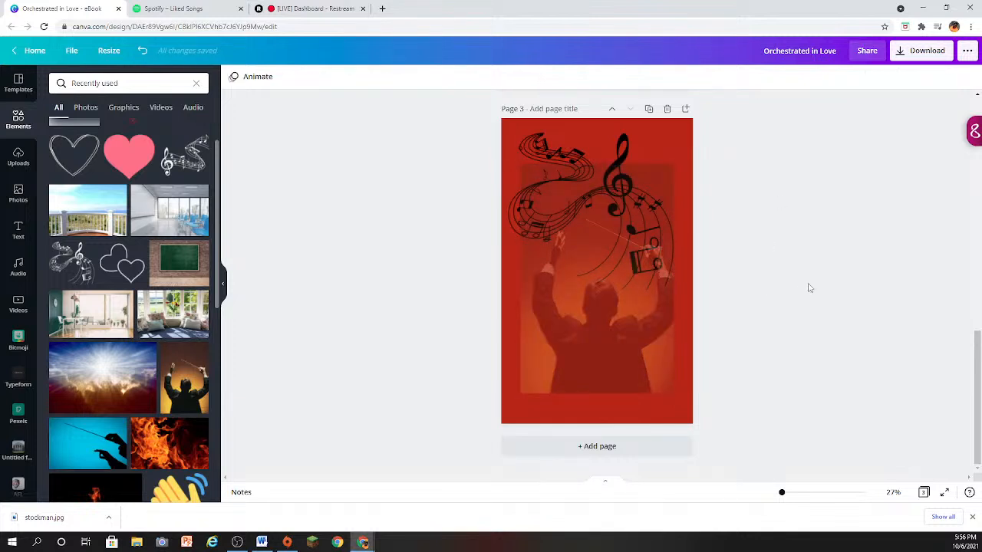
# - Enlarge the conductor photo to nearly the full page width and centre it horizontally on page 3
pyautogui.click(657, 178)
pyautogui.moveTo(674, 165); pyautogui.dragTo(701, 123)
pyautogui.moveTo(599, 230)
pyautogui.mouseDown()
pyautogui.moveTo(577, 226)
pyautogui.moveTo(586, 233)
pyautogui.mouseUp()
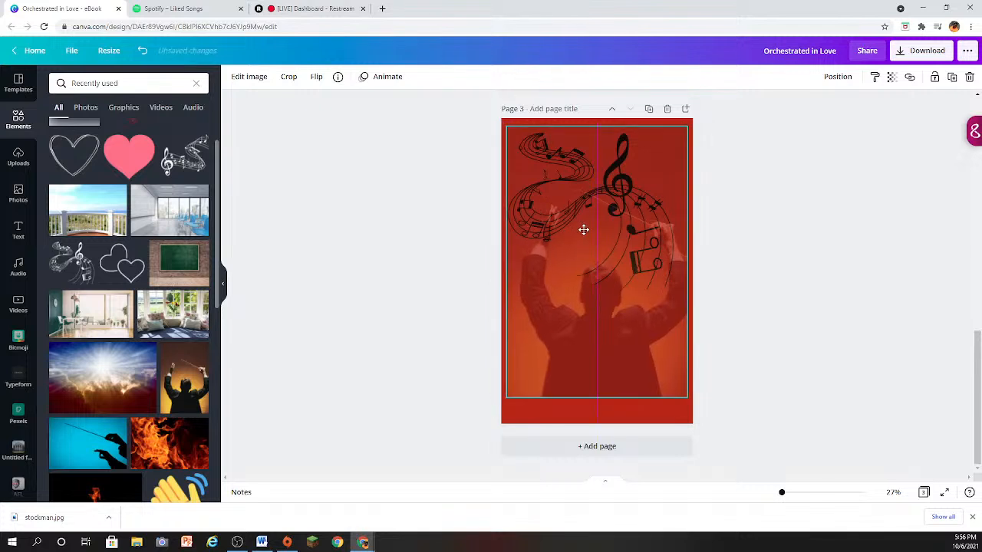
pyautogui.click(732, 242)
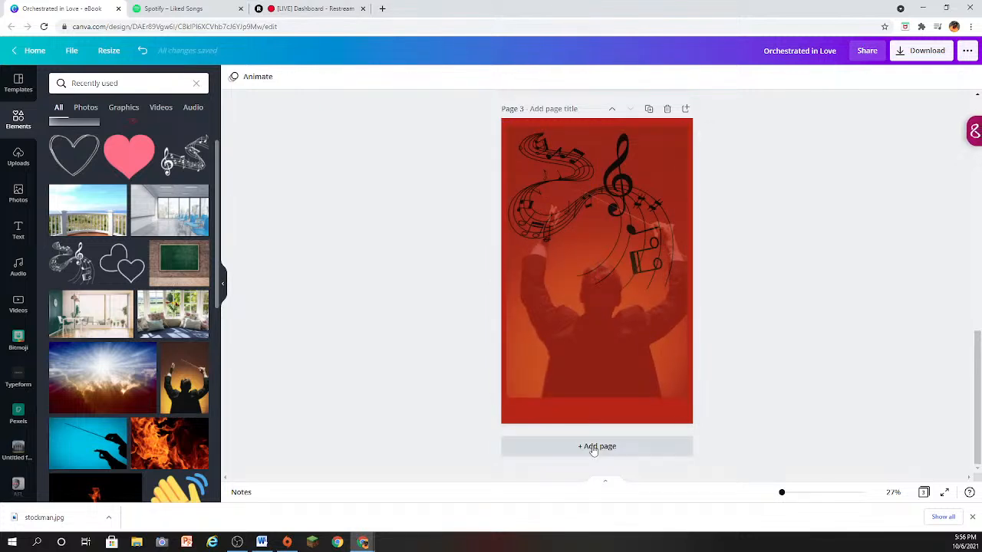
# - Extend the conductor photo downward to just above page 3's lower edge, leaving a thin red border
pyautogui.click(591, 395)
pyautogui.moveTo(593, 399)
pyautogui.mouseDown()
pyautogui.moveTo(588, 417)
pyautogui.moveTo(602, 396)
pyautogui.mouseUp()
pyautogui.click(861, 283)
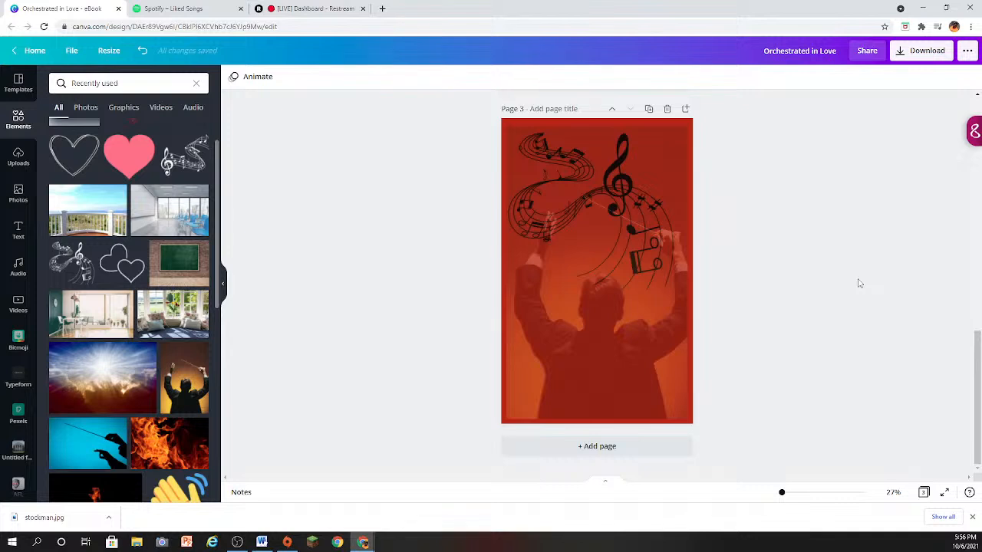
# - Replace the conductor photo on page 3 with the orange flames photo and place it around the page's middle
pyautogui.scroll(-3, 149, 411)
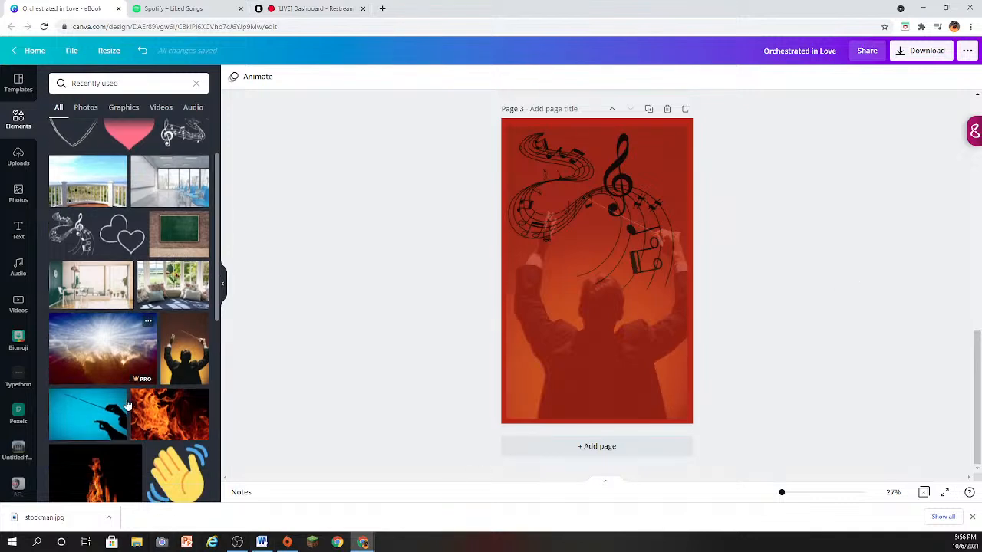
pyautogui.click(574, 307)
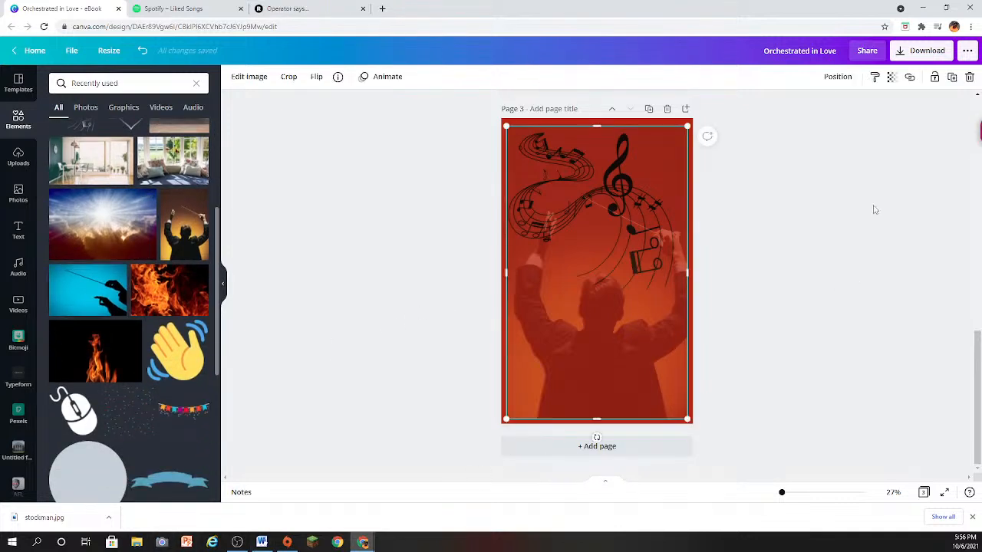
pyautogui.click(969, 77)
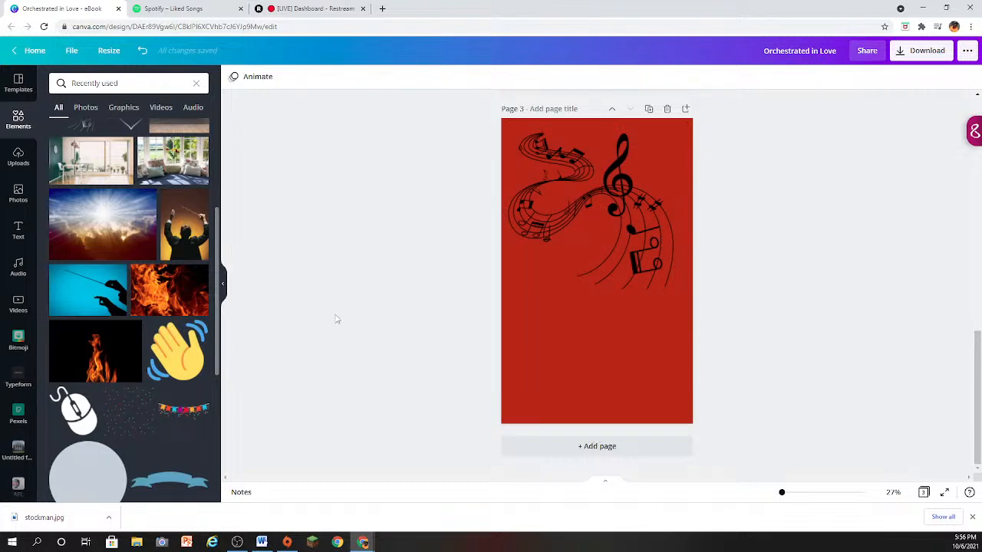
pyautogui.click(188, 299)
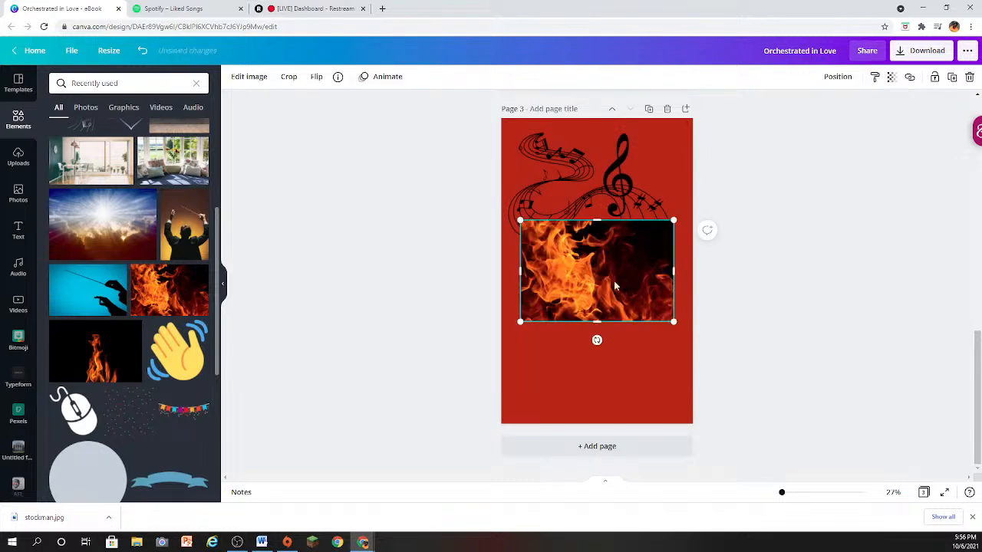
pyautogui.moveTo(616, 284); pyautogui.dragTo(616, 308)
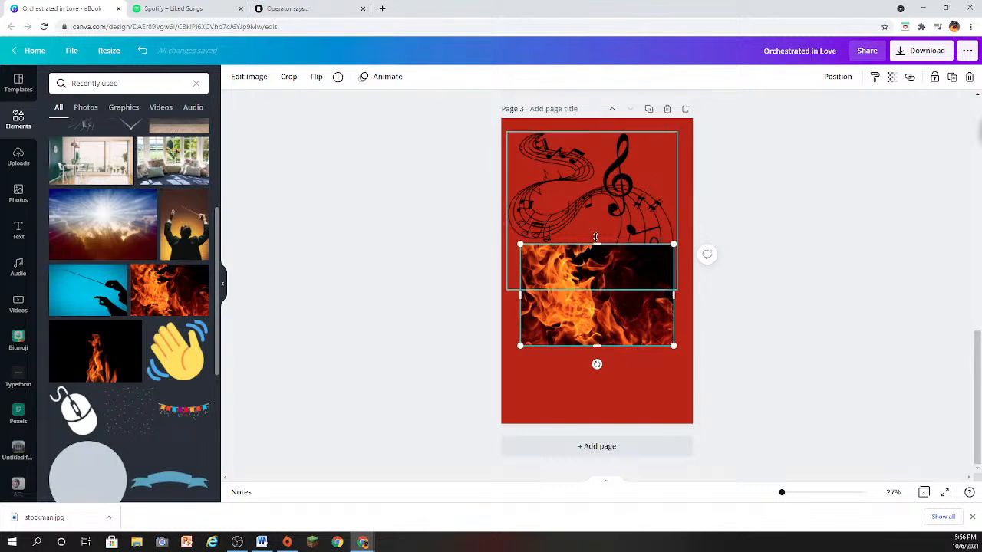
# - Stretch the flames photo in all four directions to nearly fill page 3, leaving a thin red border
pyautogui.moveTo(595, 237); pyautogui.dragTo(597, 123)
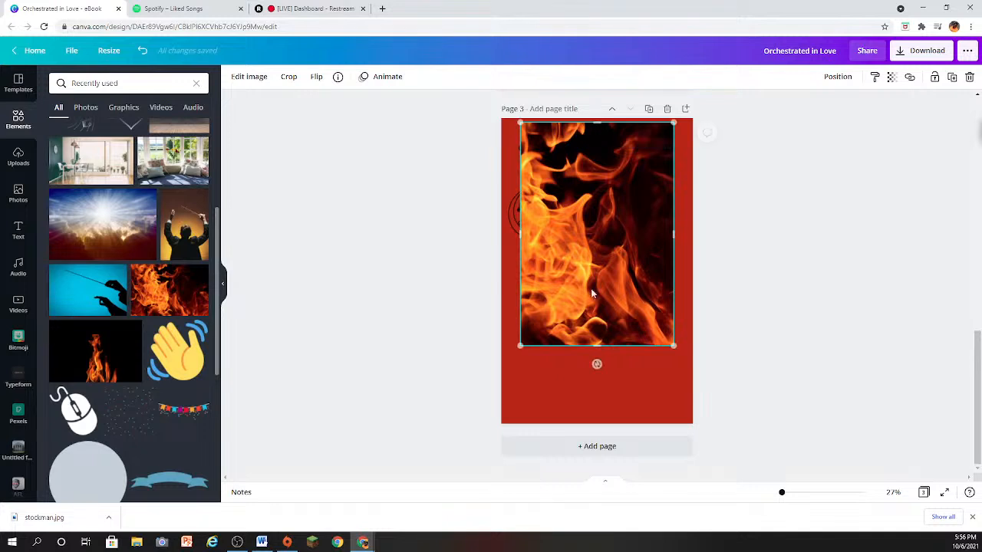
pyautogui.moveTo(597, 346); pyautogui.dragTo(590, 417)
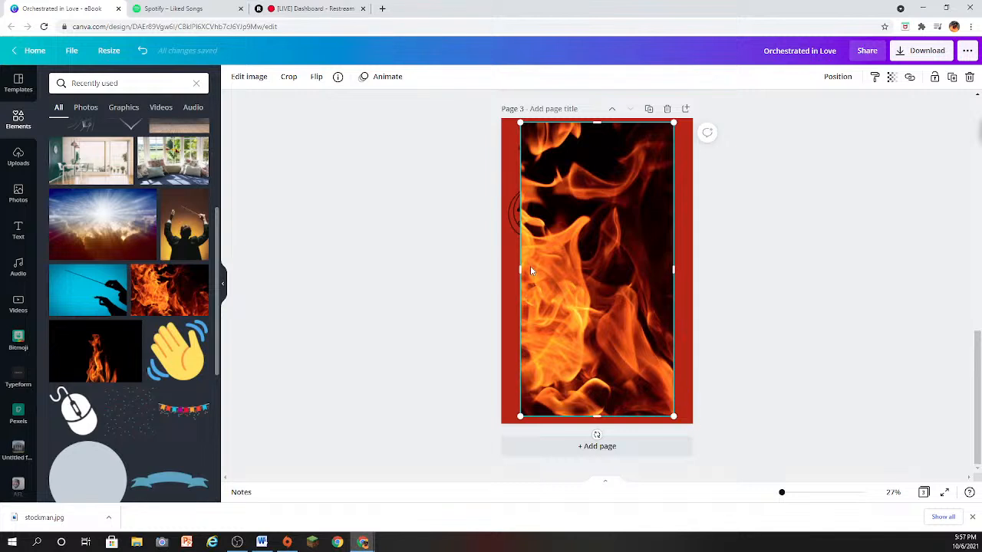
pyautogui.moveTo(520, 268); pyautogui.dragTo(507, 267)
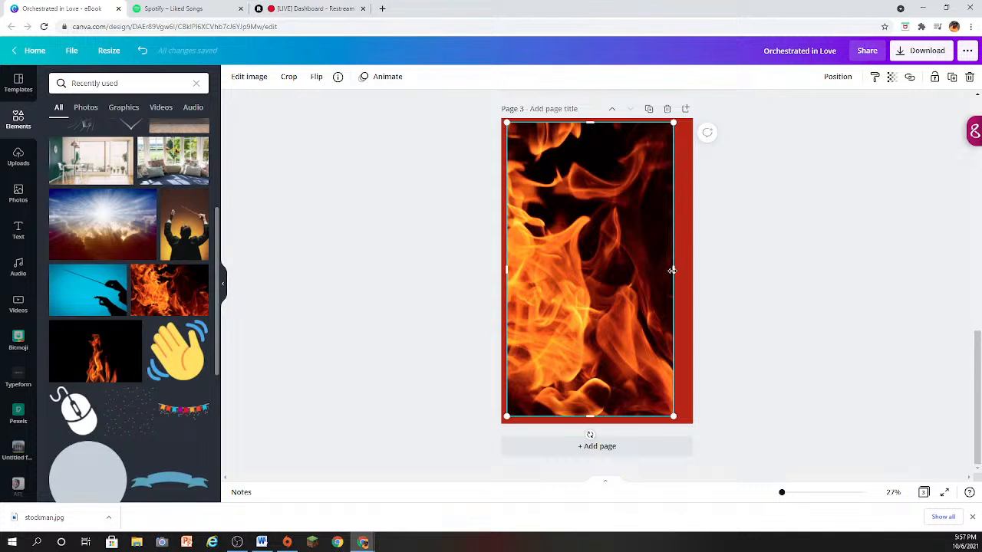
pyautogui.moveTo(672, 270); pyautogui.dragTo(683, 271)
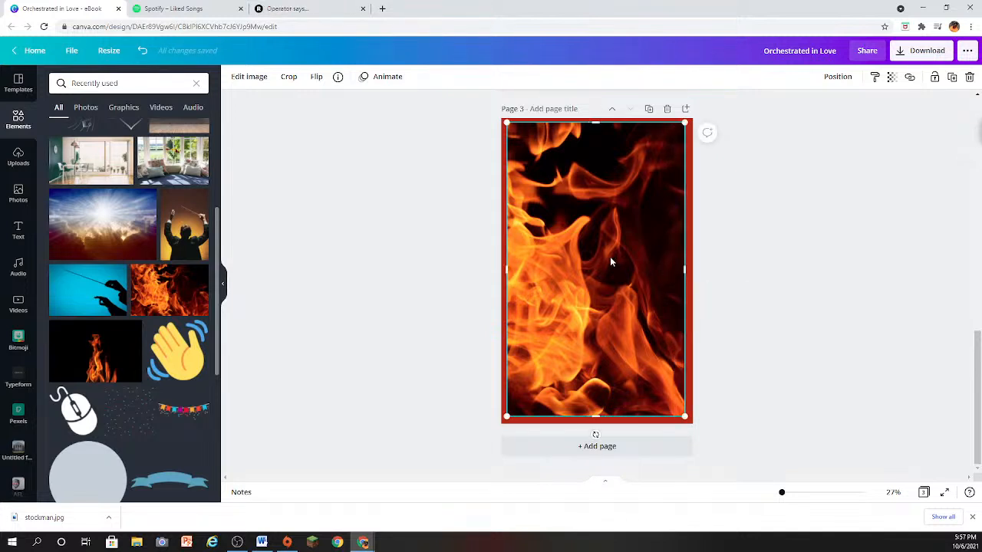
# - Send the flames photo behind the music-staff graphic and make it mostly transparent so the red background tints it
pyautogui.rightClick(610, 256)
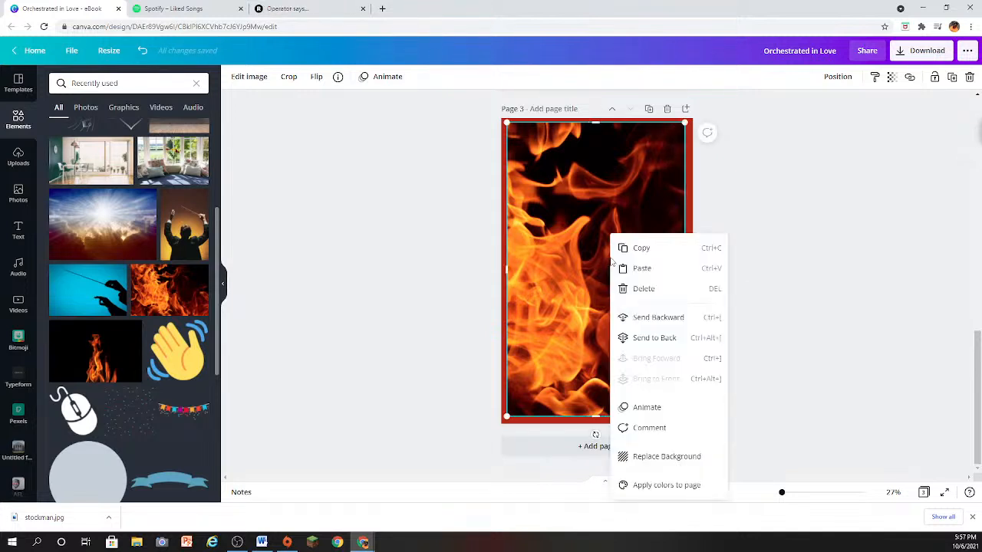
pyautogui.click(652, 338)
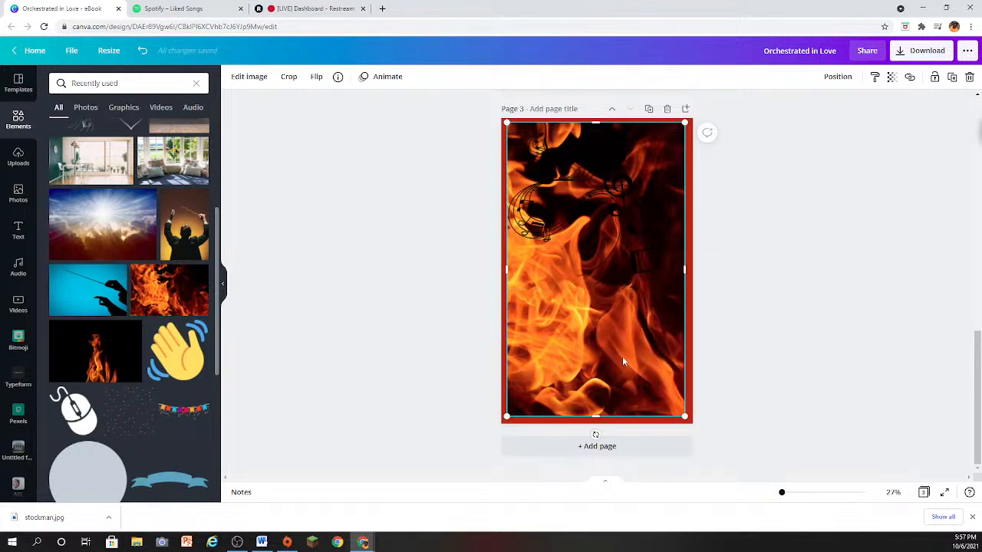
pyautogui.click(891, 78)
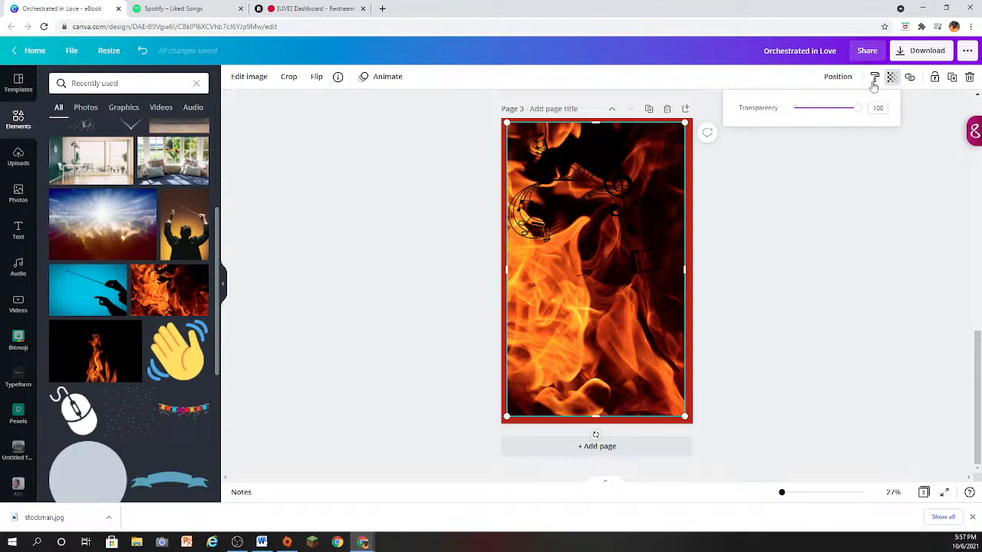
pyautogui.moveTo(860, 114); pyautogui.dragTo(814, 110)
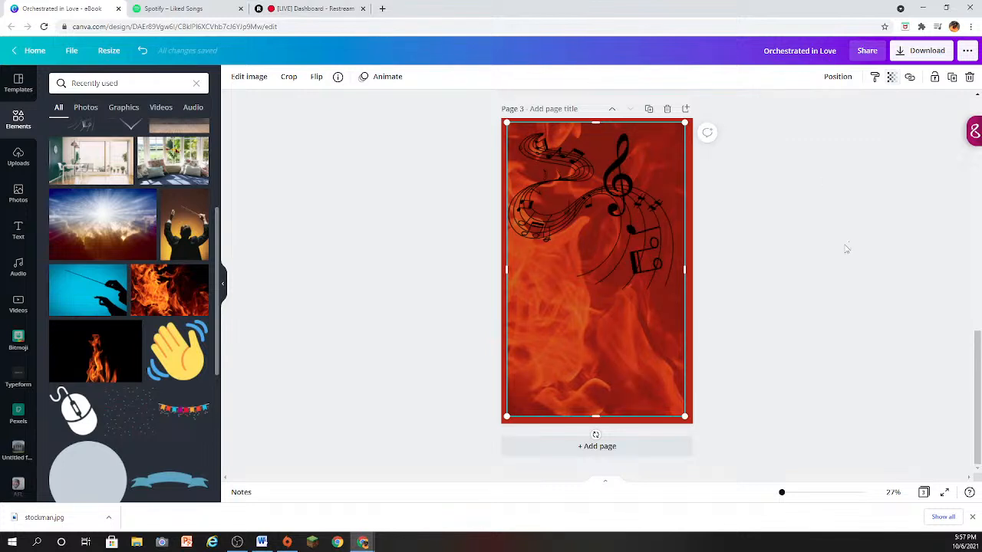
pyautogui.click(744, 279)
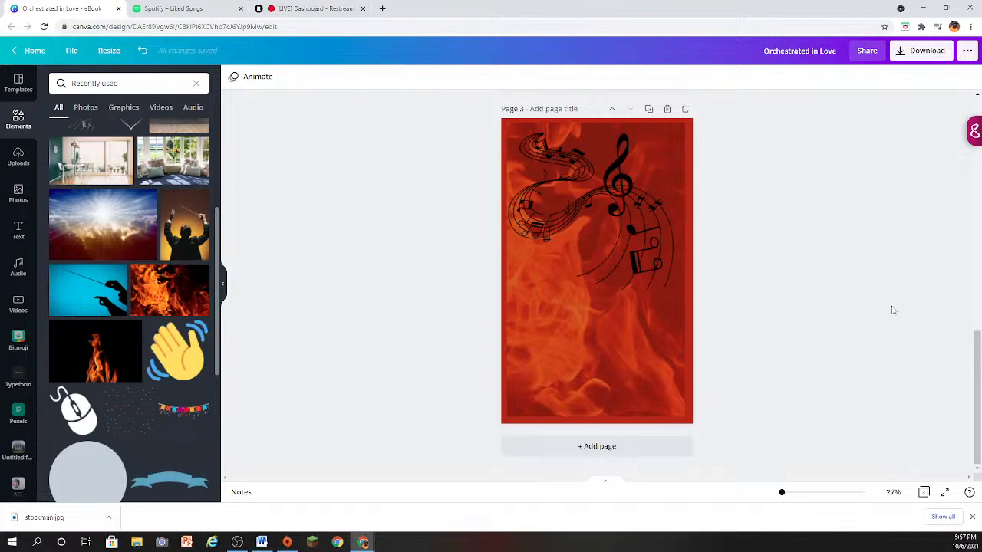
# - Move the music-staff graphic down to the middle of page 3 and make it faint by lowering its transparency value
pyautogui.click(632, 353)
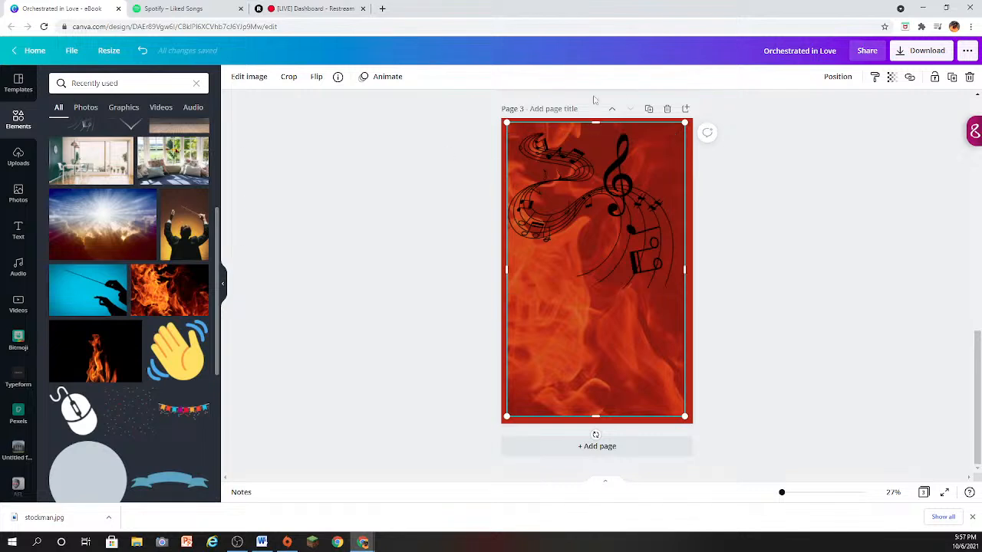
pyautogui.click(635, 290)
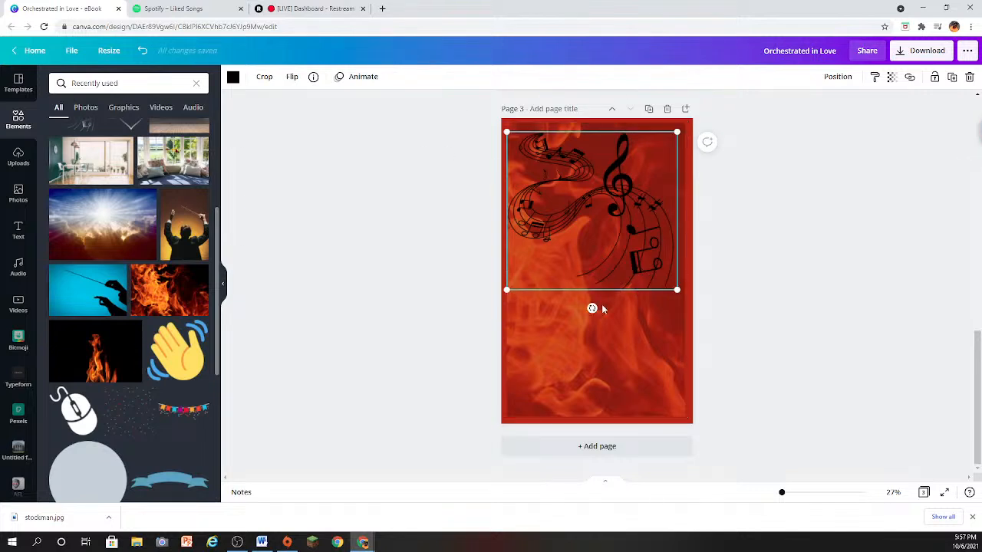
pyautogui.click(617, 376)
pyautogui.moveTo(651, 259); pyautogui.dragTo(653, 295)
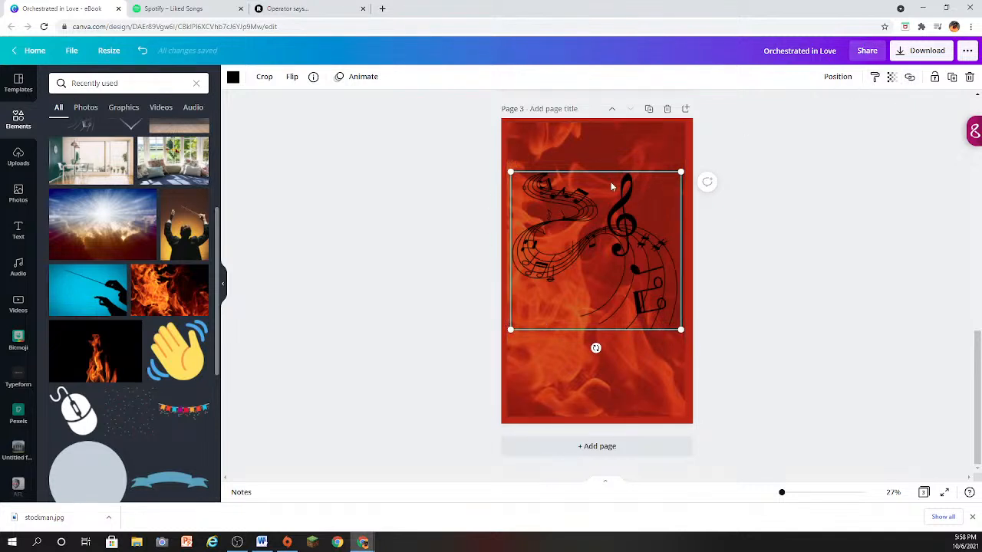
pyautogui.click(890, 76)
pyautogui.moveTo(857, 108); pyautogui.dragTo(813, 110)
pyautogui.click(814, 221)
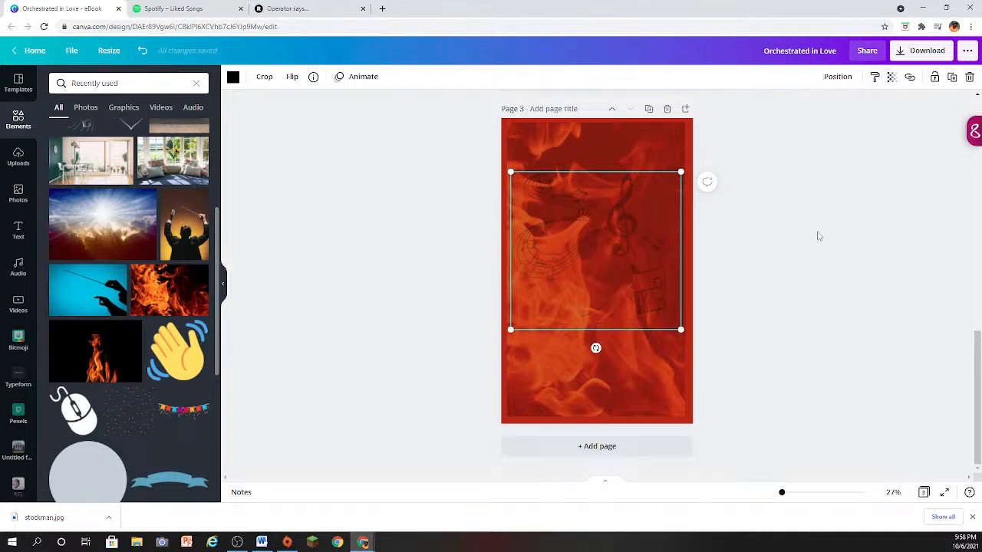
pyautogui.click(815, 235)
# - Review the eBook's pages and delete page 3, keeping the back-cover and front-cover pages
pyautogui.scroll(10, 806, 250)
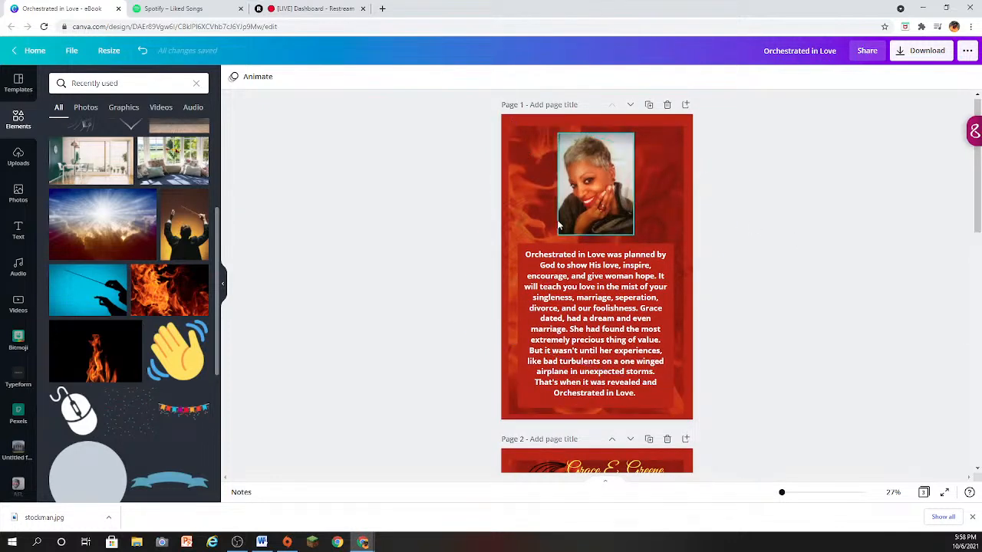
pyautogui.scroll(-7, 882, 232)
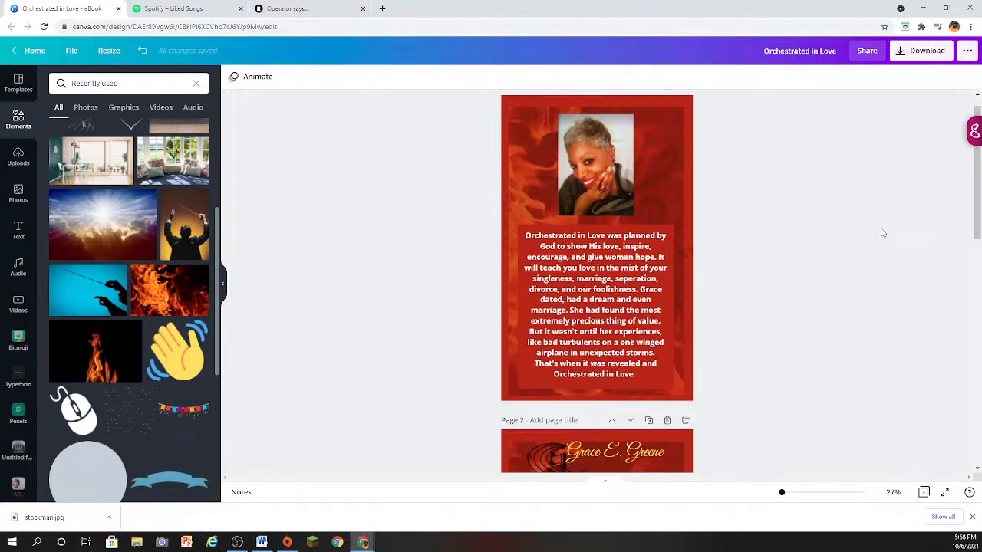
pyautogui.scroll(-3, 882, 232)
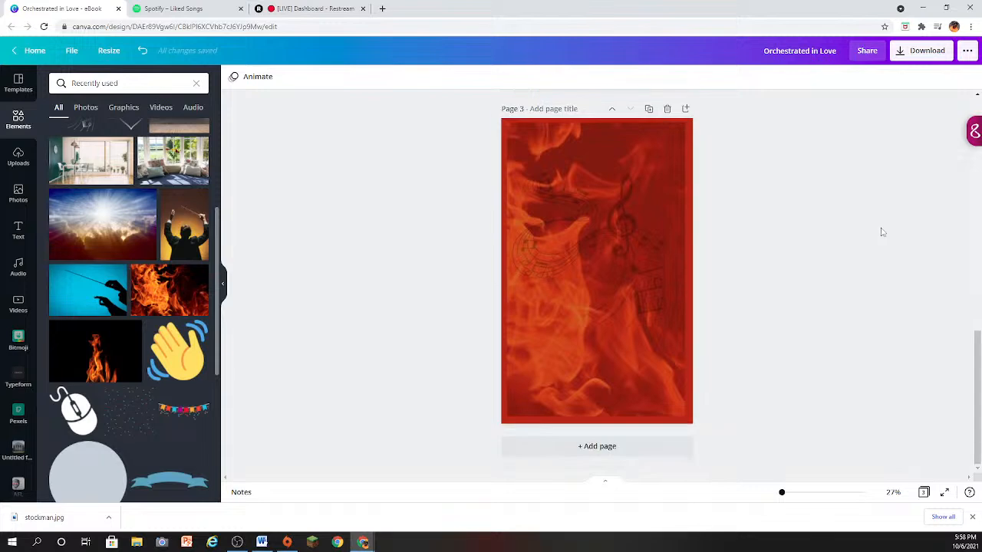
pyautogui.click(668, 115)
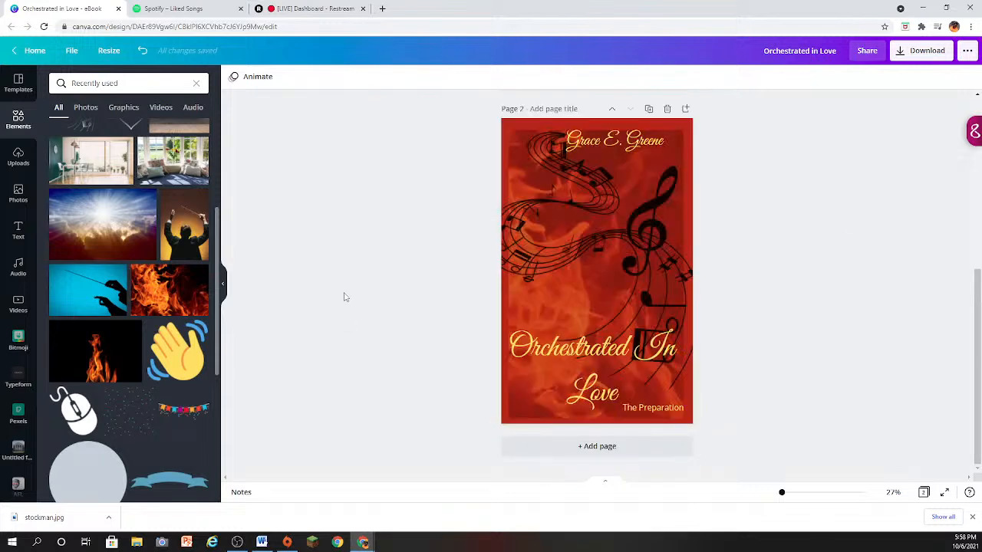
pyautogui.scroll(4, 333, 241)
pyautogui.scroll(1, 333, 241)
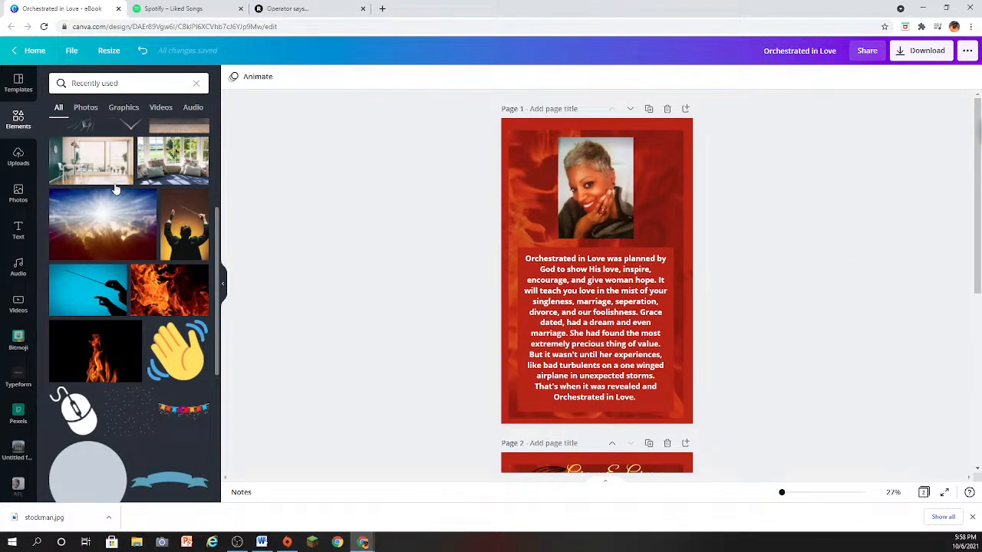
# - Return to the home page and open the saved presentation with the green background and the name banner
pyautogui.click(31, 51)
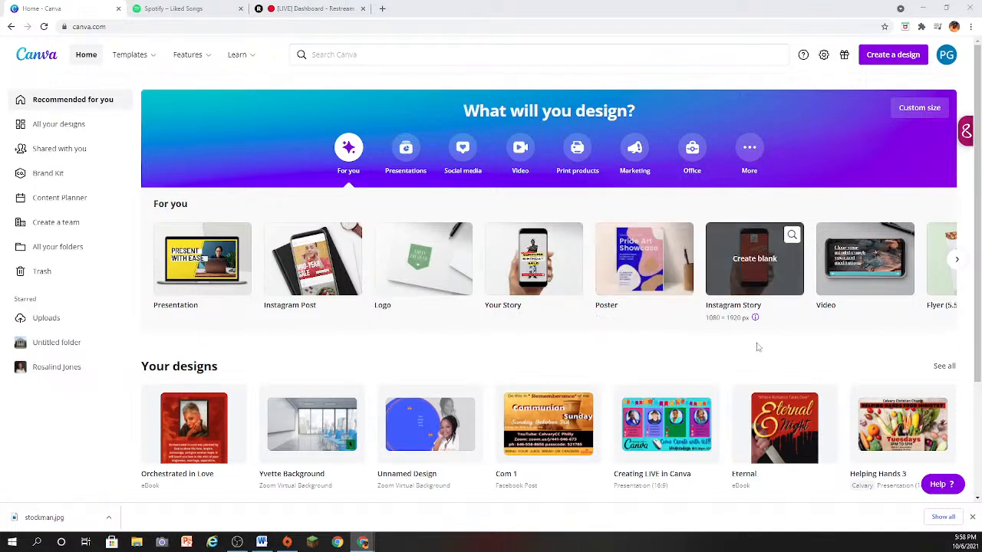
pyautogui.scroll(-1, 756, 347)
pyautogui.scroll(-2, 649, 311)
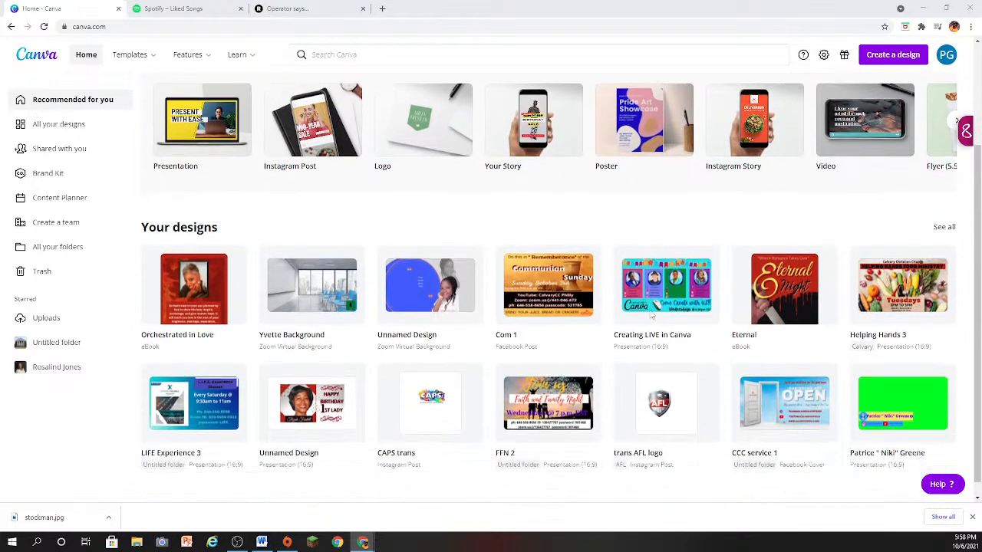
pyautogui.click(912, 374)
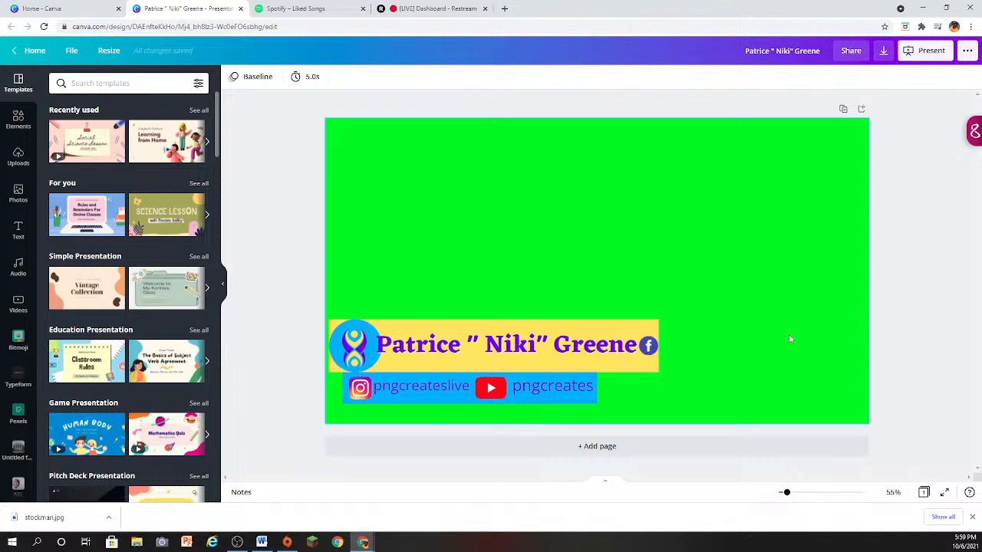
# - Select the green background to view its colour choices, and check the page's timing setting
pyautogui.click(766, 299)
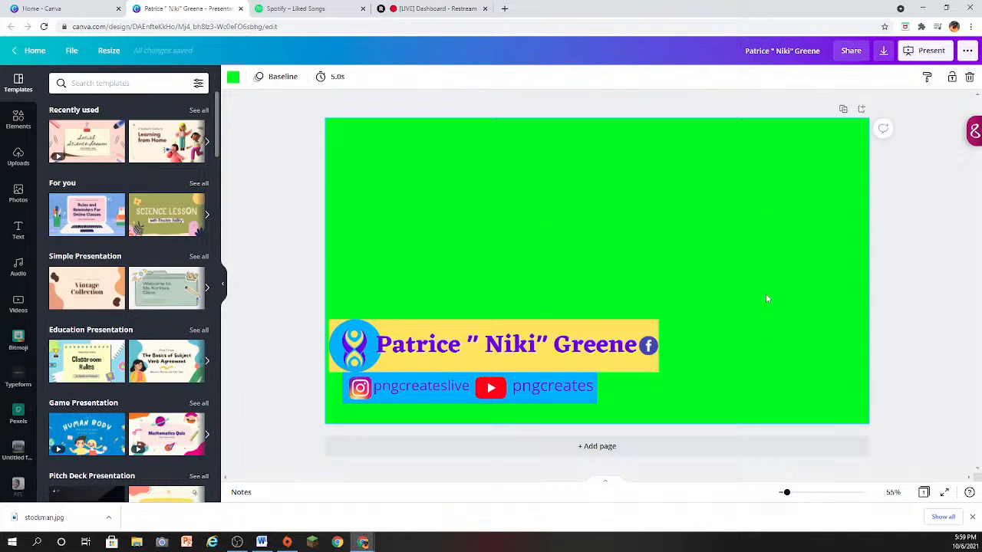
pyautogui.click(234, 78)
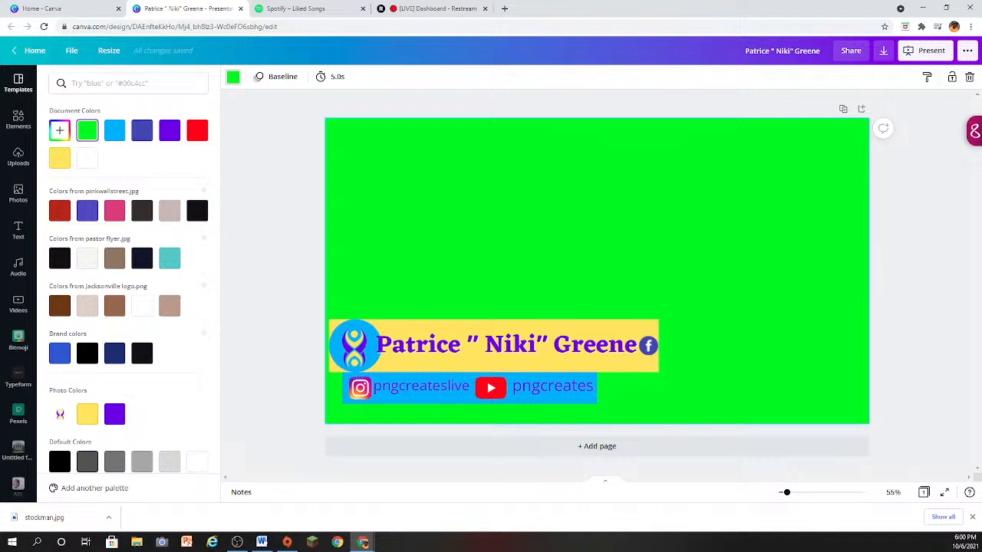
pyautogui.hotkey('alt', 'Tab')
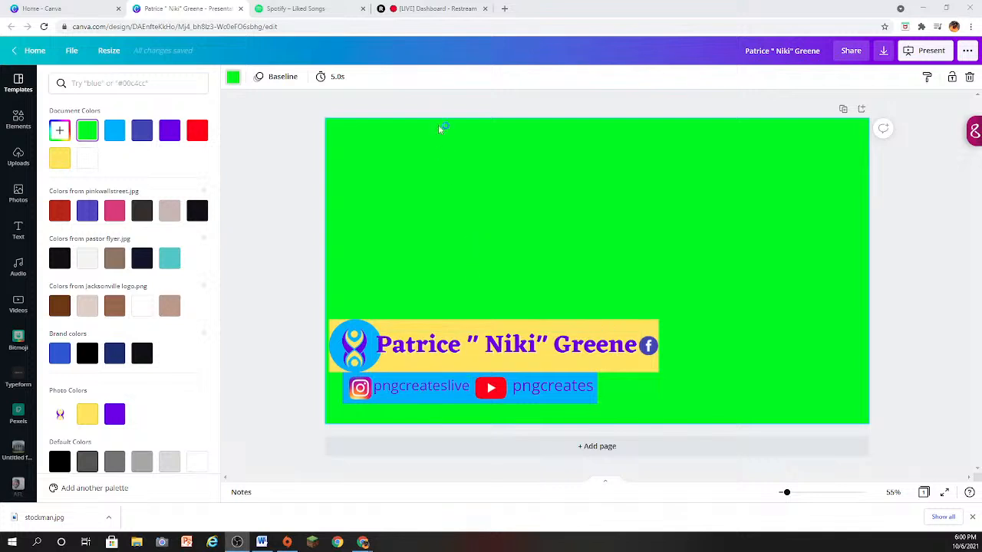
pyautogui.click(335, 78)
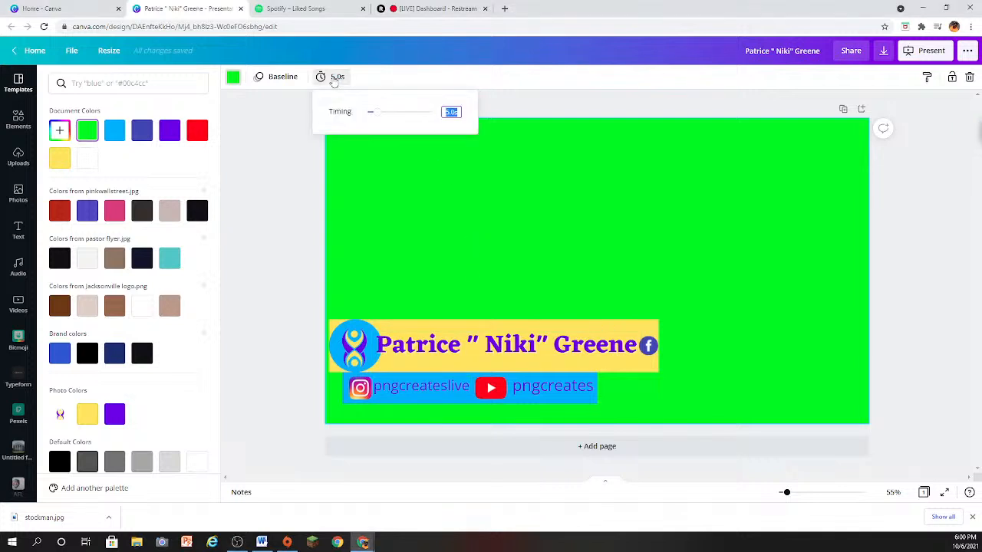
pyautogui.click(549, 98)
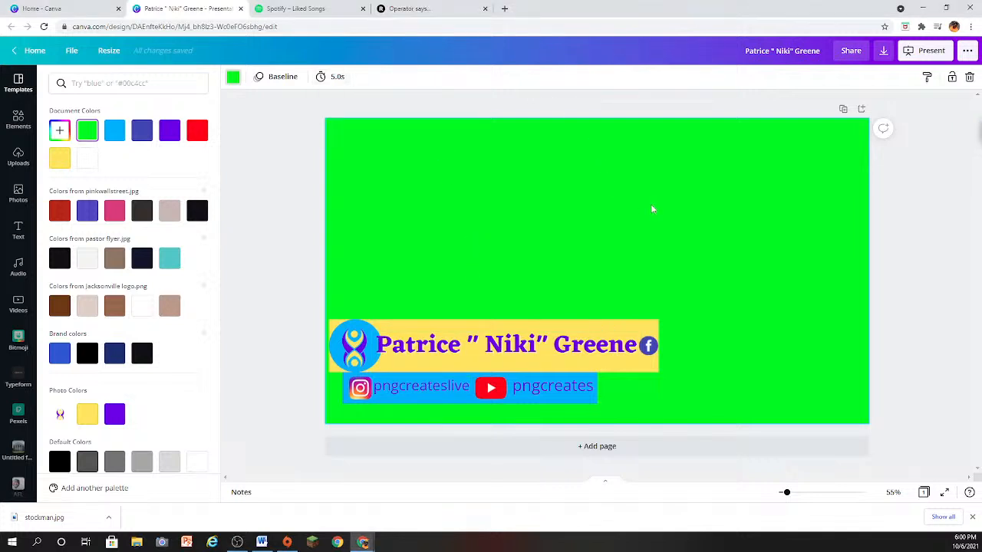
# - Present the green-screen banner design full screen in Standard mode, and exit back to the editor
pyautogui.click(927, 52)
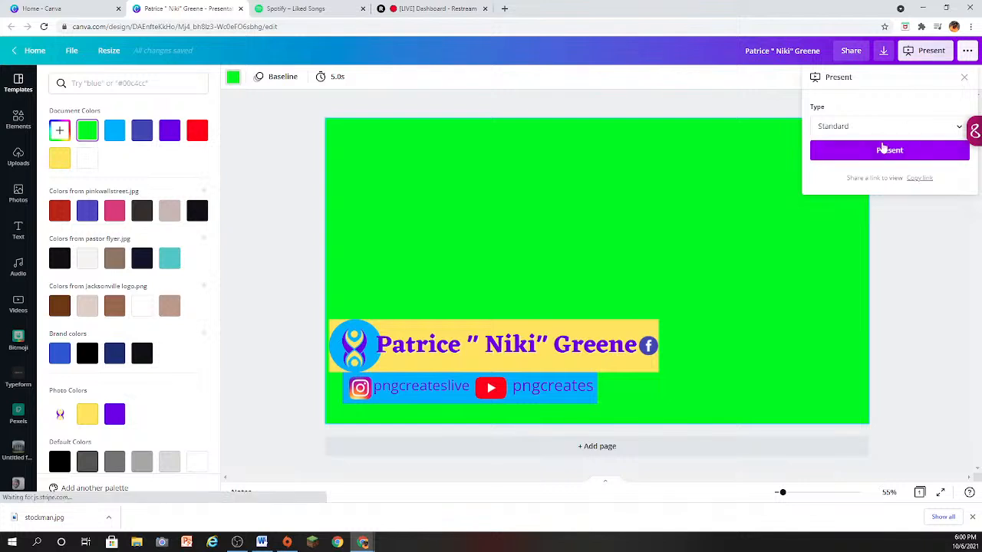
pyautogui.click(888, 150)
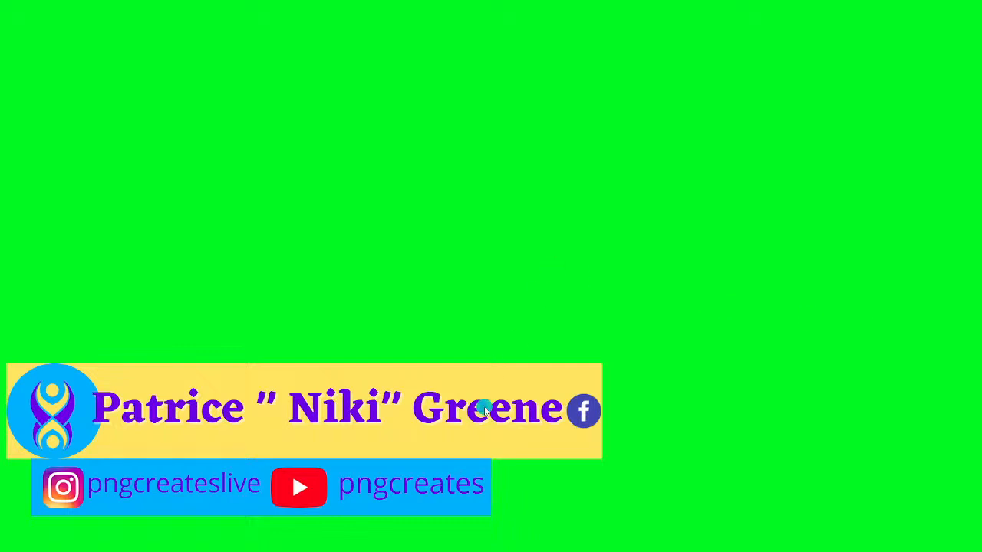
pyautogui.press('Escape')
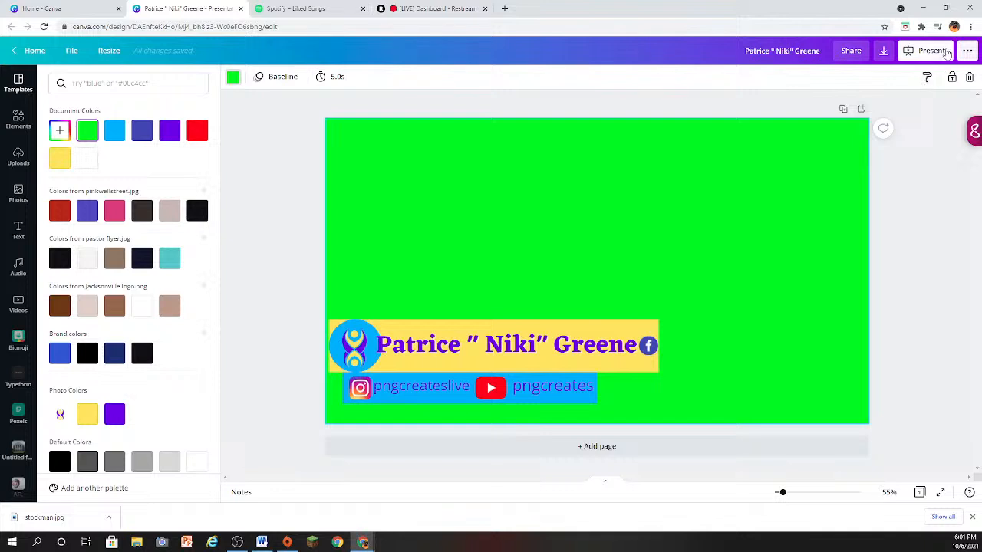
# - Check the available presentation types for the green-screen banner and keep Standard selected
pyautogui.click(928, 51)
pyautogui.click(884, 131)
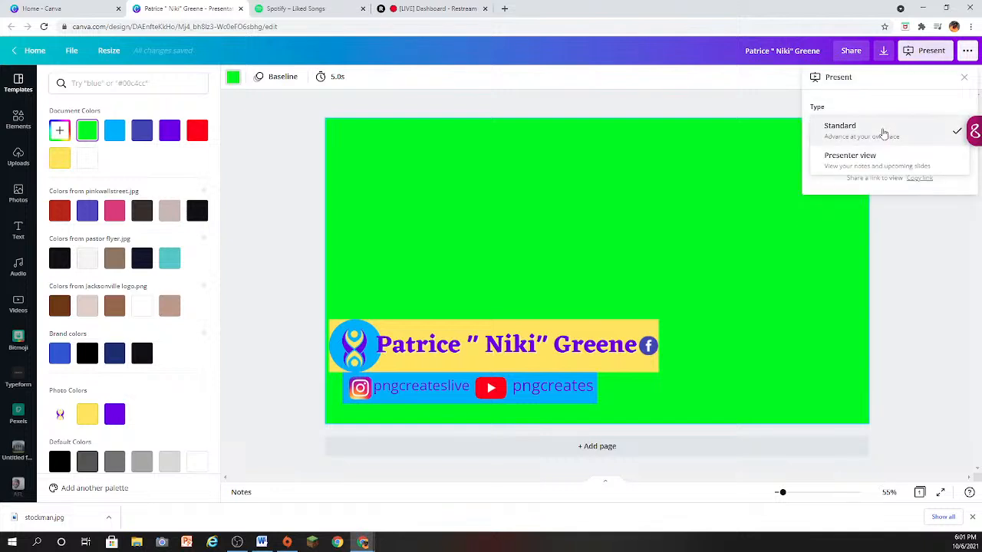
pyautogui.click(836, 136)
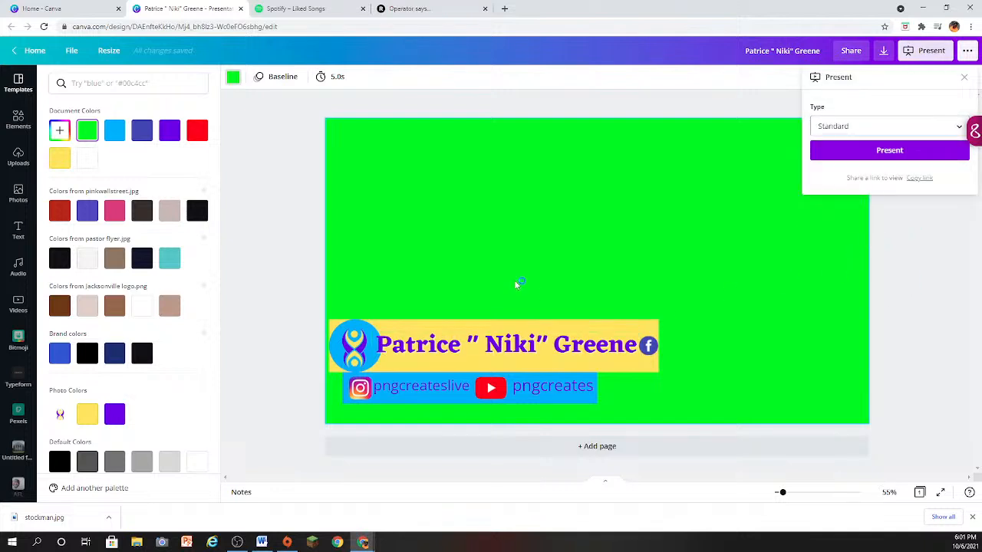
# - Reapply the Bounce text animation to the name text on the yellow bar
pyautogui.click(415, 351)
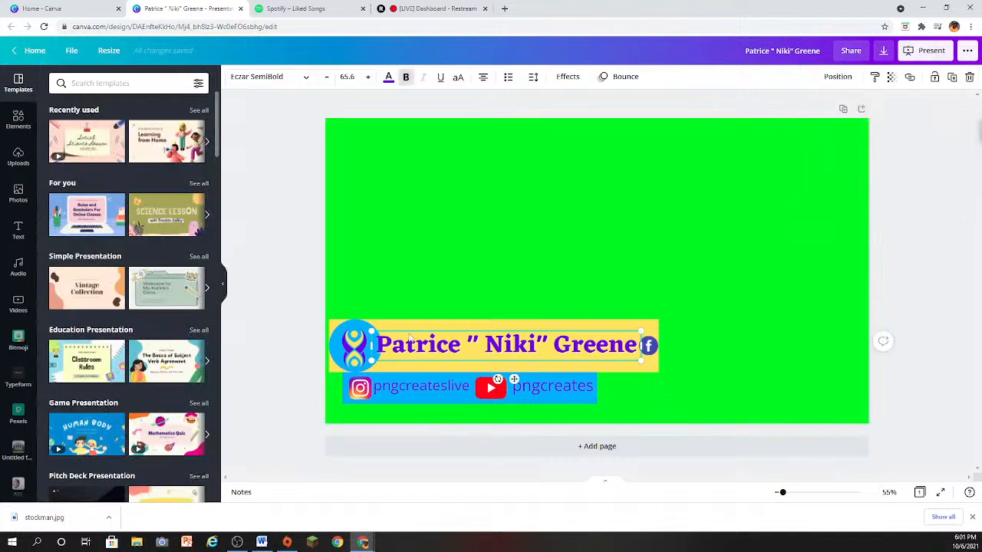
pyautogui.click(617, 76)
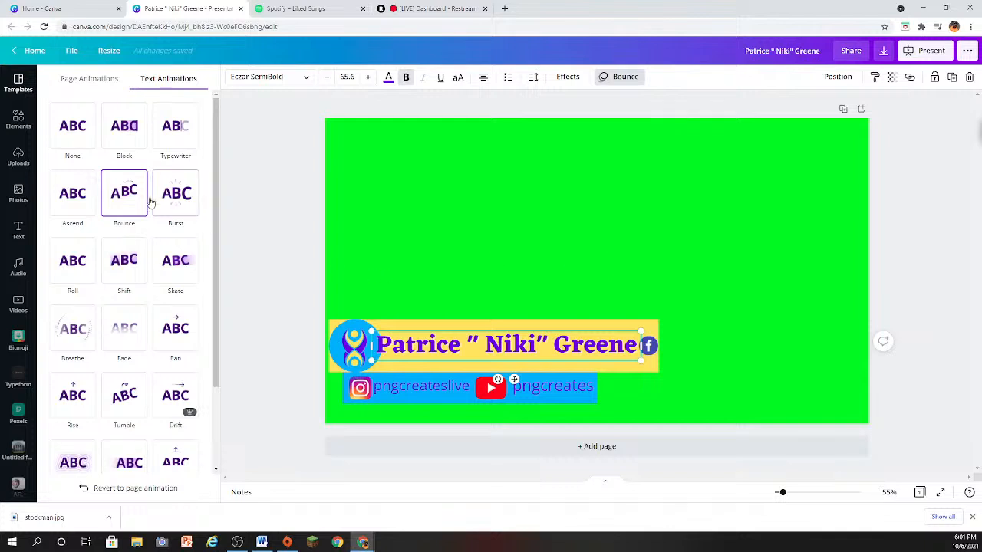
pyautogui.click(117, 198)
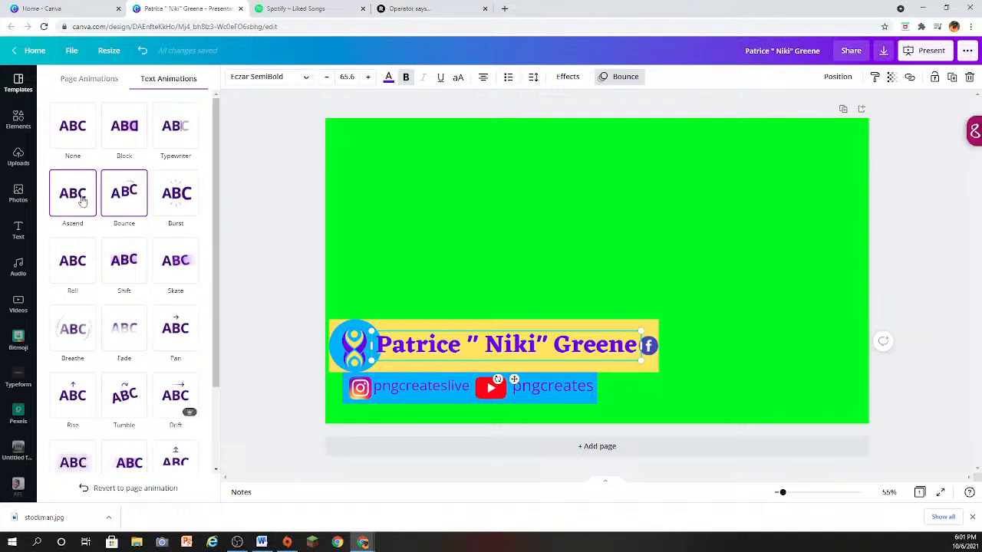
pyautogui.click(129, 193)
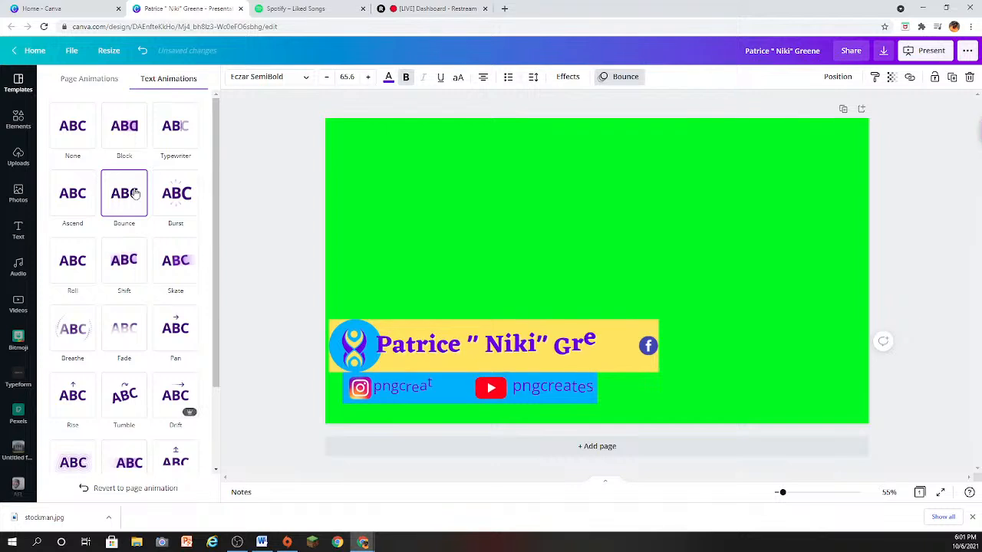
# - Check the animation settings of the yellow bar, the blue bar and the YouTube handle text
pyautogui.click(658, 322)
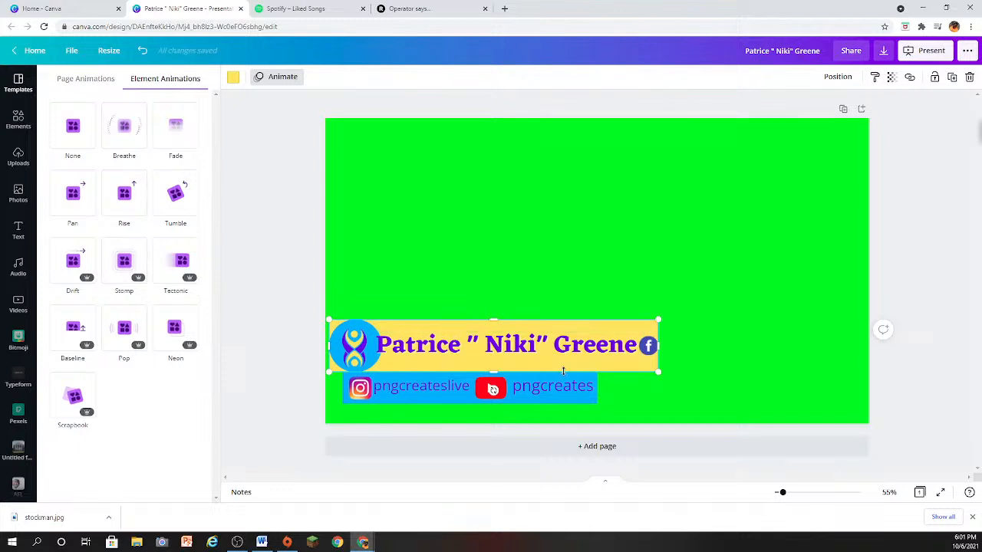
pyautogui.click(523, 399)
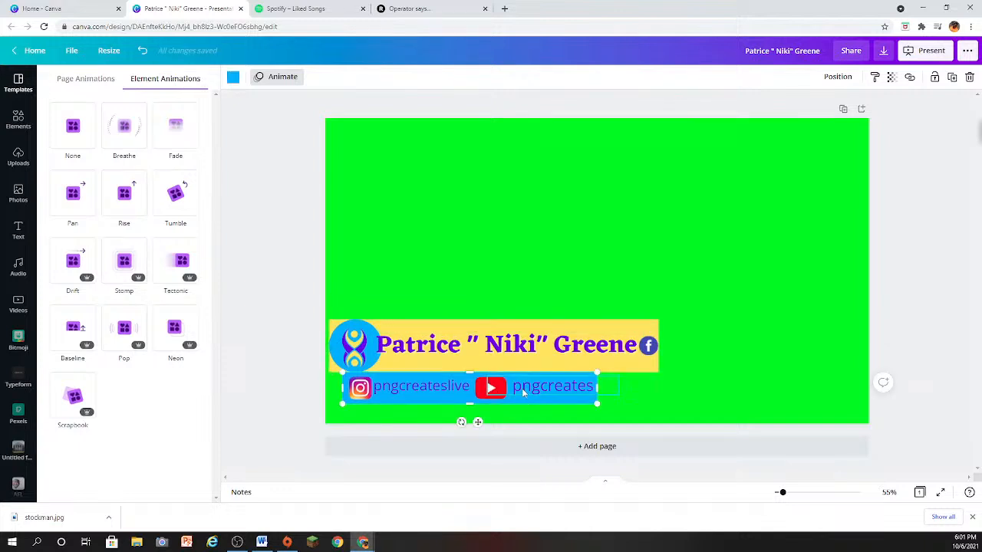
pyautogui.click(521, 388)
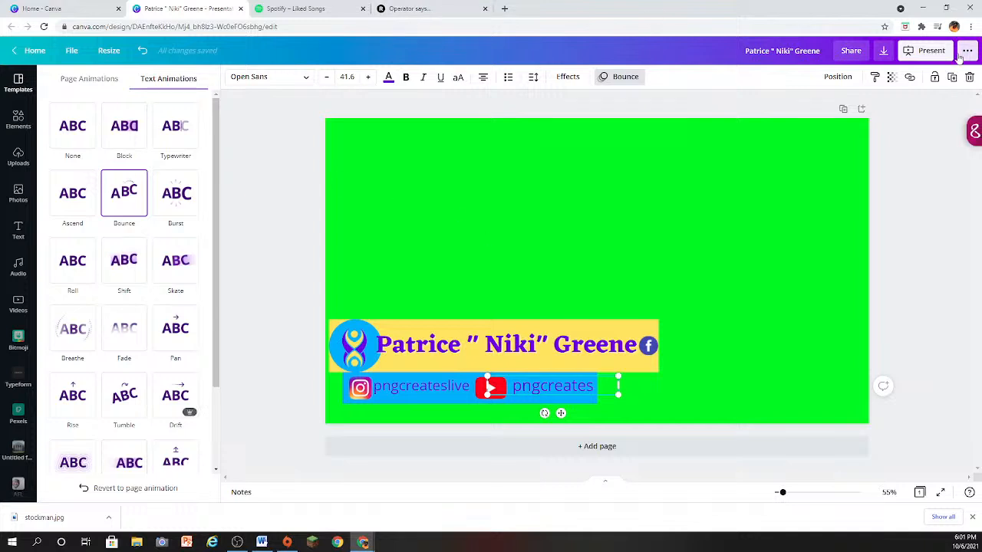
# - Present the banner full screen in Standard mode to watch its text animations, and exit to the editor
pyautogui.click(928, 52)
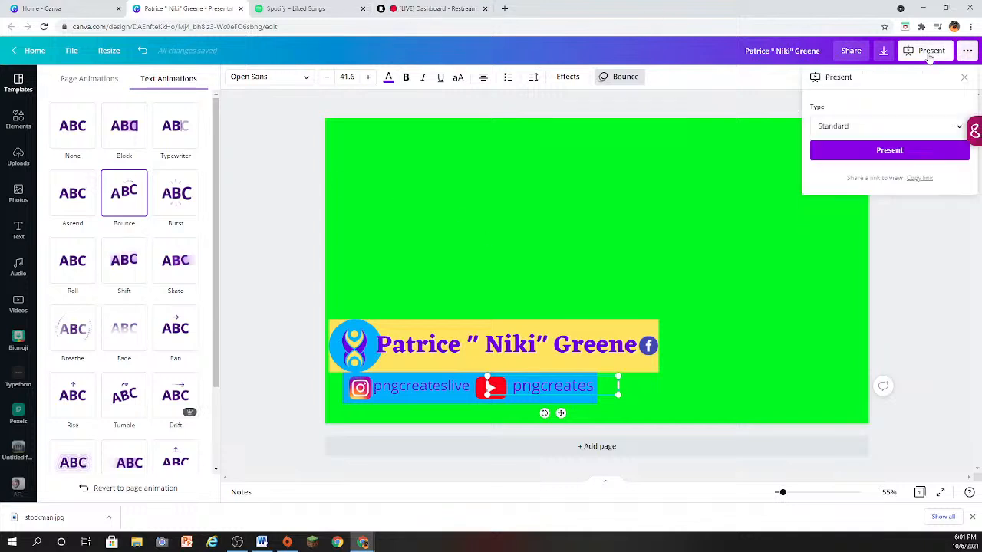
pyautogui.click(877, 150)
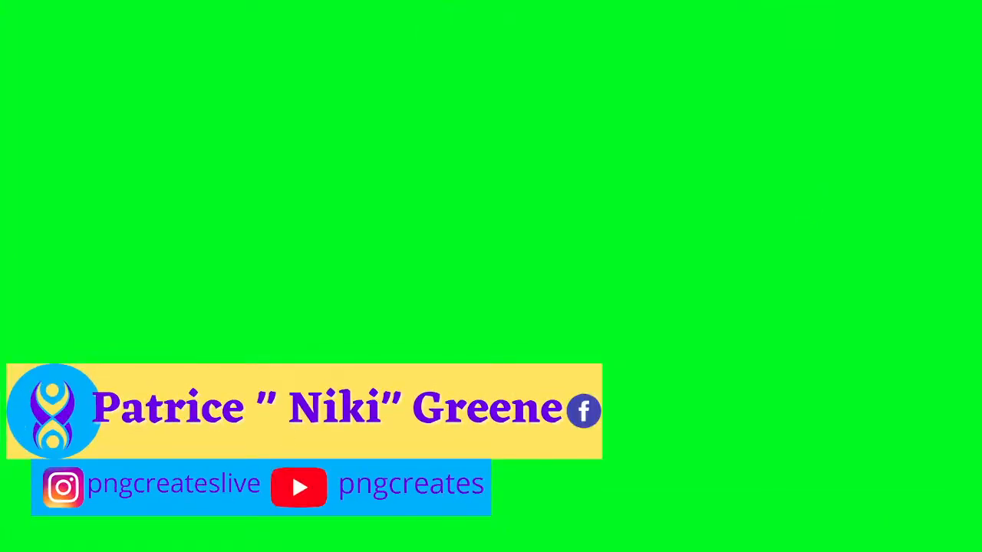
pyautogui.press('Escape')
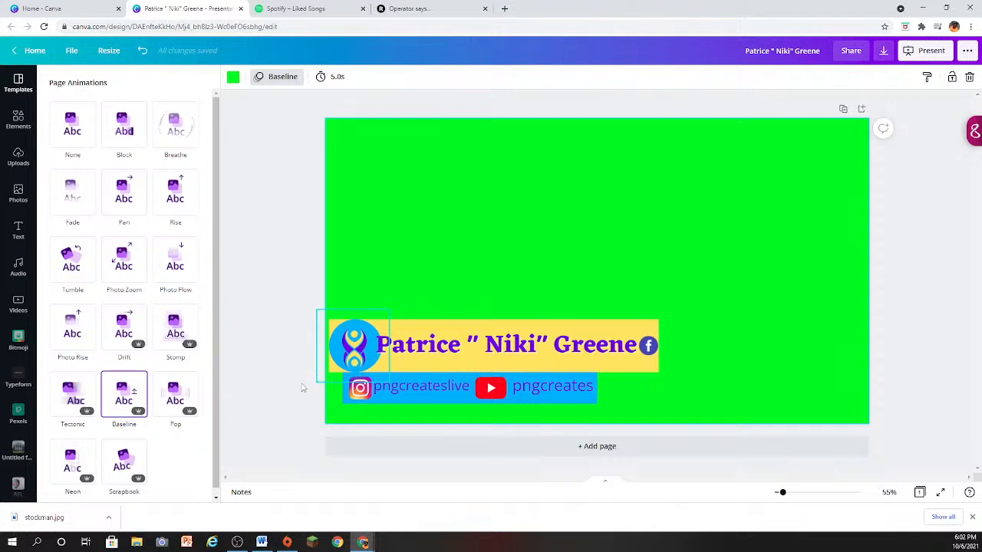
# - Try the Skate and Tumble animations on the name text, and set it back to Bounce
pyautogui.click(515, 358)
pyautogui.click(174, 262)
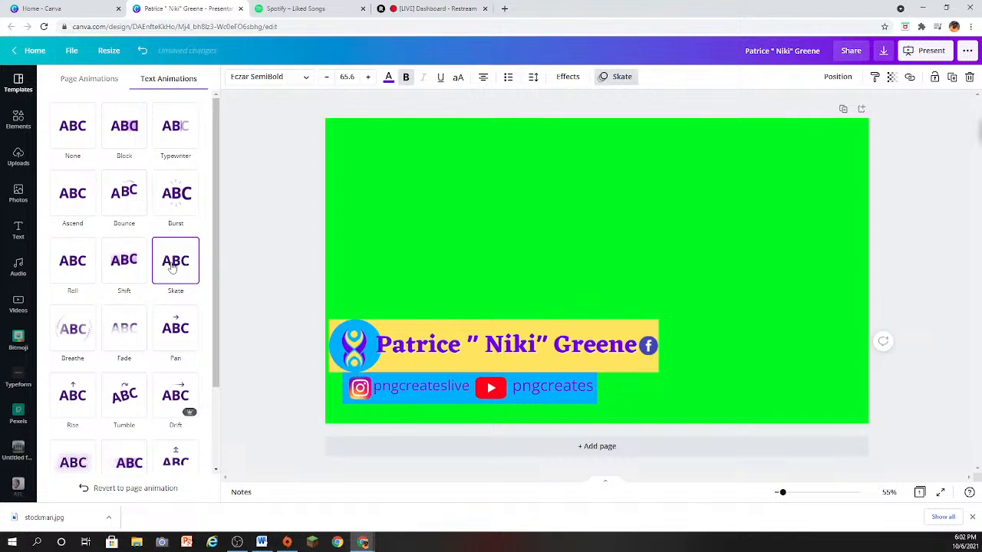
pyautogui.click(124, 395)
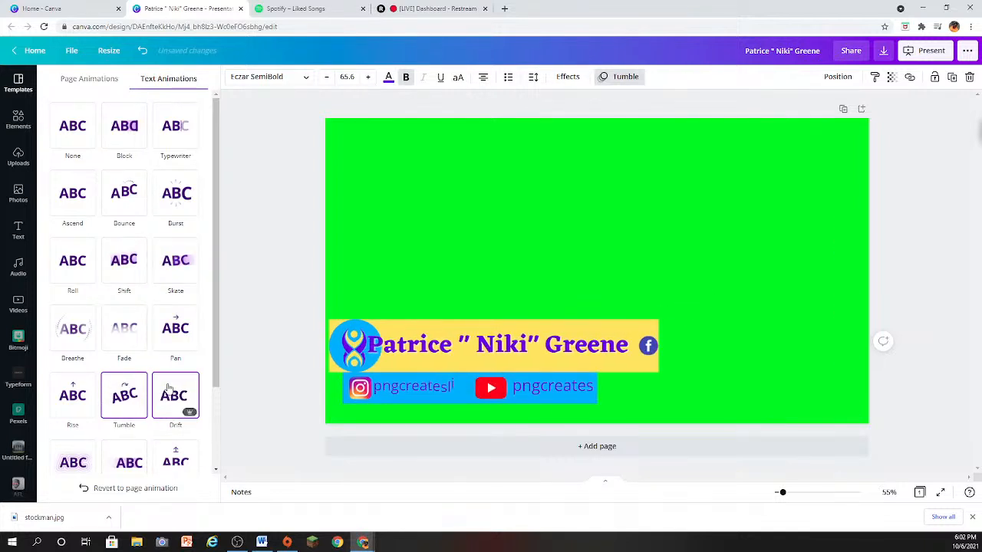
pyautogui.click(123, 201)
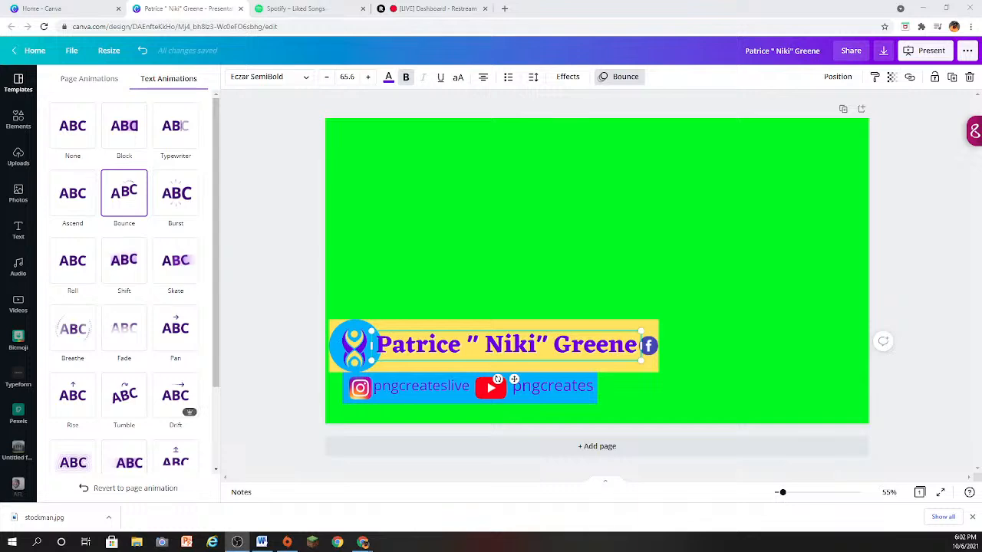
# - Switch to the Restream dashboard to check the live stream's destinations, and return to the banner design in Canva
pyautogui.moveTo(686, 136); pyautogui.dragTo(981, 137)
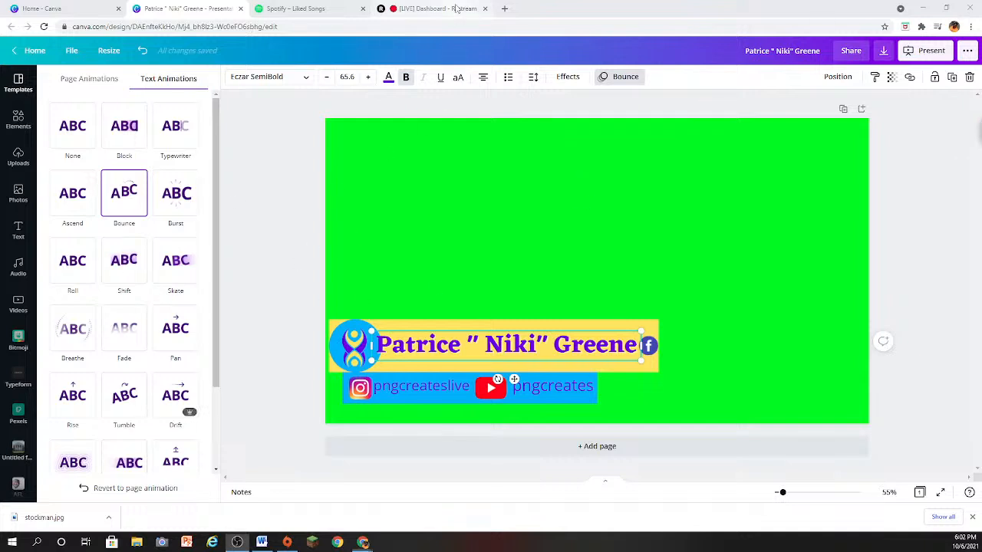
pyautogui.click(430, 11)
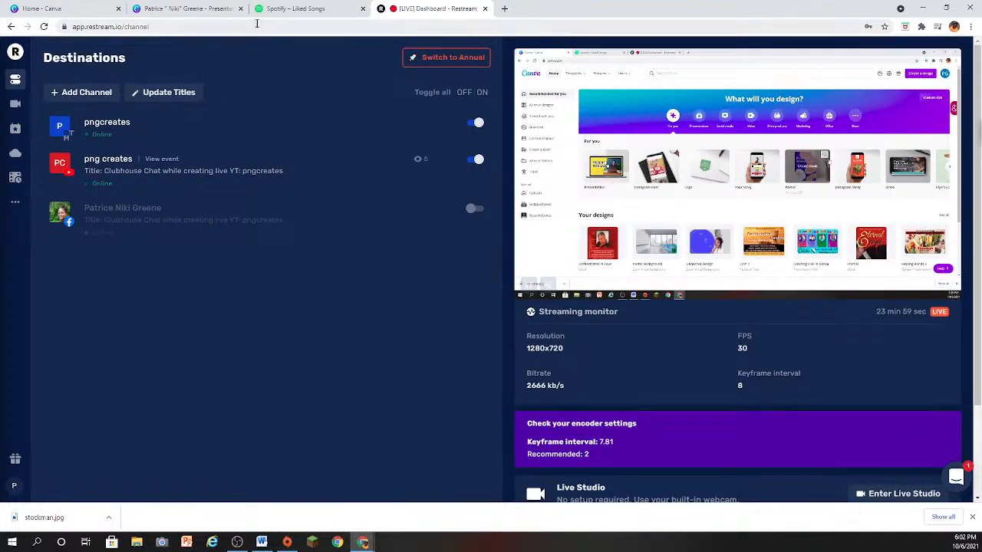
pyautogui.click(198, 8)
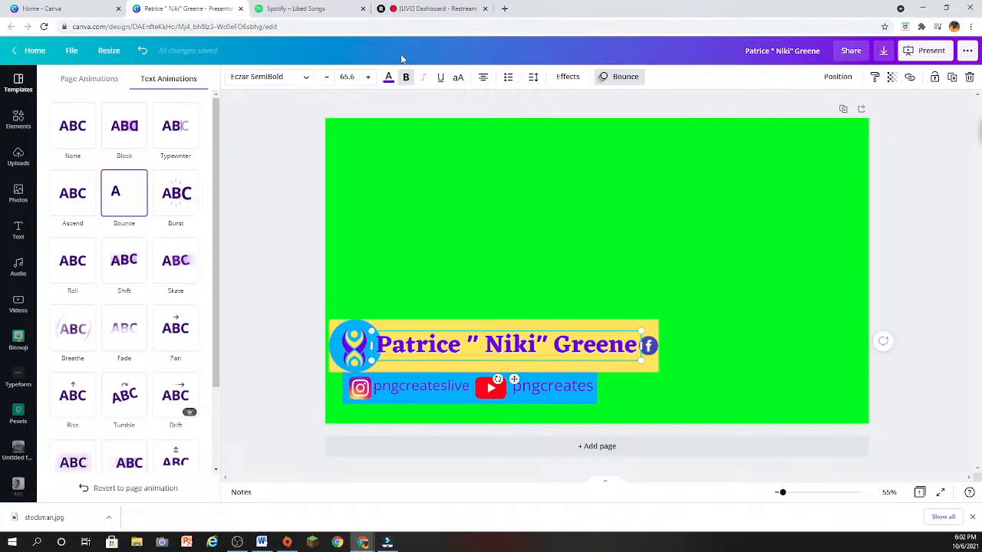
# - Try the Drift animation on the name text, and restore the Bounce animation
pyautogui.click(182, 389)
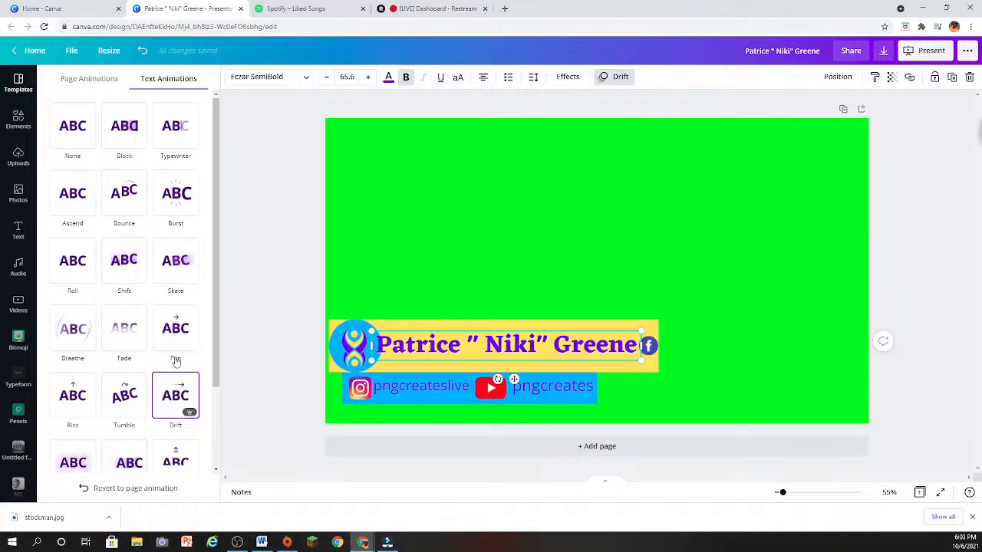
pyautogui.click(117, 195)
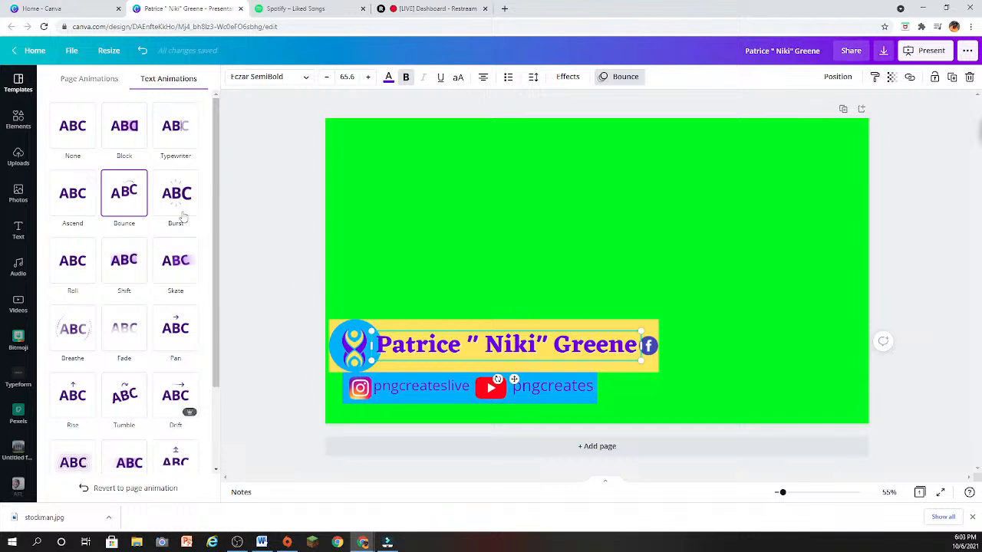
pyautogui.click(121, 204)
# - Close the green-screen banner design and the Spotify page, leaving the Canva home page open
pyautogui.click(240, 9)
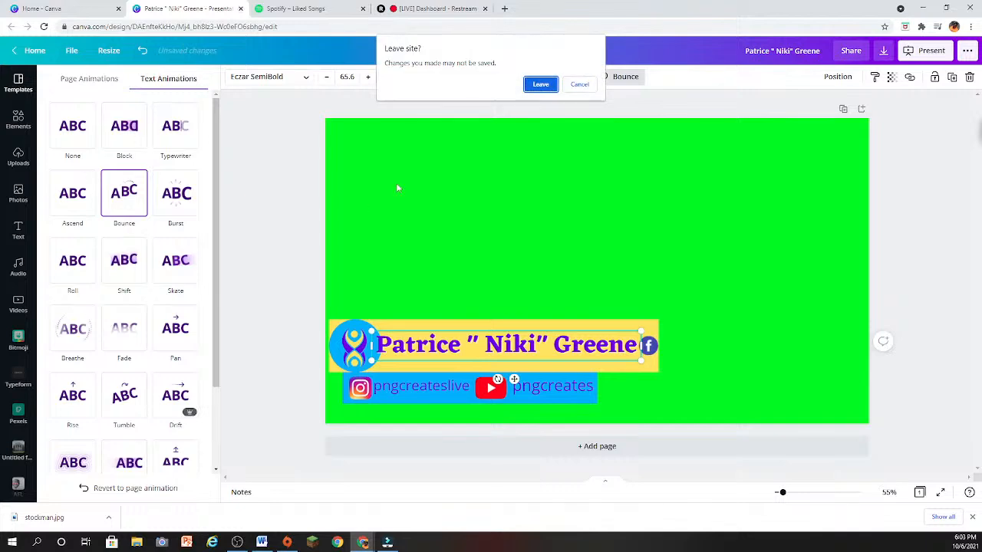
pyautogui.click(541, 84)
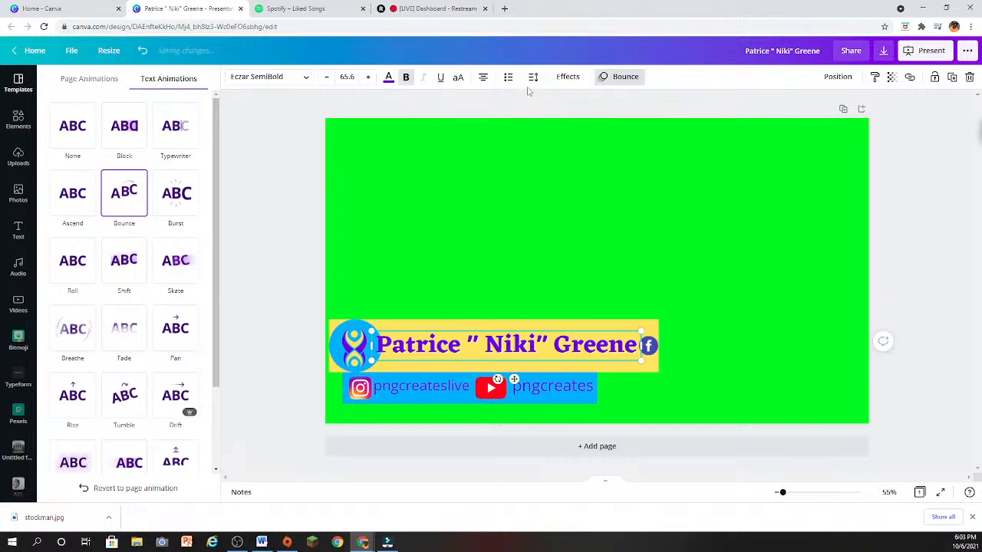
pyautogui.click(76, 8)
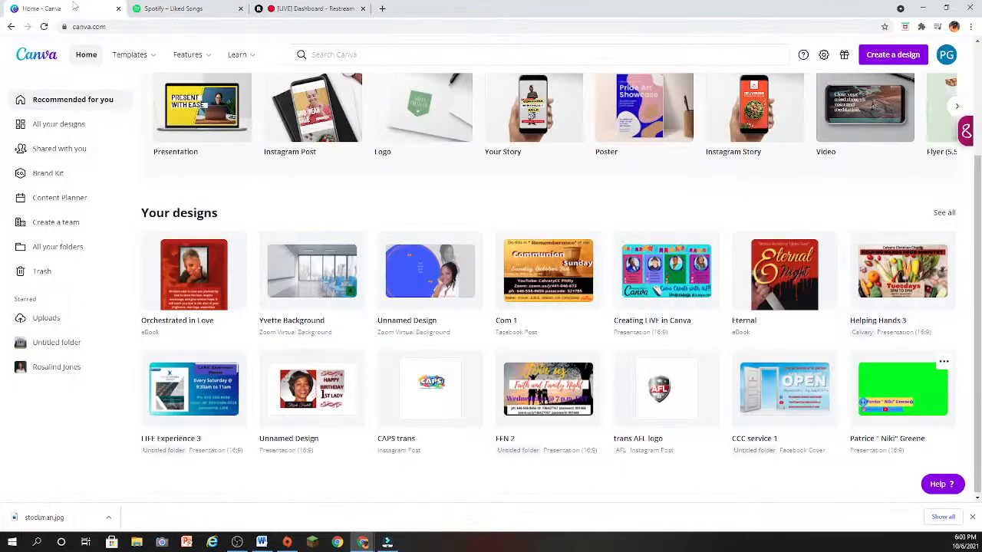
pyautogui.moveTo(187, 54)
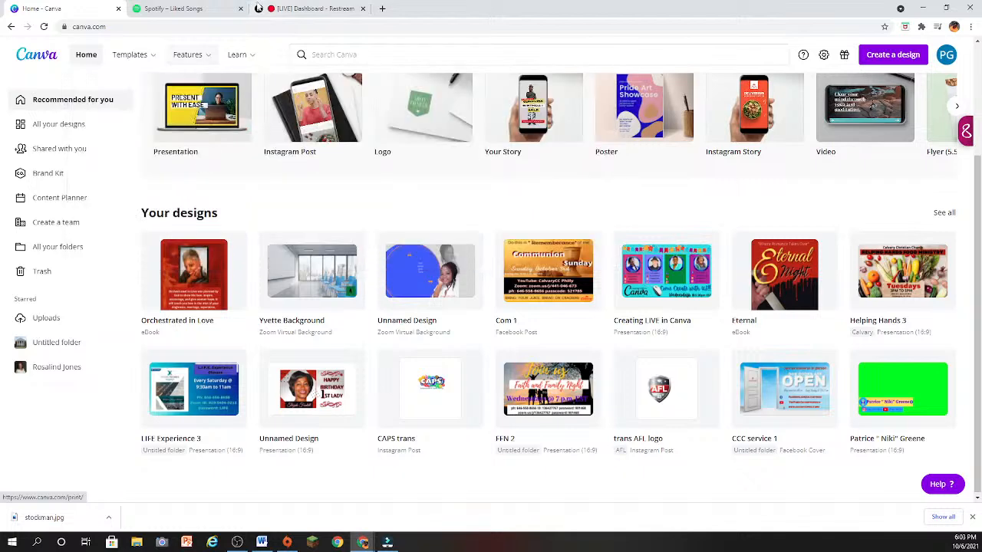
pyautogui.click(241, 9)
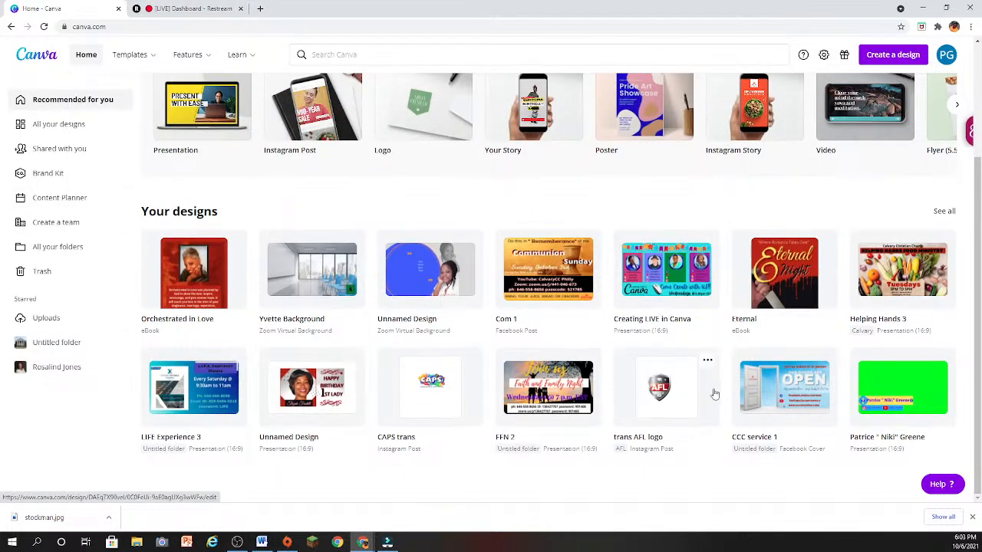
# - Open the "Eternal" eBook from the saved designs, review its front cover and "Meet the Author" page, and close it
pyautogui.scroll(1, 759, 369)
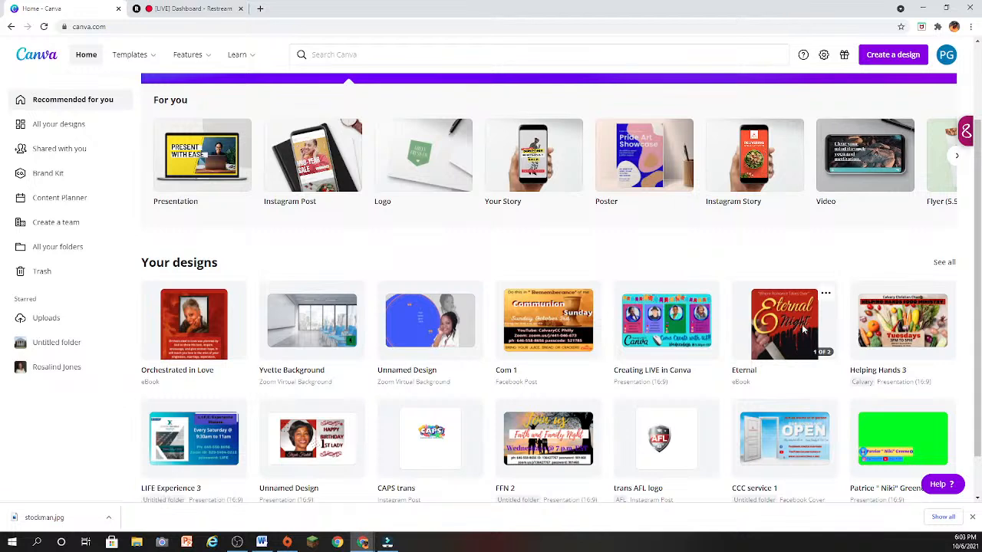
pyautogui.click(802, 324)
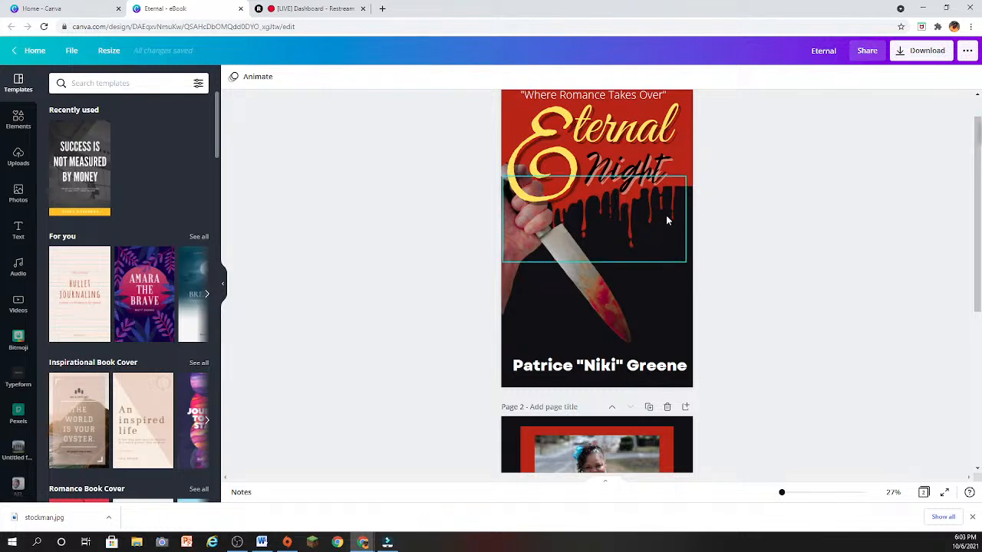
pyautogui.scroll(-2, 666, 215)
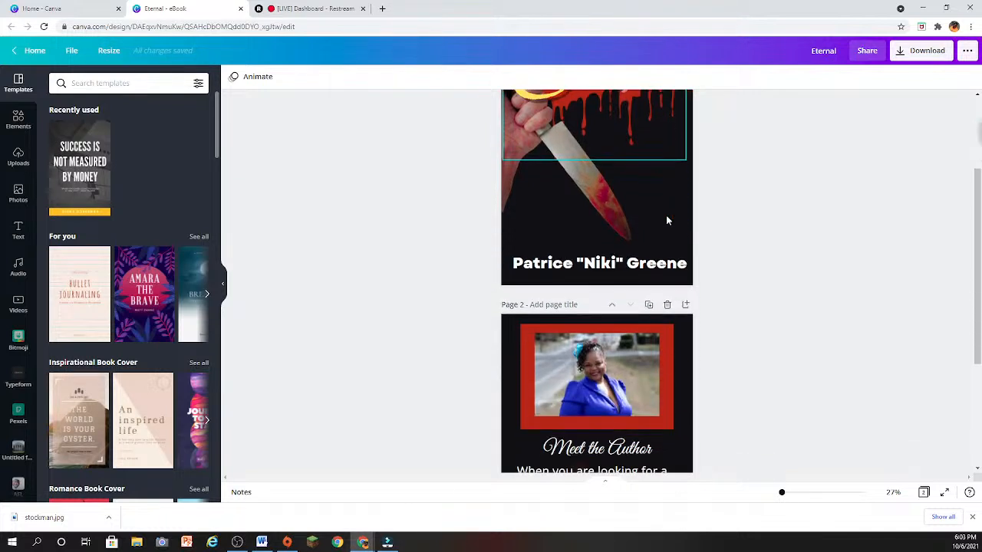
pyautogui.scroll(2, 666, 215)
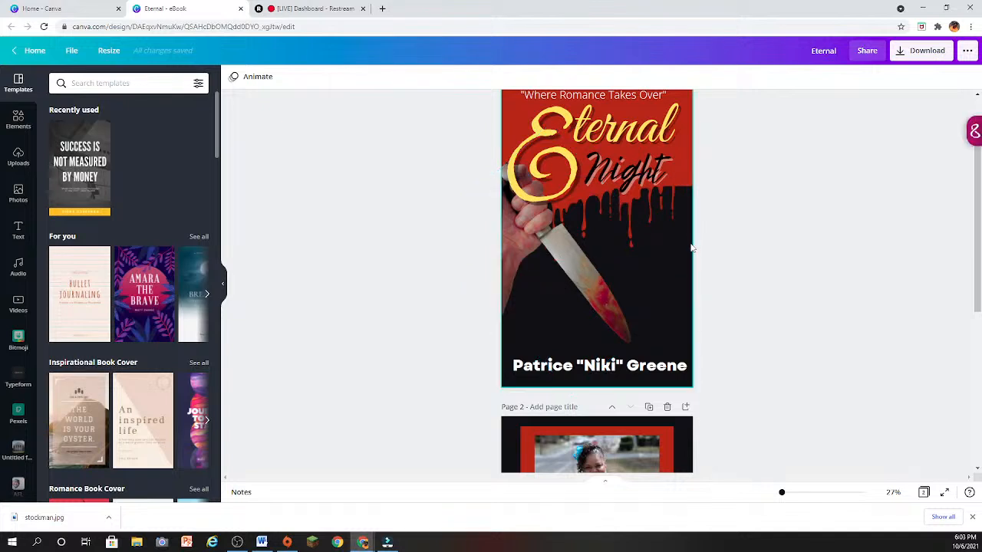
pyautogui.scroll(-4, 637, 295)
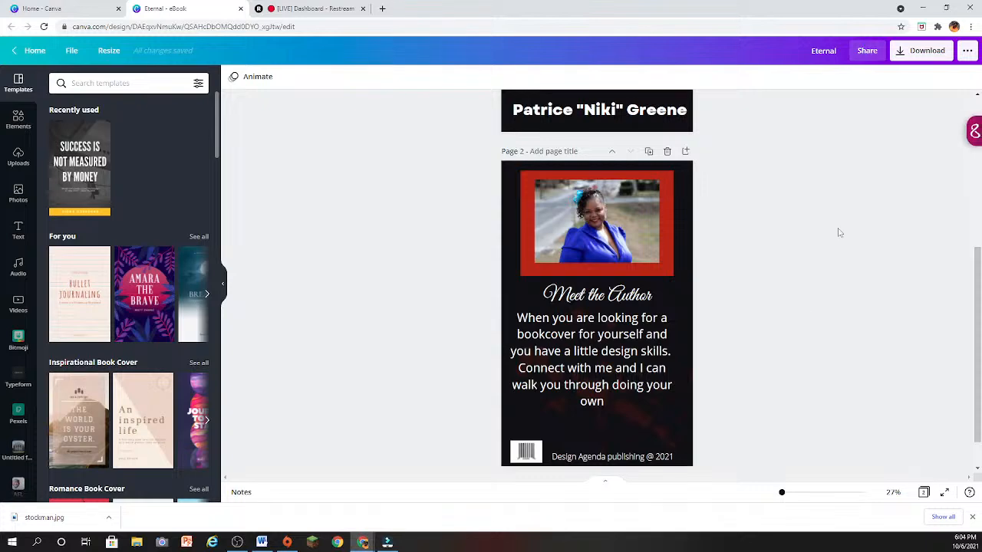
pyautogui.scroll(3, 837, 230)
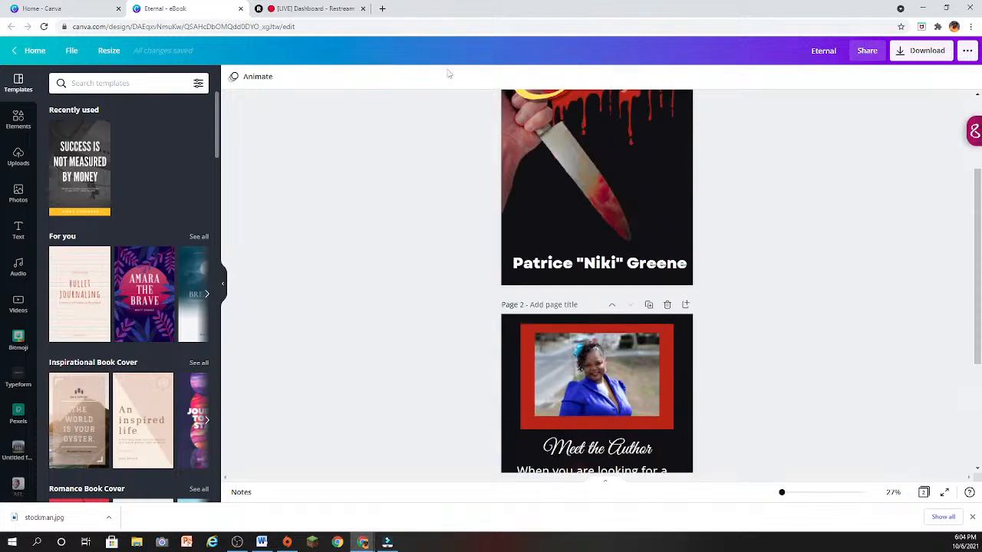
pyautogui.click(240, 9)
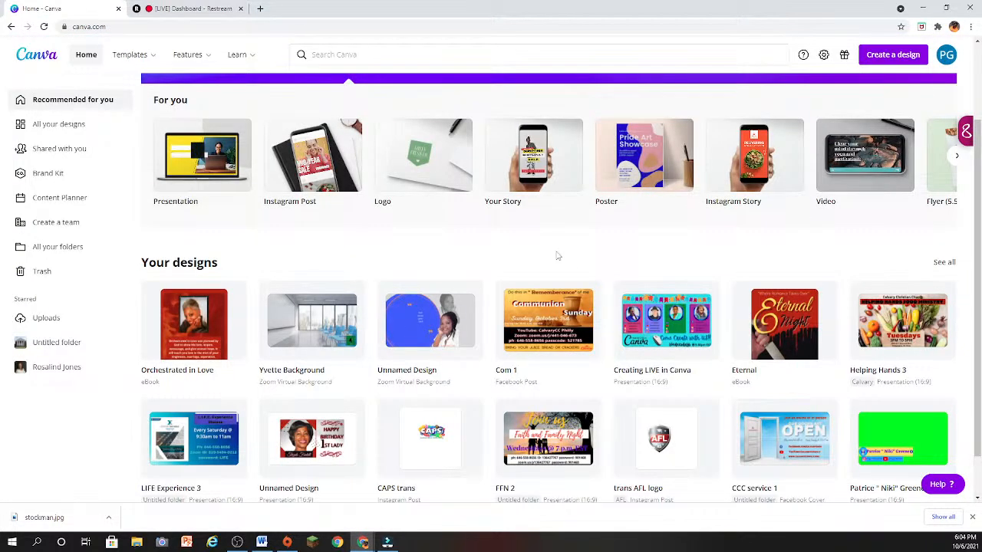
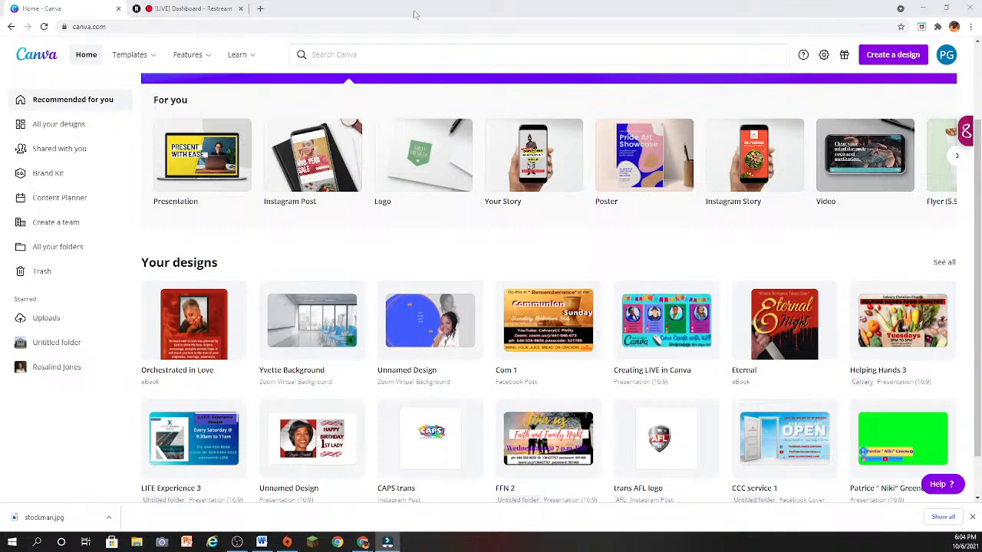
# - Browse the Facebook post templates, preview the pink watercolor "Season Sale" template, and return to the template gallery
pyautogui.moveTo(123, 55)
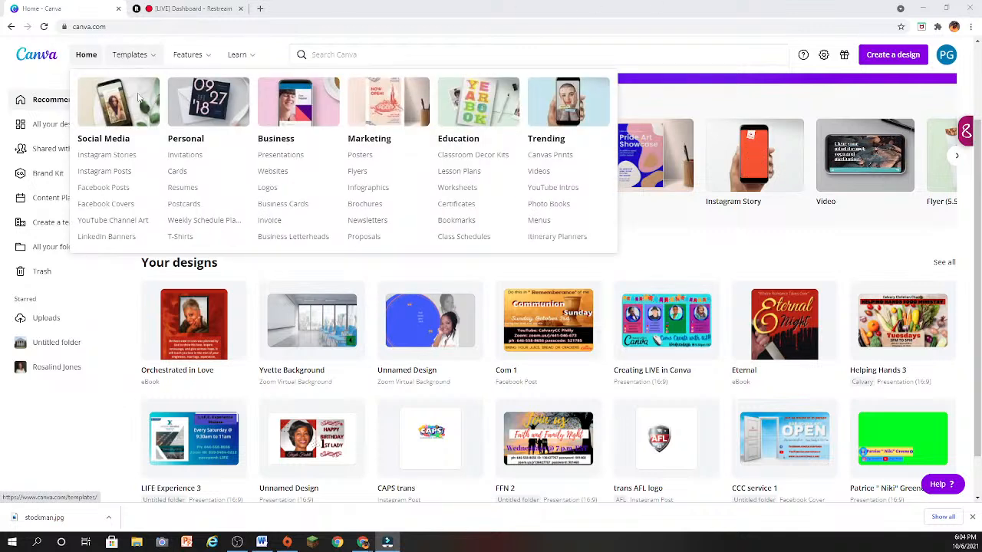
pyautogui.click(123, 189)
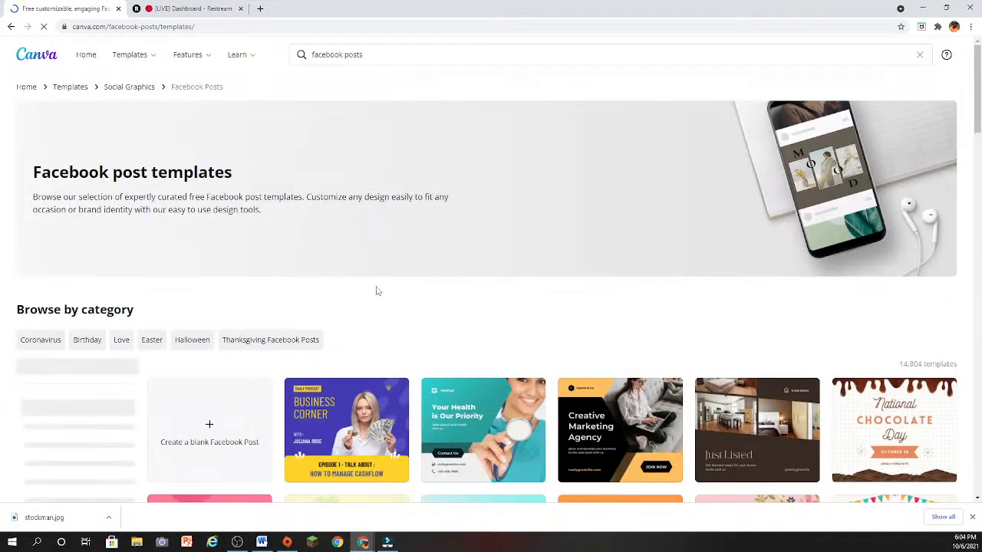
pyautogui.scroll(-2, 474, 296)
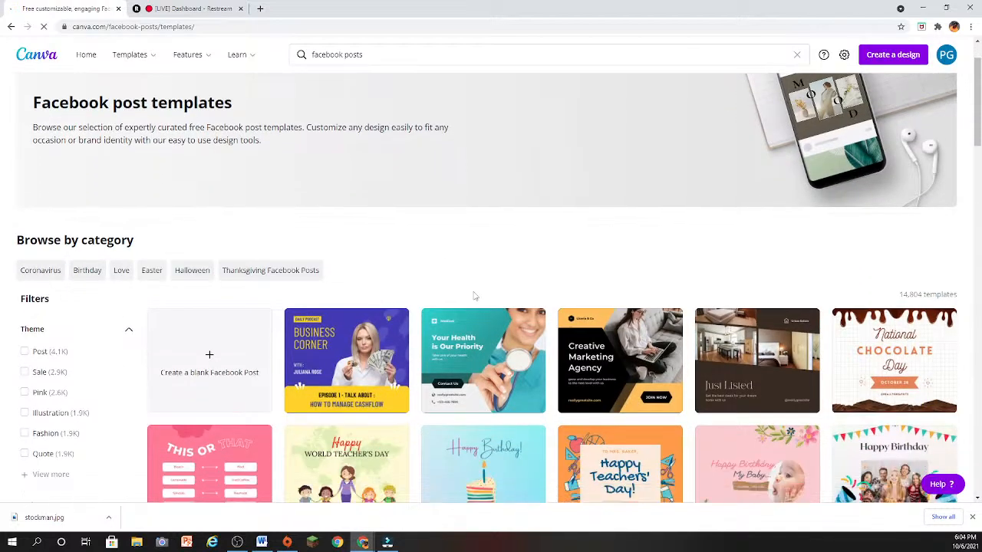
pyautogui.scroll(-1, 474, 296)
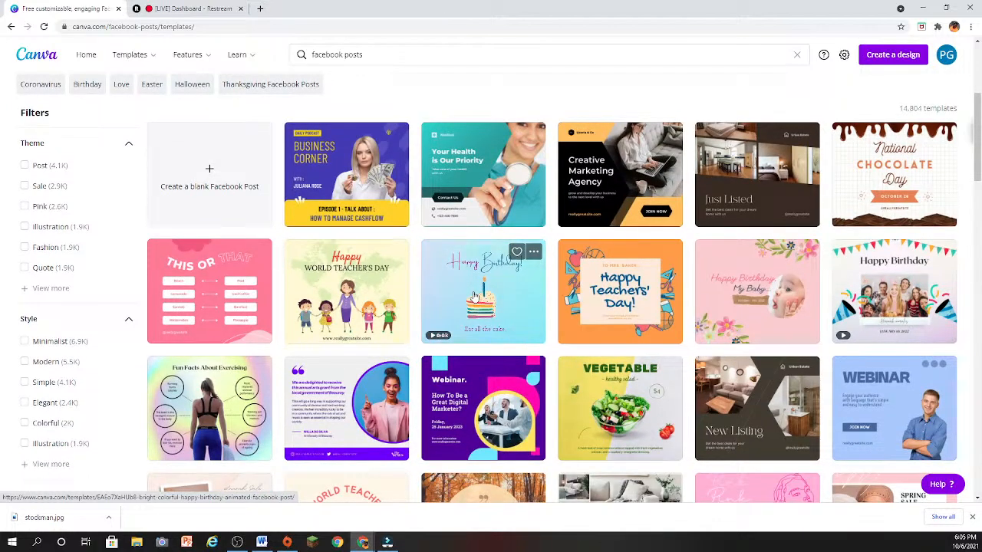
pyautogui.scroll(-2, 474, 296)
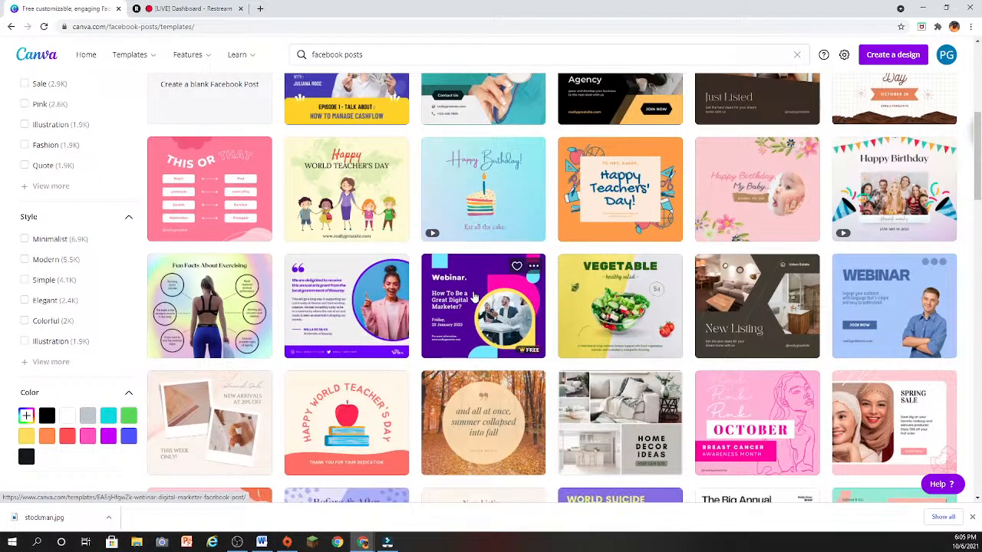
pyautogui.scroll(-3, 474, 296)
pyautogui.scroll(-4, 474, 296)
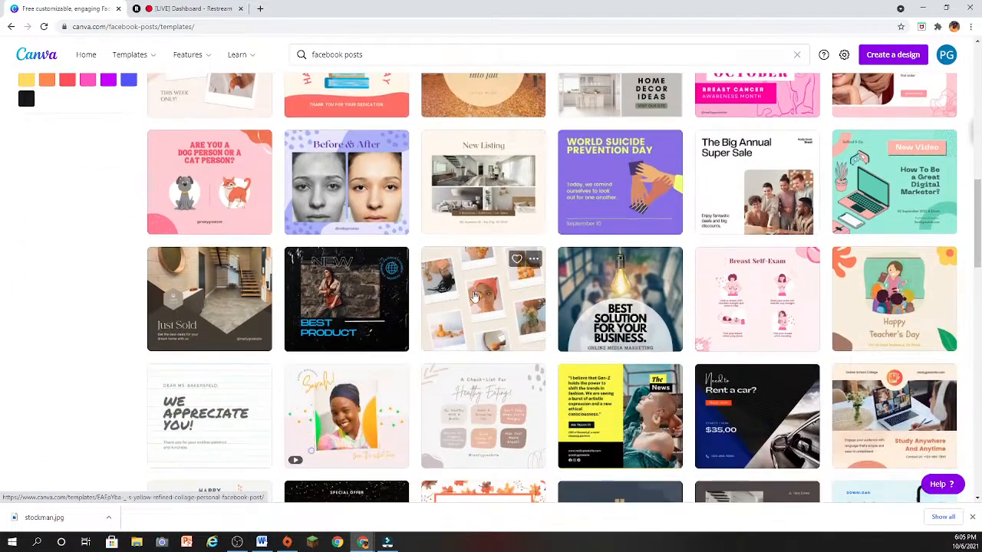
pyautogui.scroll(-4, 474, 296)
pyautogui.scroll(-4, 474, 296)
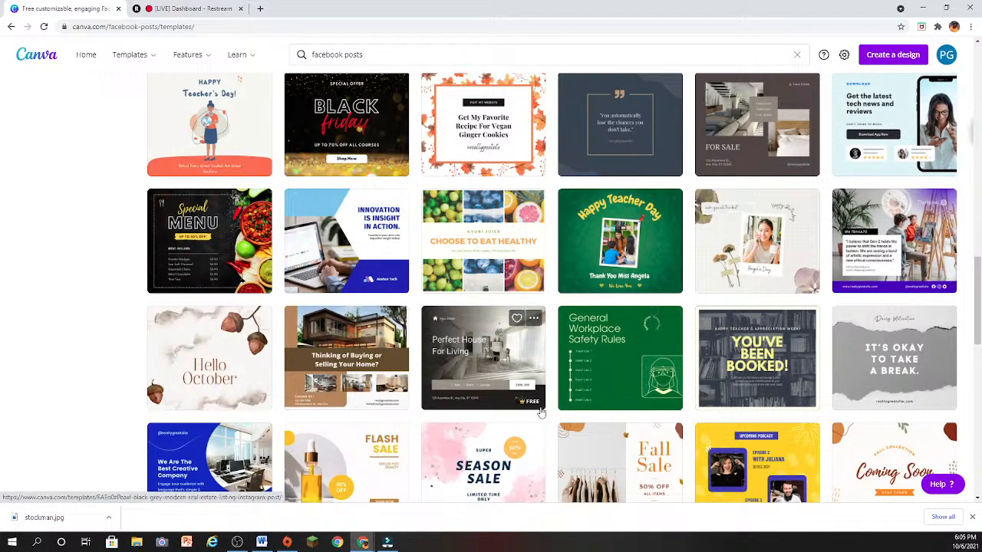
pyautogui.moveTo(533, 403)
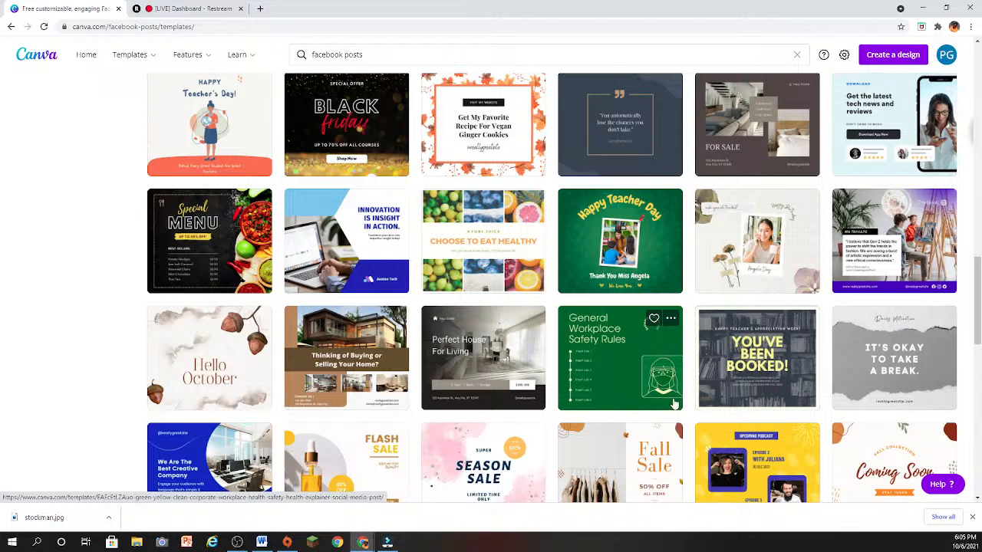
pyautogui.scroll(-2, 672, 415)
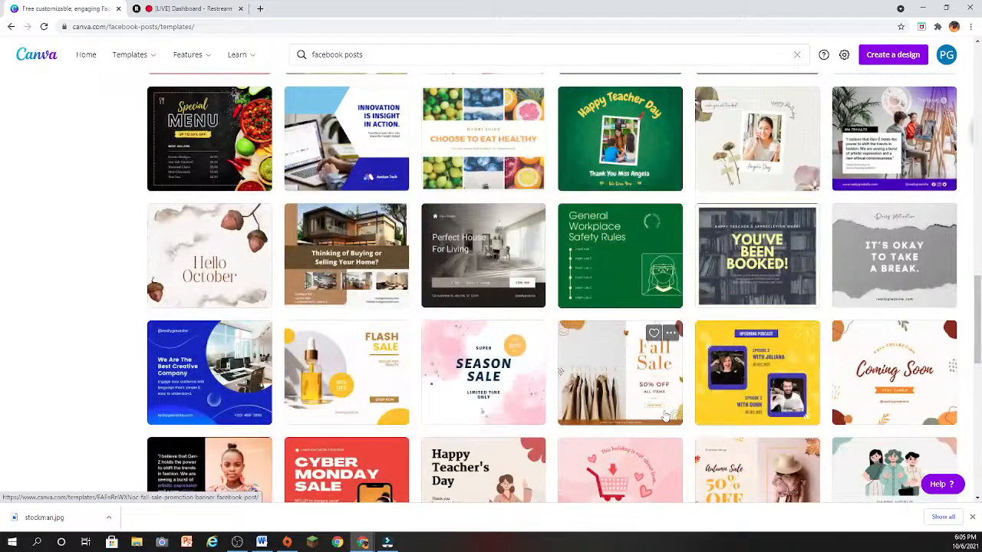
pyautogui.click(503, 421)
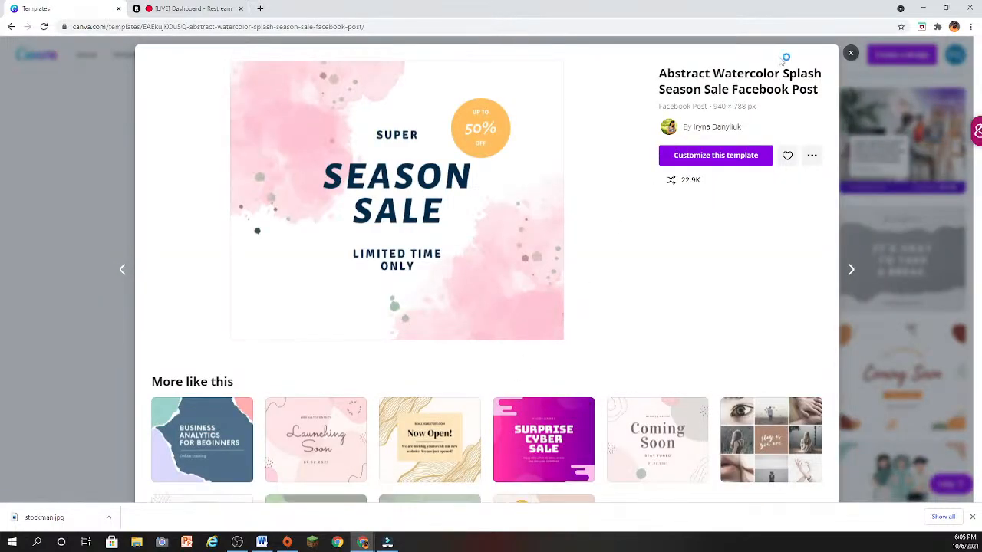
pyautogui.click(850, 56)
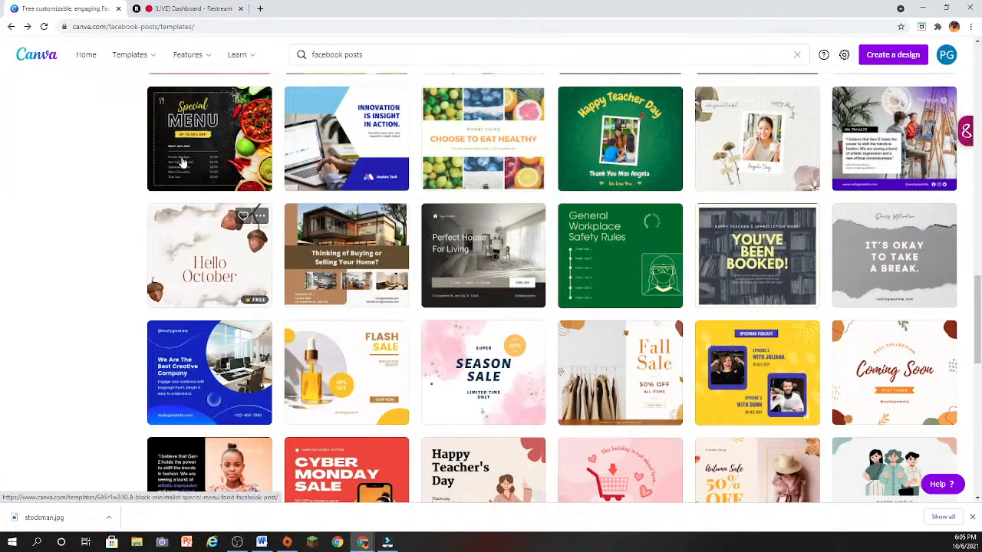
# - Create a blank Facebook post and apply the Newsroom template with the apartment building and the "Listings for properties" headline
pyautogui.scroll(10, 57, 317)
pyautogui.scroll(10, 61, 307)
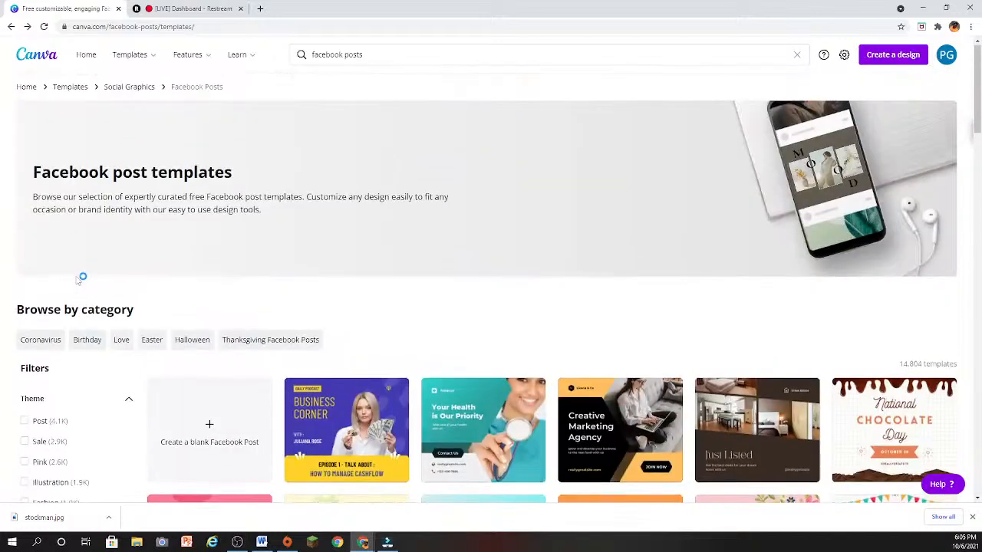
pyautogui.click(173, 453)
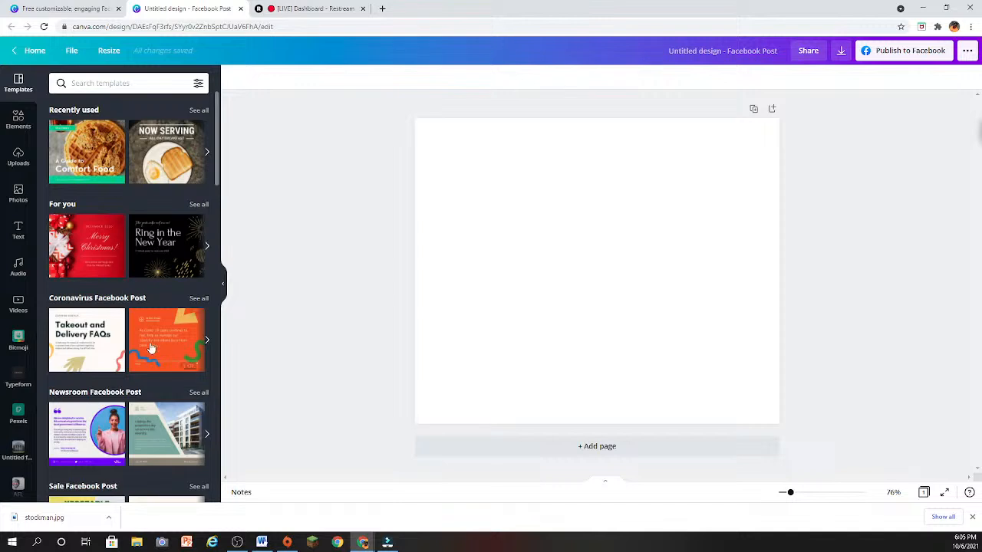
pyautogui.click(169, 466)
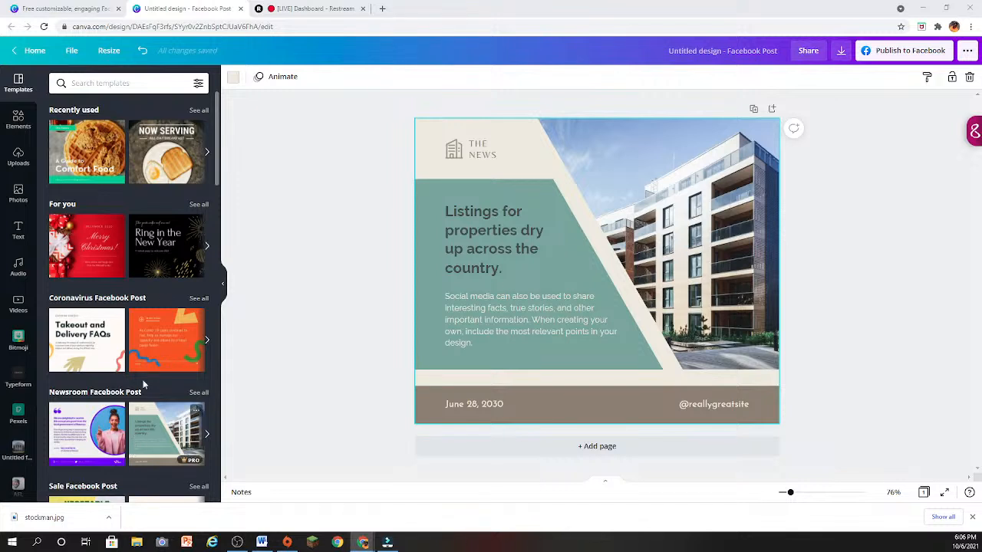
# - Return to the Canva home page, create a blank logo design, and dismiss the trademark and copyright help
pyautogui.click(31, 50)
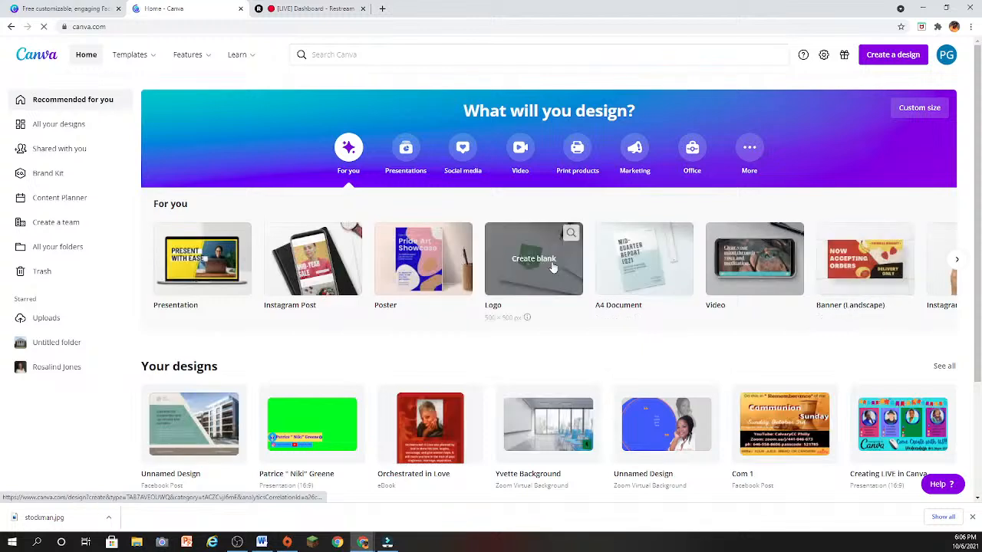
pyautogui.click(552, 266)
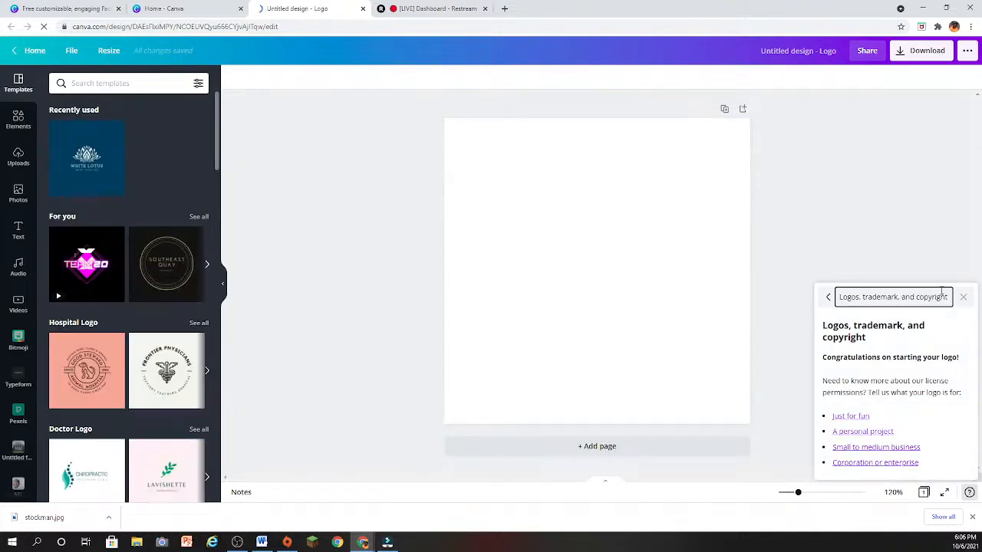
pyautogui.click(963, 298)
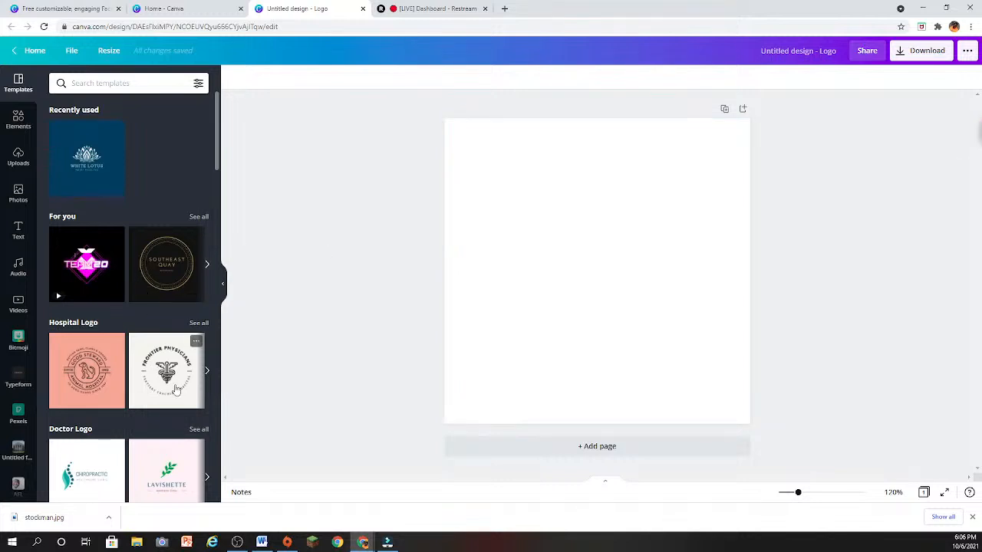
# - Apply the floral "Moontimes" wedding planner template from the Event Logo templates to the blank logo
pyautogui.scroll(-1, 187, 409)
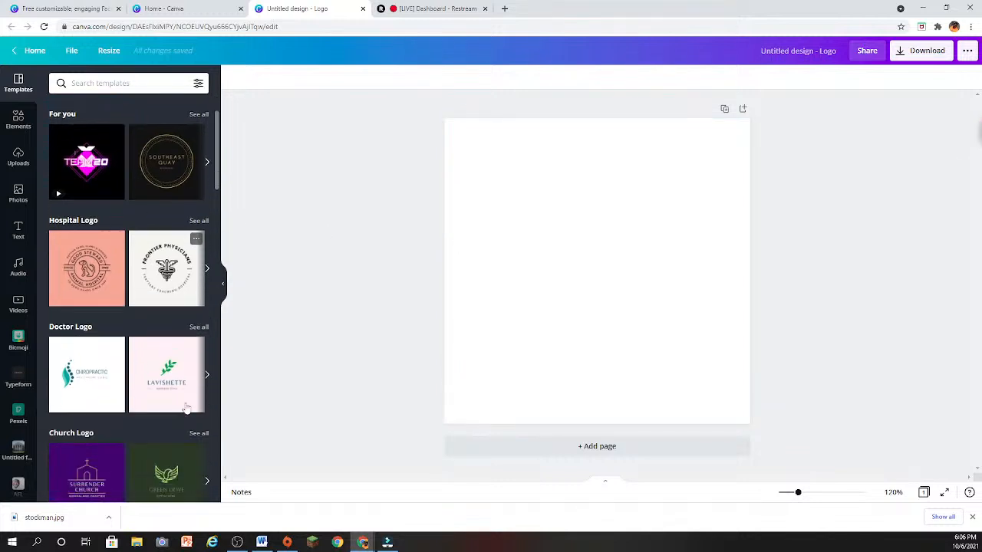
pyautogui.scroll(-2, 190, 411)
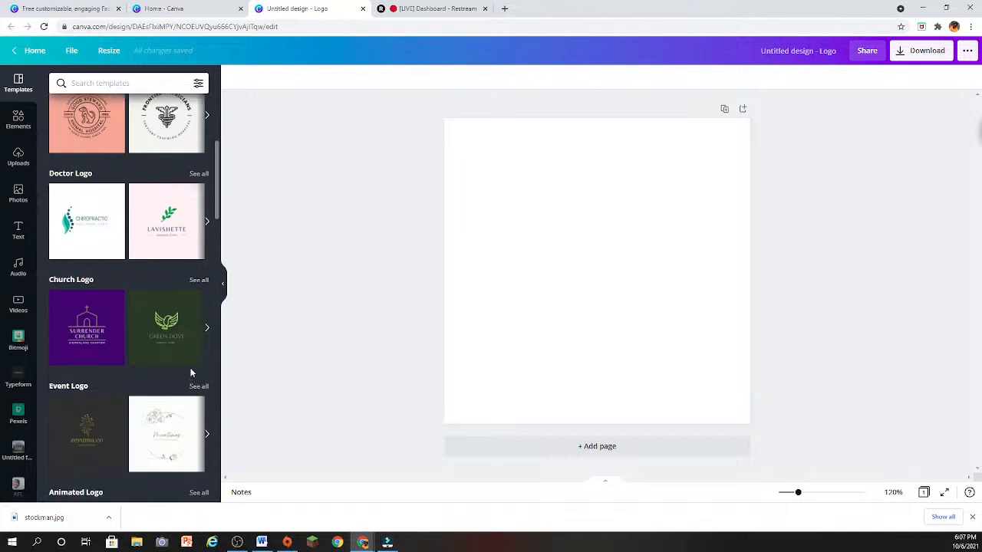
pyautogui.click(196, 448)
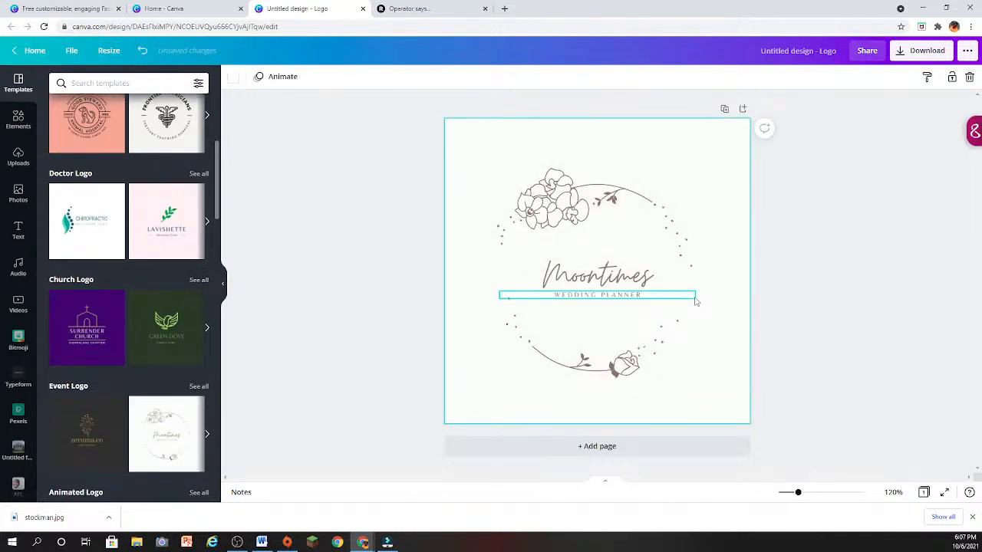
pyautogui.click(827, 248)
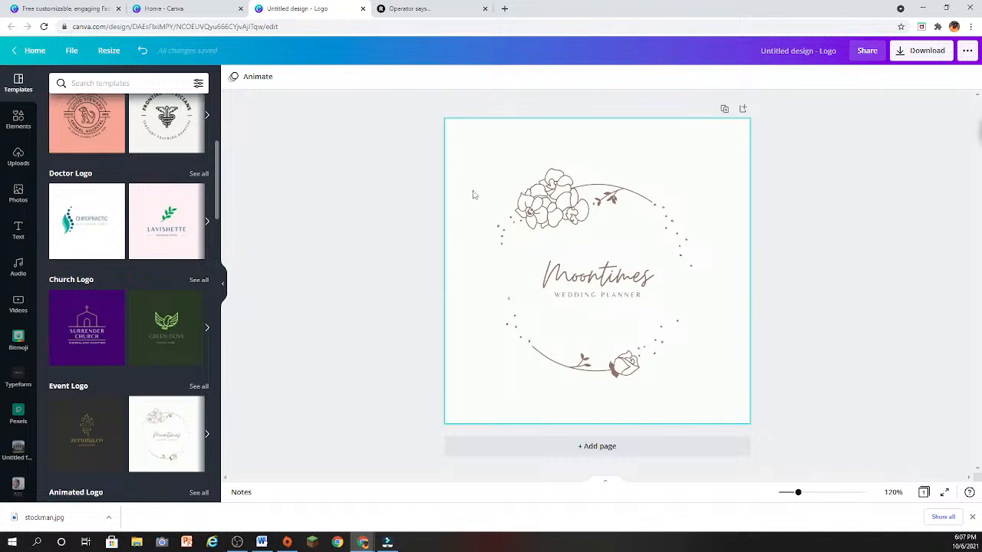
# - Delete the floral ring, the "Moontimes" text and the "Wedding Planner" text from the logo page
pyautogui.click(521, 211)
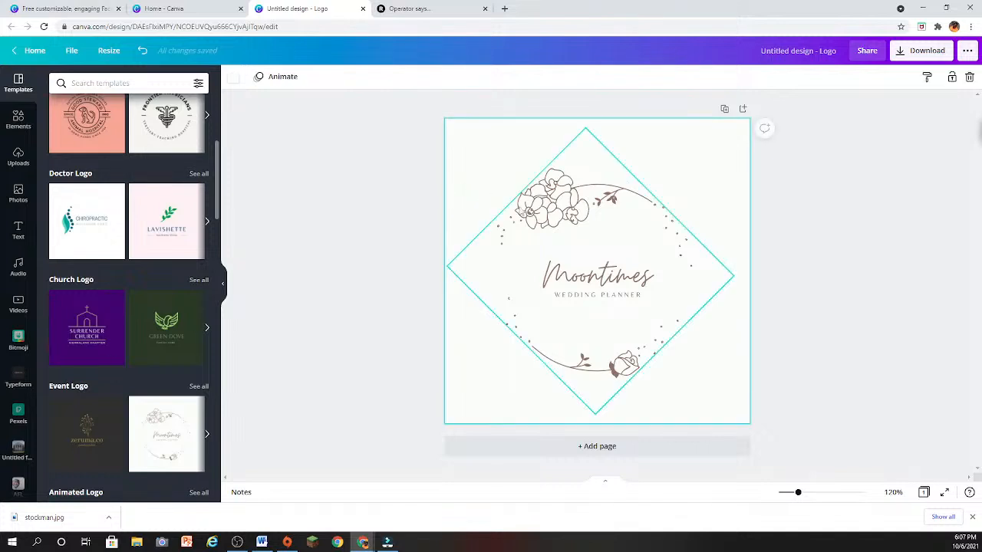
pyautogui.click(969, 77)
pyautogui.click(646, 257)
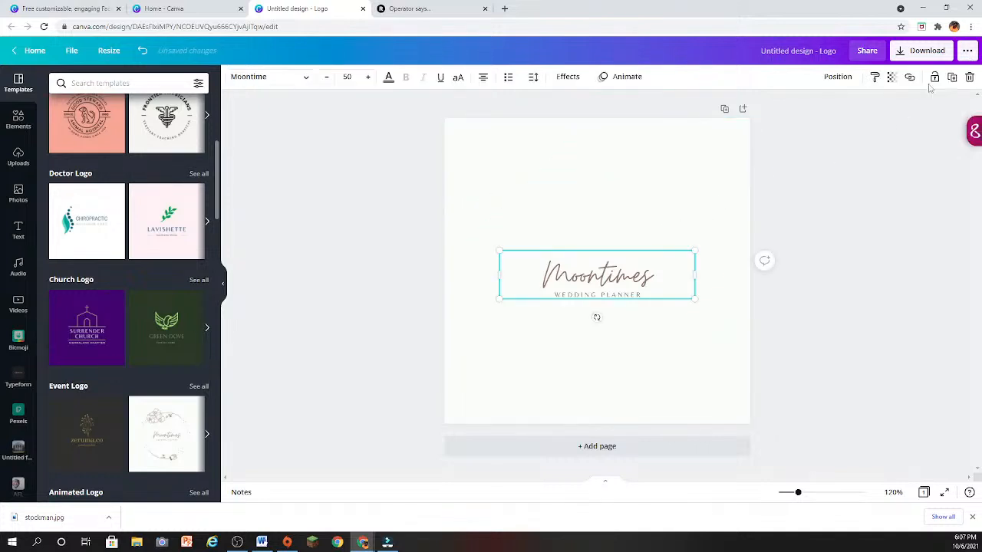
pyautogui.click(968, 77)
pyautogui.click(629, 296)
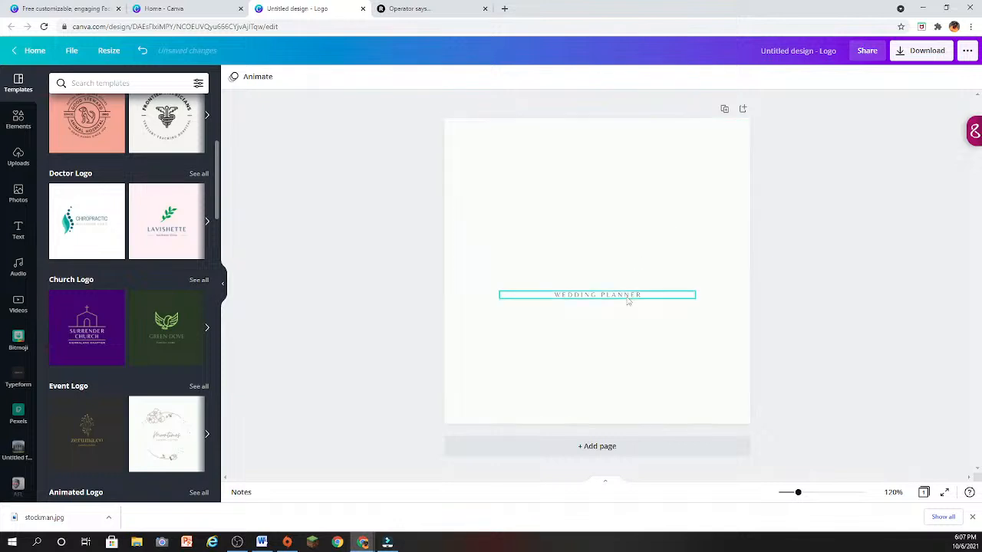
pyautogui.click(968, 77)
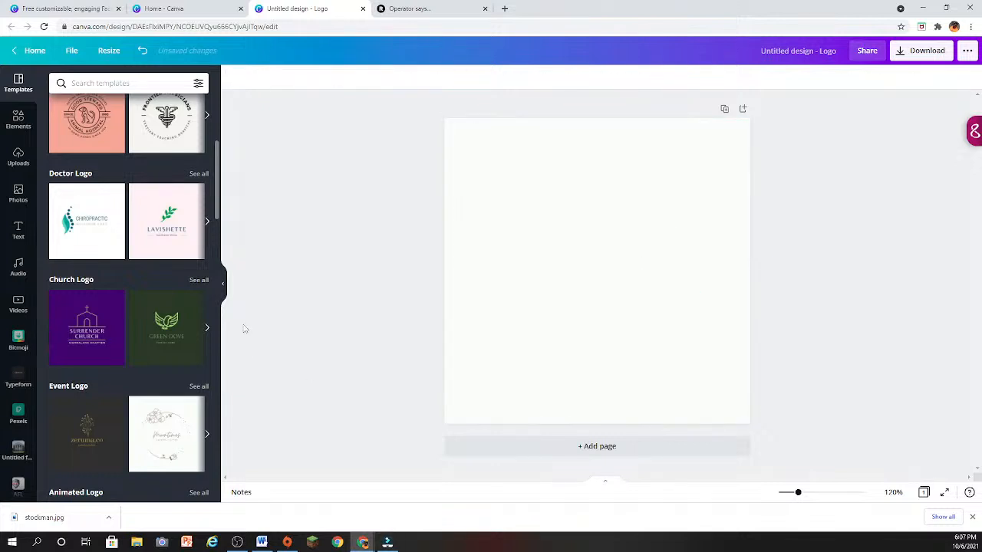
# - Apply the "Seattle Sultrix" template from the Gaming Logo templates and remove its gray gradient background
pyautogui.scroll(-4, 84, 306)
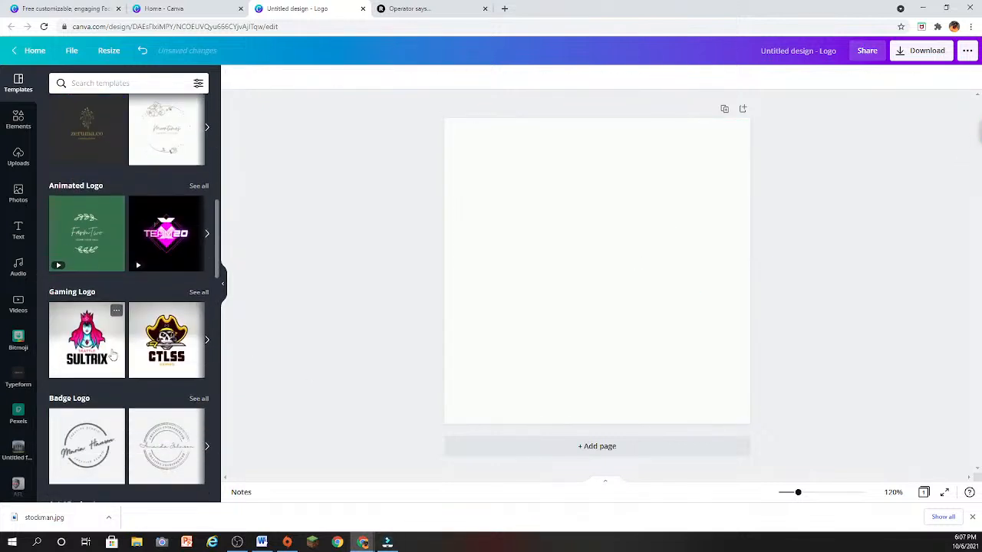
pyautogui.click(112, 355)
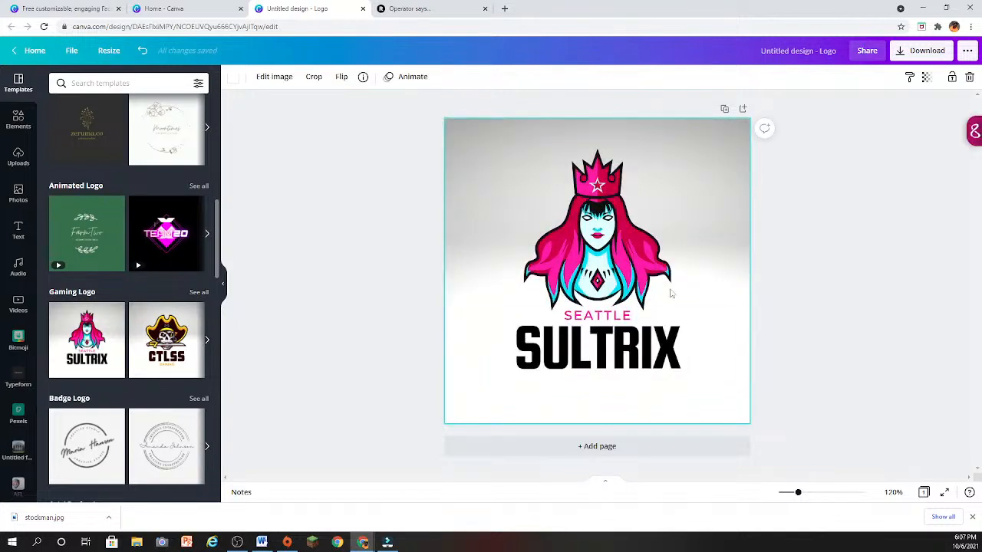
pyautogui.click(970, 77)
pyautogui.click(968, 78)
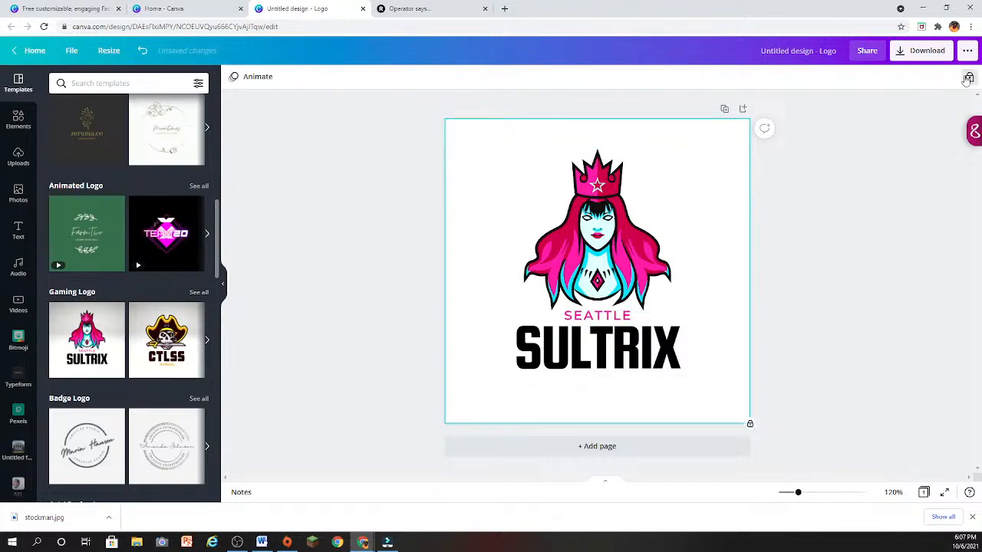
# - Select the crowned woman graphic, and undo the background removal and the Sultrix template on the logo page
pyautogui.click(536, 233)
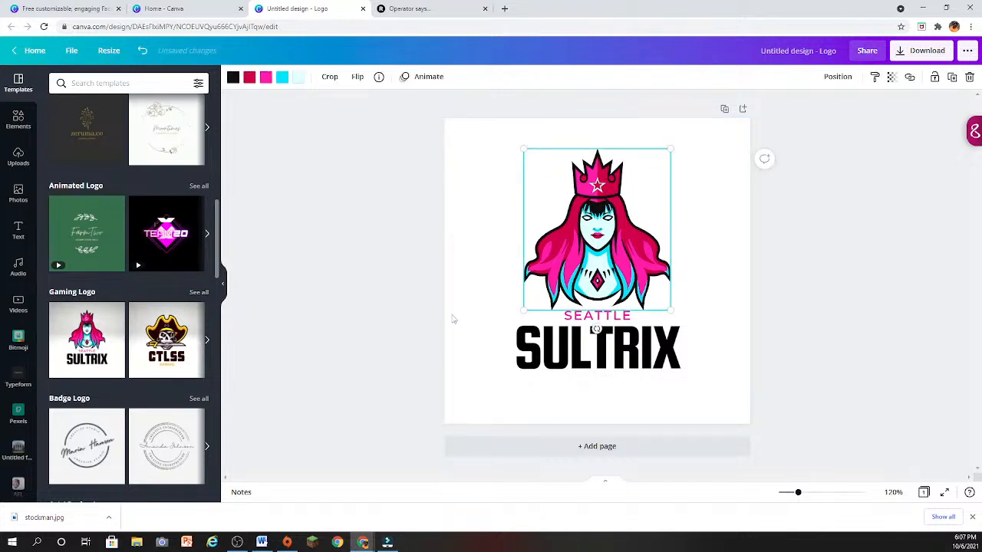
pyautogui.click(139, 52)
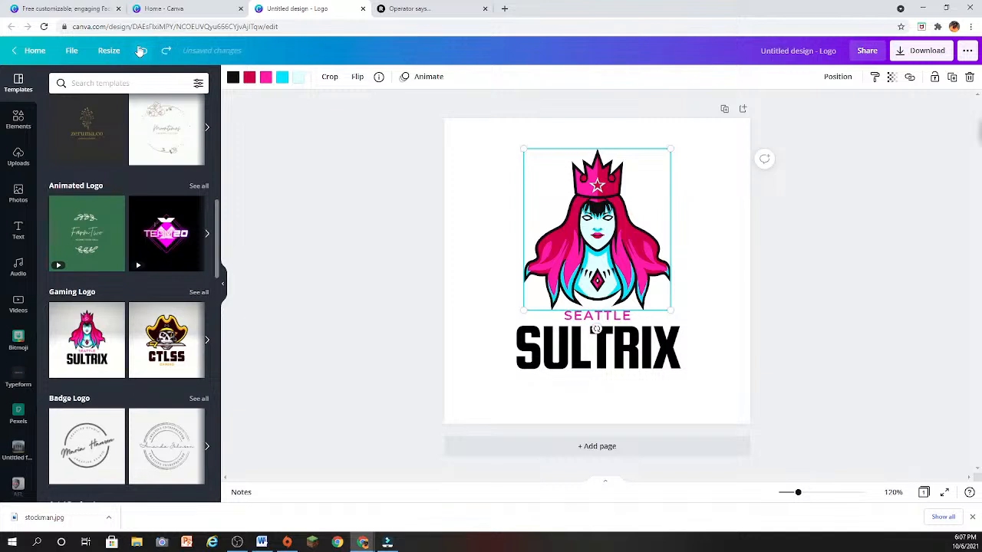
pyautogui.click(140, 50)
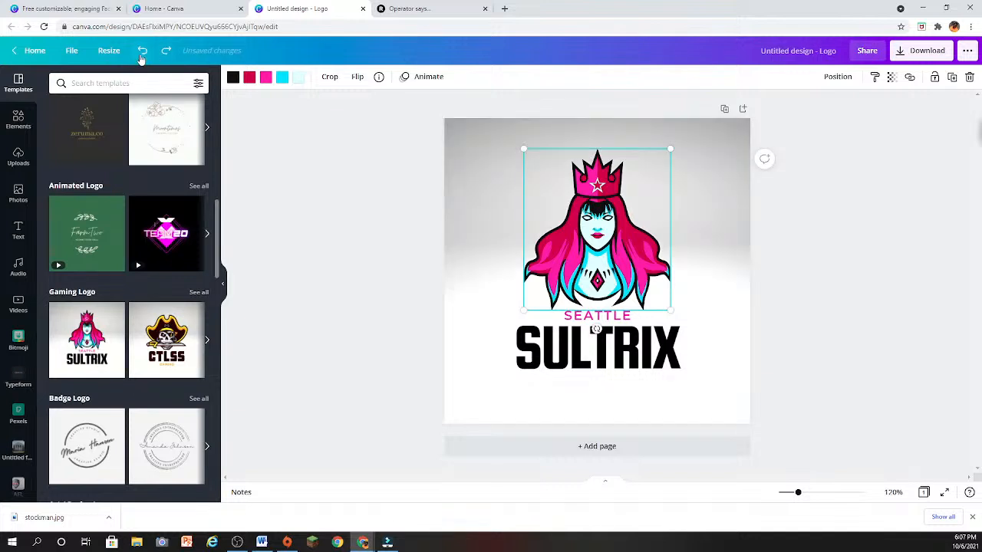
pyautogui.click(141, 54)
pyautogui.scroll(3, 157, 273)
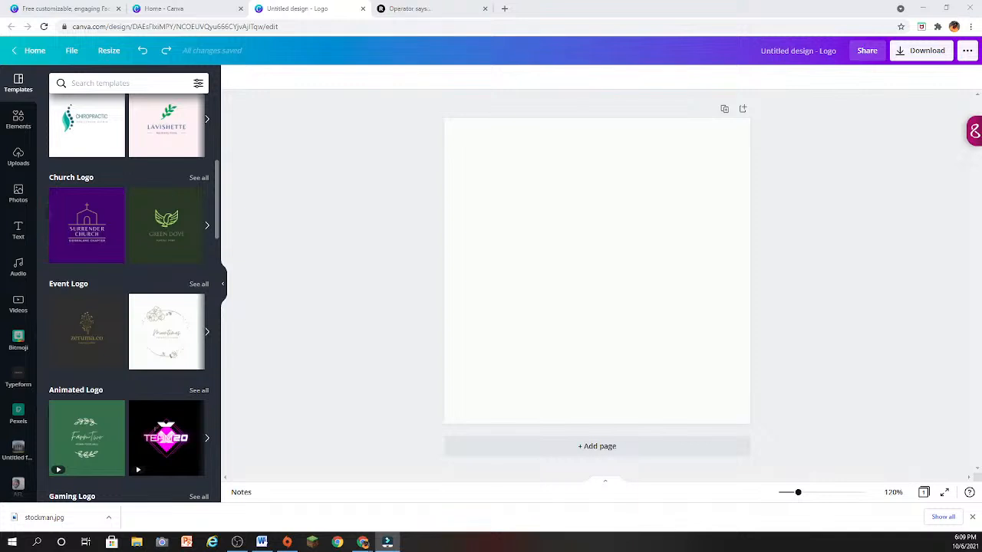
# - Switch to Wondershare Filmora maximized and place the 2020-08-18 clip at the start of the video track, keeping the 1920 x 1080 25fps project settings
pyautogui.moveTo(978, 42); pyautogui.dragTo(464, 40)
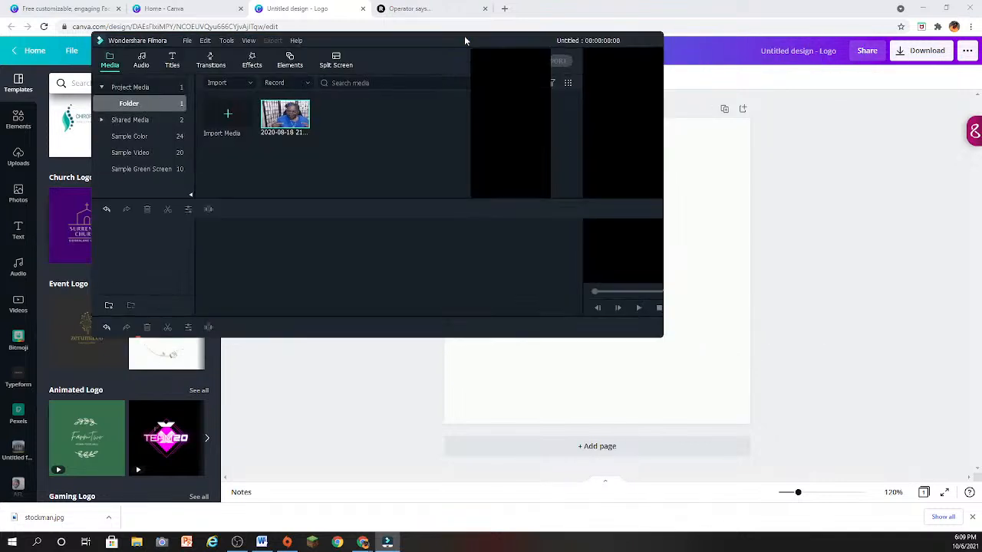
pyautogui.click(630, 41)
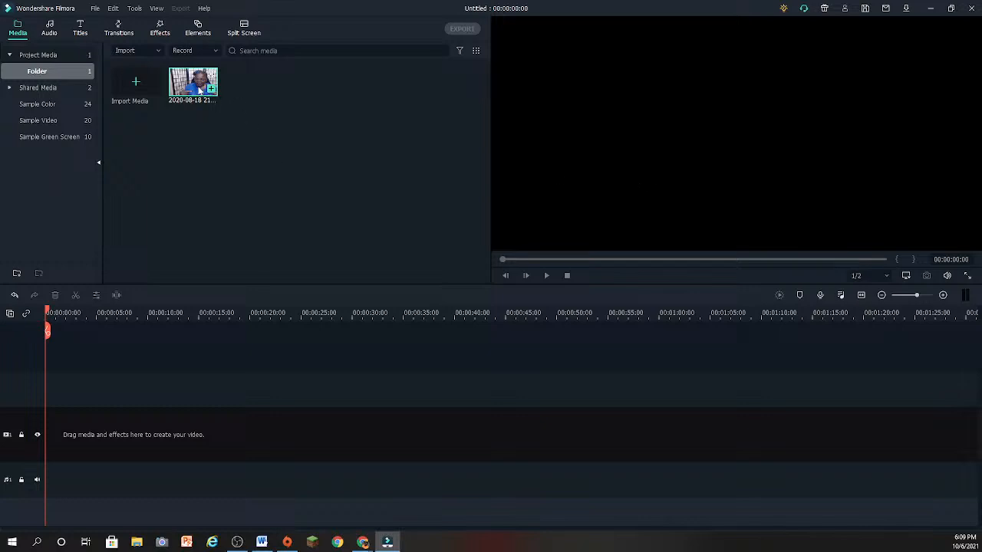
pyautogui.moveTo(199, 89); pyautogui.dragTo(44, 451)
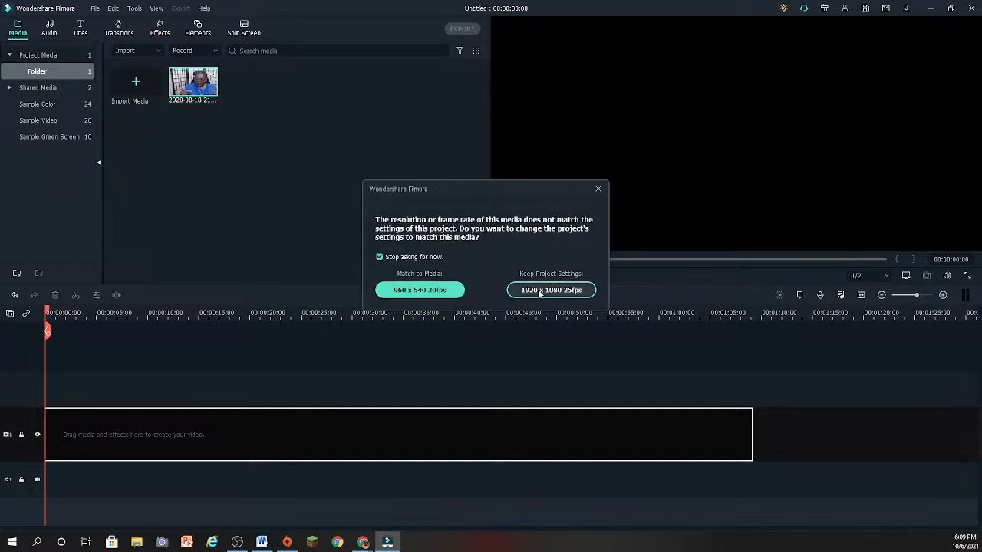
pyautogui.click(539, 291)
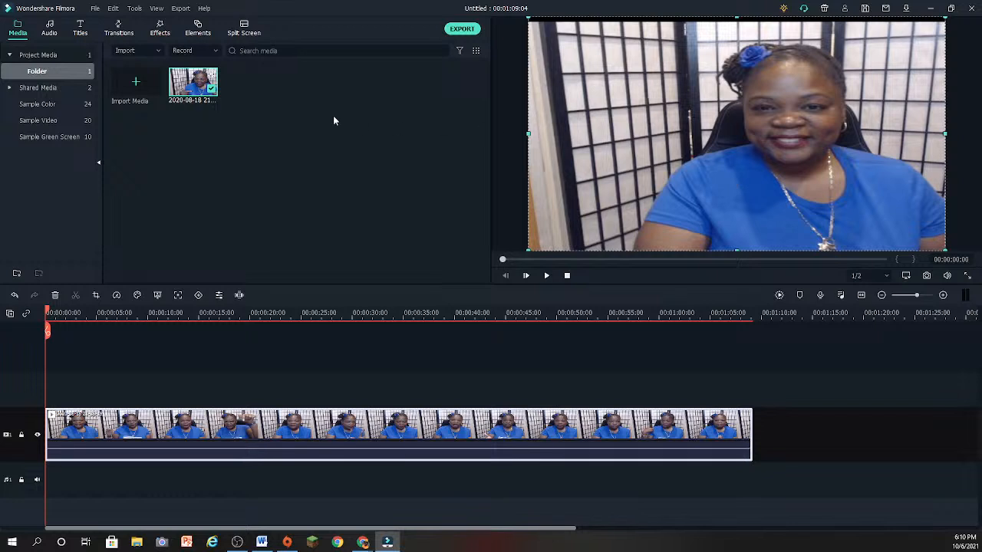
# - Start a media file import and search the Downloads folder for file names beginning with "lo"
pyautogui.click(158, 50)
pyautogui.click(153, 69)
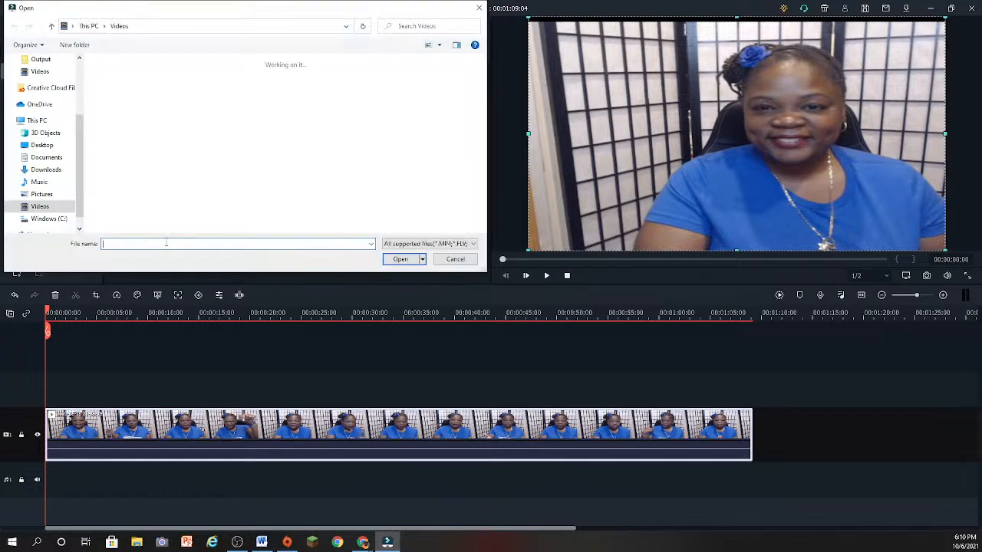
pyautogui.write('lower')
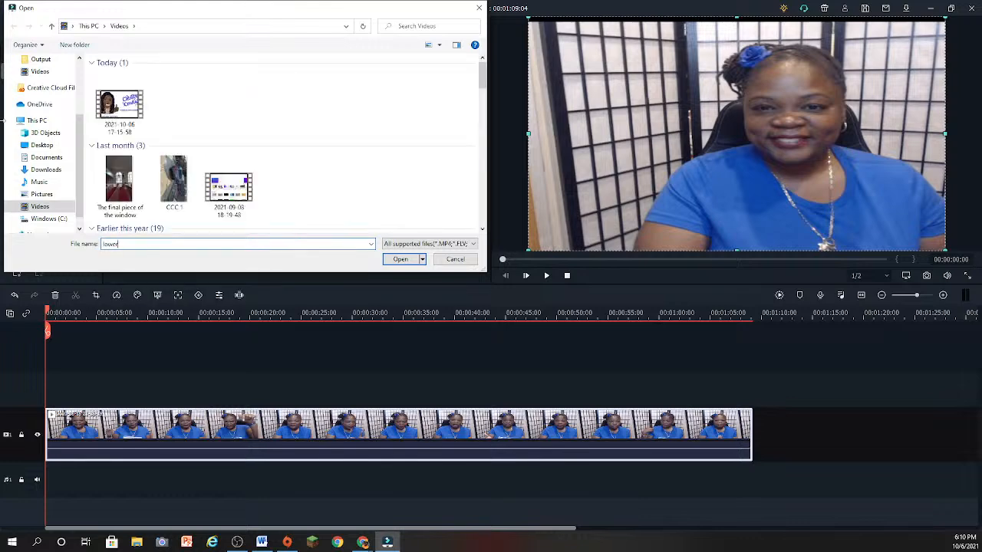
pyautogui.scroll(3, 42, 85)
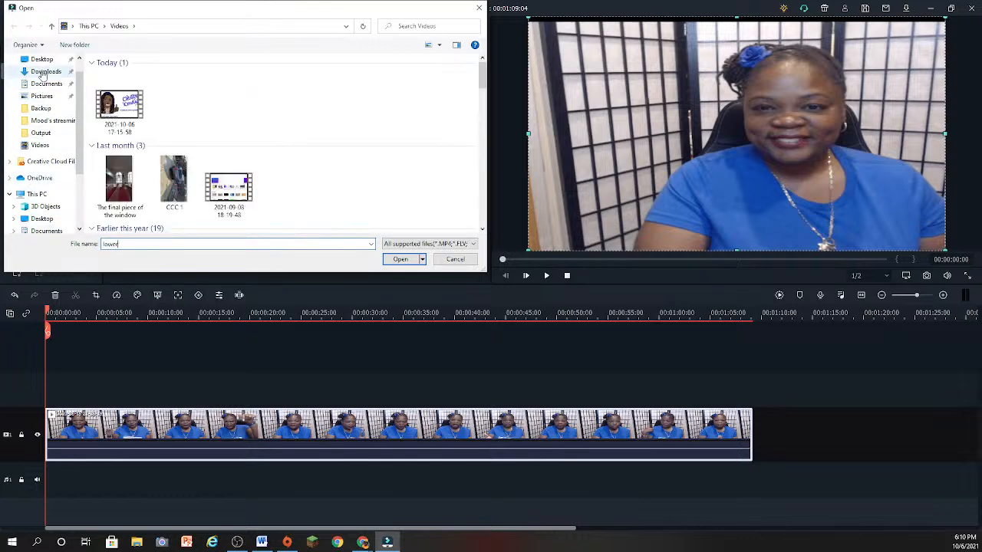
pyautogui.click(46, 71)
pyautogui.doubleClick(128, 244)
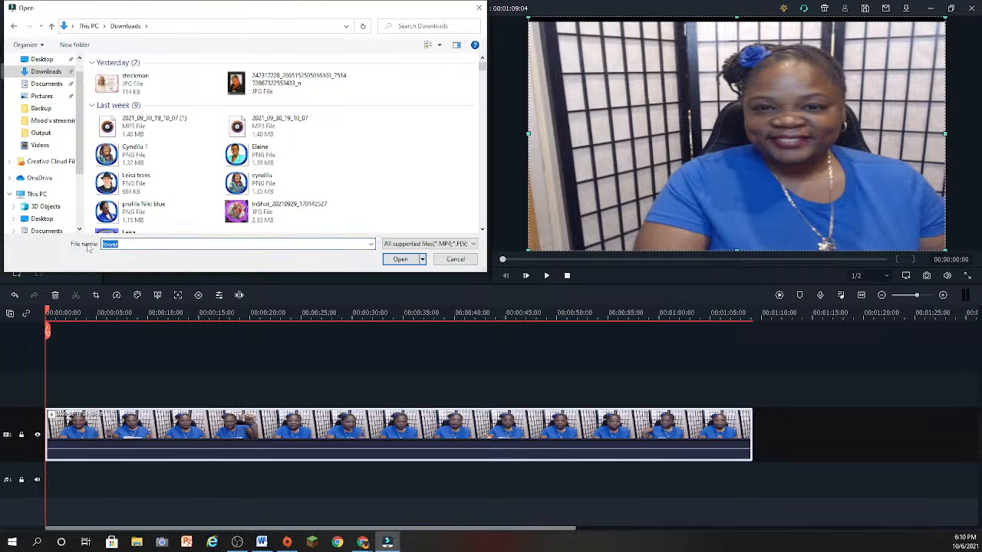
pyautogui.write('lo')
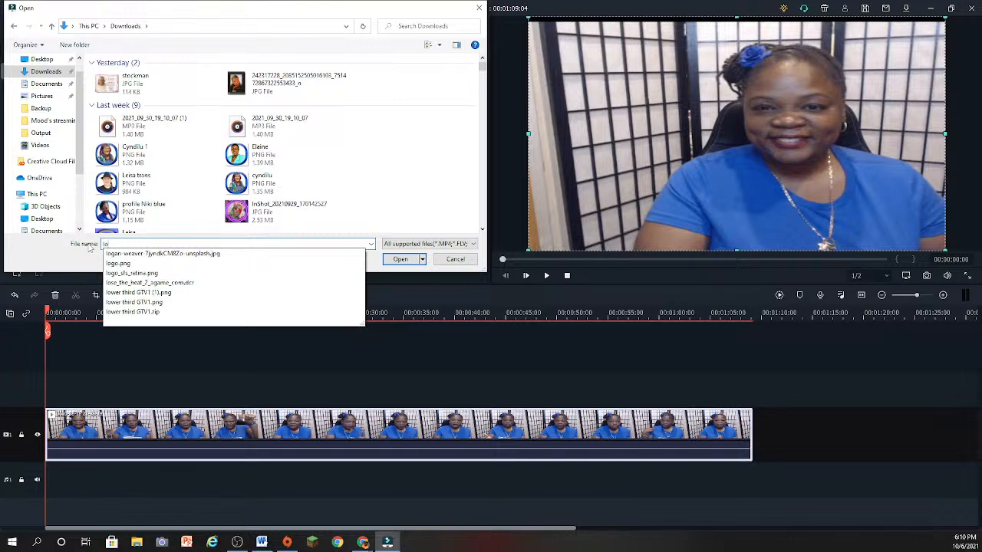
pyautogui.press('BackSpace')
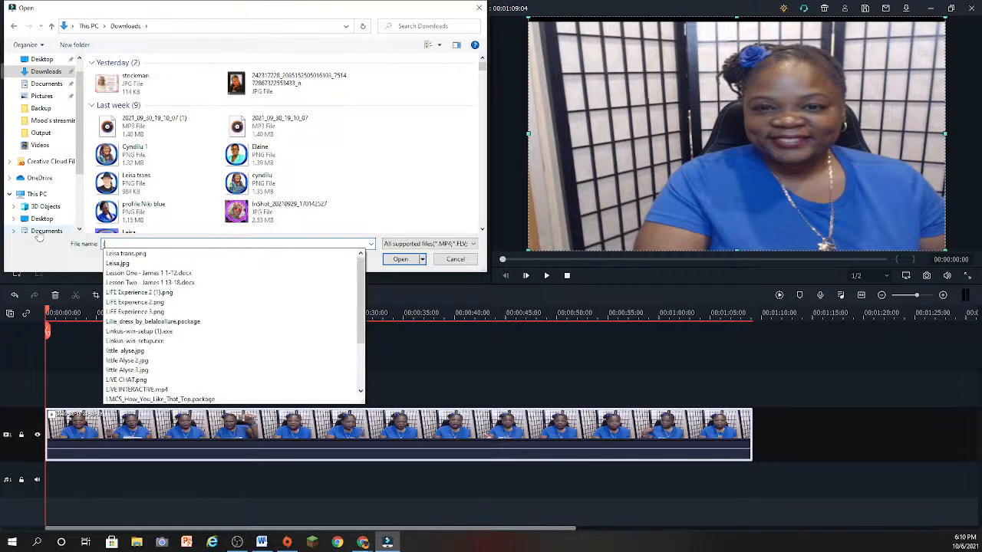
pyautogui.press('BackSpace')
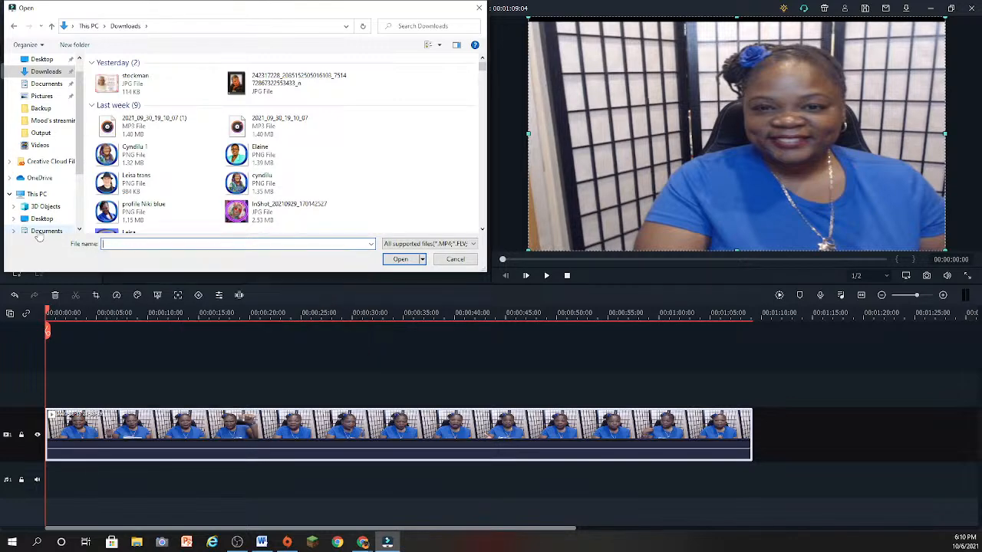
pyautogui.write('p')
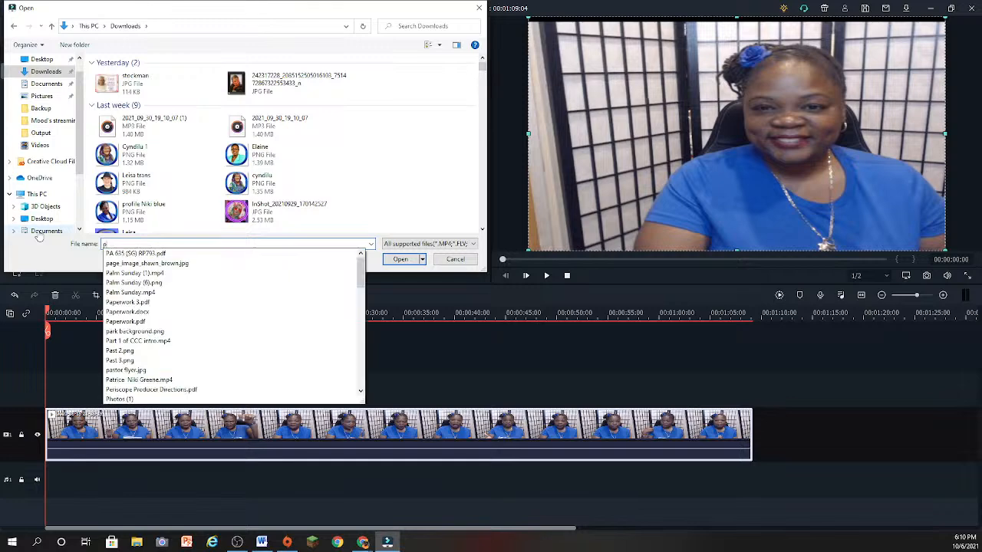
pyautogui.press('BackSpace')
pyautogui.write('lo')
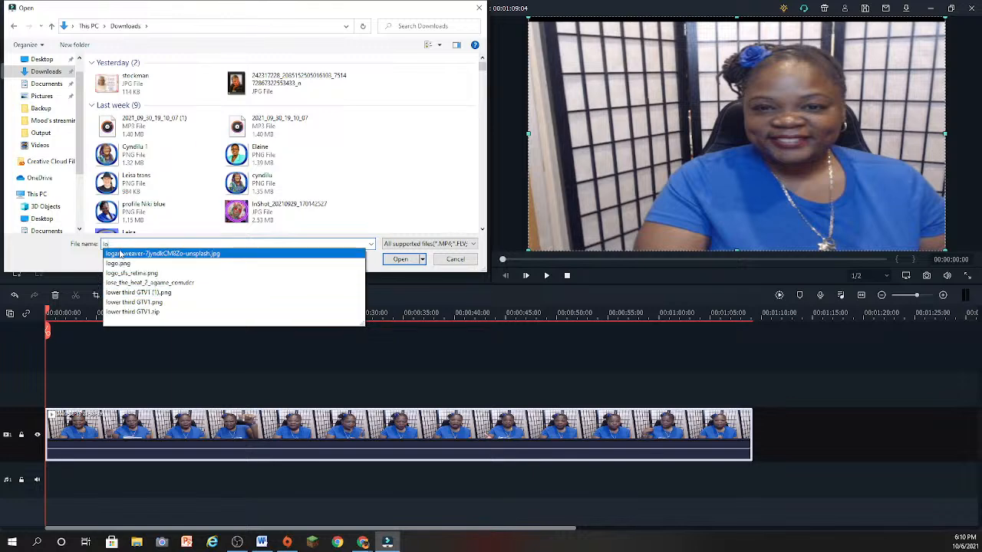
# - Try to import the pngcreates video from the Videos folder with all file types listed
pyautogui.click(54, 146)
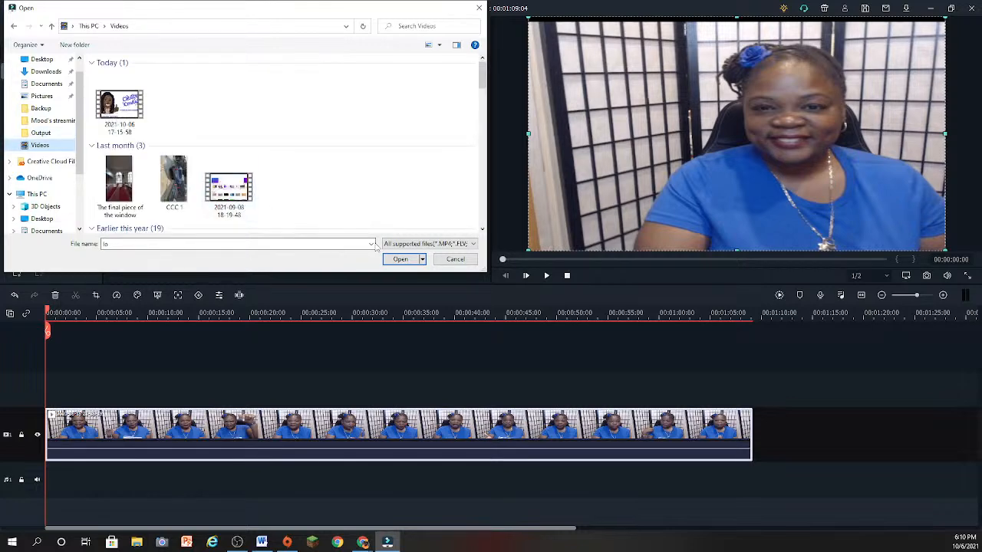
pyautogui.click(426, 243)
pyautogui.click(392, 291)
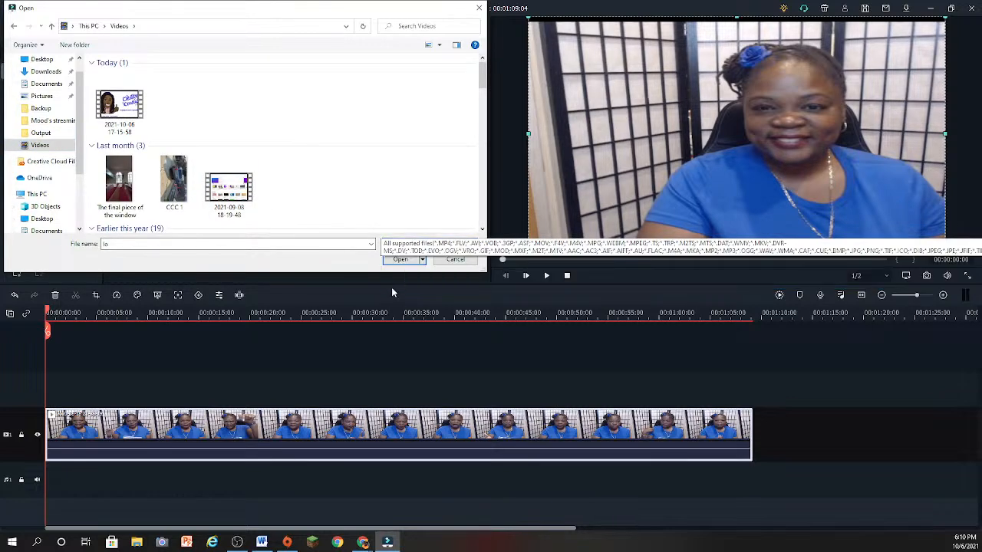
pyautogui.click(396, 245)
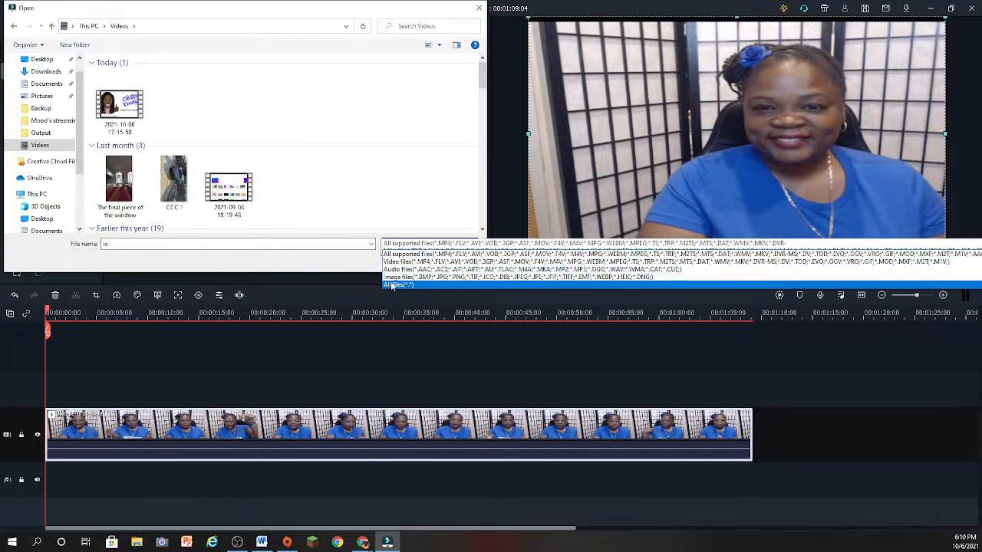
pyautogui.click(393, 284)
pyautogui.scroll(-10, 315, 185)
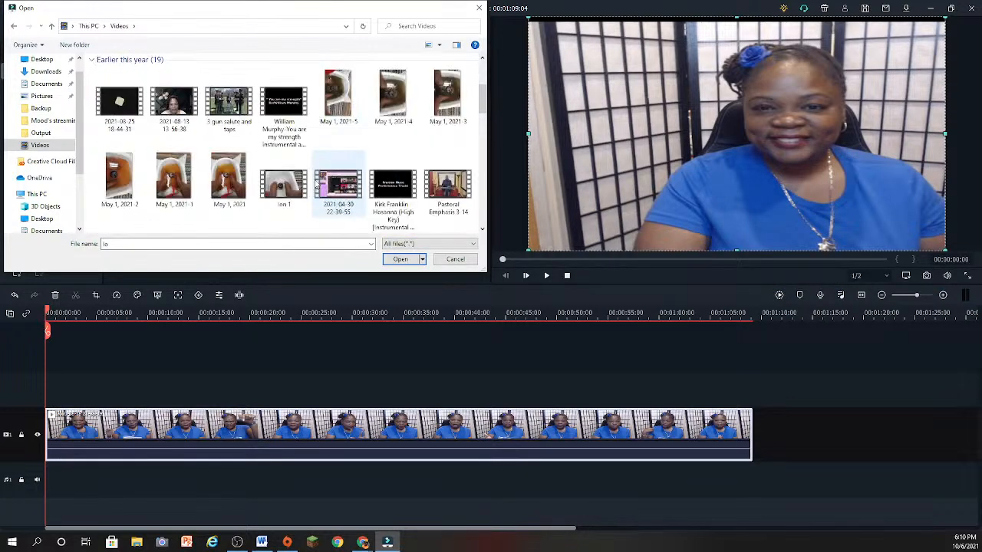
pyautogui.scroll(-8, 317, 184)
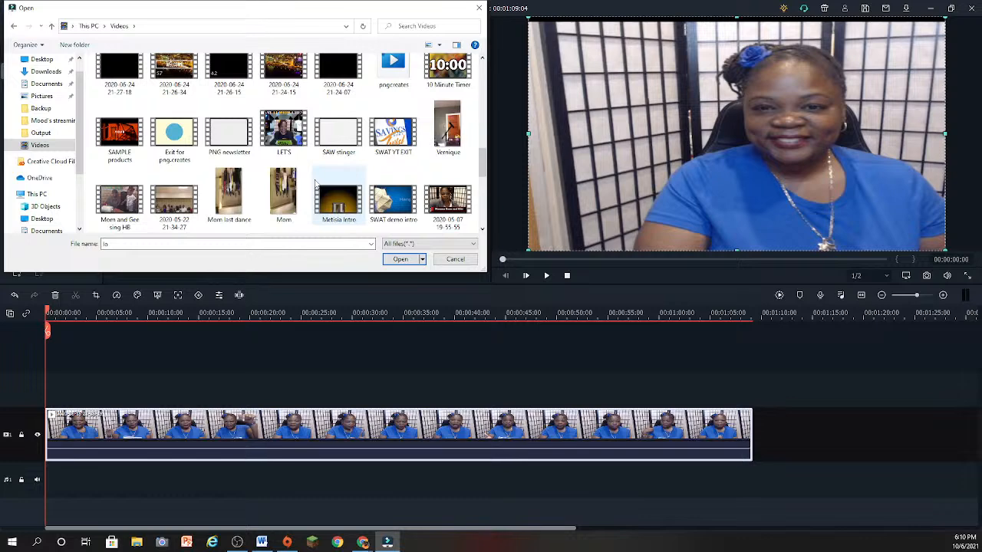
pyautogui.scroll(1, 317, 181)
pyautogui.scroll(1, 321, 179)
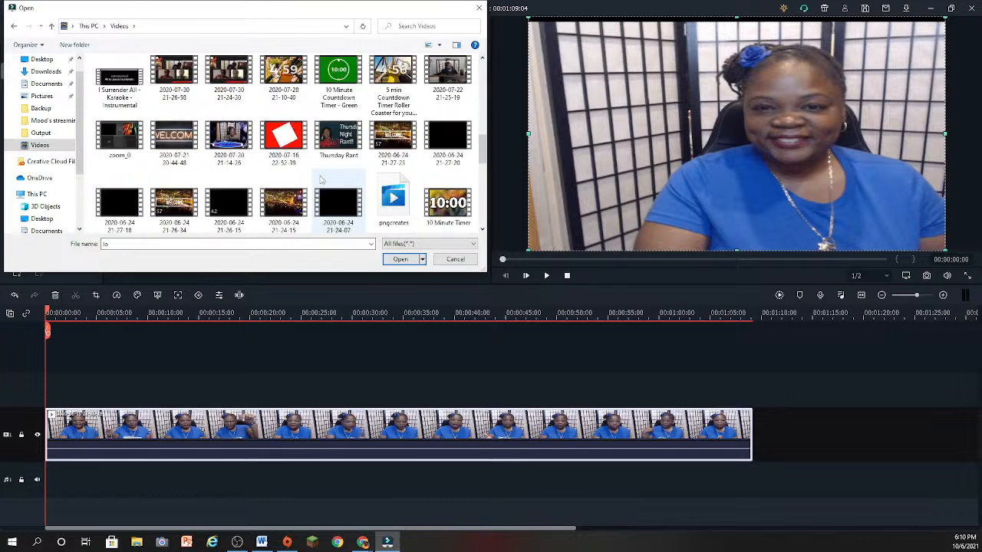
pyautogui.click(383, 199)
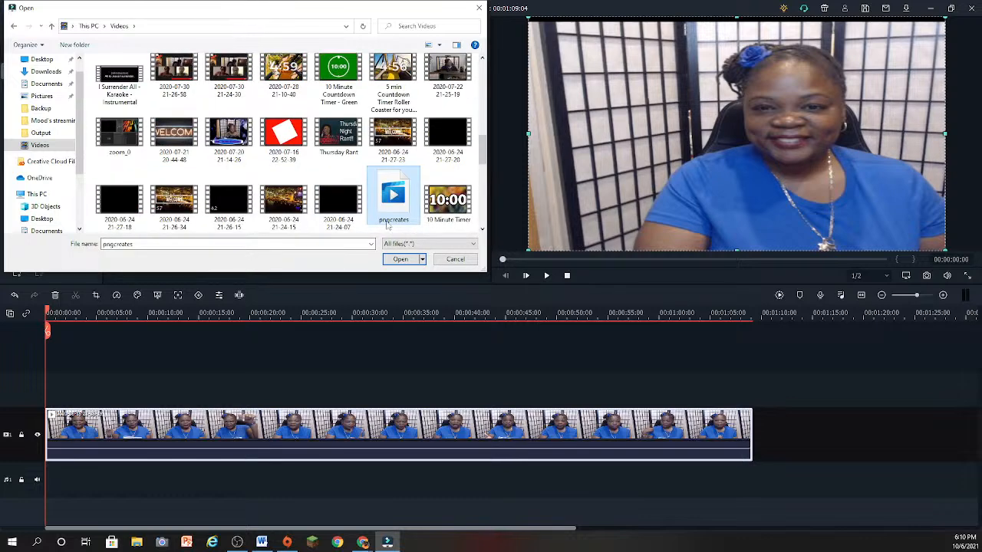
pyautogui.click(400, 259)
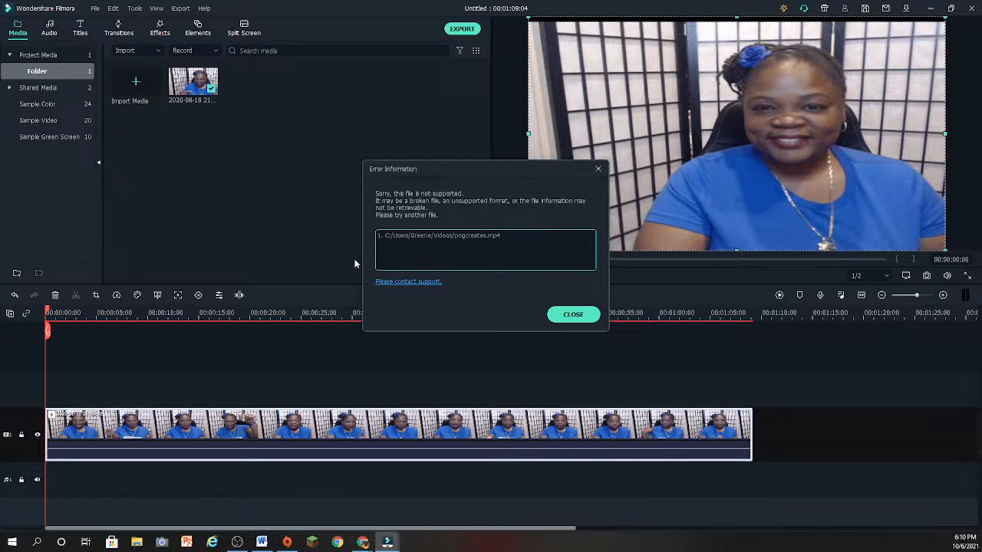
pyautogui.click(571, 313)
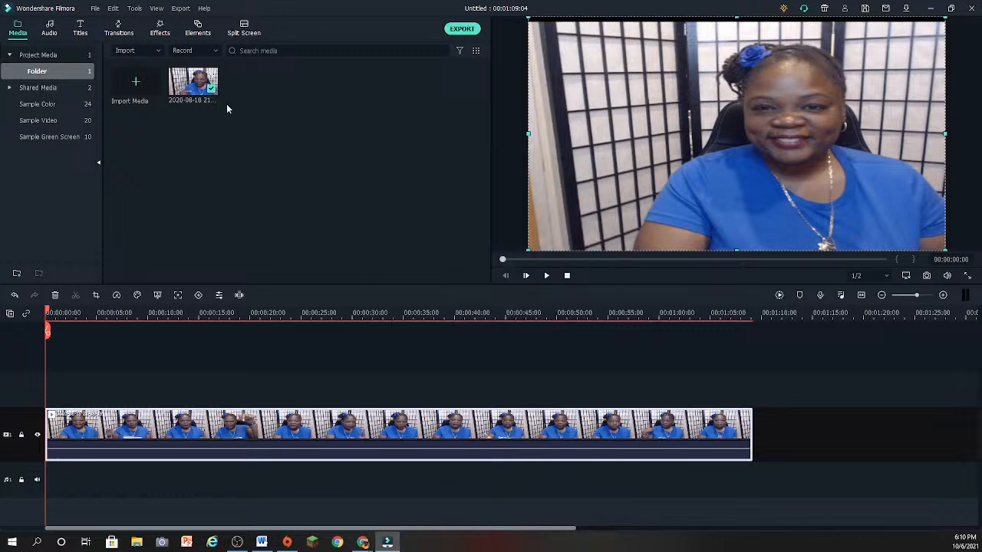
# - Start another media file import and look through the Videos folder for a usable clip
pyautogui.click(140, 50)
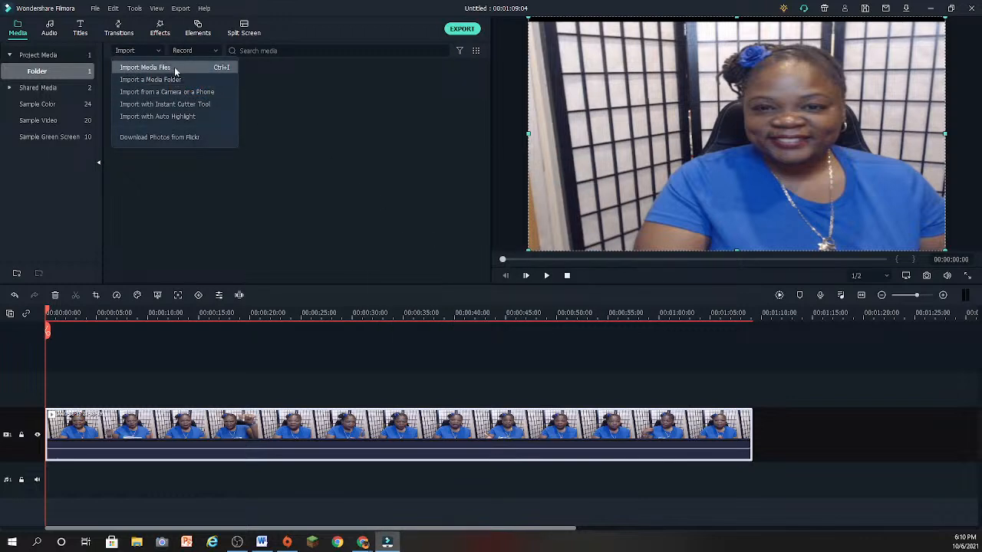
pyautogui.click(157, 68)
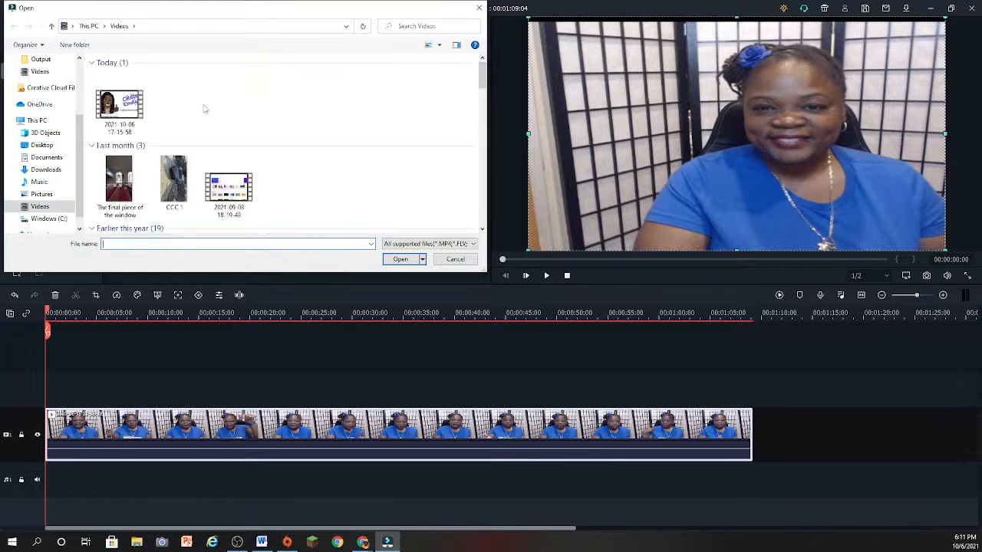
pyautogui.scroll(-5, 204, 109)
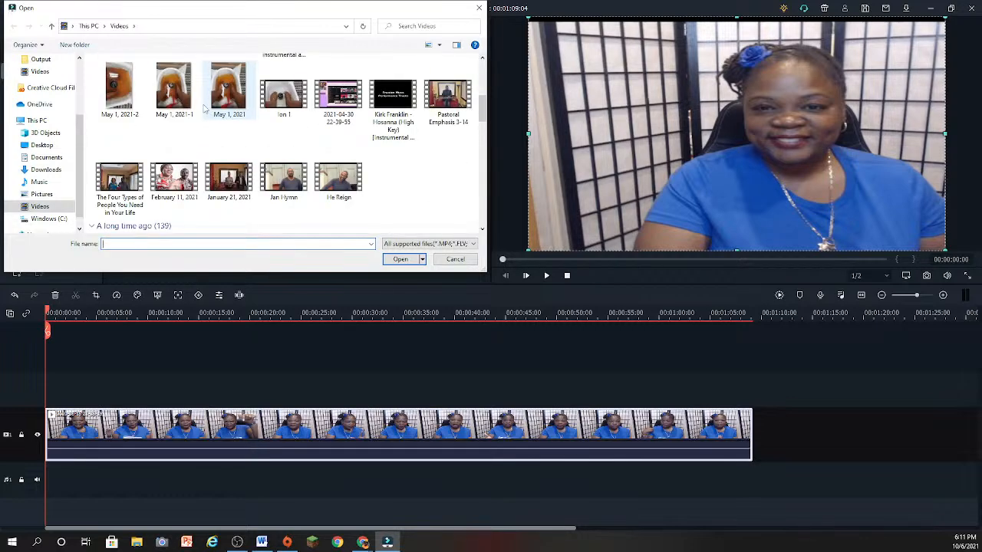
pyautogui.scroll(-2, 205, 109)
pyautogui.scroll(-3, 205, 109)
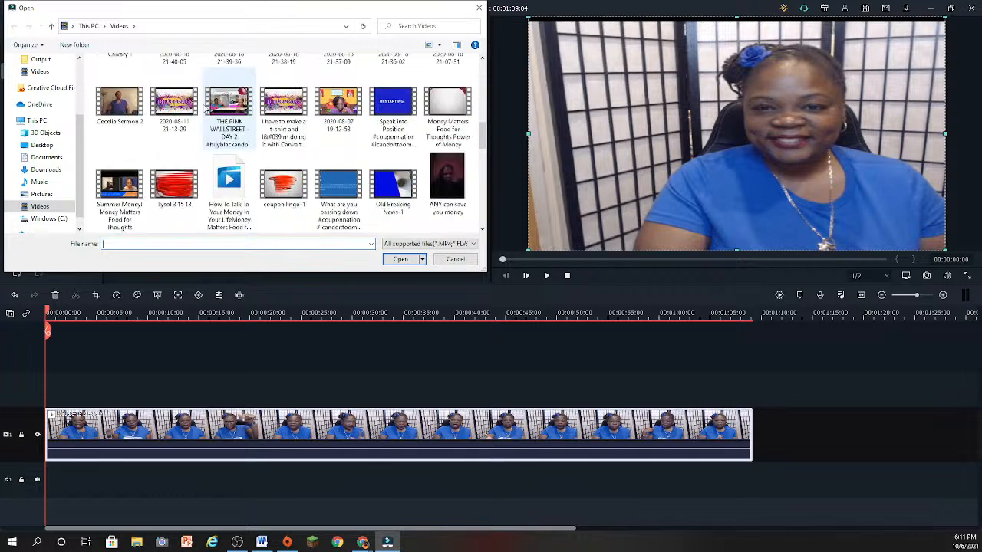
pyautogui.scroll(-1, 205, 109)
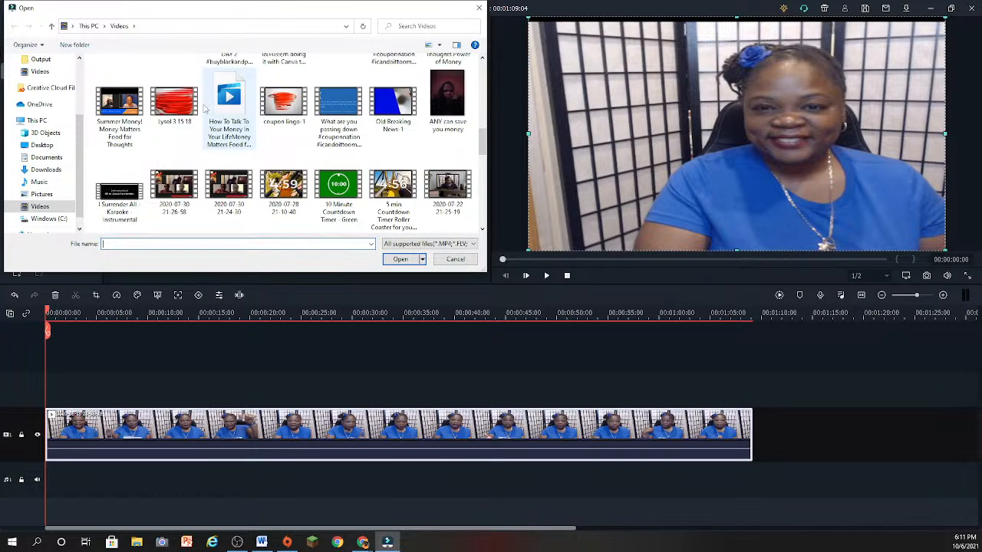
pyautogui.scroll(5, 205, 109)
pyautogui.scroll(2, 46, 99)
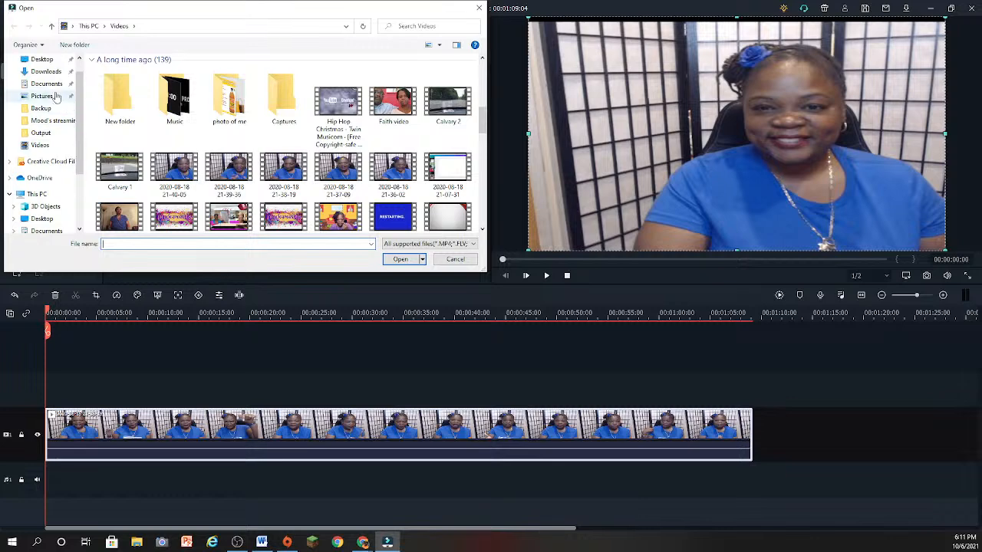
# - Import the 5-second green-screen name banner video from the Downloads folder, listing all file types
pyautogui.click(49, 72)
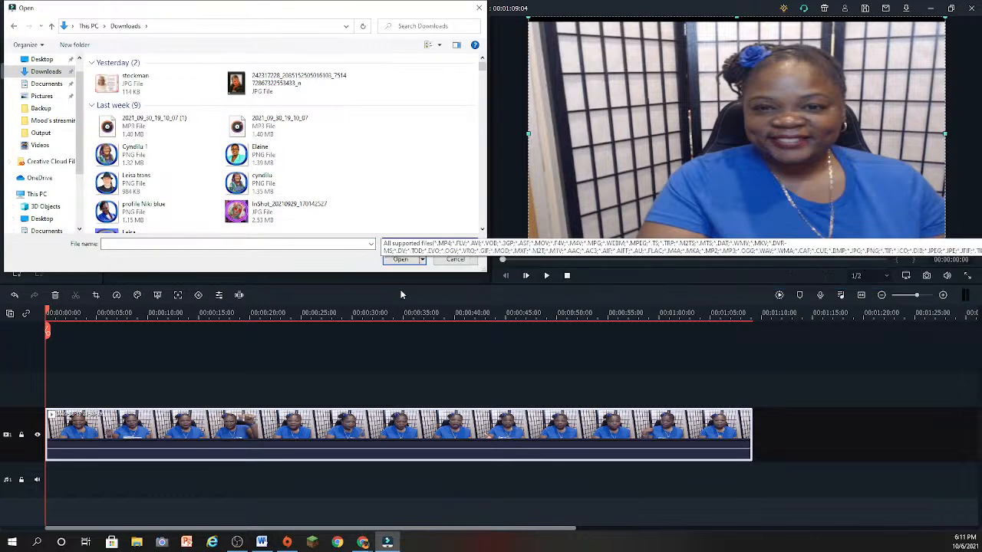
pyautogui.click(398, 244)
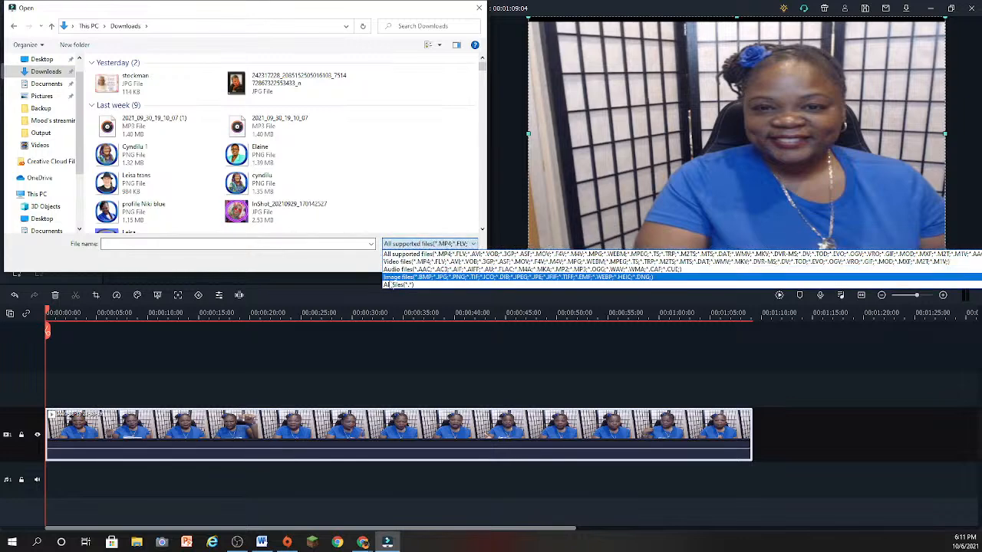
pyautogui.click(389, 284)
pyautogui.scroll(-5, 321, 184)
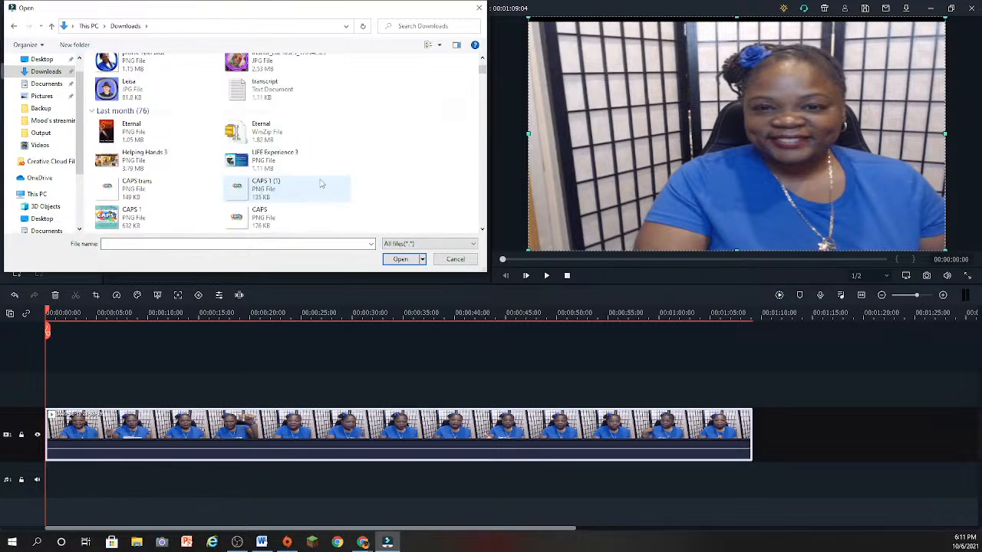
pyautogui.scroll(-5, 321, 184)
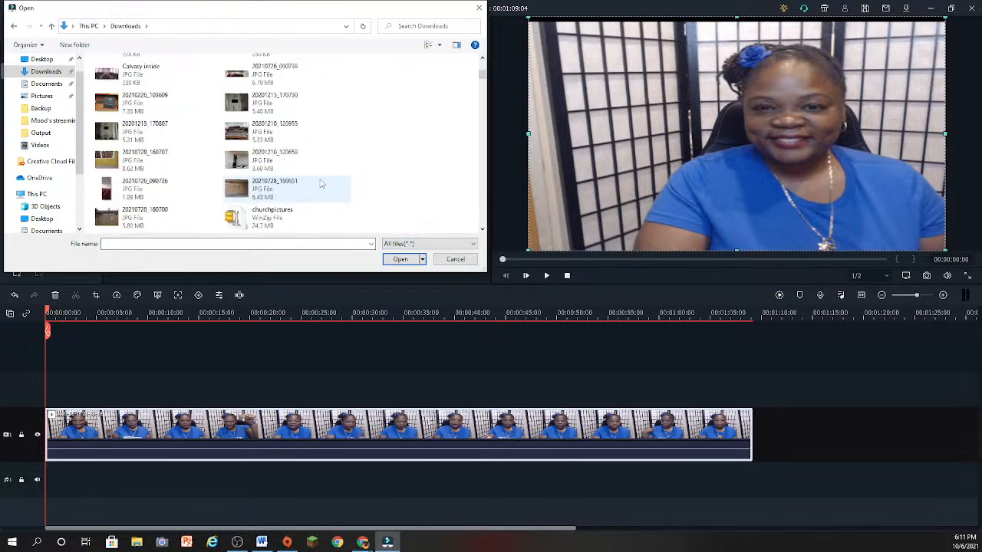
pyautogui.scroll(-5, 321, 184)
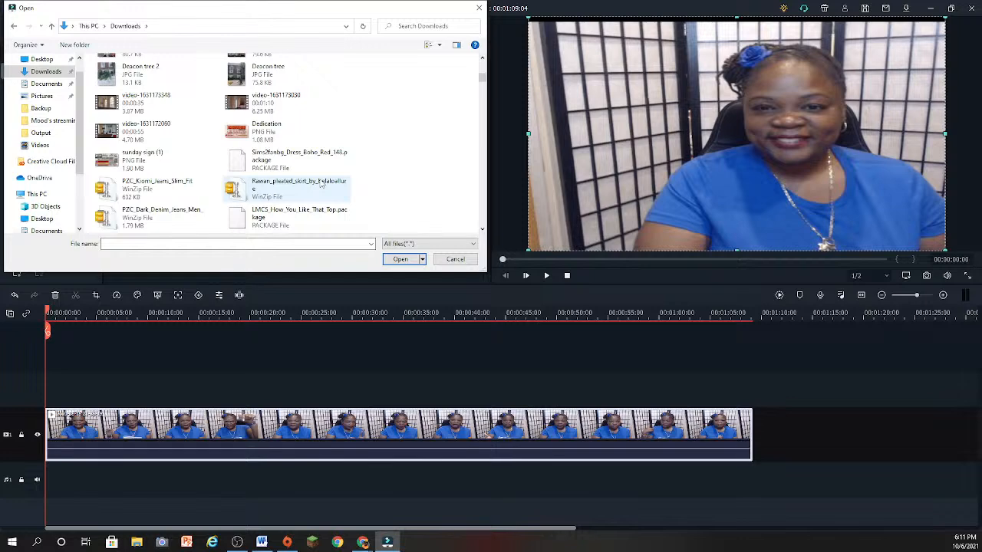
pyautogui.scroll(-5, 320, 184)
pyautogui.scroll(-5, 321, 185)
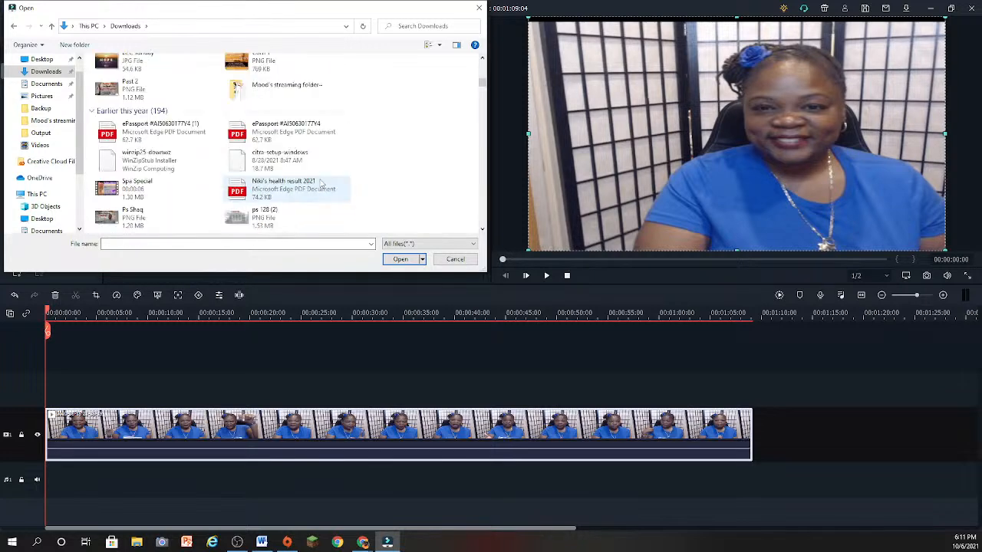
pyautogui.scroll(-5, 321, 185)
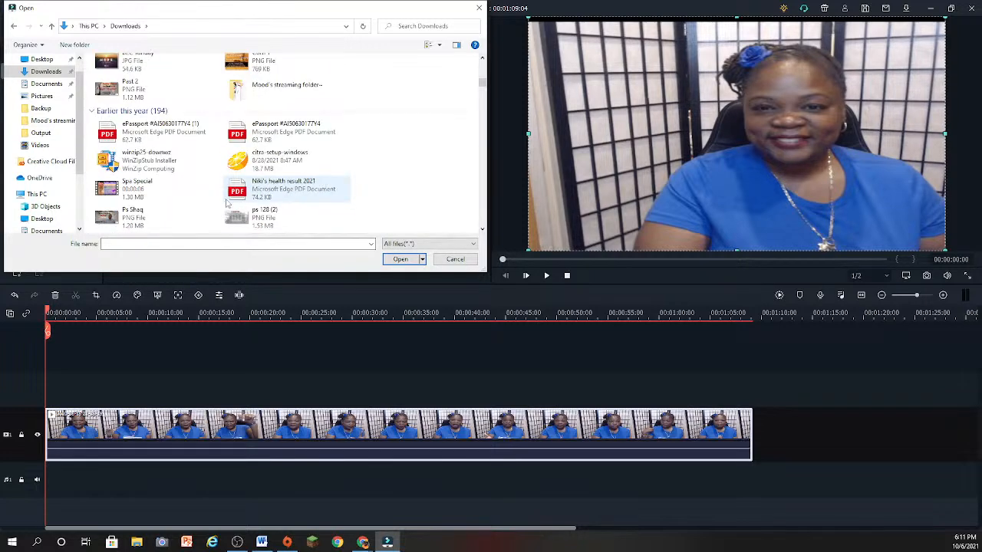
pyautogui.click(195, 245)
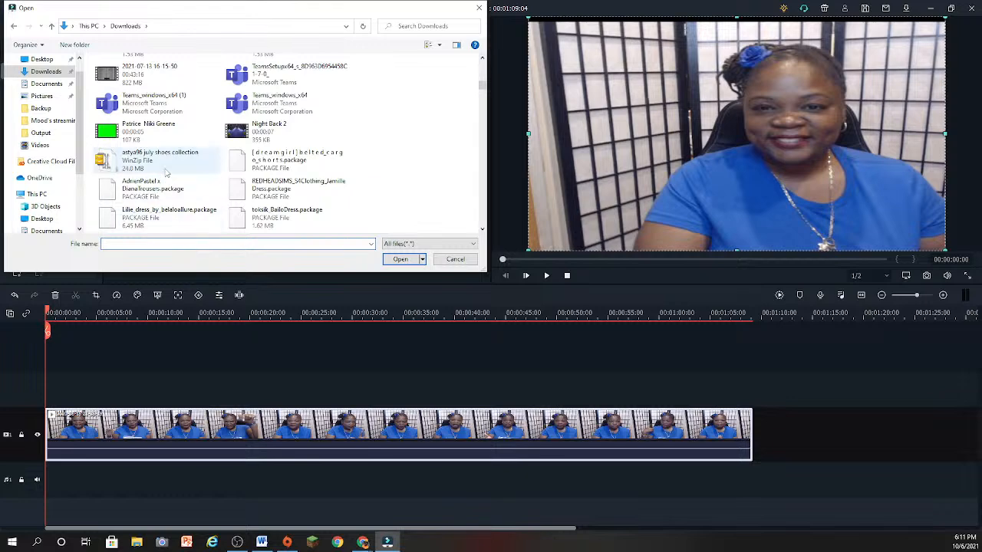
pyautogui.click(161, 138)
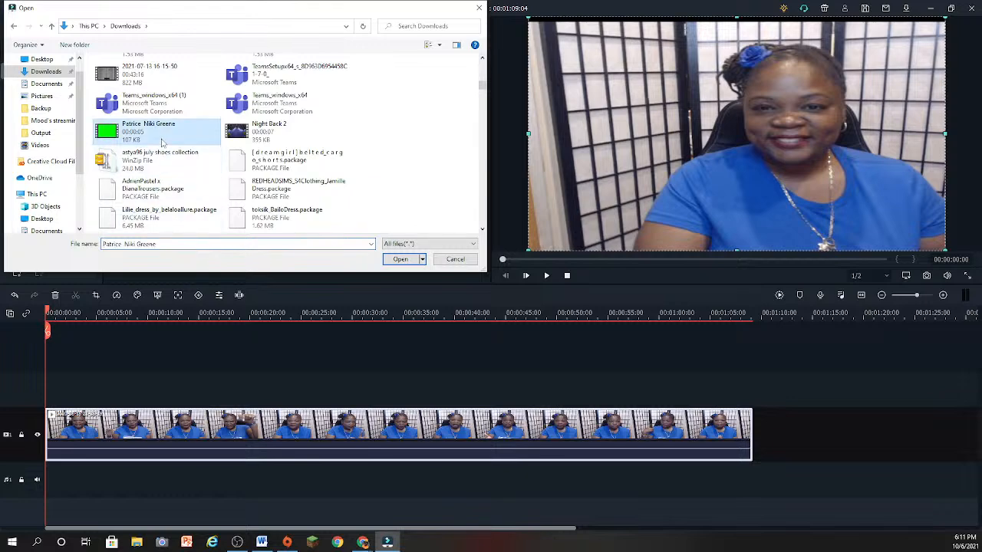
pyautogui.click(405, 259)
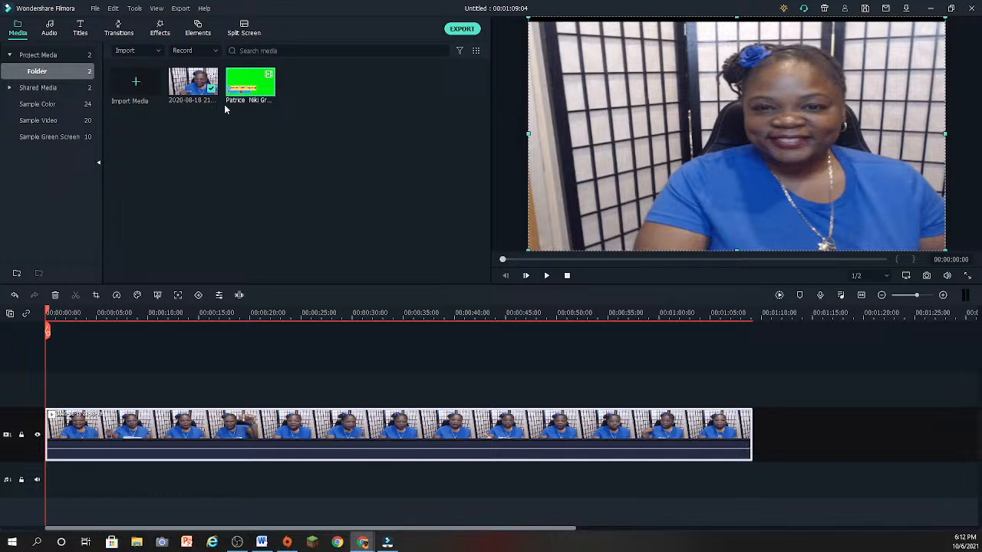
# - Place the green-screen banner on the track above the main clip, starting about 15 frames in, and preview it
pyautogui.moveTo(253, 88); pyautogui.dragTo(190, 394)
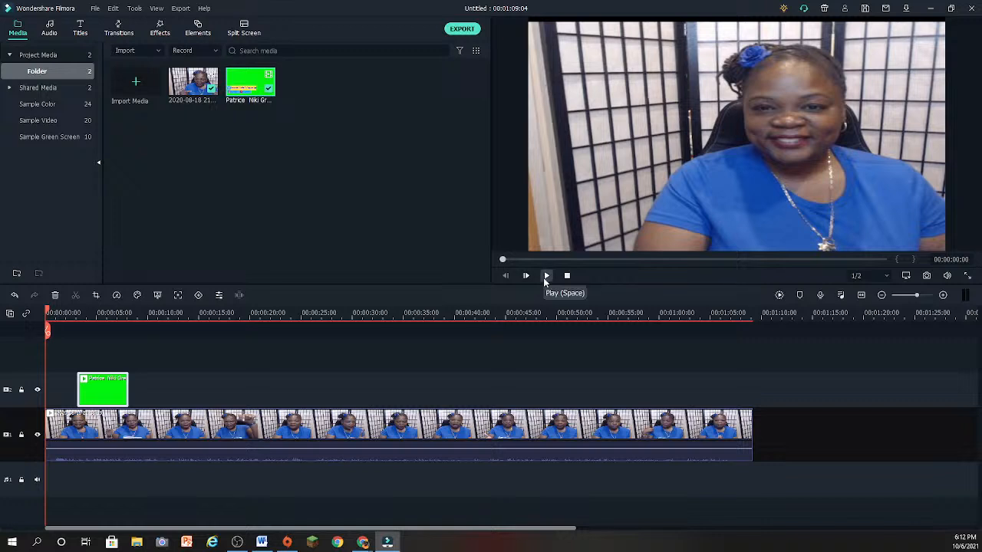
pyautogui.moveTo(92, 403); pyautogui.dragTo(65, 402)
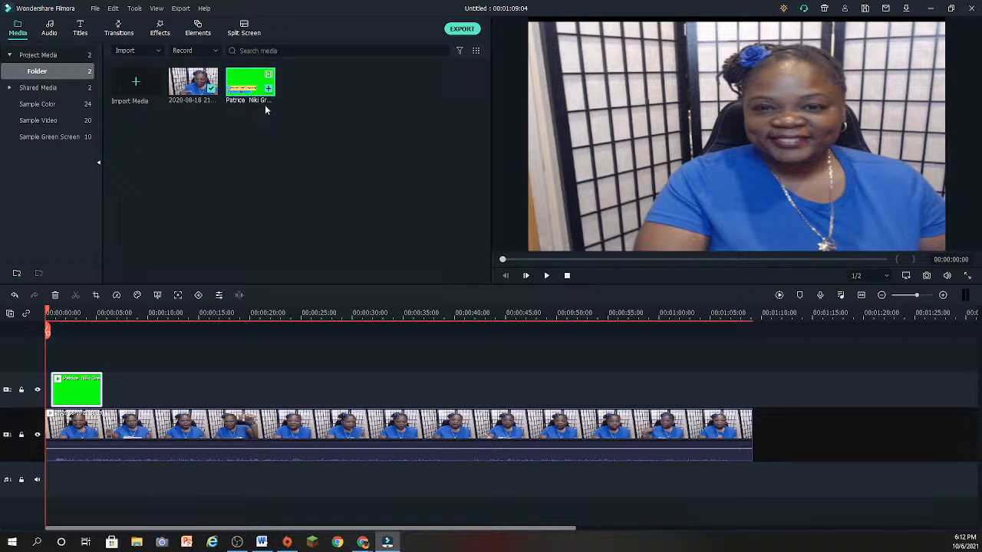
pyautogui.click(546, 275)
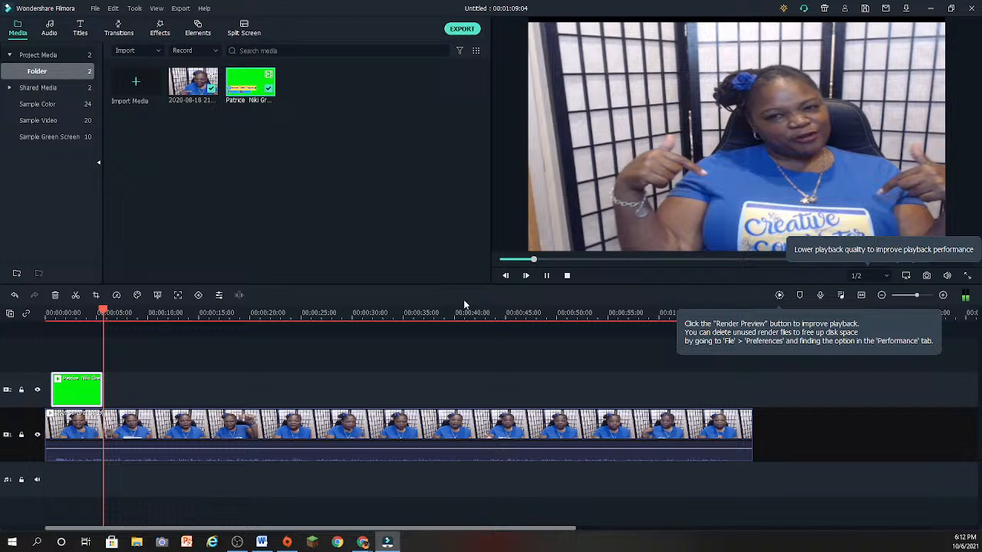
pyautogui.click(547, 274)
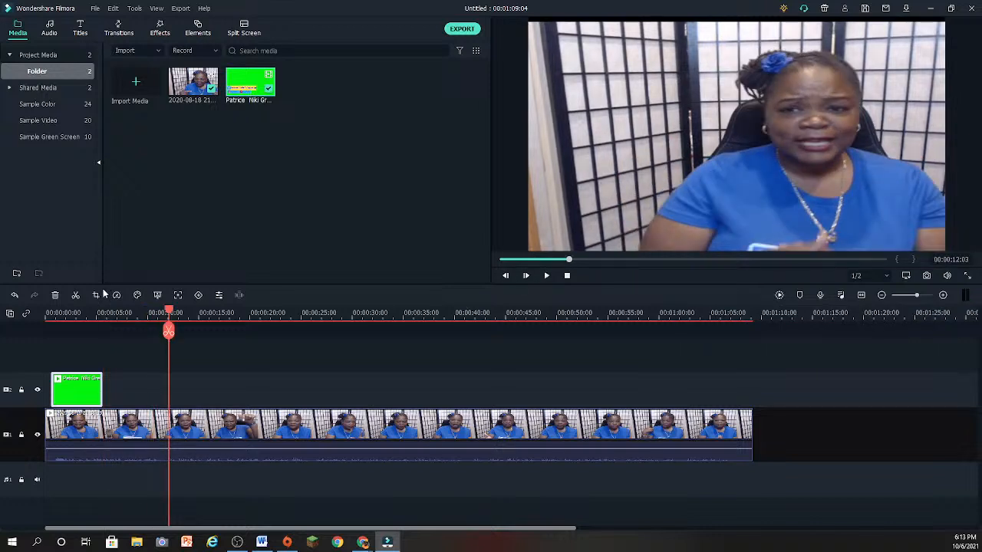
# - Apply Green Screen keying to the banner clip, keeping the default green chroma key settings
pyautogui.rightClick(70, 392)
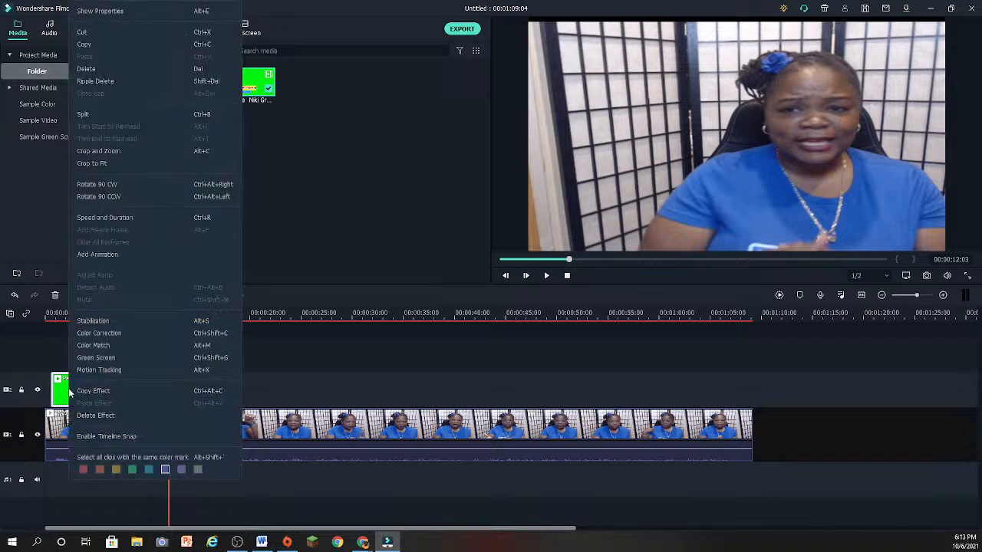
pyautogui.click(92, 358)
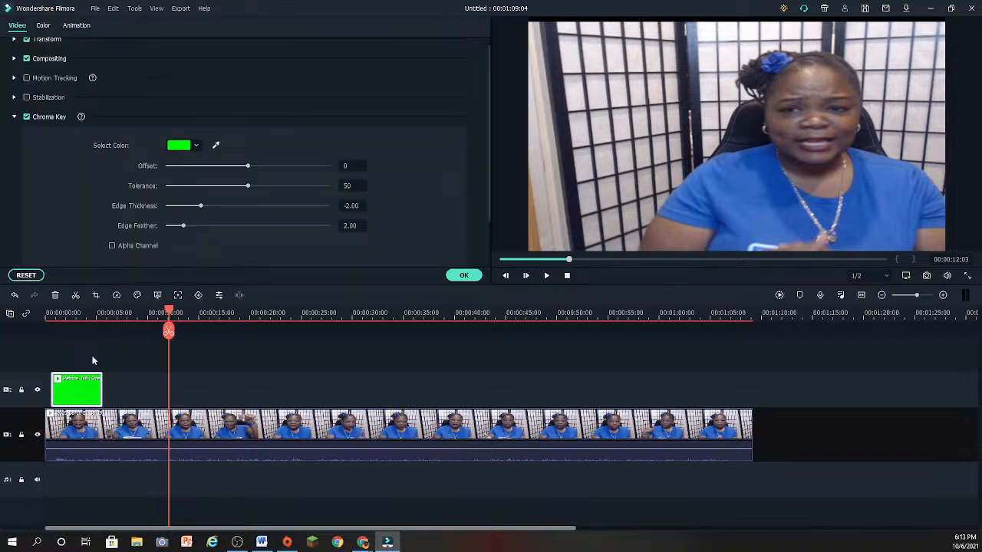
pyautogui.click(465, 276)
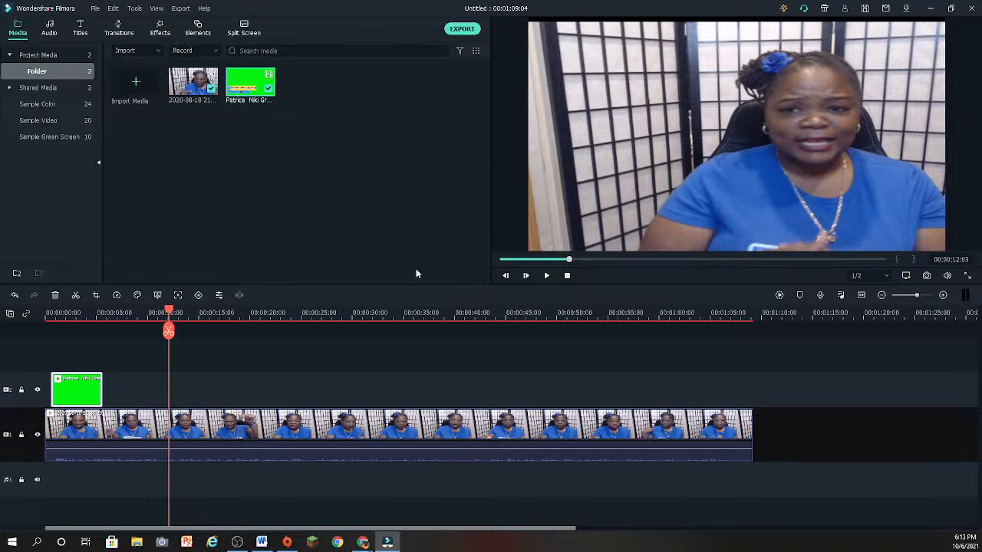
pyautogui.rightClick(65, 390)
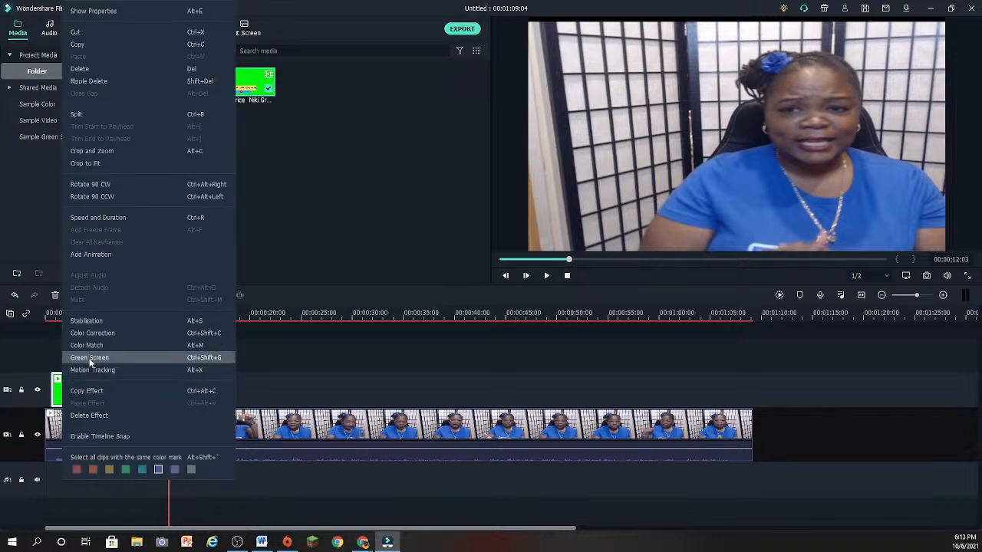
pyautogui.click(283, 234)
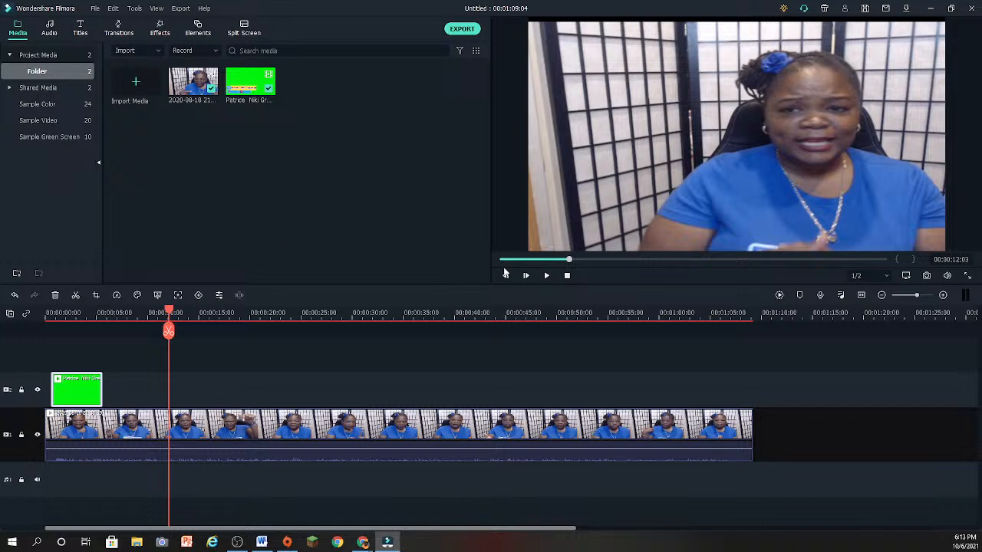
# - Preview the keyed banner over the main clip from the timeline start and review its chroma key settings
pyautogui.moveTo(174, 311); pyautogui.dragTo(47, 314)
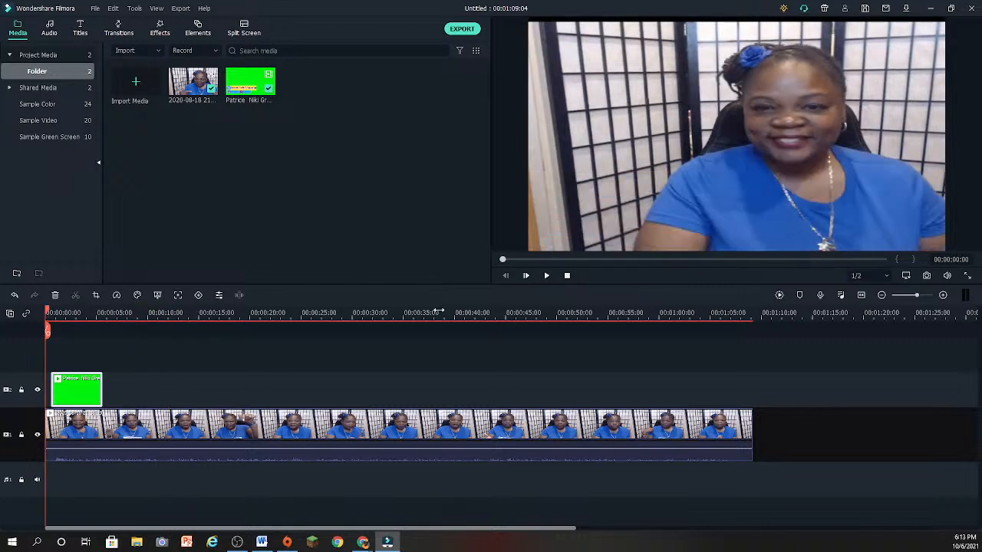
pyautogui.click(546, 276)
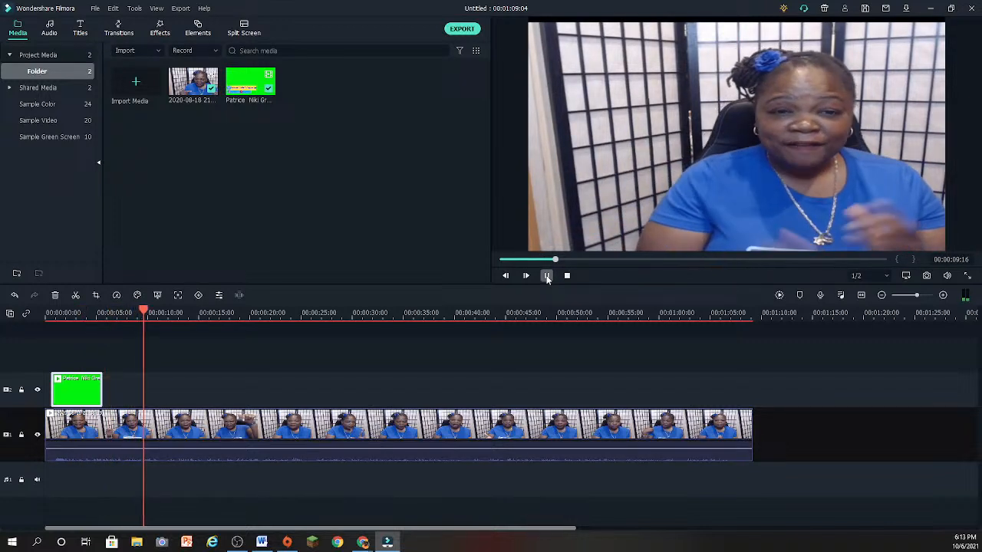
pyautogui.click(547, 276)
pyautogui.doubleClick(89, 405)
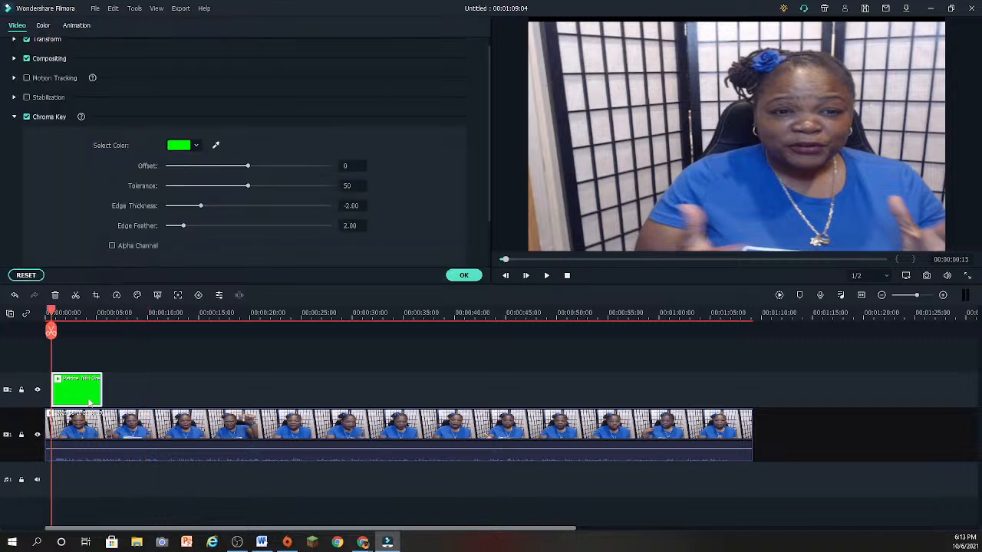
pyautogui.click(464, 275)
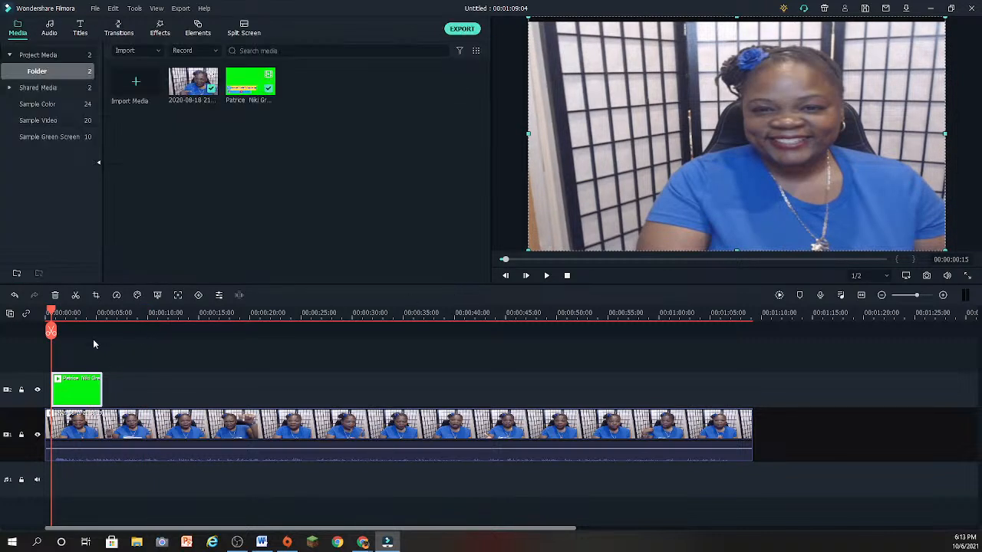
# - With the playhead at 00:00:03:07, scale the banner overlay to about half the frame width and place it in the video's lower-left corner
pyautogui.moveTo(51, 318); pyautogui.dragTo(79, 318)
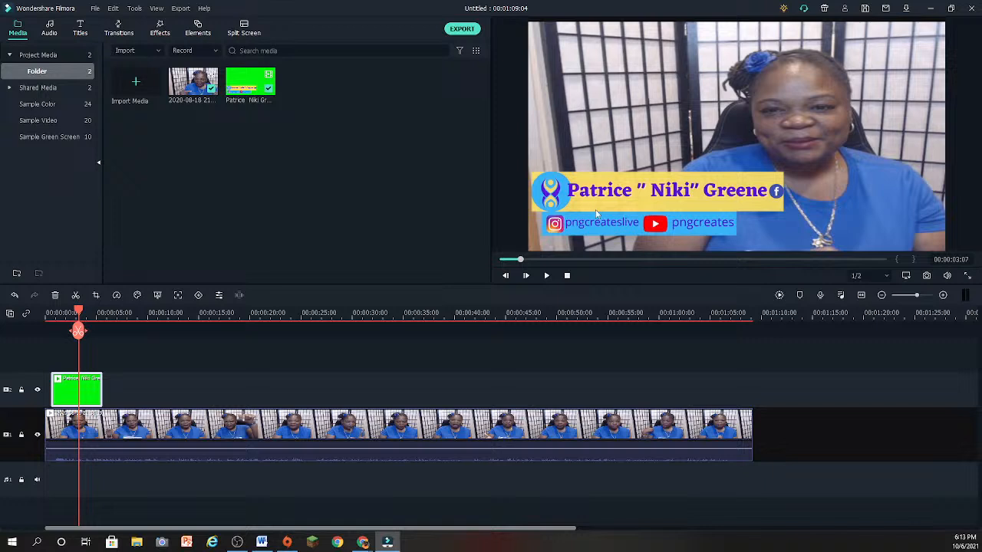
pyautogui.moveTo(595, 225); pyautogui.dragTo(589, 242)
pyautogui.doubleClick(580, 166)
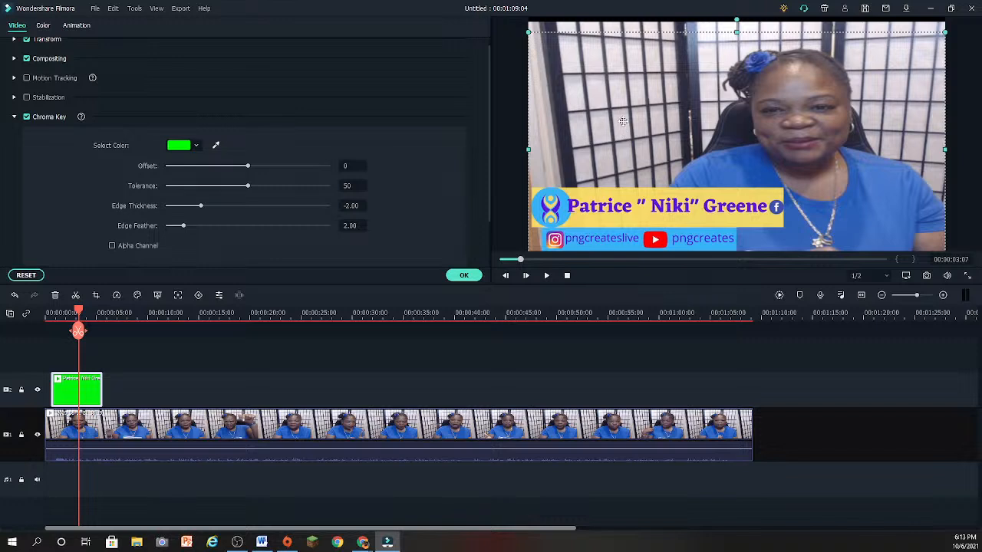
pyautogui.moveTo(623, 121); pyautogui.dragTo(641, 172)
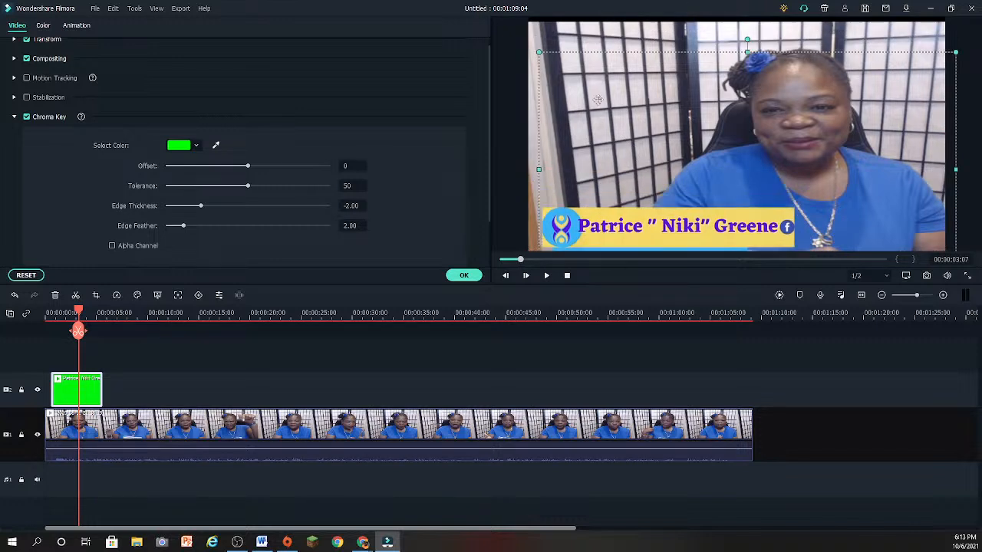
pyautogui.moveTo(547, 65); pyautogui.dragTo(643, 220)
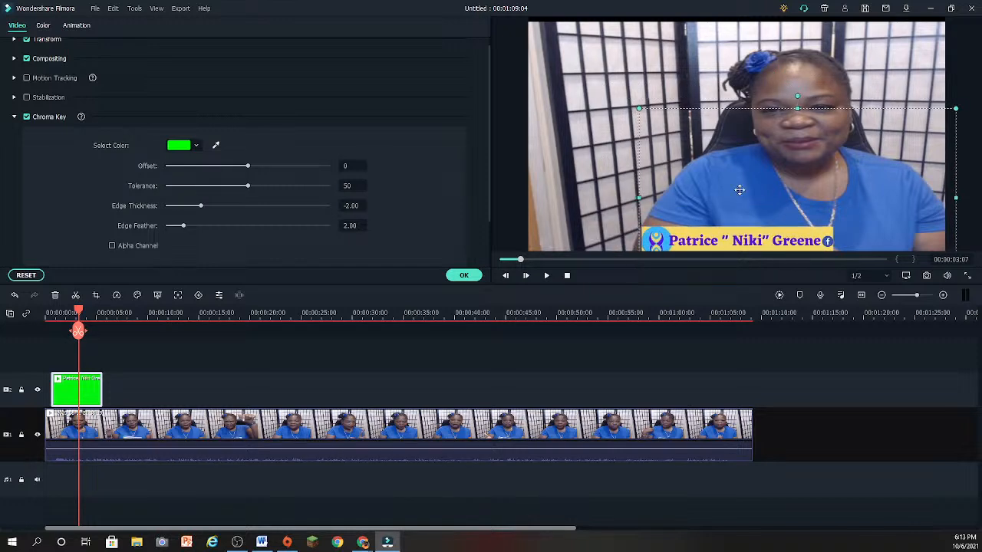
pyautogui.moveTo(740, 189); pyautogui.dragTo(634, 164)
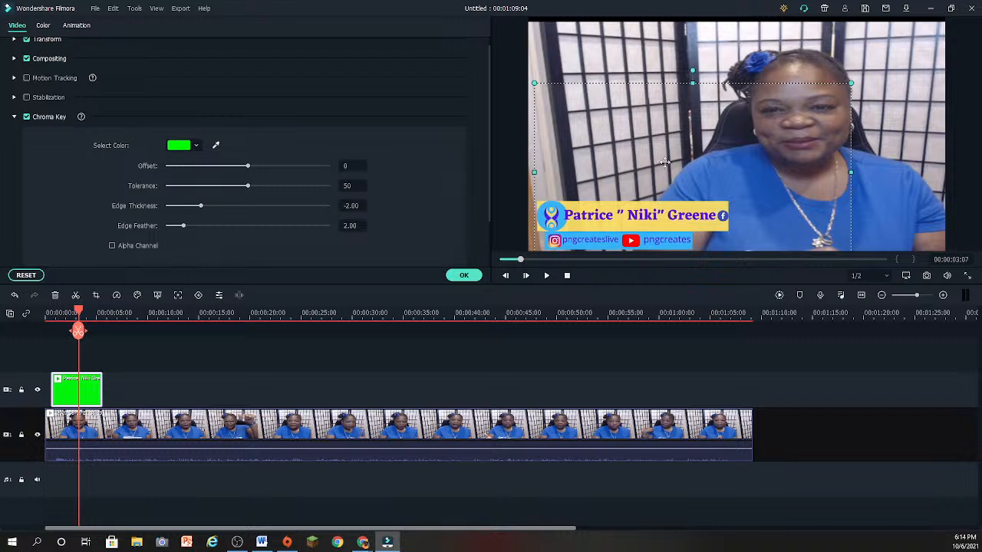
pyautogui.moveTo(830, 87); pyautogui.dragTo(730, 163)
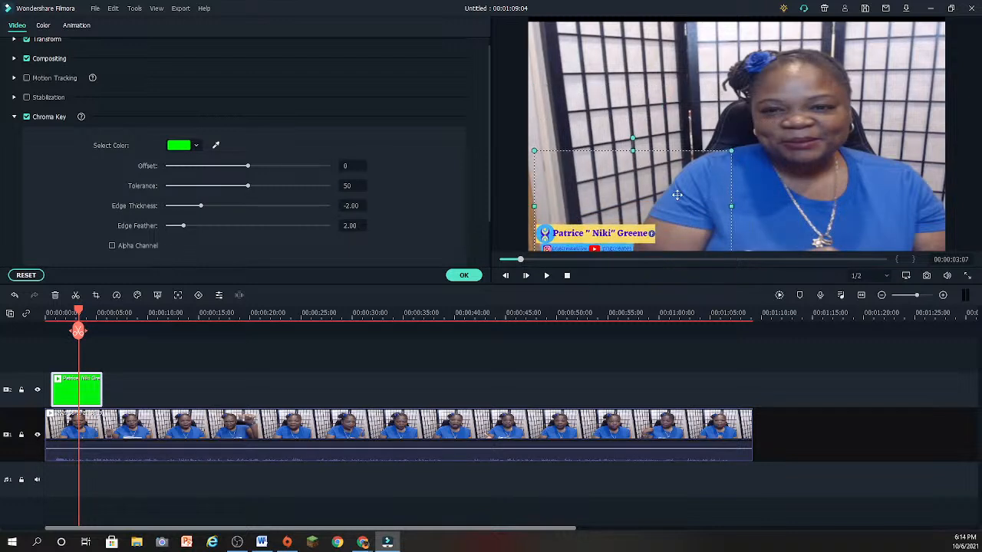
pyautogui.moveTo(656, 193)
pyautogui.mouseDown()
pyautogui.moveTo(661, 176)
pyautogui.moveTo(654, 193)
pyautogui.mouseUp()
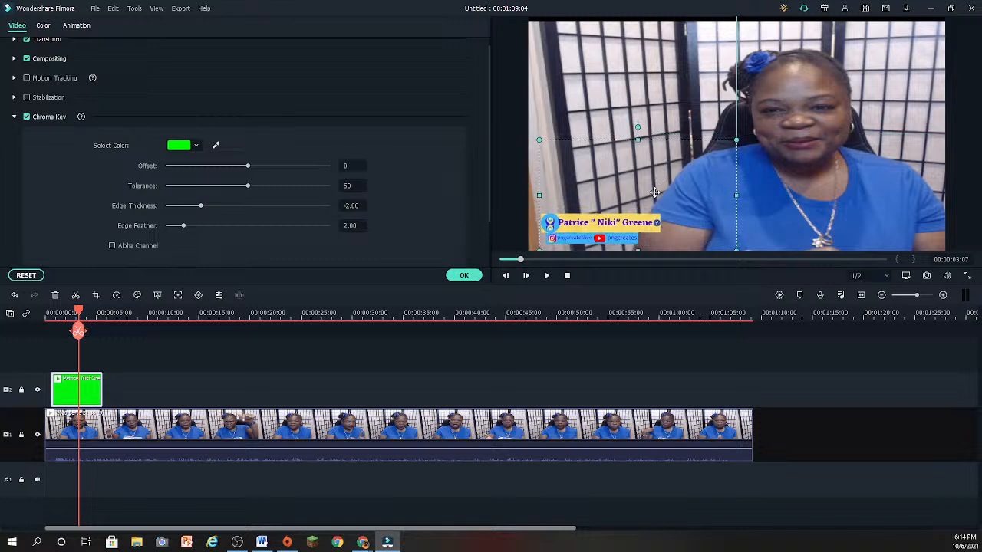
pyautogui.click(797, 383)
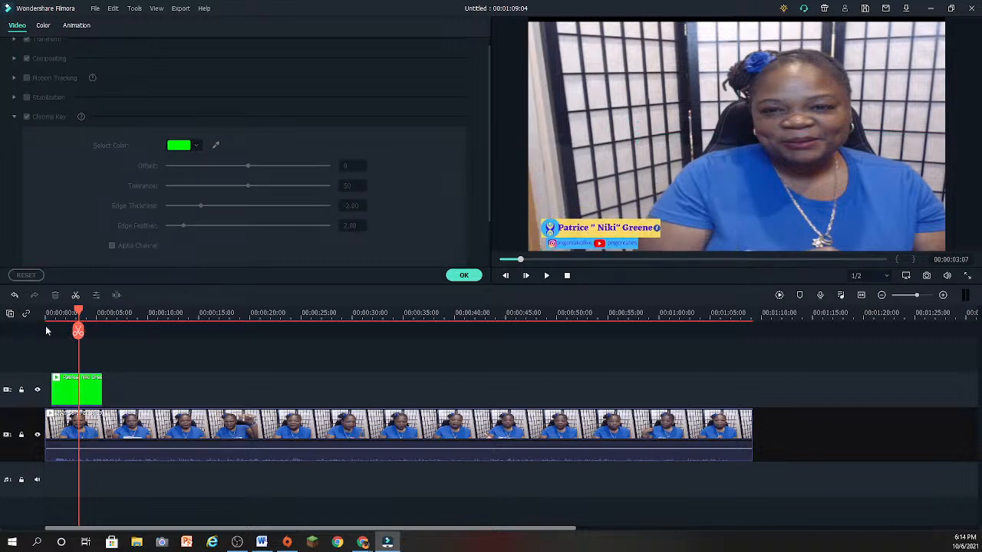
# - Play the resized banner from near the timeline start, accept the clip settings, and stop playback
pyautogui.moveTo(79, 311); pyautogui.dragTo(48, 313)
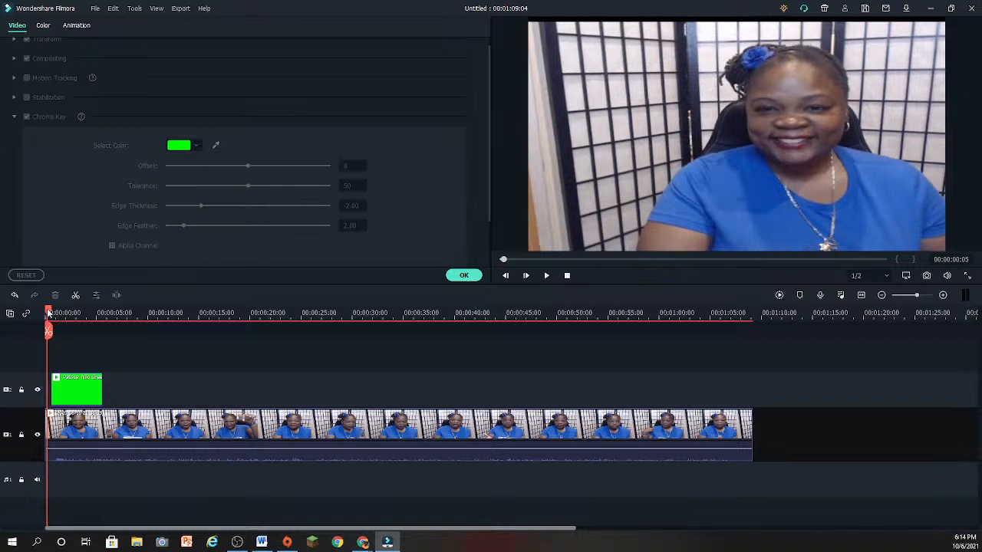
pyautogui.click(546, 280)
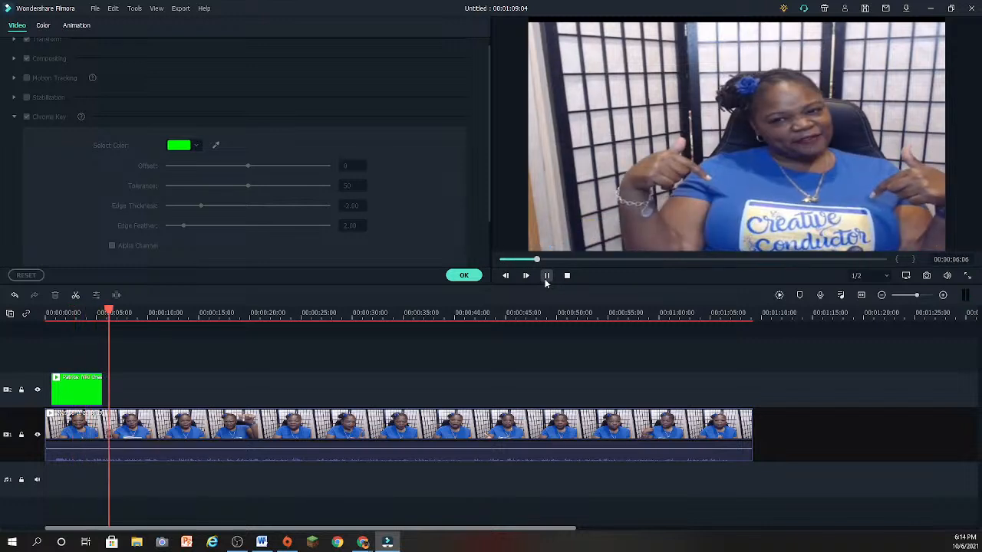
pyautogui.click(463, 275)
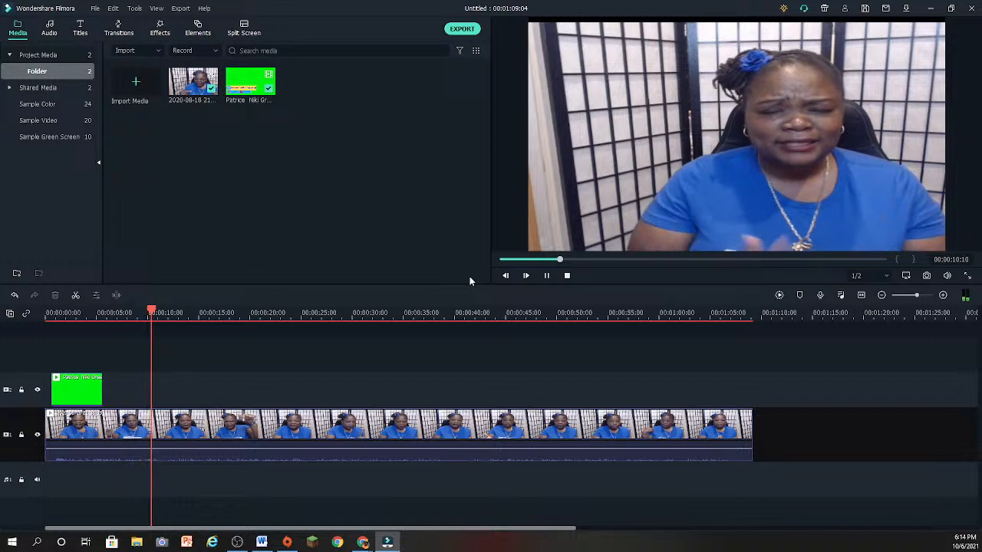
pyautogui.click(566, 275)
pyautogui.click(567, 275)
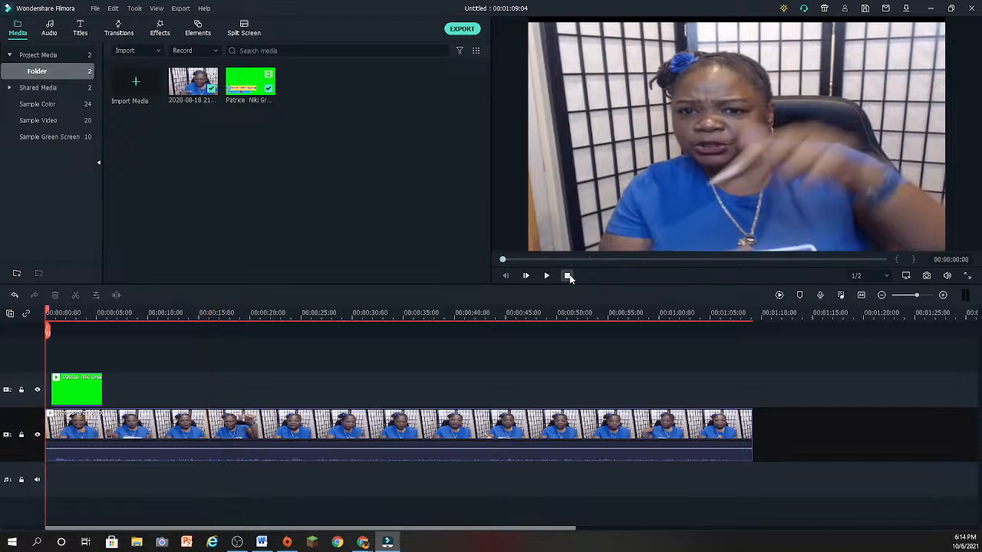
# - Switch from Filmora to Canva in the browser and open the full list of your designs from the home page
pyautogui.click(929, 11)
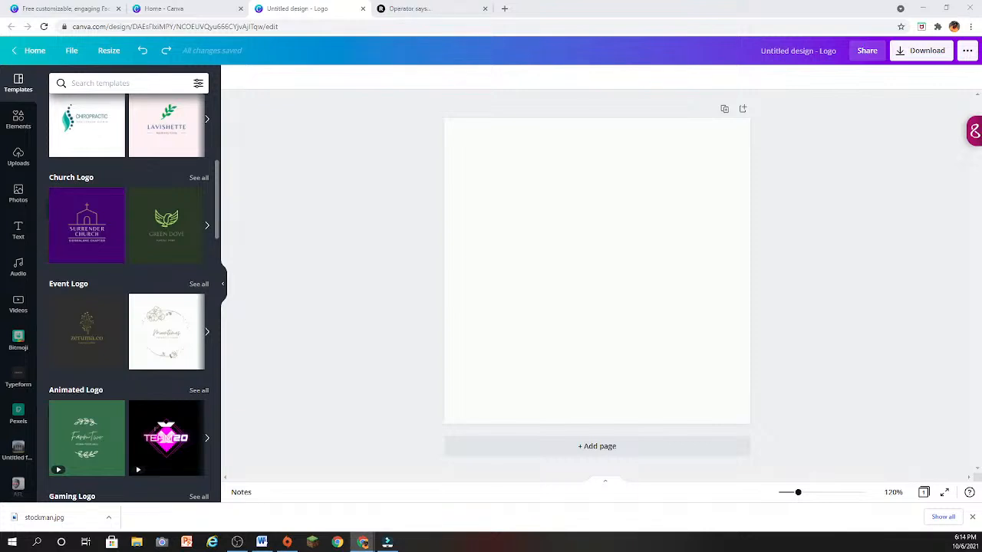
pyautogui.click(51, 6)
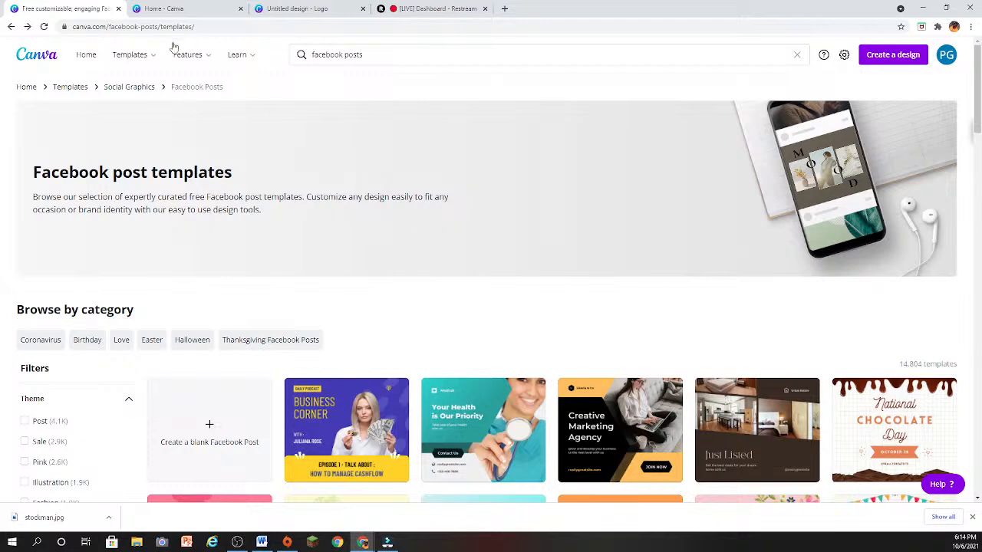
pyautogui.click(89, 56)
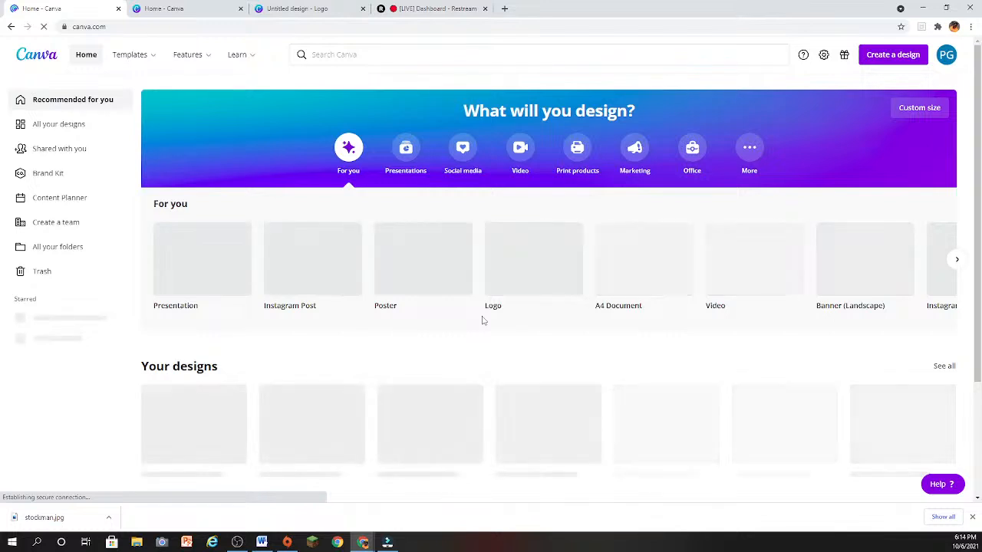
pyautogui.click(944, 366)
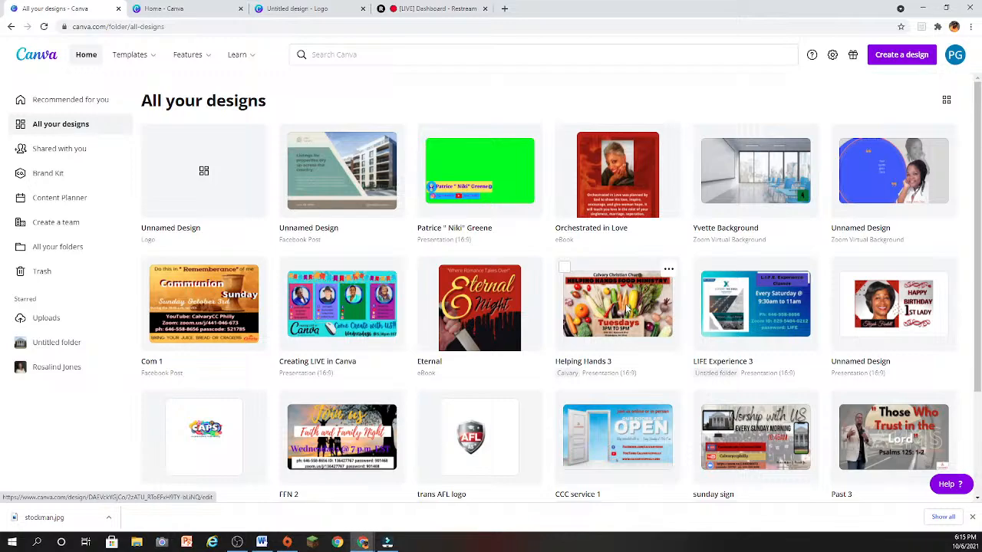
# - Browse the saved designs and open the png.creates website design for editing
pyautogui.scroll(-3, 628, 309)
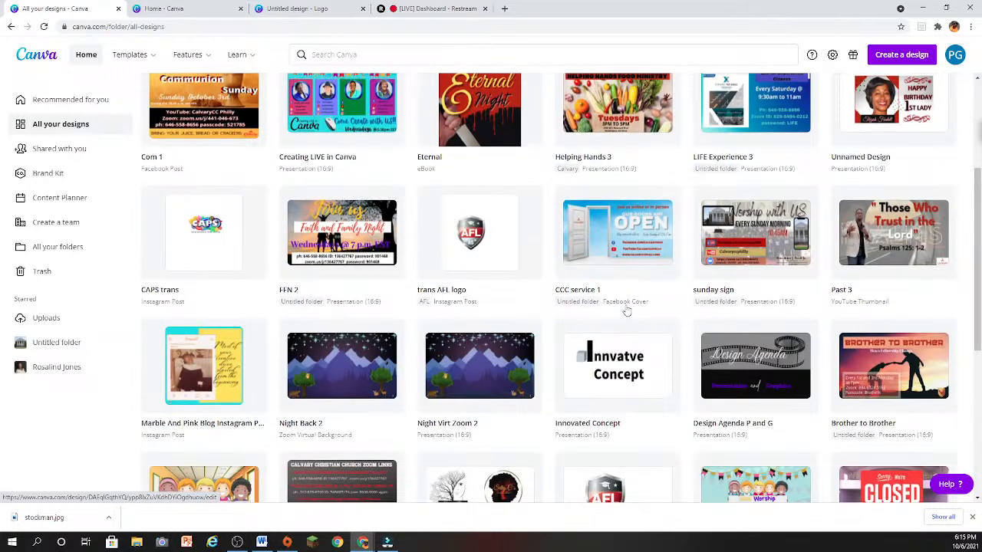
pyautogui.scroll(-1, 628, 311)
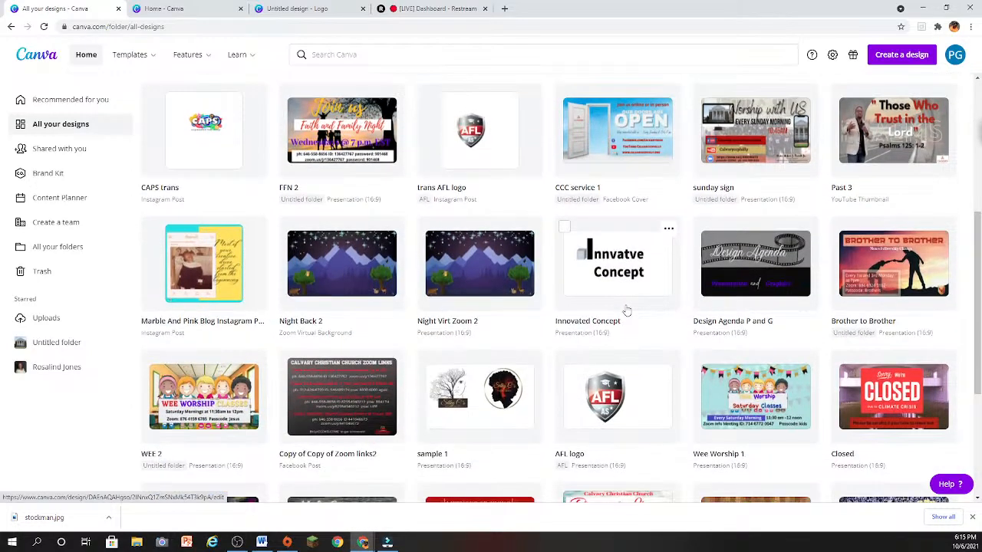
pyautogui.scroll(-1, 627, 310)
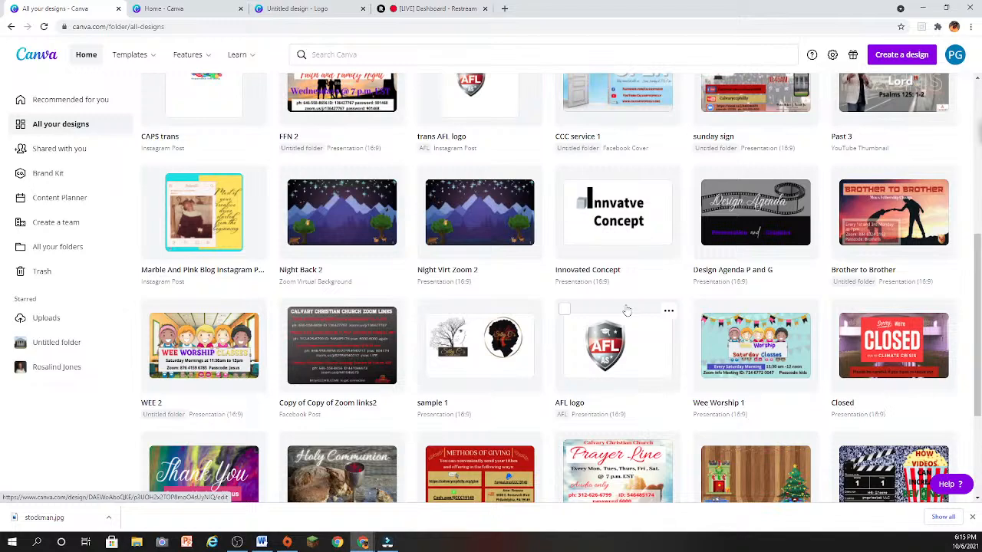
pyautogui.scroll(-3, 626, 310)
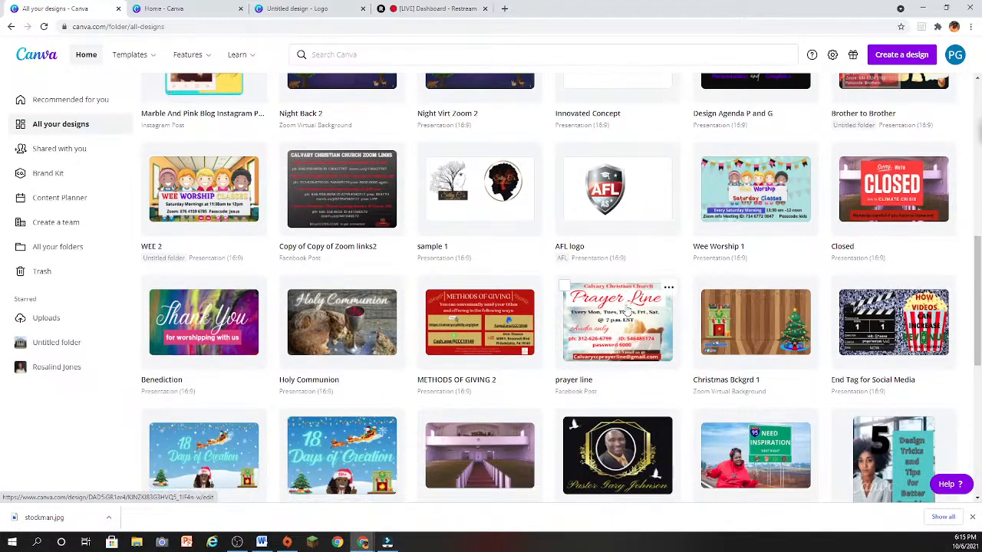
pyautogui.scroll(-4, 628, 311)
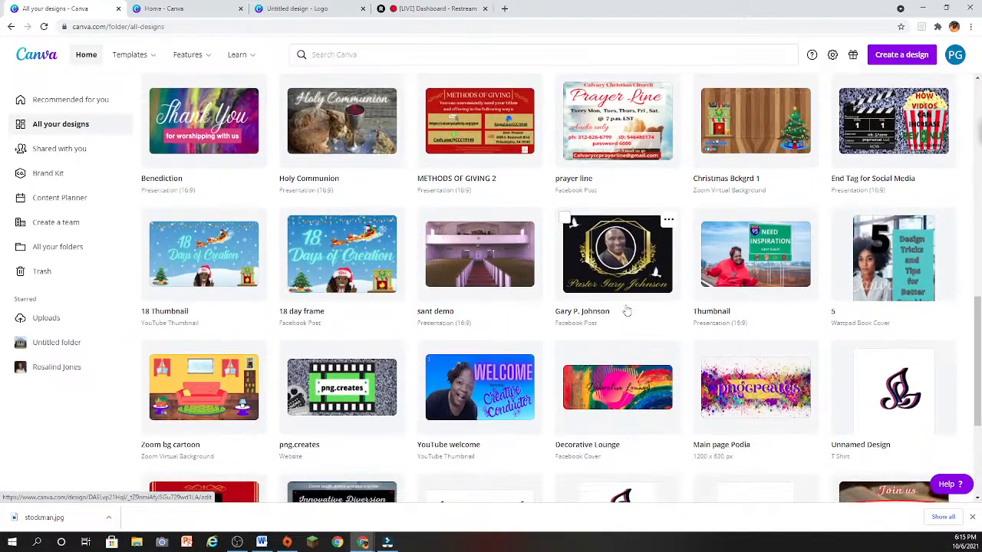
pyautogui.scroll(-2, 627, 309)
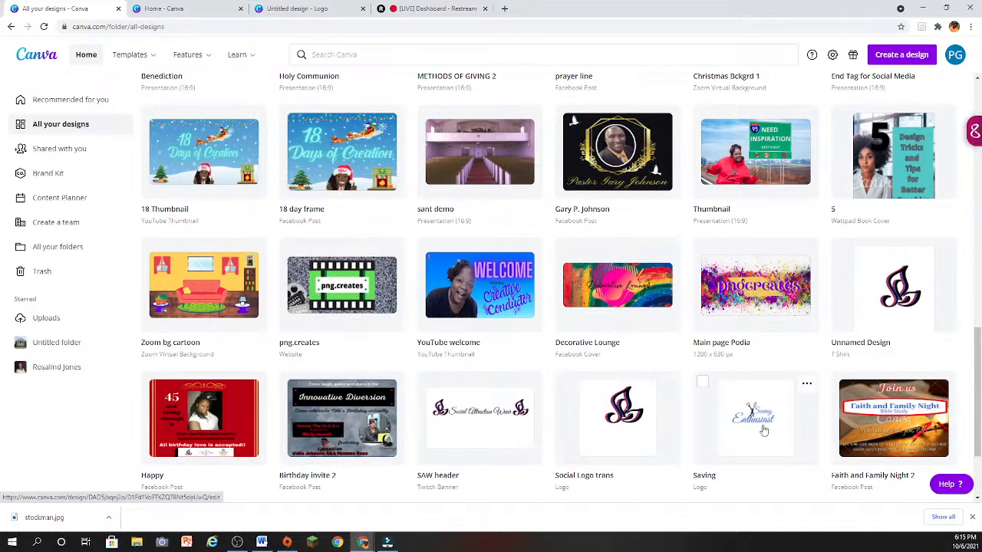
pyautogui.click(340, 293)
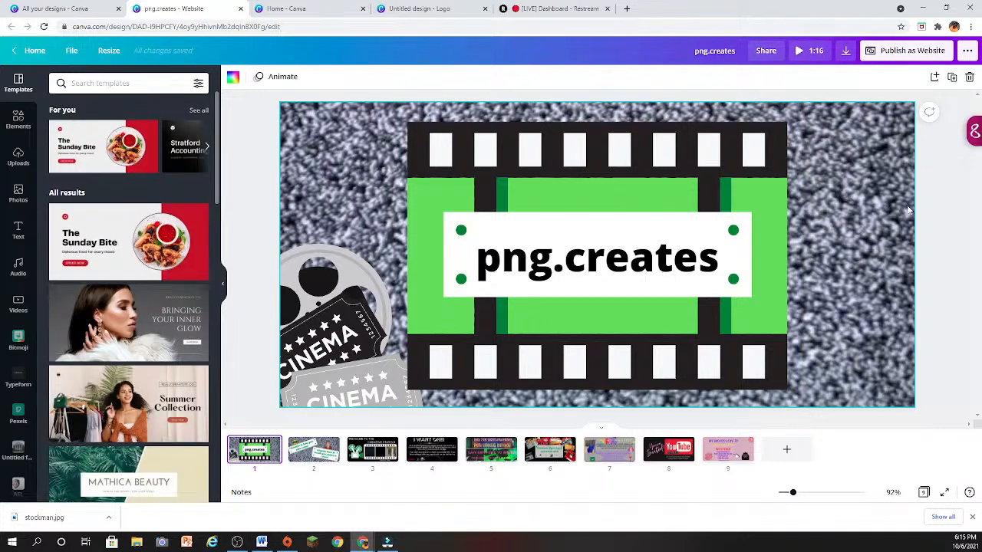
# - Go to the "Welcome to the Creation Station" page and play each of the three videos in its film strip
pyautogui.scroll(-2, 875, 253)
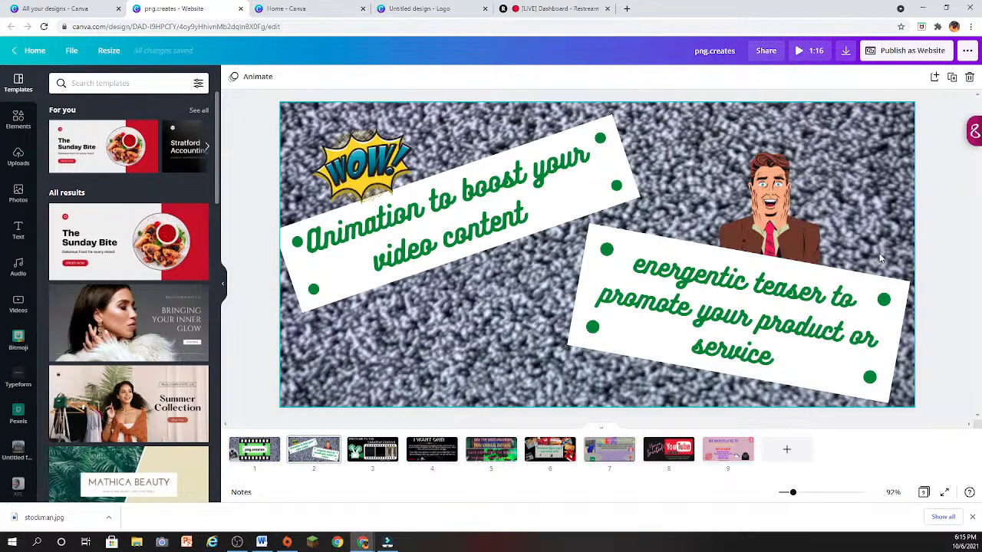
pyautogui.scroll(-2, 882, 261)
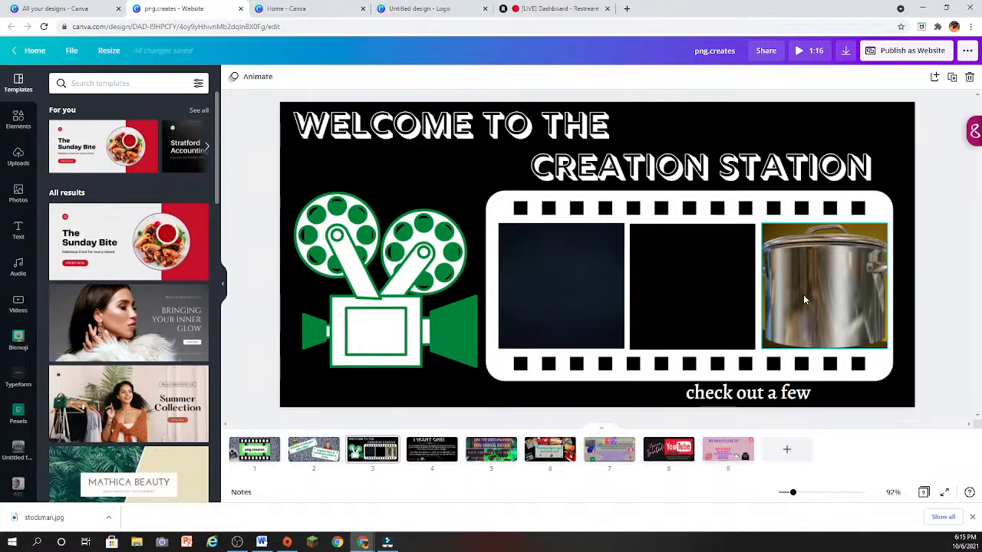
pyautogui.click(564, 301)
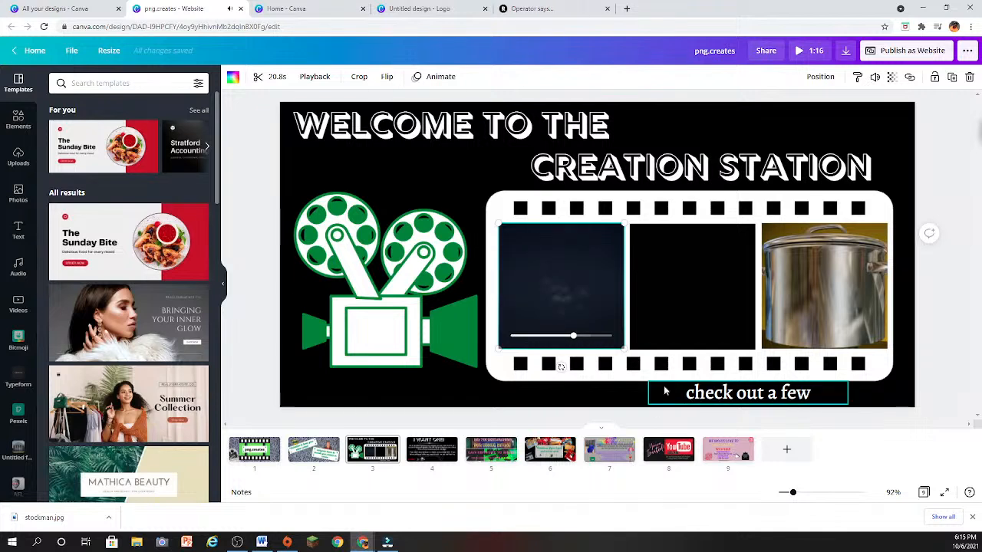
pyautogui.click(679, 293)
pyautogui.click(691, 292)
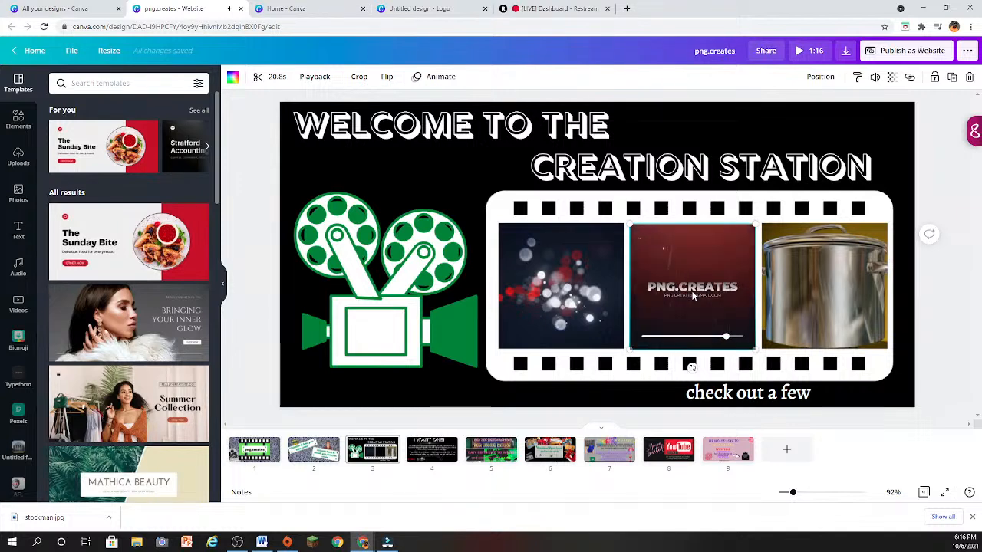
pyautogui.click(821, 298)
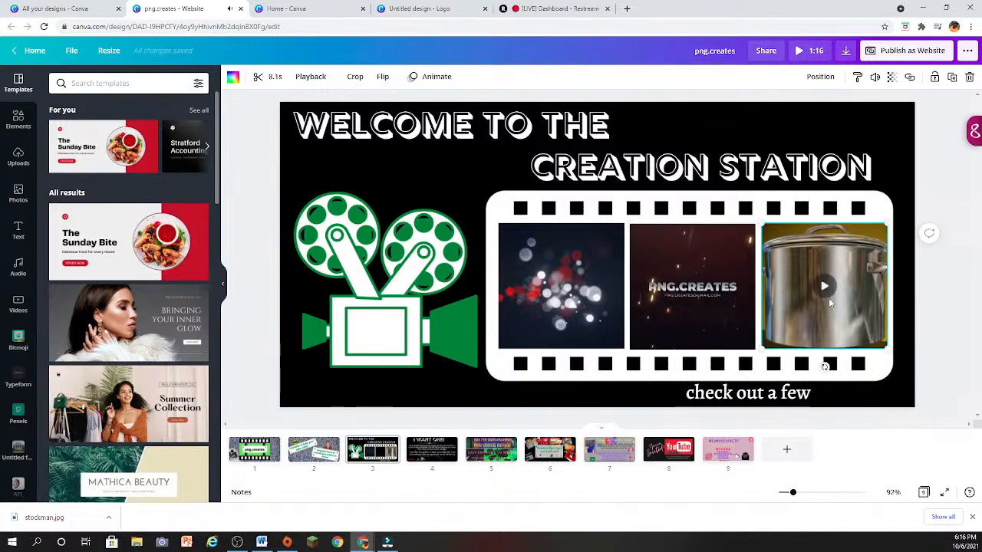
pyautogui.click(815, 298)
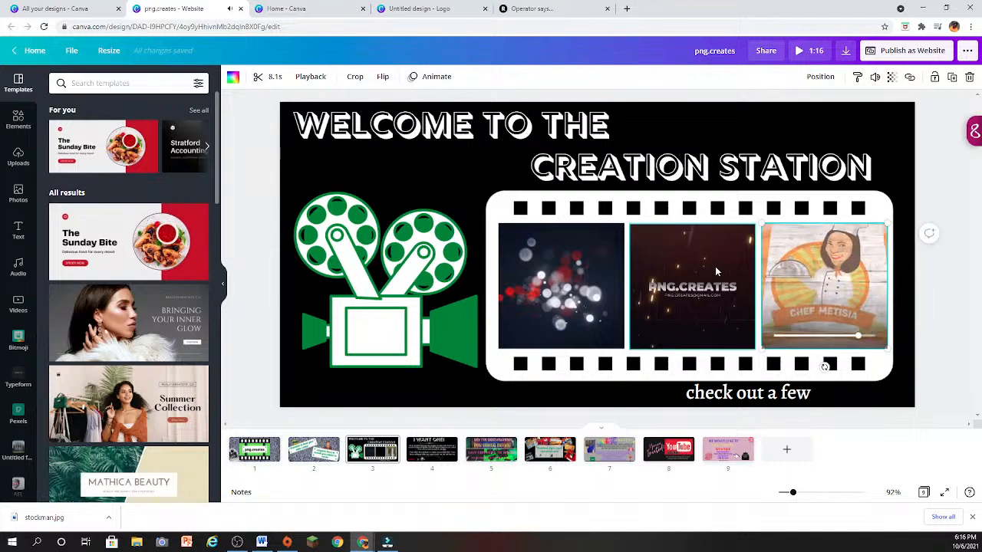
# - Show the "I WANT ONE!" page and select the double-arrow graphic beside "click here" to review the link area
pyautogui.scroll(-1, 649, 290)
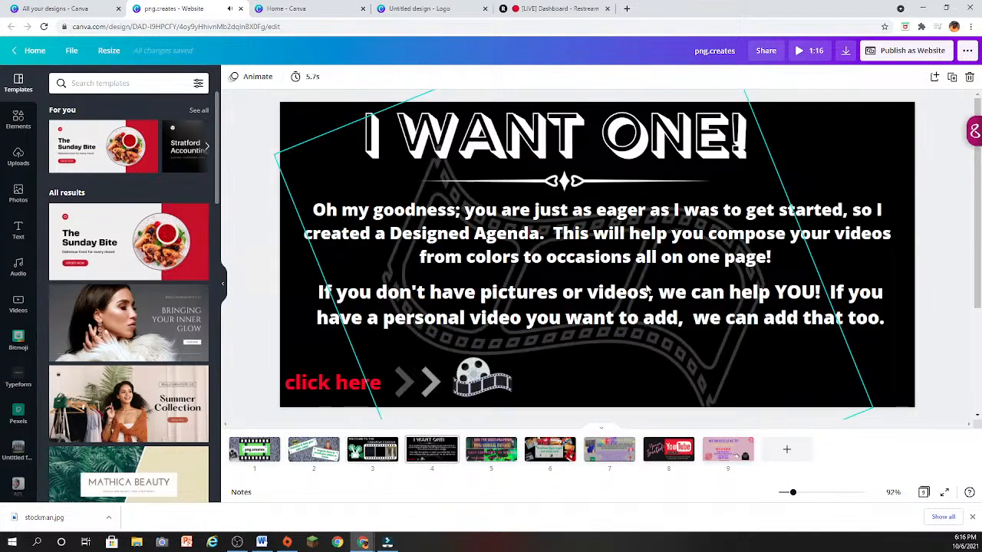
pyautogui.click(413, 383)
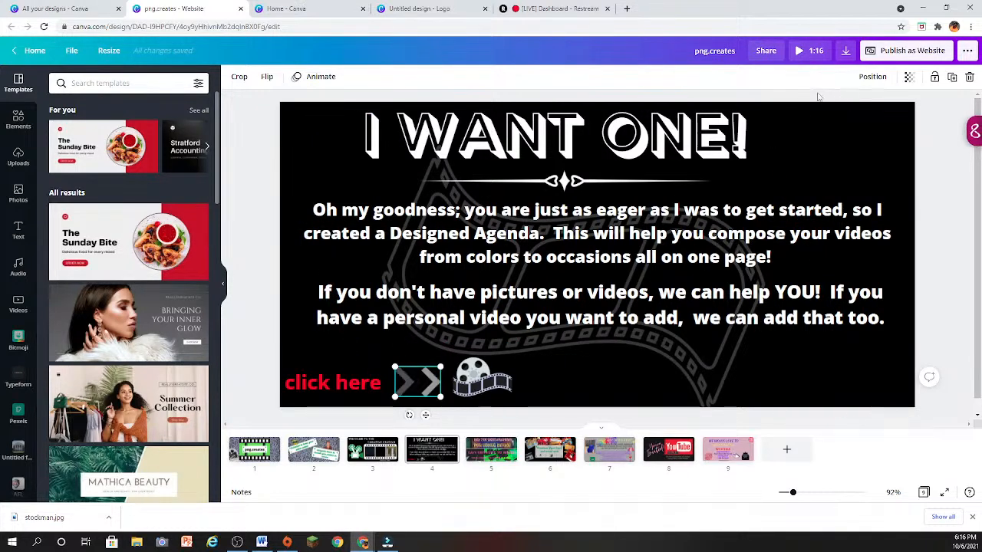
pyautogui.scroll(-3, 521, 307)
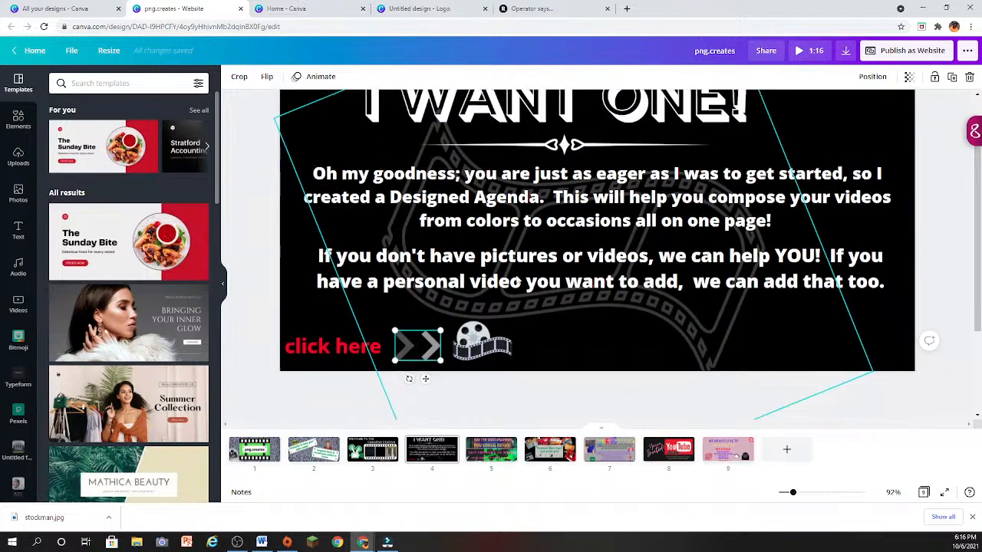
pyautogui.scroll(3, 536, 353)
pyautogui.scroll(-3, 536, 353)
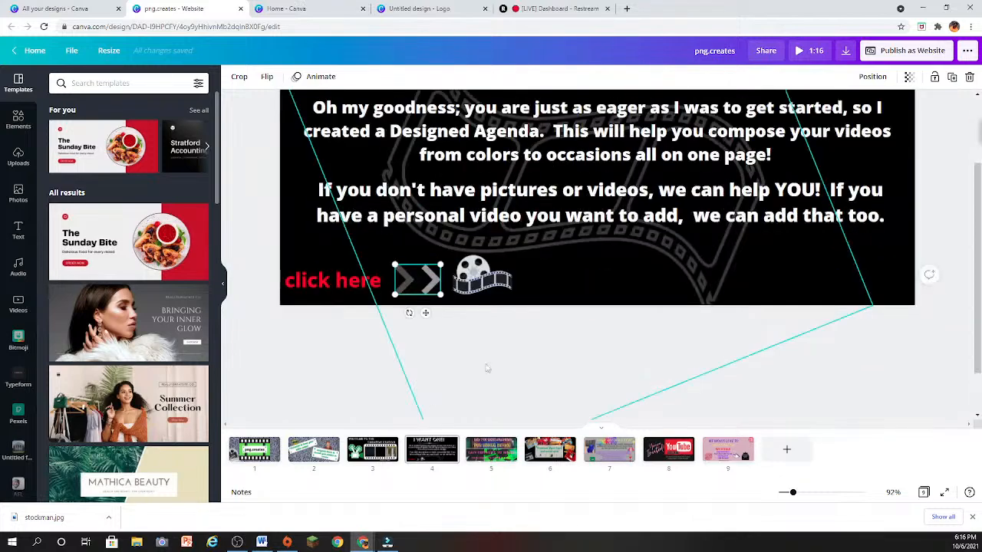
pyautogui.scroll(3, 486, 368)
pyautogui.scroll(-3, 526, 394)
pyautogui.scroll(3, 740, 399)
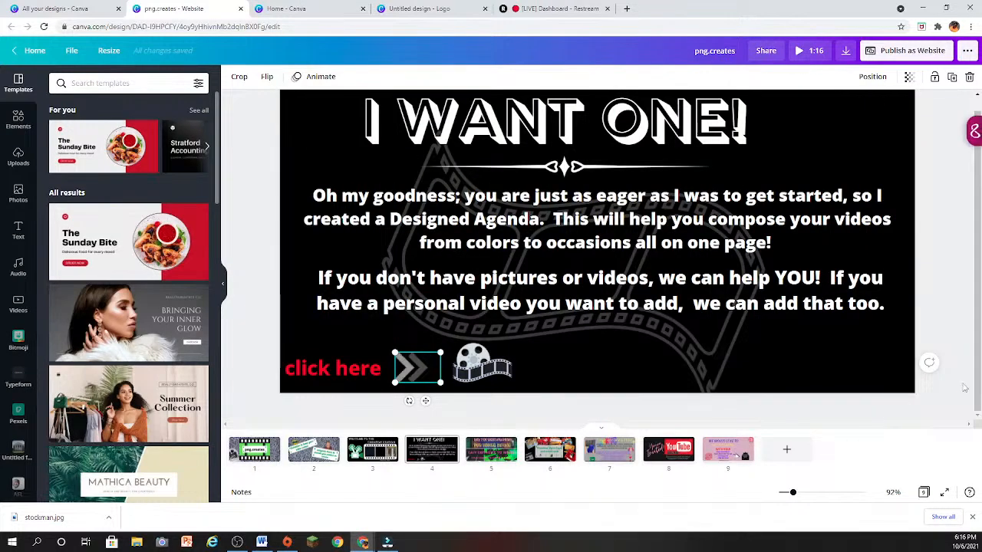
# - Review pages 5 through 9 of the website design one after another, ending on the "Keep Creating With You" page
pyautogui.click(507, 444)
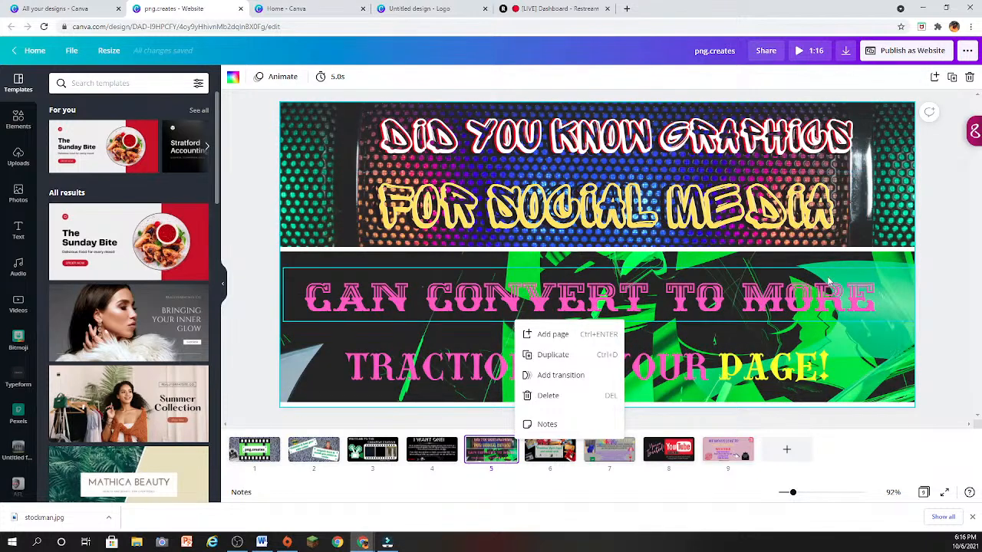
pyautogui.click(837, 450)
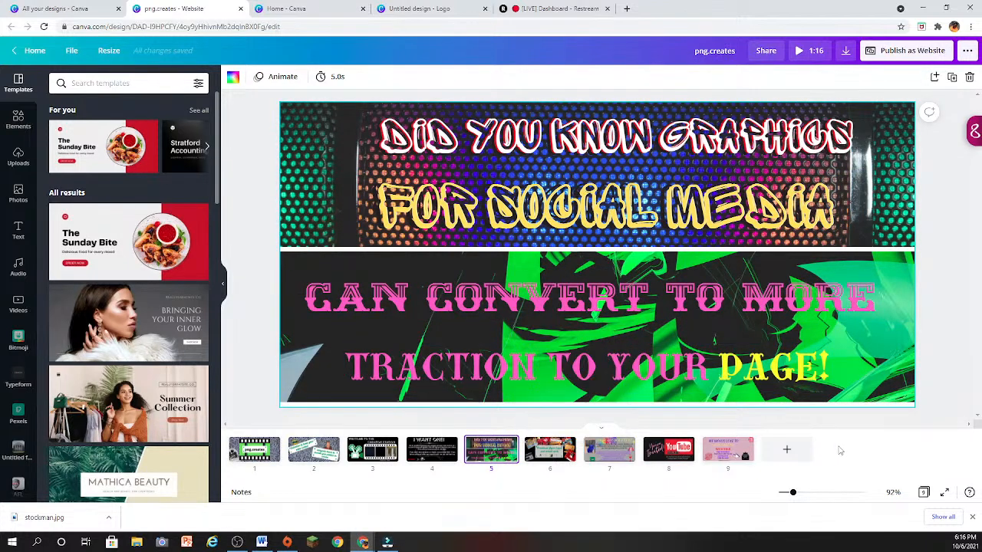
pyautogui.click(550, 449)
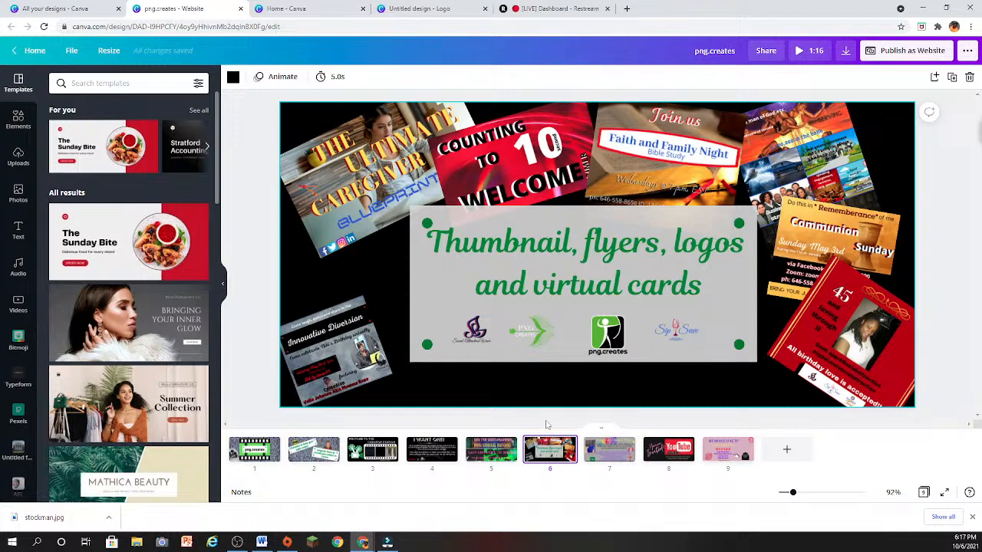
pyautogui.click(595, 453)
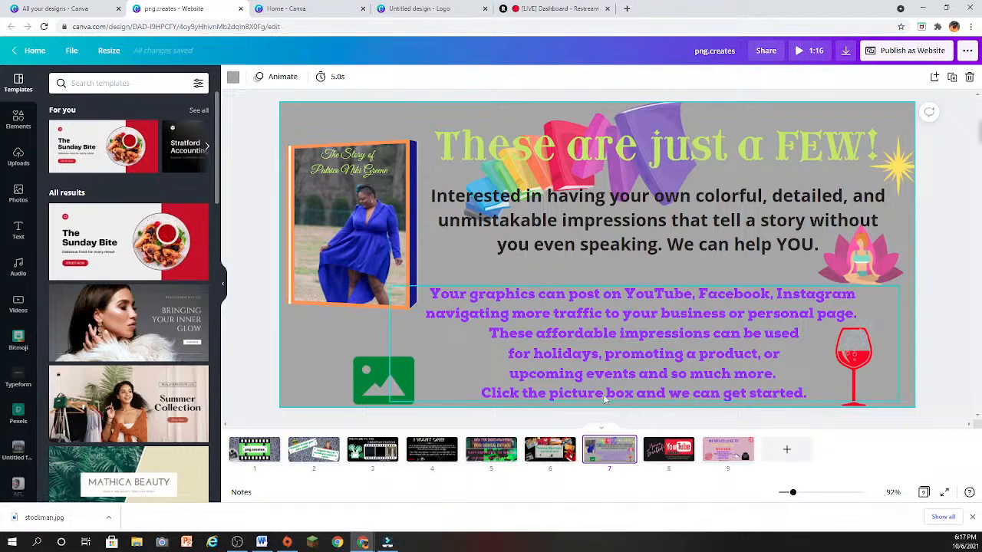
pyautogui.click(656, 452)
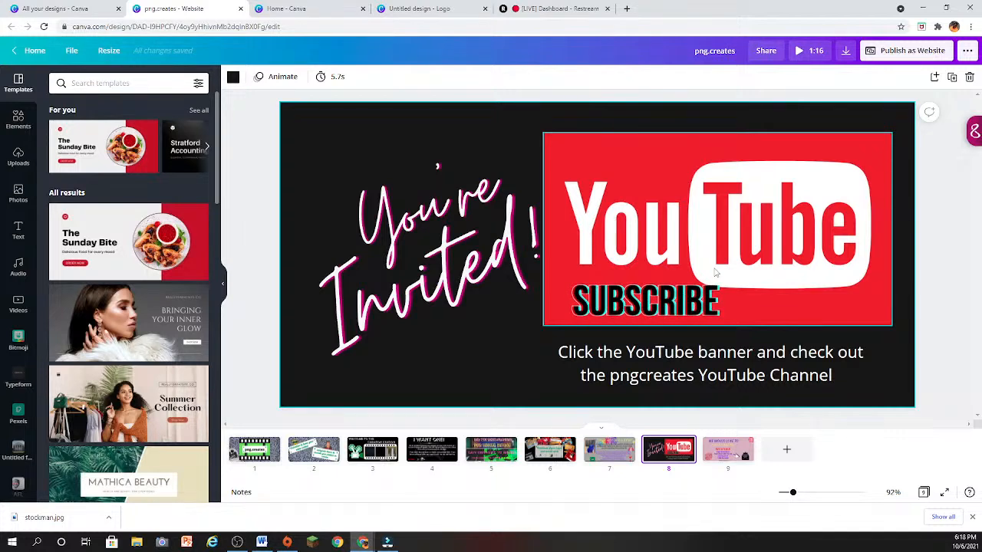
pyautogui.click(743, 446)
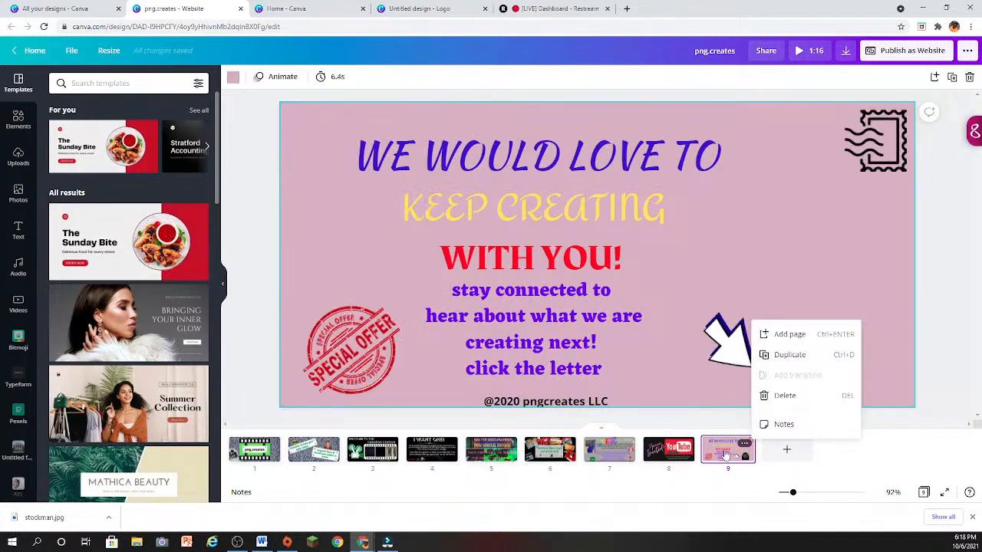
pyautogui.click(918, 316)
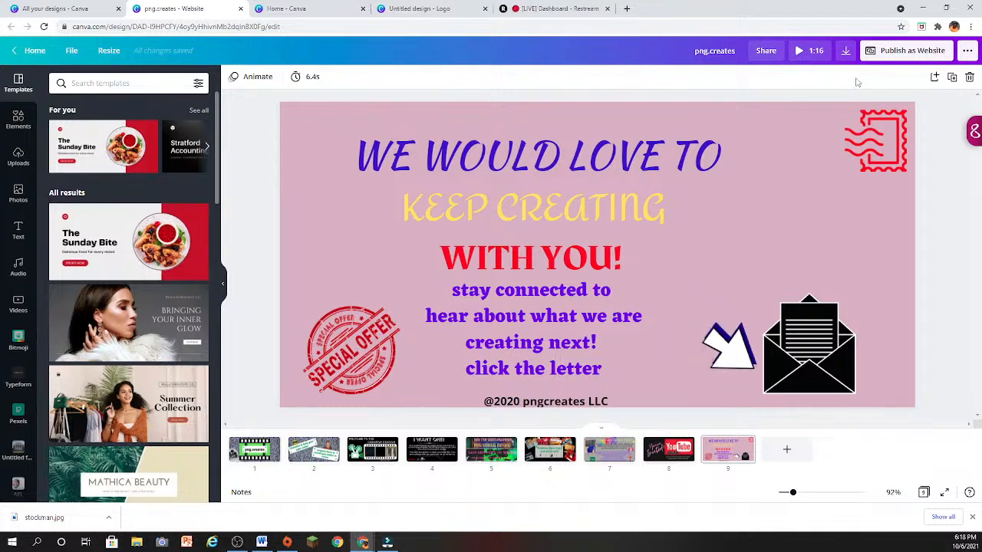
# - Preview the Classic navigation and Scrolling web styles for publishing the design as a website, and close the publishing options
pyautogui.click(883, 57)
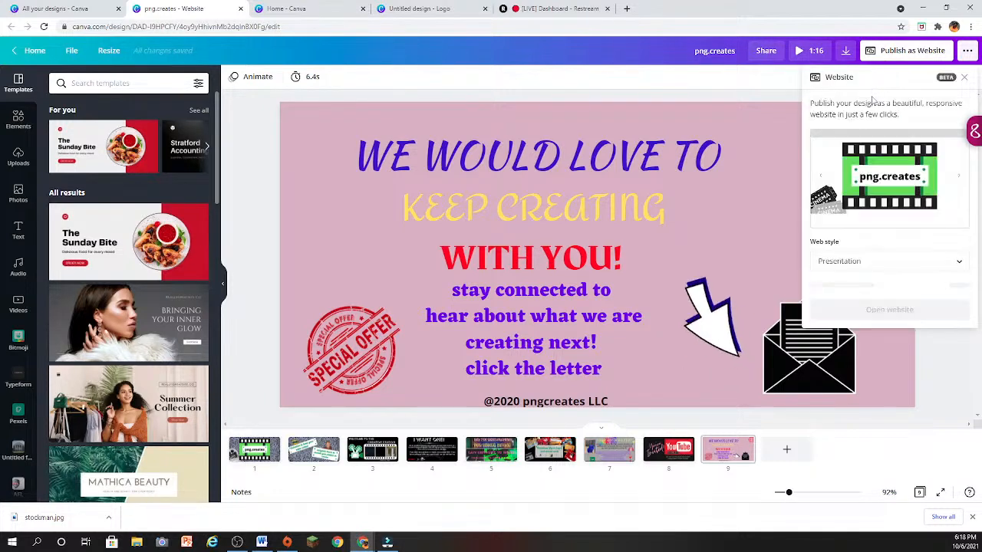
pyautogui.click(888, 262)
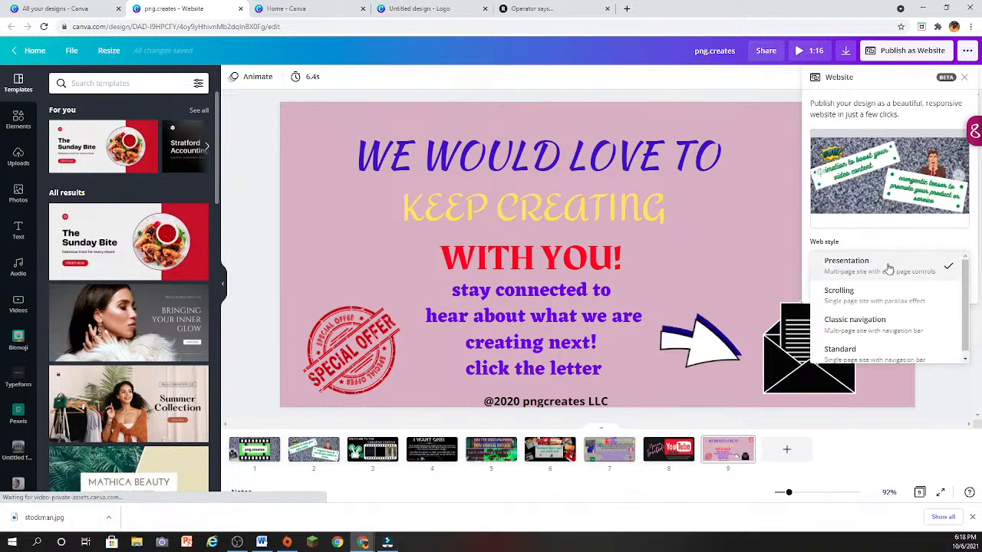
pyautogui.click(878, 326)
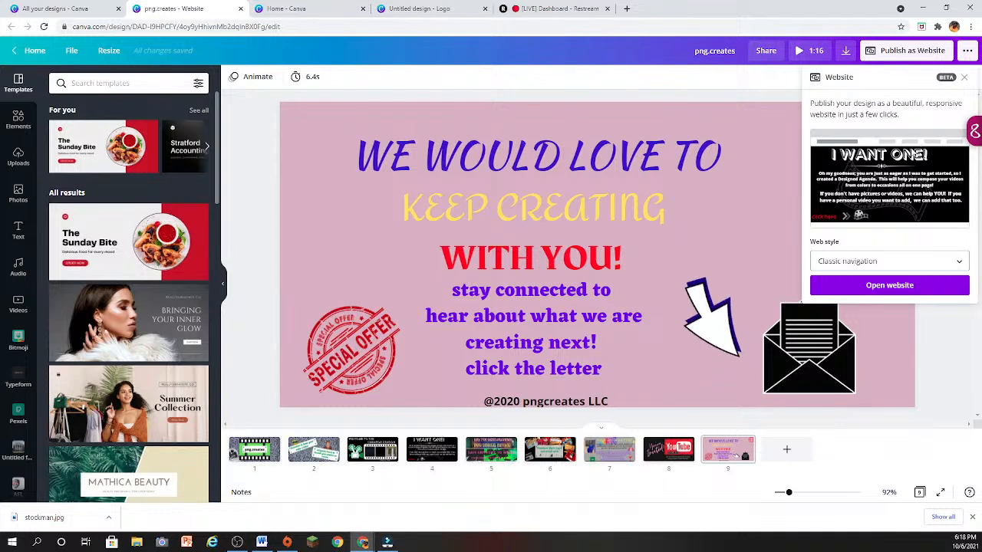
pyautogui.click(905, 261)
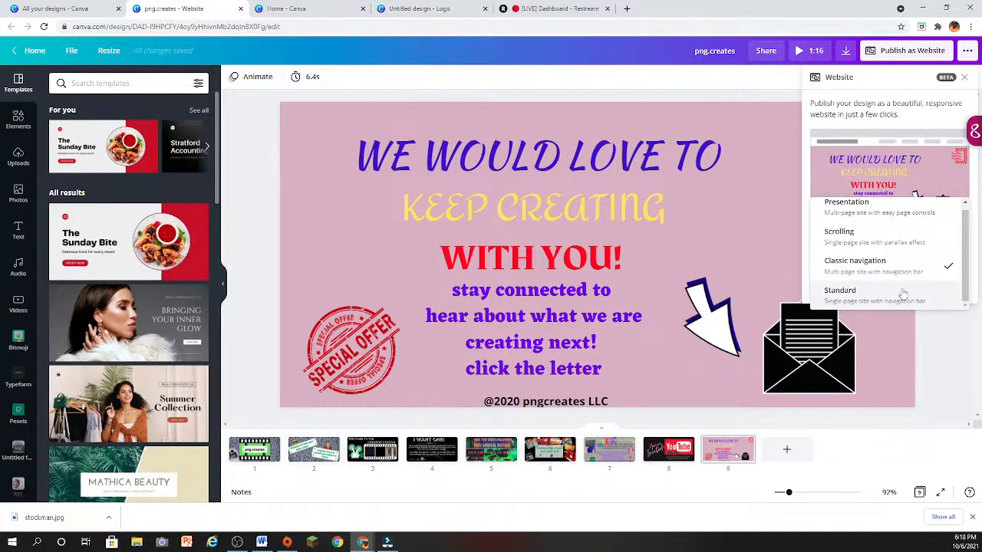
pyautogui.click(896, 234)
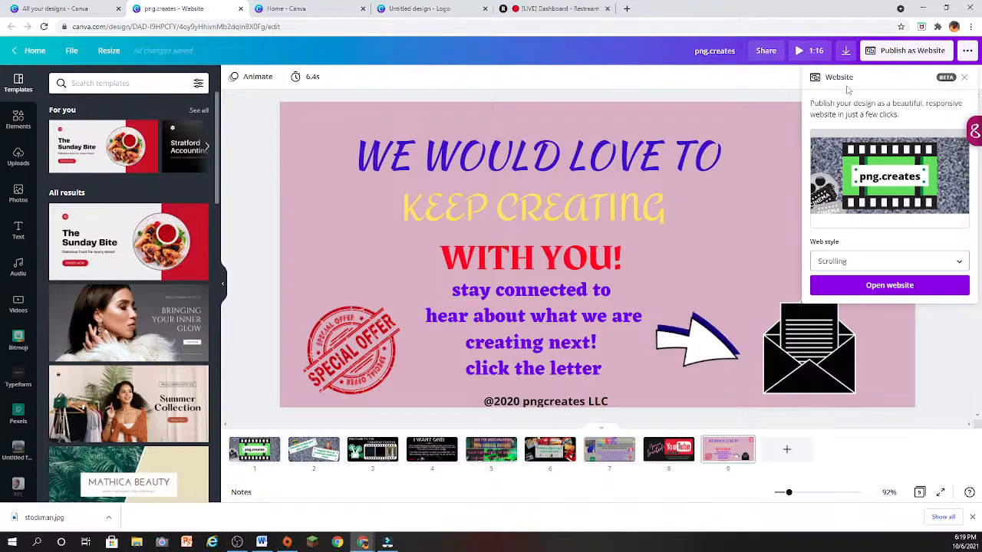
pyautogui.click(775, 96)
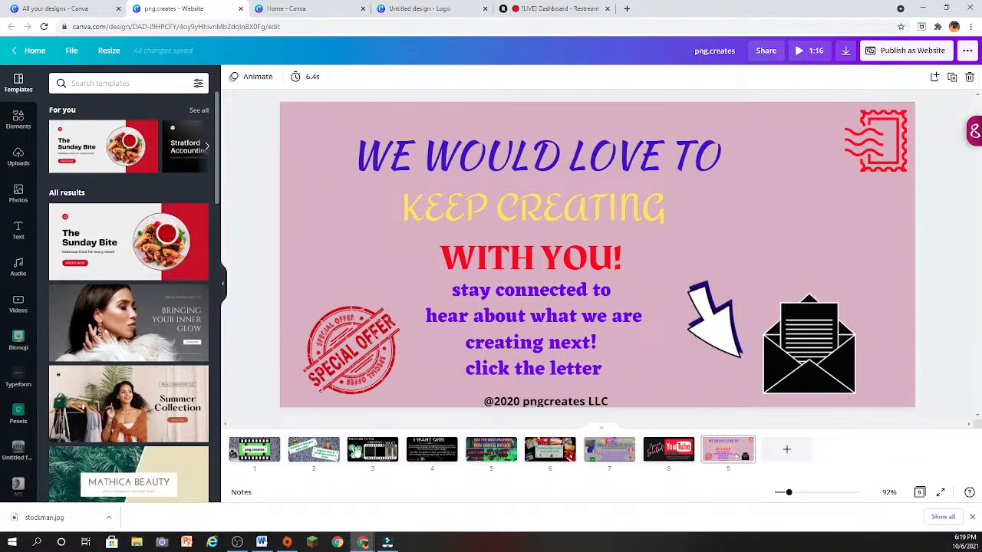
# - Revisit the "Welcome to the Creation Station" page and view the full "I WANT ONE!" page of the website design
pyautogui.click(355, 451)
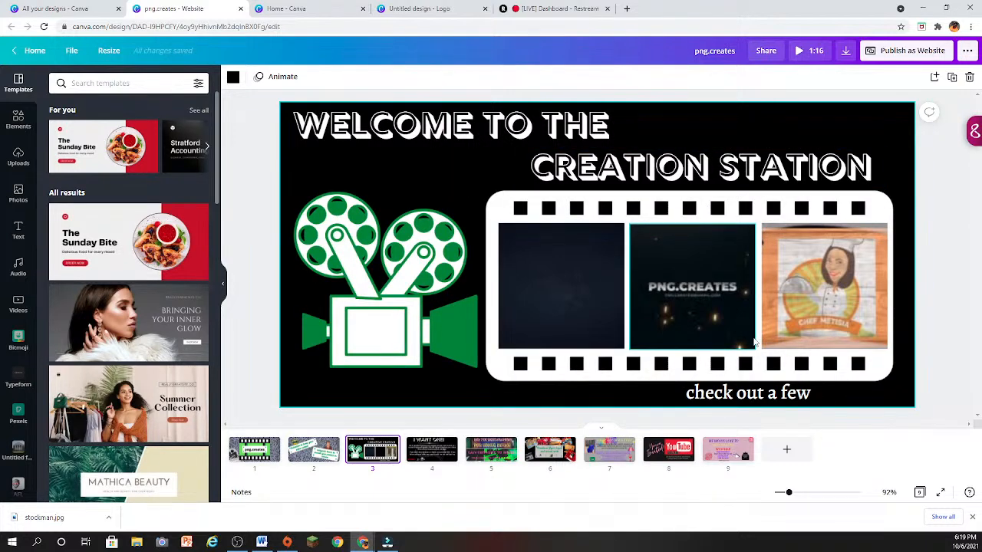
pyautogui.scroll(-1, 754, 342)
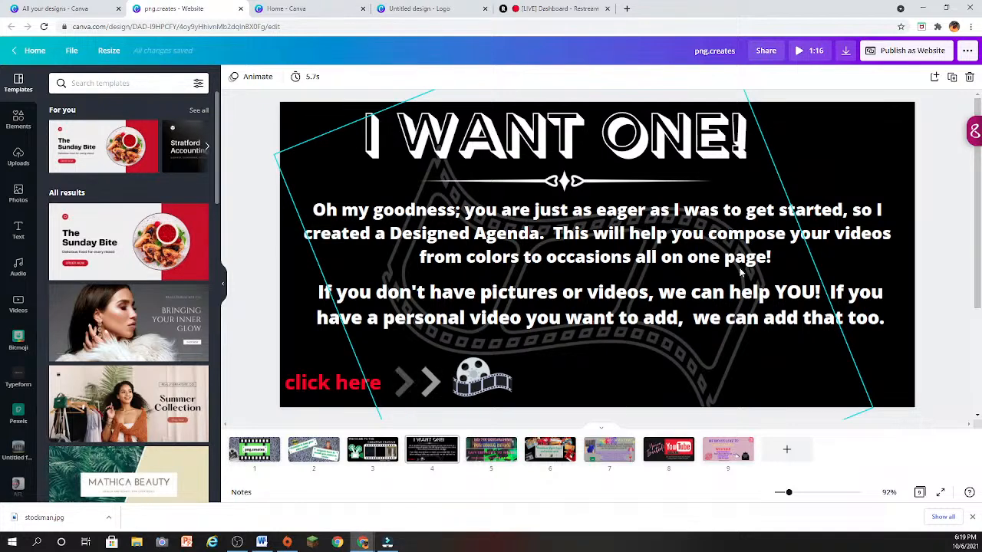
pyautogui.scroll(-1, 741, 273)
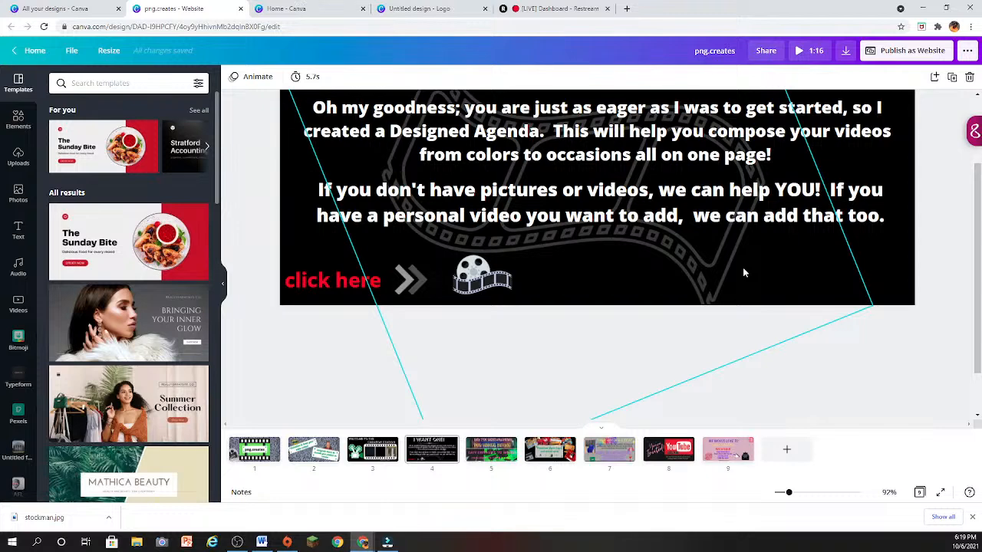
pyautogui.scroll(2, 743, 273)
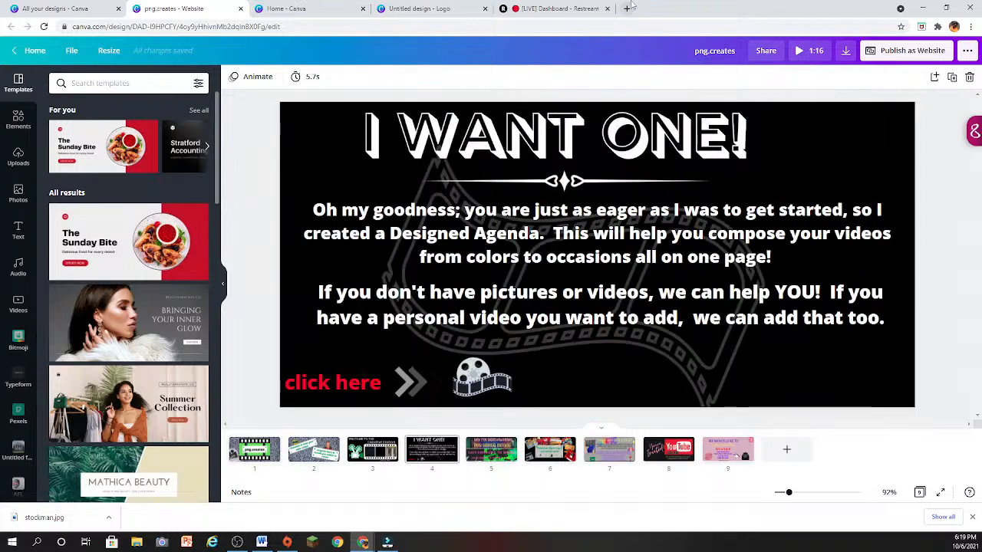
# - Examine the five pages of the Gray Elegant Jewelry Store Website template and return to the website template list
pyautogui.click(153, 341)
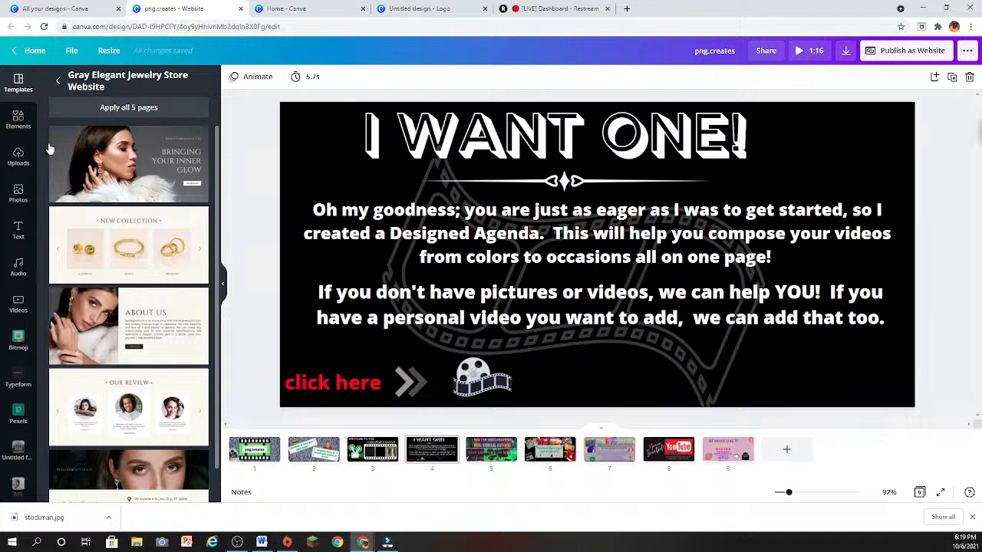
pyautogui.scroll(-1, 154, 270)
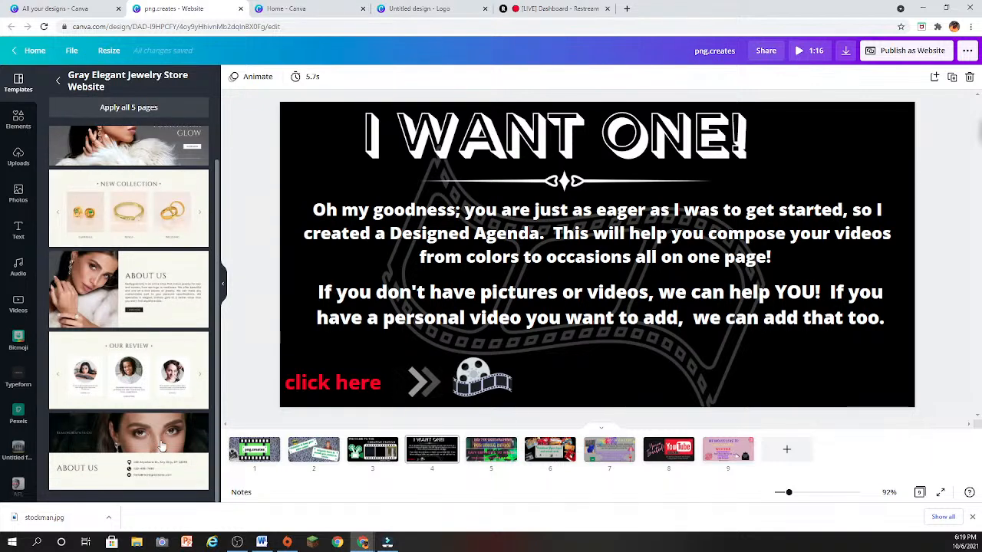
pyautogui.scroll(1, 161, 445)
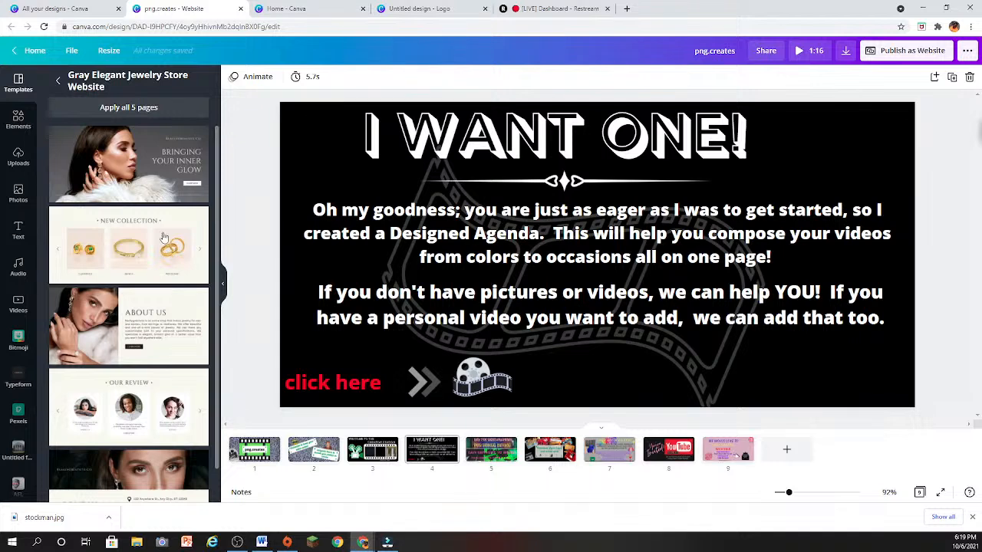
pyautogui.scroll(-1, 145, 427)
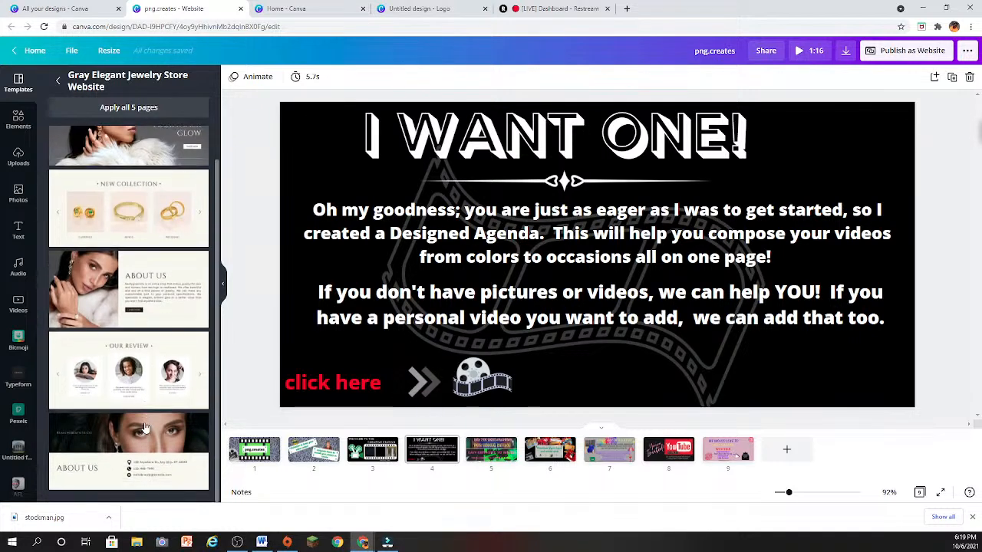
pyautogui.click(57, 80)
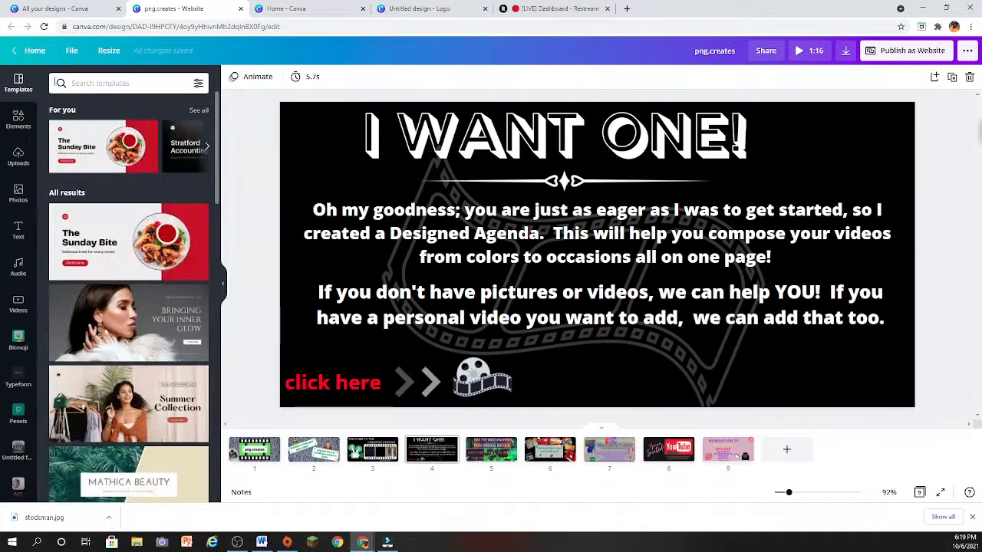
# - Close the png.creates website design and browse the recommended and suggested designs on the Discover Templates page
pyautogui.click(241, 10)
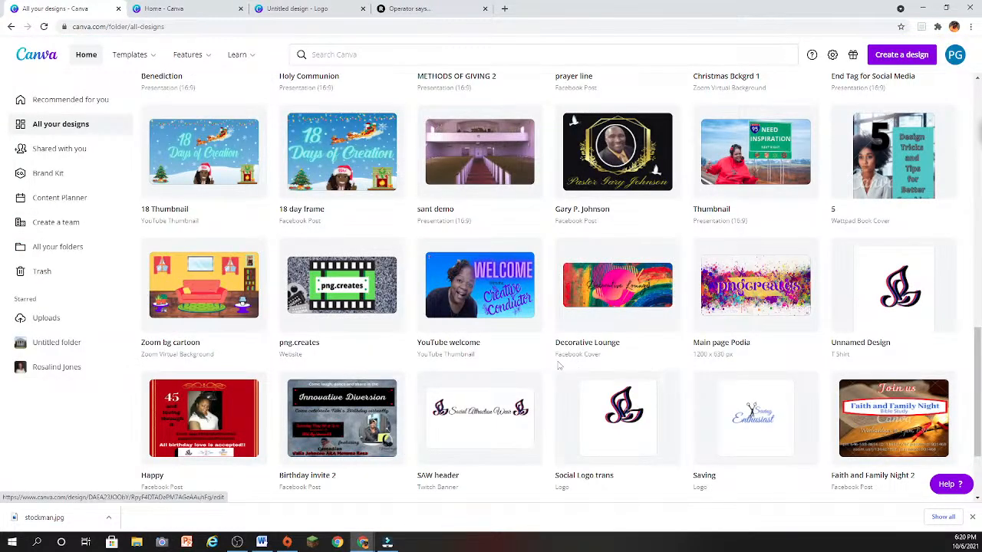
pyautogui.scroll(1, 179, 323)
pyautogui.scroll(2, 180, 323)
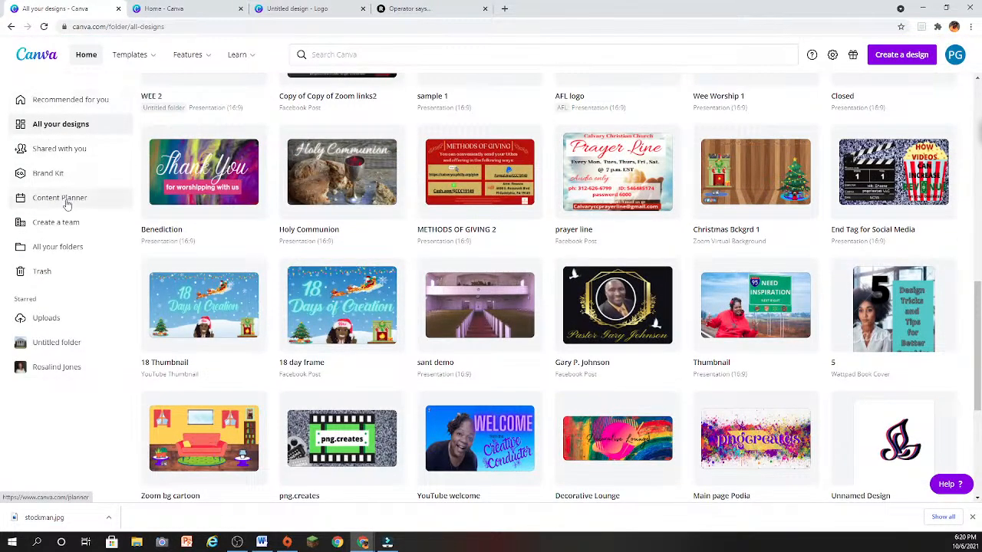
pyautogui.click(131, 54)
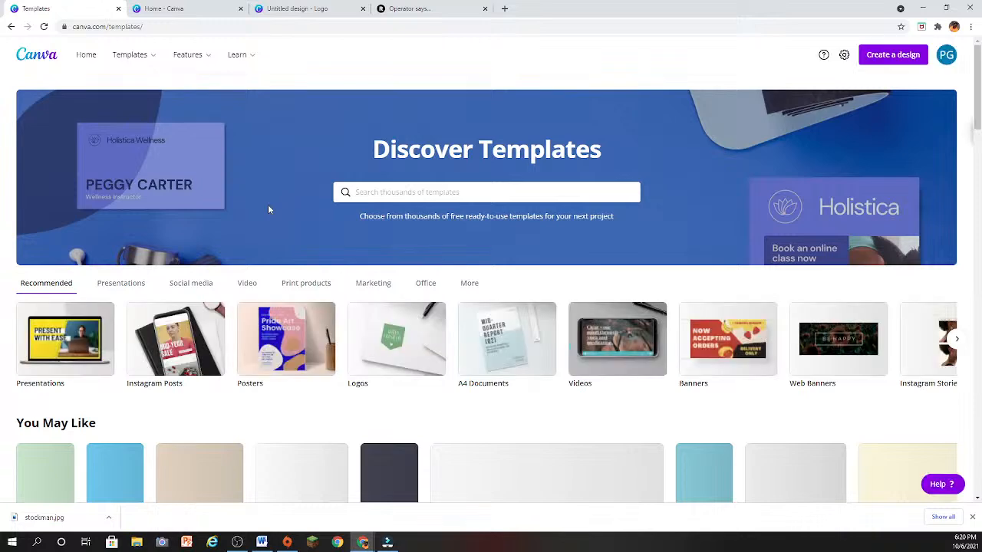
pyautogui.scroll(-2, 342, 347)
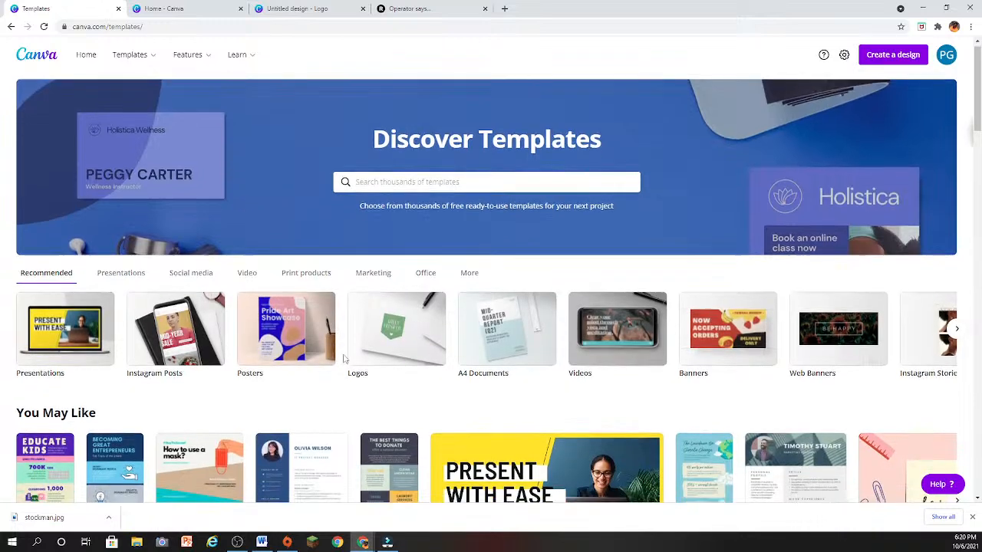
pyautogui.scroll(-4, 344, 361)
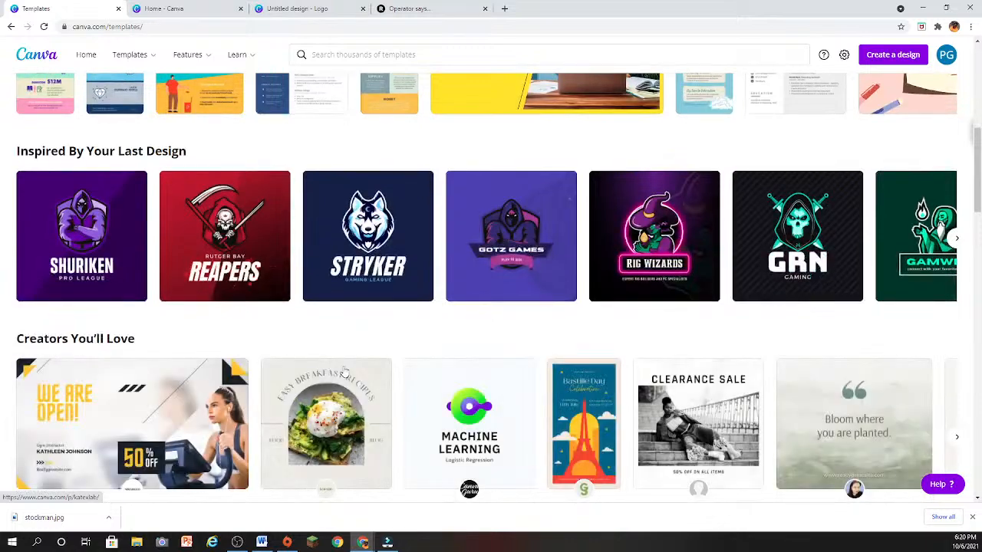
pyautogui.scroll(4, 344, 373)
pyautogui.scroll(1, 345, 373)
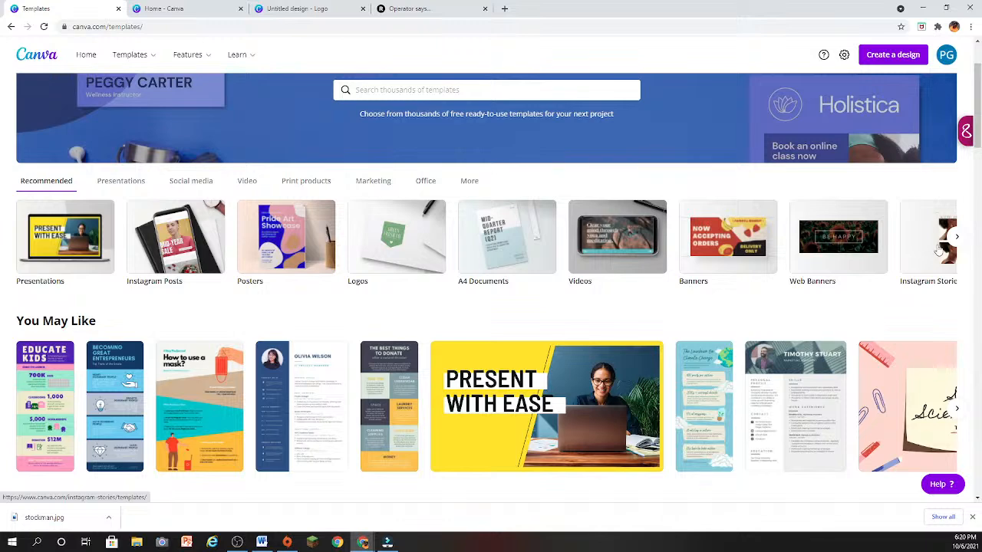
# - Browse the presentation templates and create a design from the Welcome Back Plant Themed School Presentation template
pyautogui.click(89, 252)
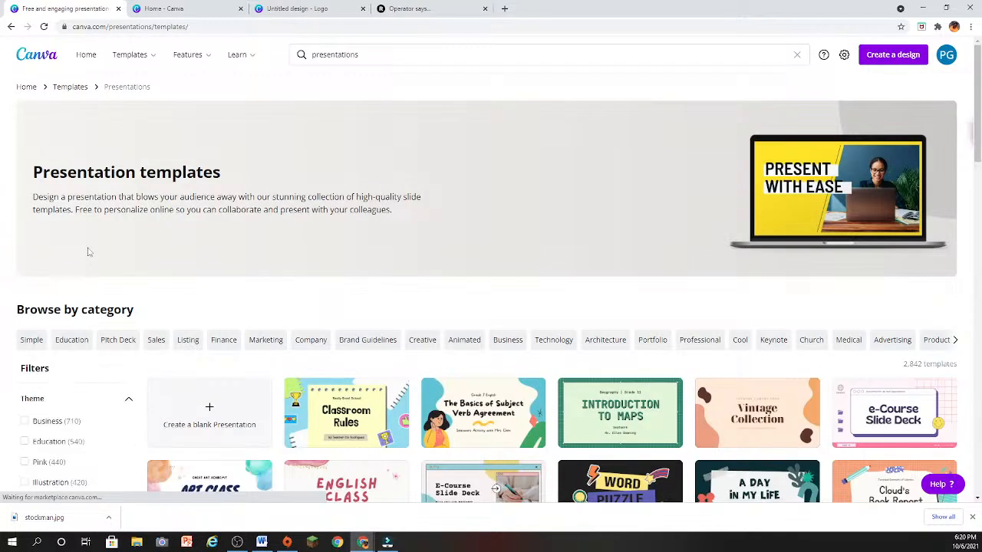
pyautogui.scroll(-2, 363, 381)
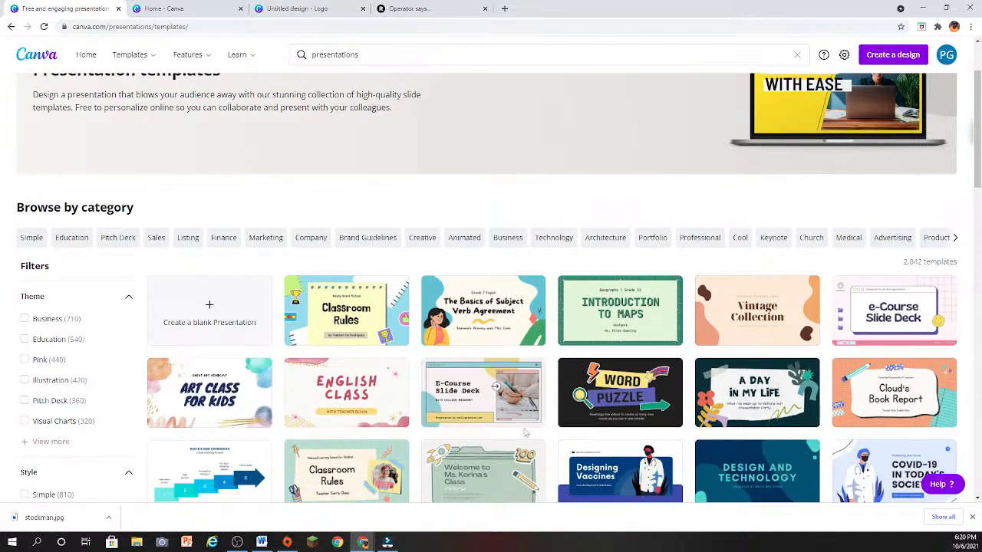
pyautogui.scroll(-2, 526, 433)
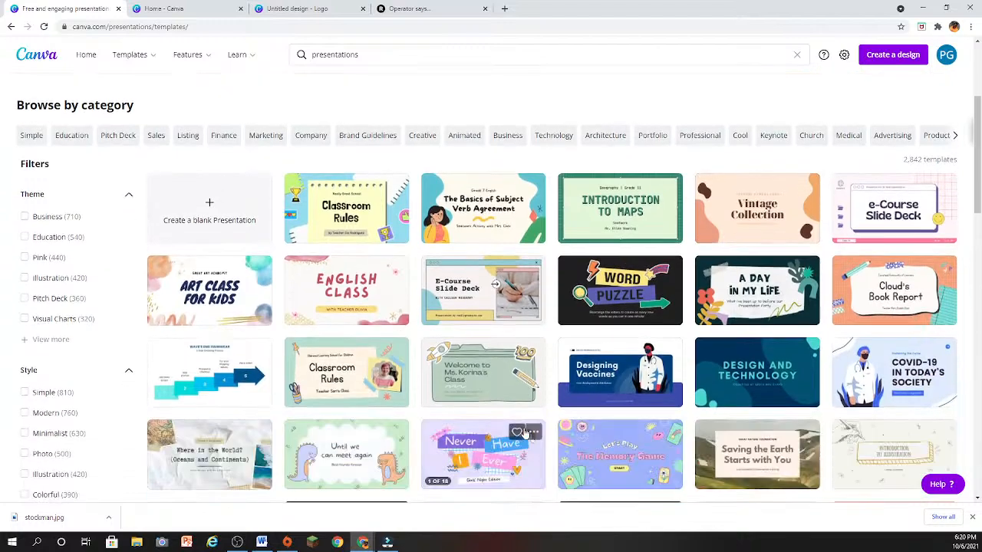
pyautogui.scroll(-4, 525, 434)
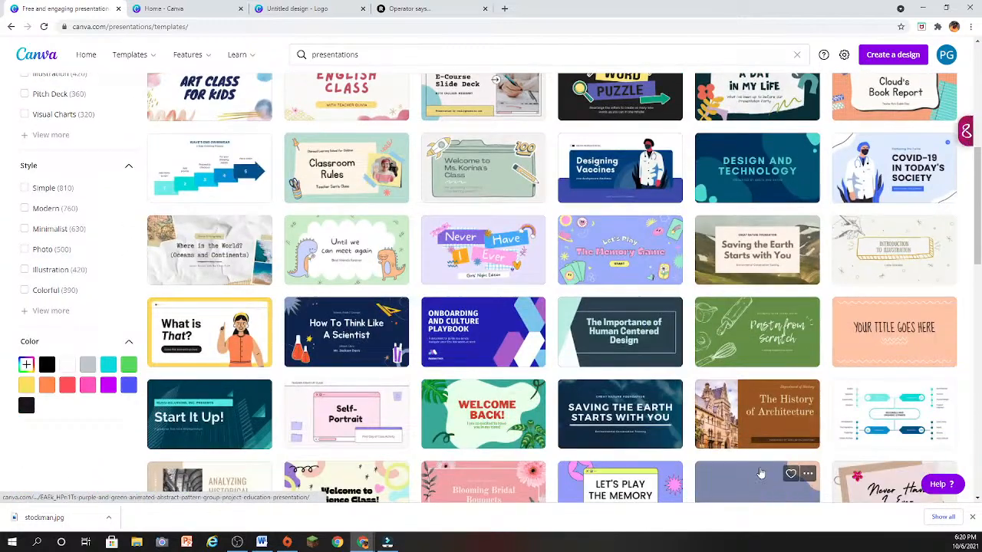
pyautogui.click(484, 426)
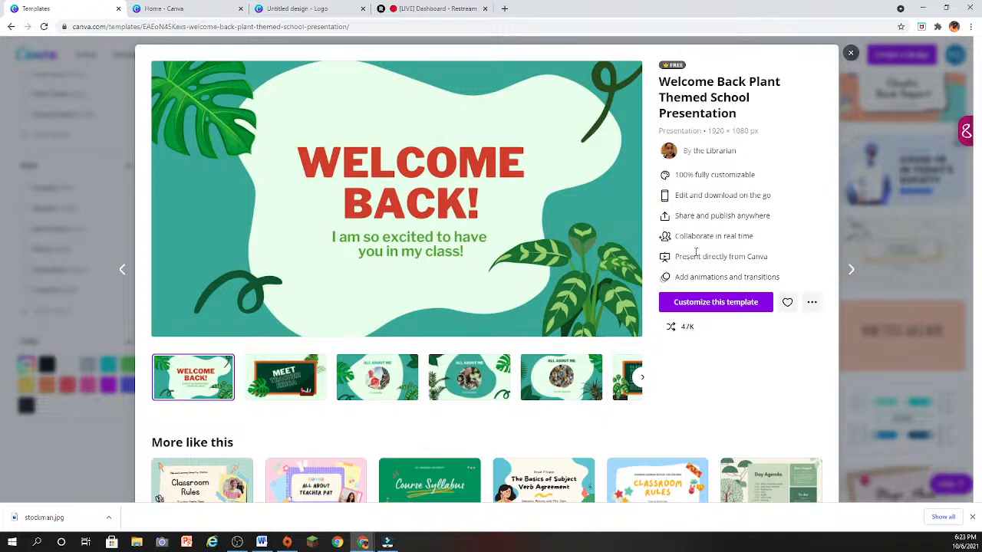
pyautogui.click(531, 235)
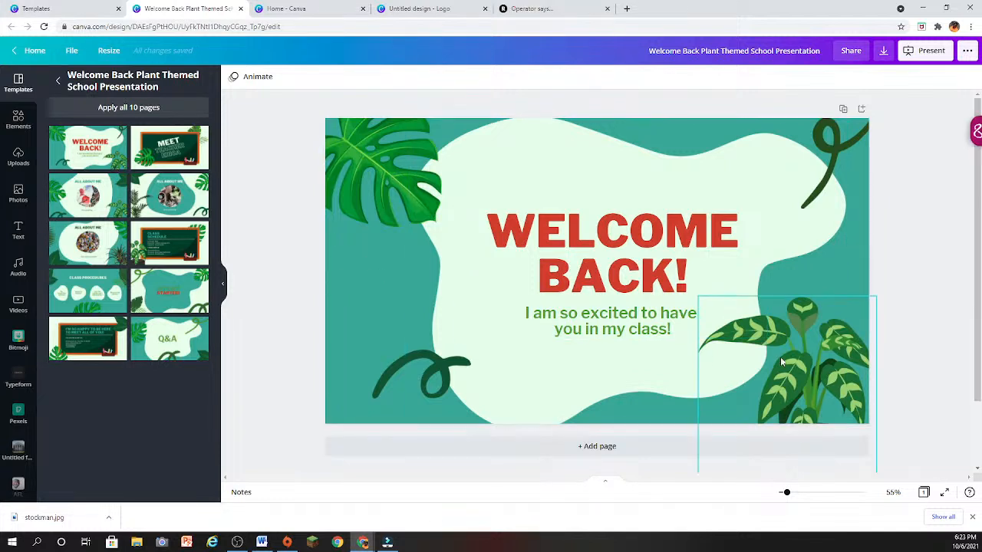
# - Try the Tumble, Breathe and Fade element animations on the dark green curl beside the "WELCOME BACK!" text
pyautogui.click(443, 378)
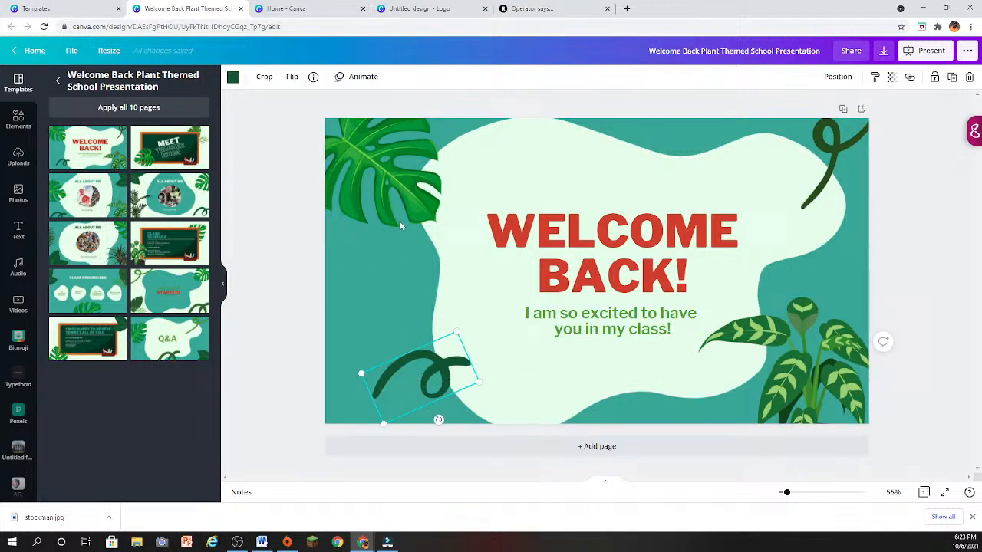
pyautogui.click(357, 76)
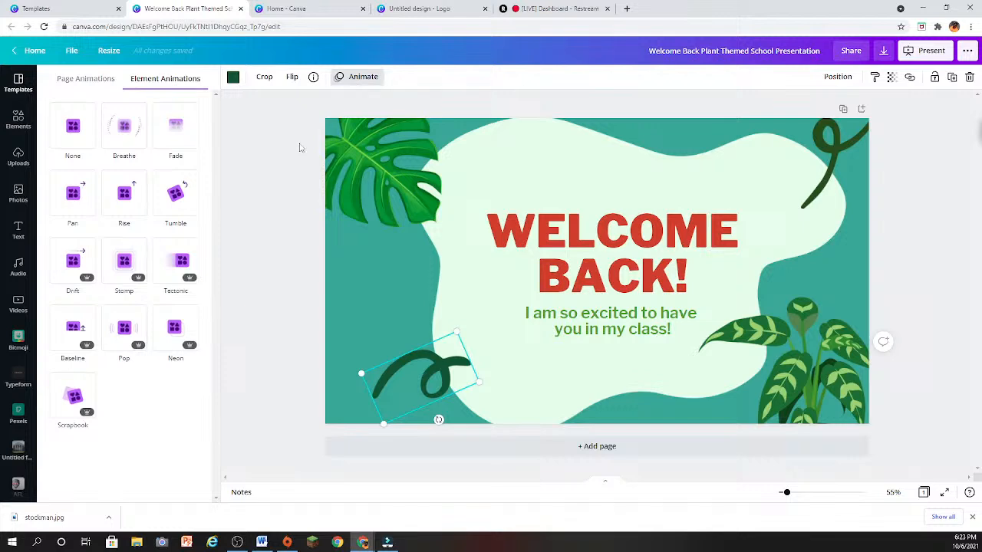
pyautogui.click(182, 197)
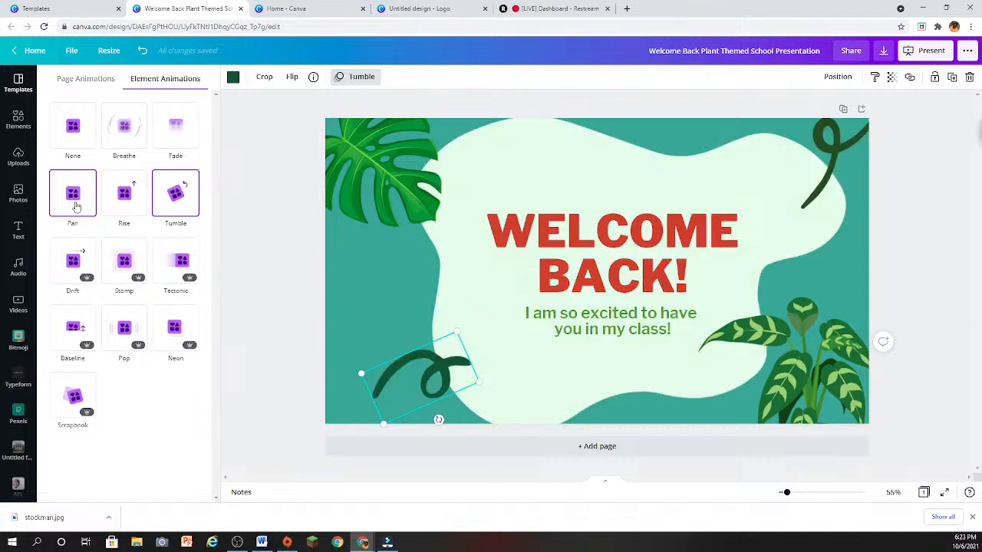
pyautogui.click(111, 138)
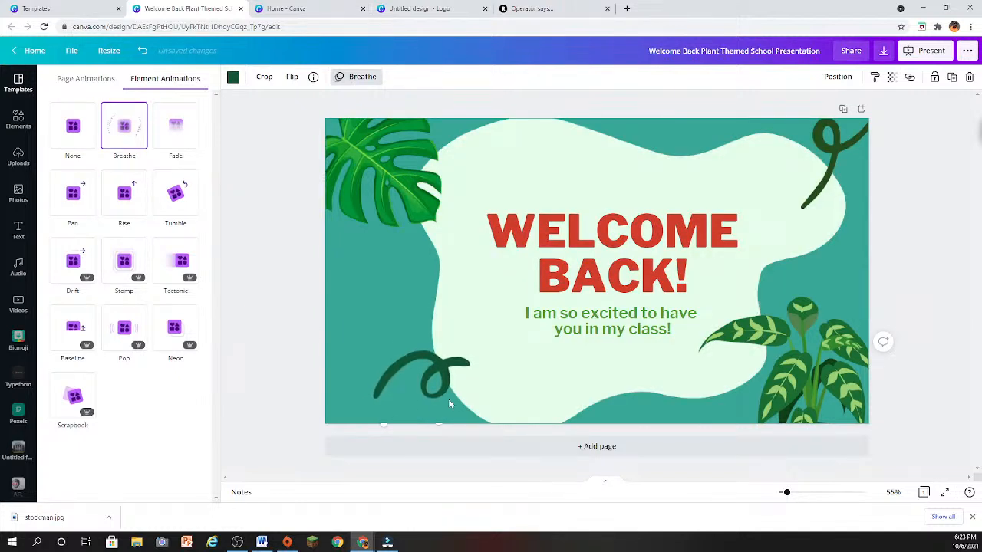
pyautogui.click(176, 129)
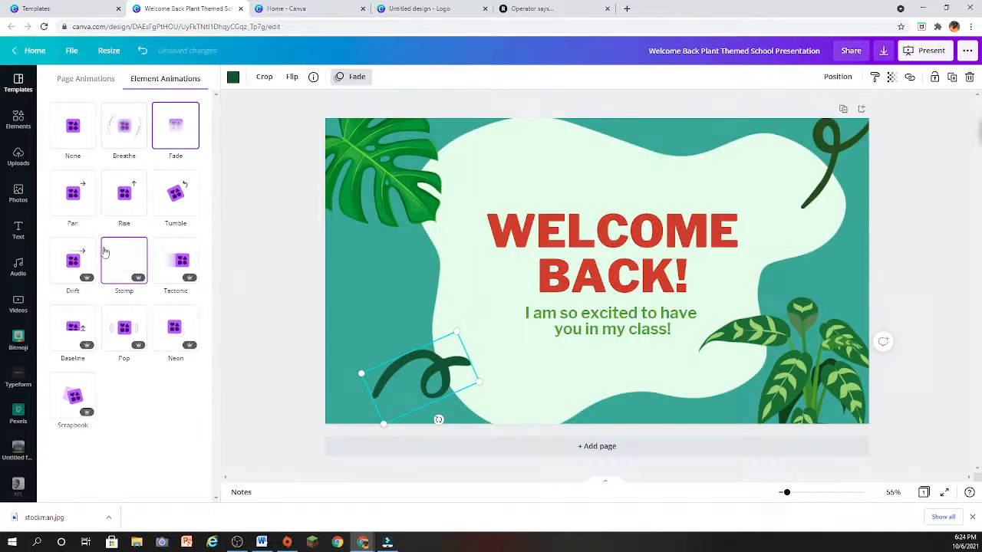
# - Try the Drift and Baseline page animations on the "WELCOME BACK!" page
pyautogui.click(104, 79)
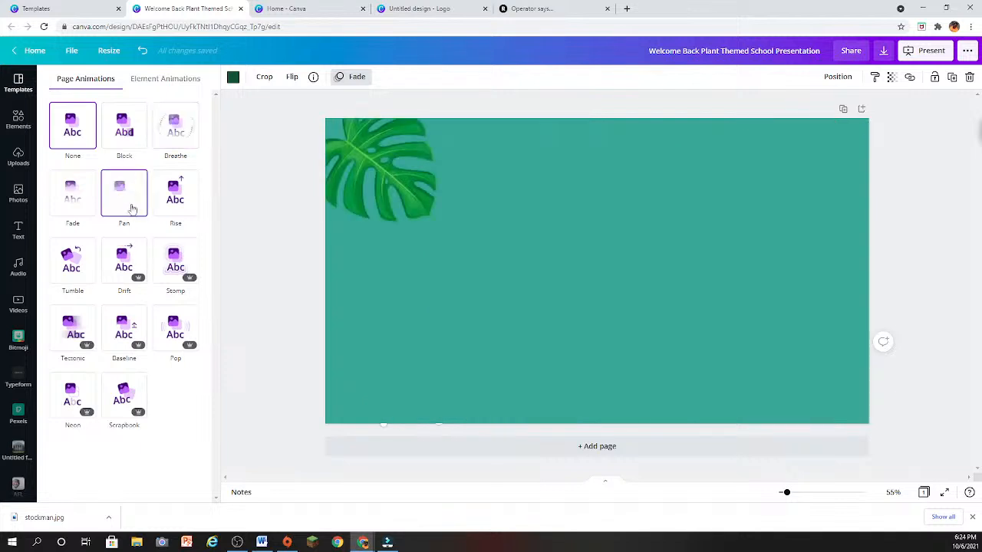
pyautogui.click(120, 264)
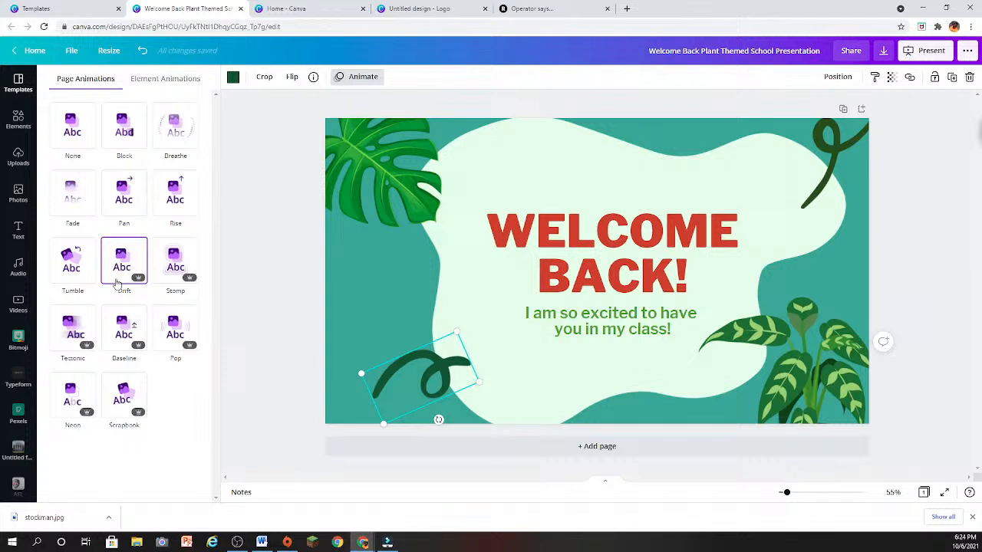
pyautogui.click(118, 337)
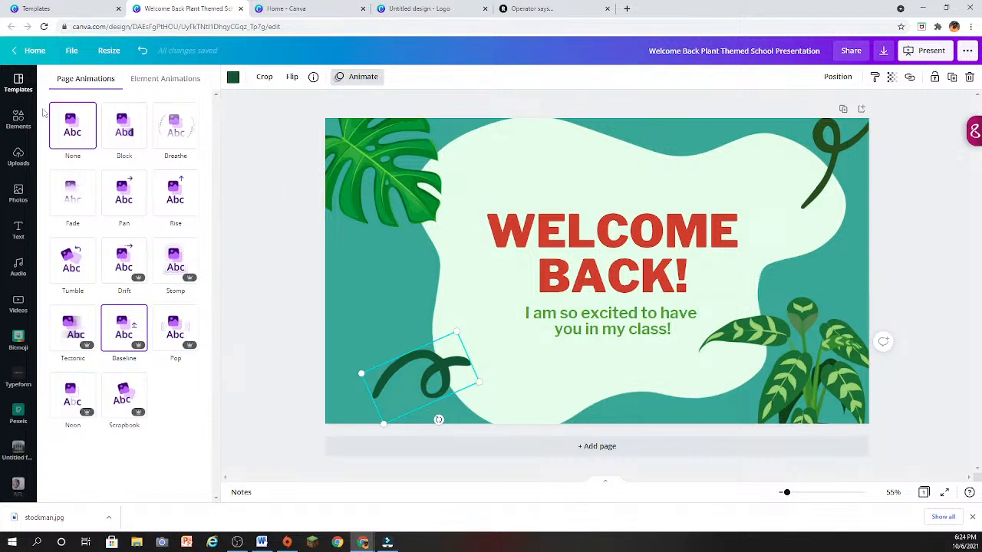
# - Undo all the page and element animation changes made to the "WELCOME BACK!" page
pyautogui.click(141, 50)
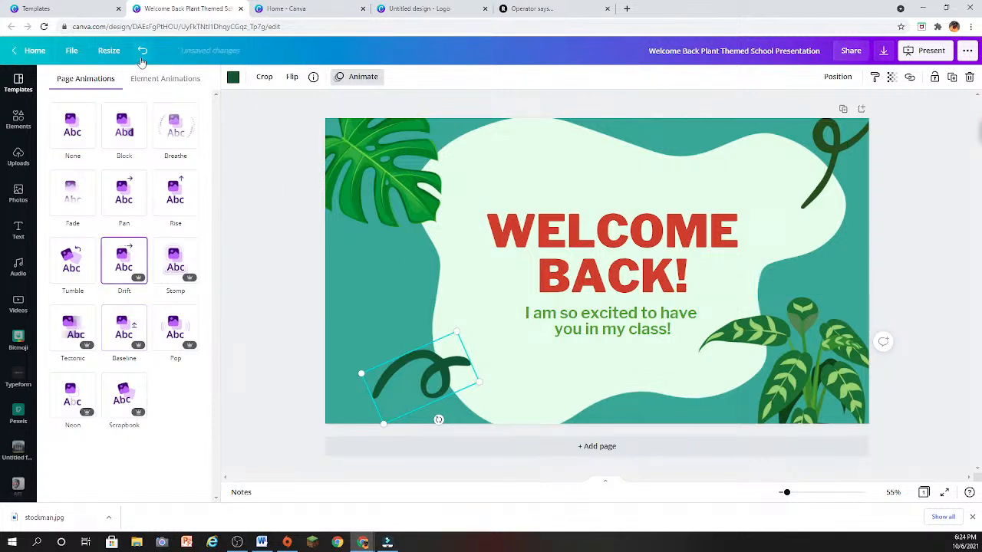
pyautogui.click(142, 51)
pyautogui.click(141, 59)
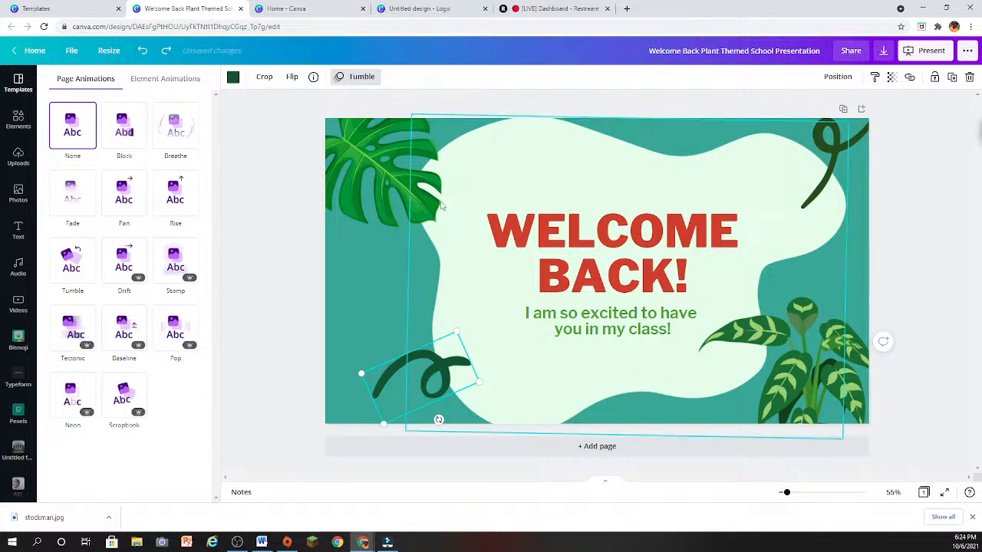
pyautogui.click(142, 50)
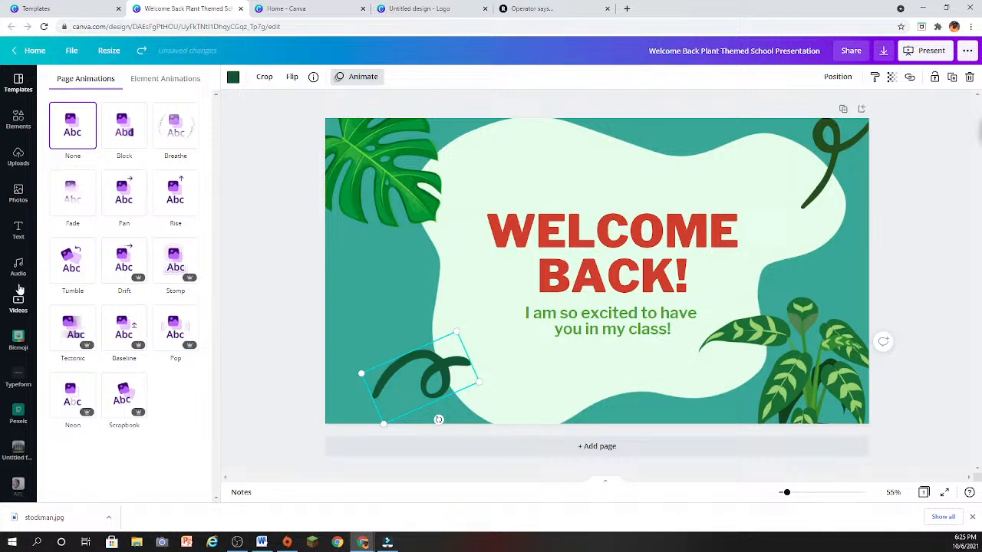
# - Apply all 10 pages of the Welcome Back Plant Themed School Presentation template to the design and look through them
pyautogui.click(23, 83)
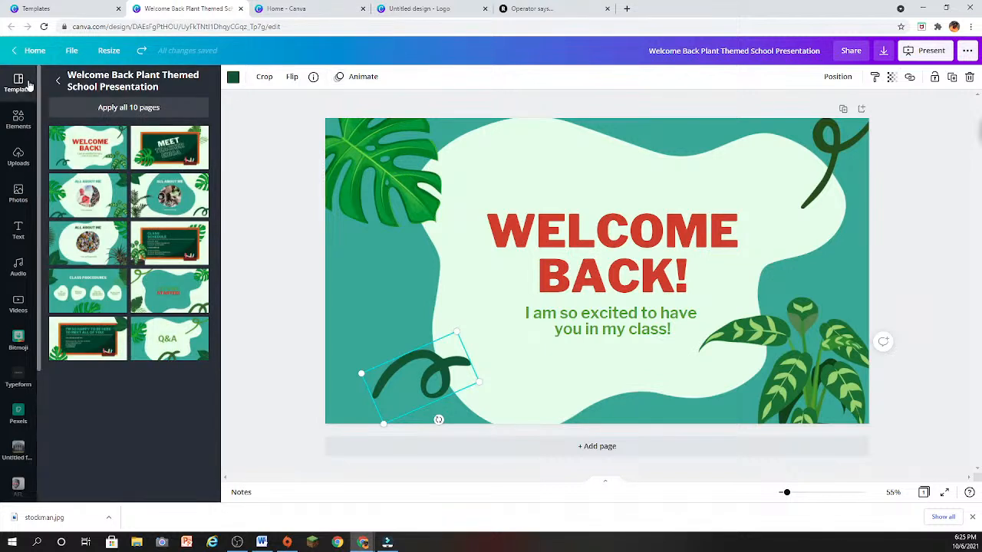
pyautogui.click(158, 109)
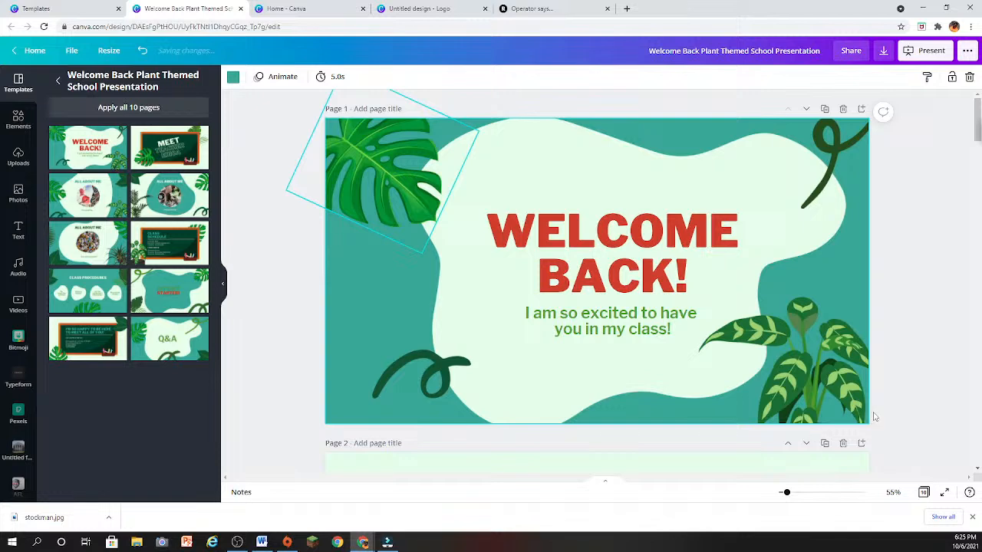
pyautogui.scroll(-7, 882, 422)
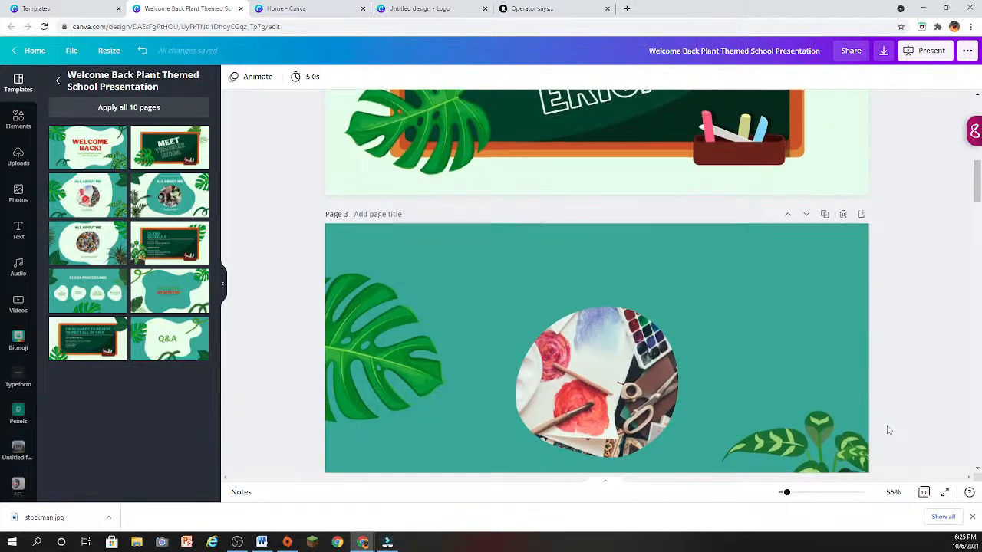
# - Look through pages 3 to 10 of the applied presentation template, ending at the Q&A page
pyautogui.scroll(-2, 889, 430)
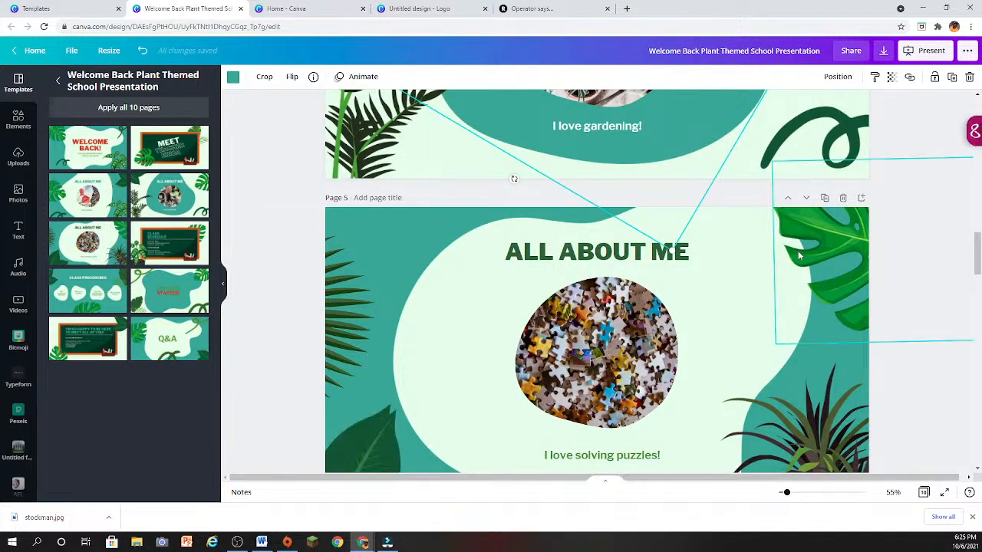
pyautogui.scroll(-2, 737, 346)
pyautogui.scroll(-4, 736, 347)
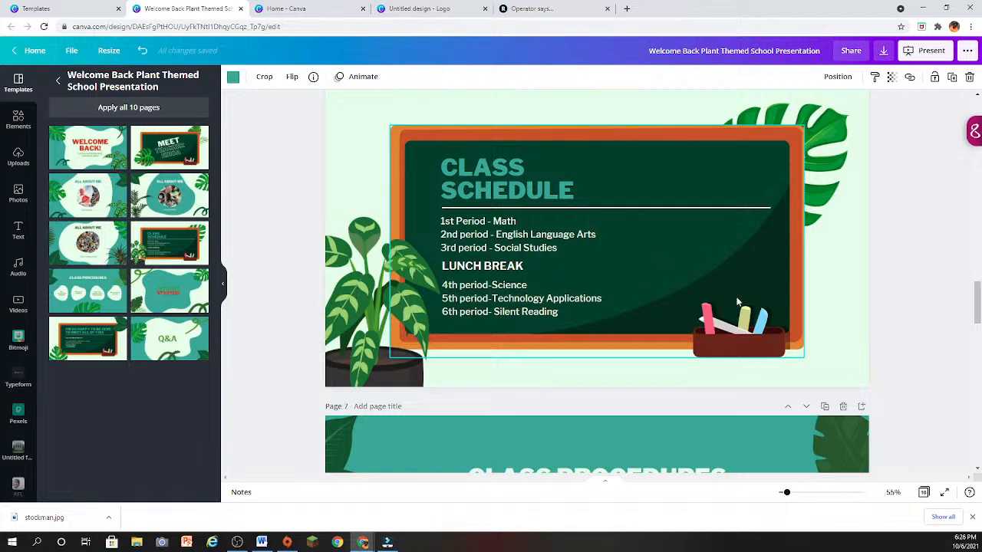
pyautogui.scroll(-2, 715, 271)
pyautogui.scroll(-5, 757, 336)
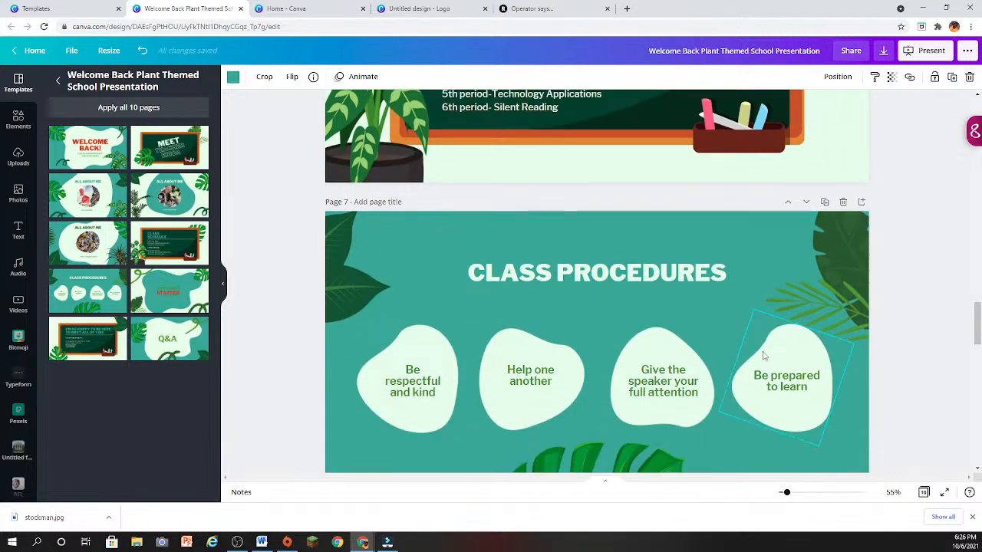
pyautogui.scroll(-3, 764, 356)
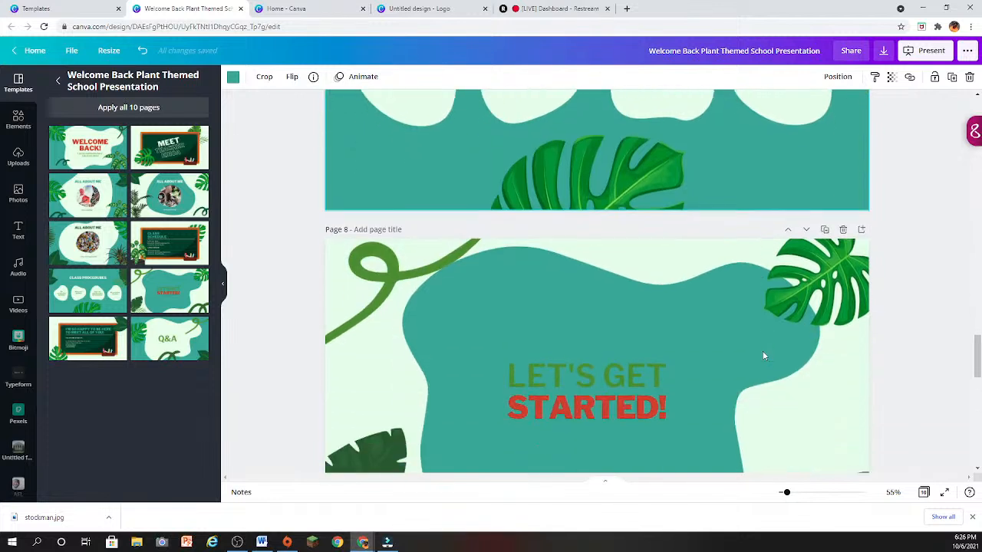
pyautogui.scroll(-3, 765, 356)
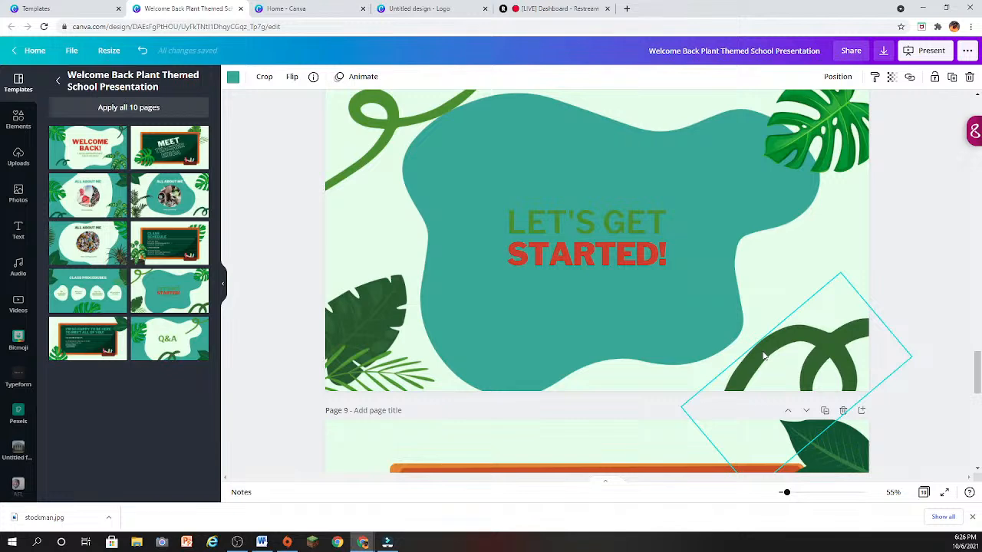
pyautogui.scroll(-5, 764, 356)
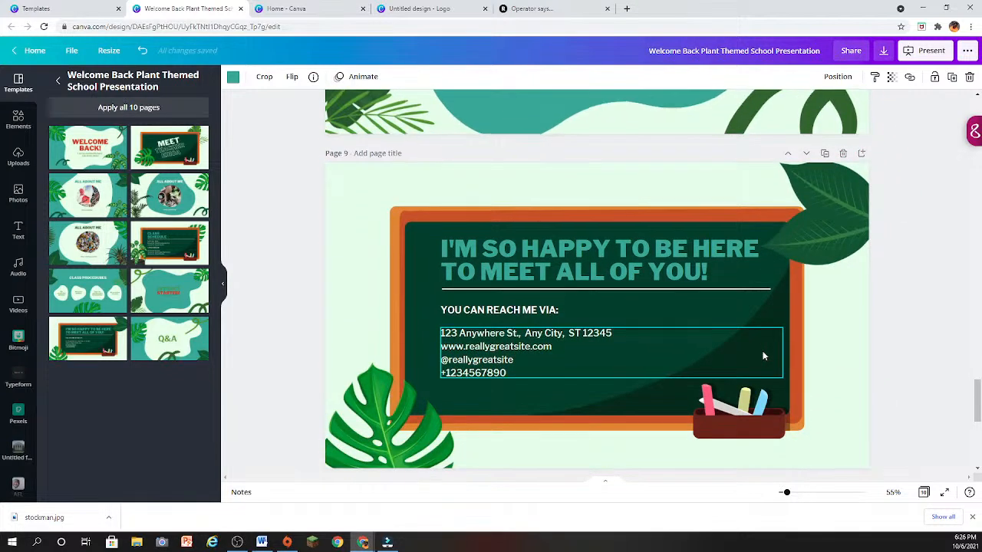
pyautogui.scroll(-7, 764, 356)
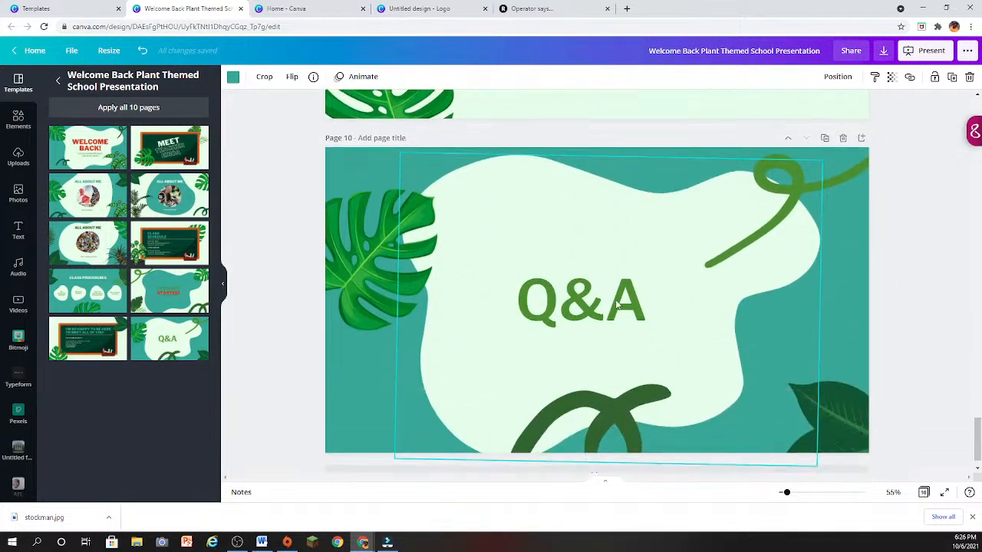
pyautogui.scroll(-1, 617, 305)
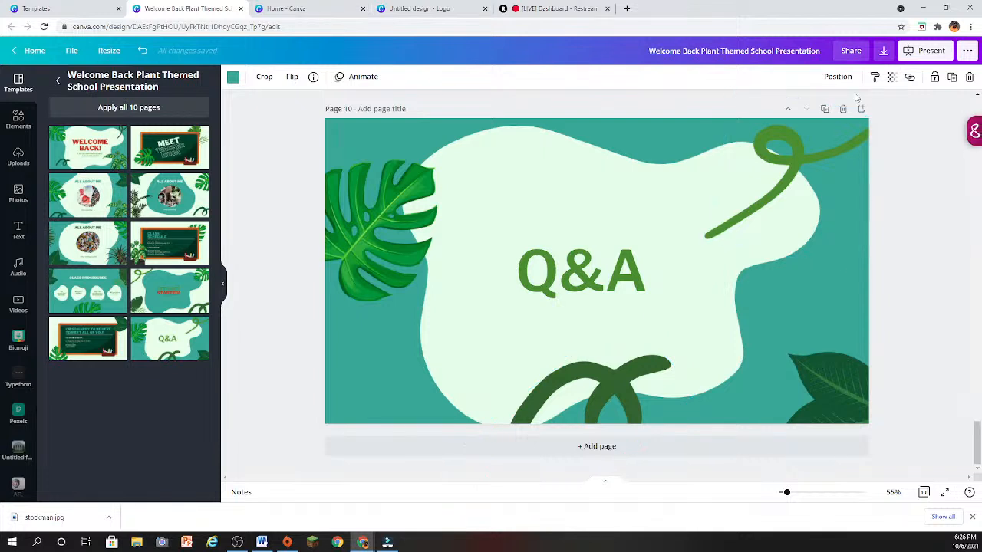
# - Duplicate the Q&A page and delete the "Q&A" text from the copy
pyautogui.click(825, 109)
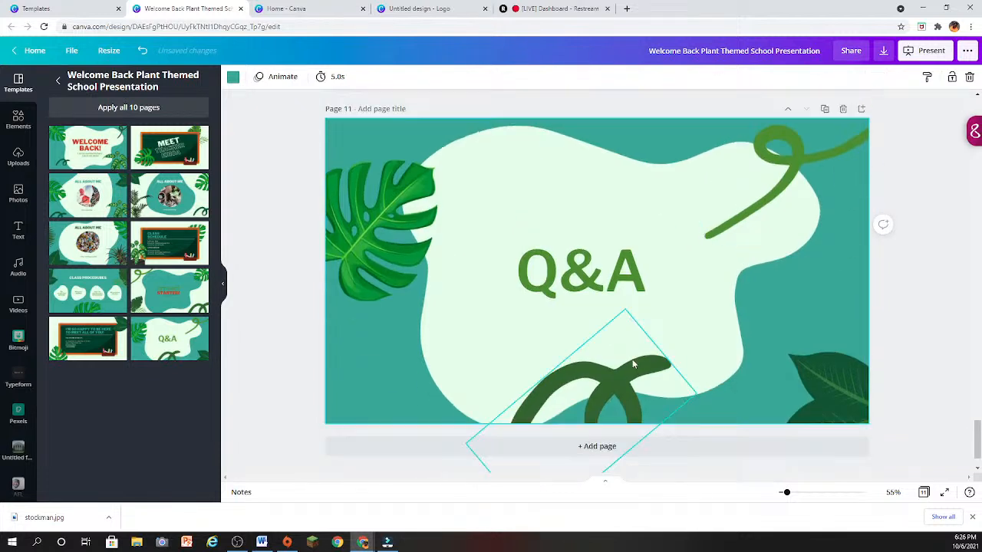
pyautogui.click(580, 286)
pyautogui.press('Delete')
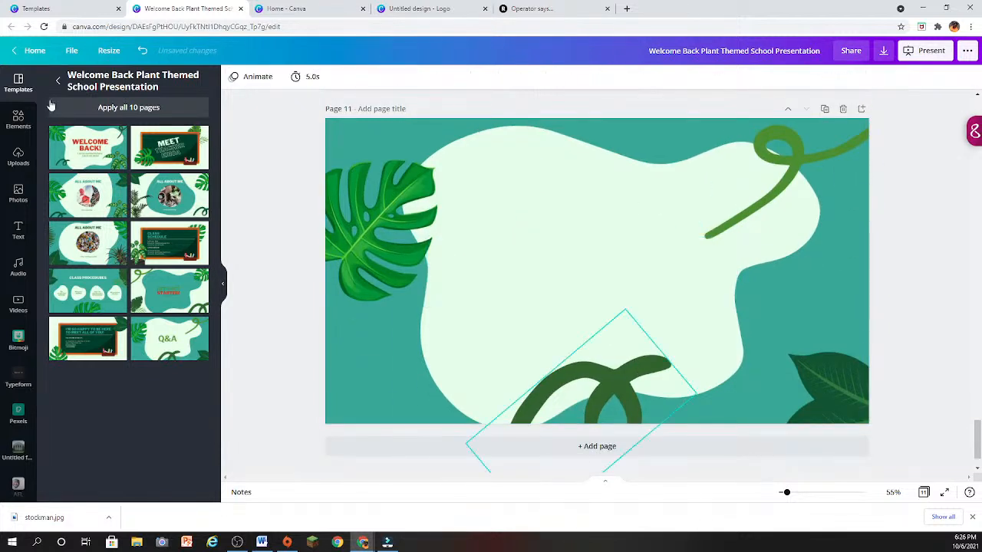
# - Open the file picker for uploading media, close it without choosing a file, and show the uploaded videos
pyautogui.click(18, 158)
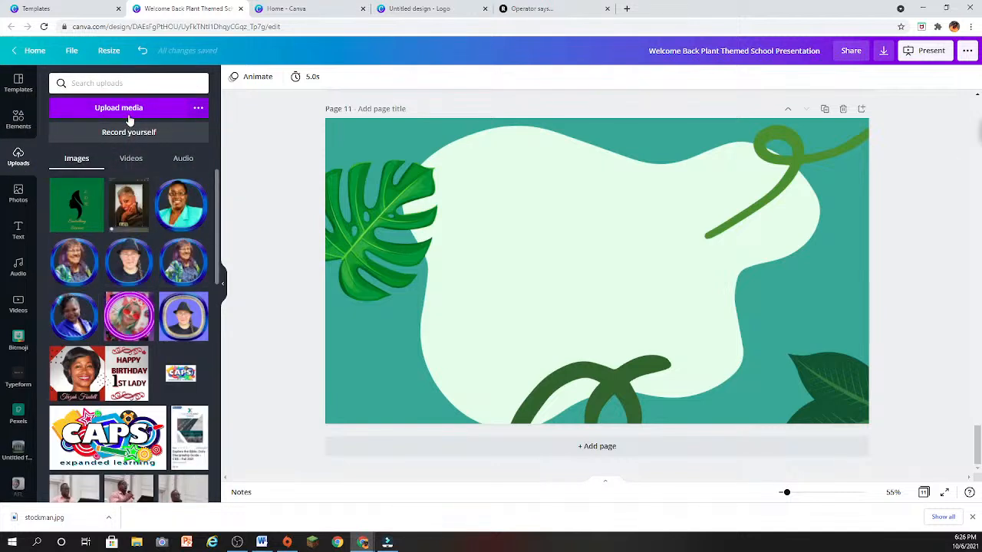
pyautogui.click(119, 112)
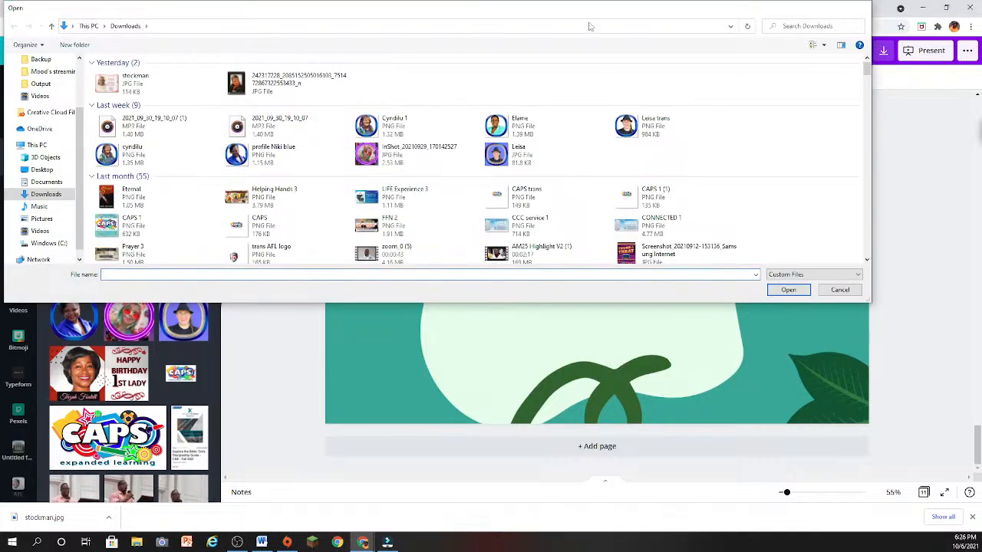
pyautogui.click(863, 9)
pyautogui.click(131, 158)
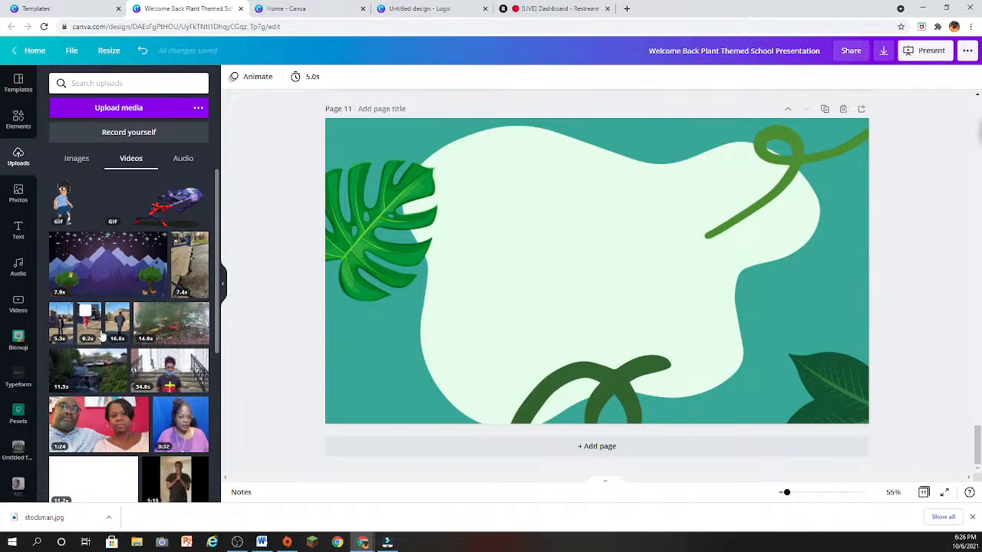
# - Try the uploaded GIF of the dancing girl with headphones on page 11 and delete it again
pyautogui.scroll(-3, 102, 336)
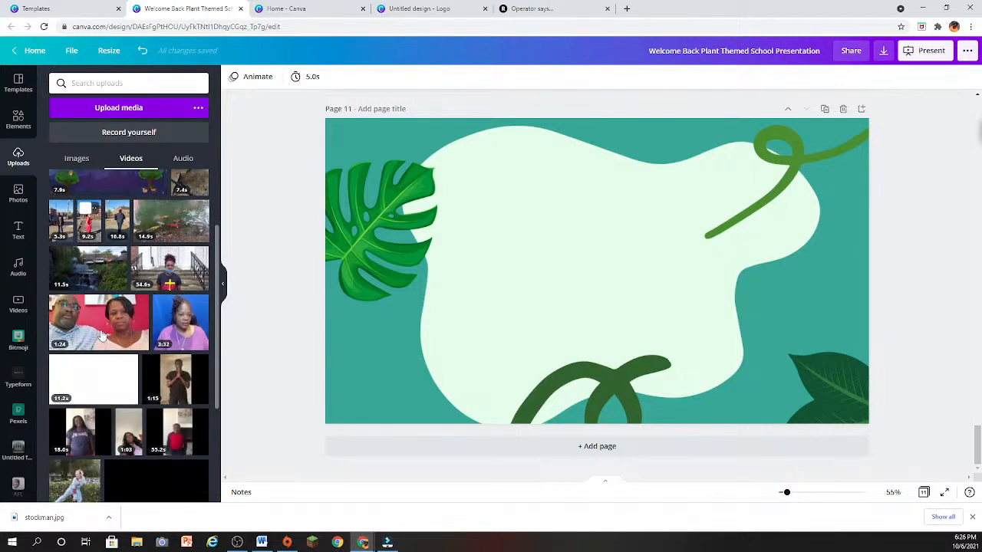
pyautogui.scroll(-3, 102, 336)
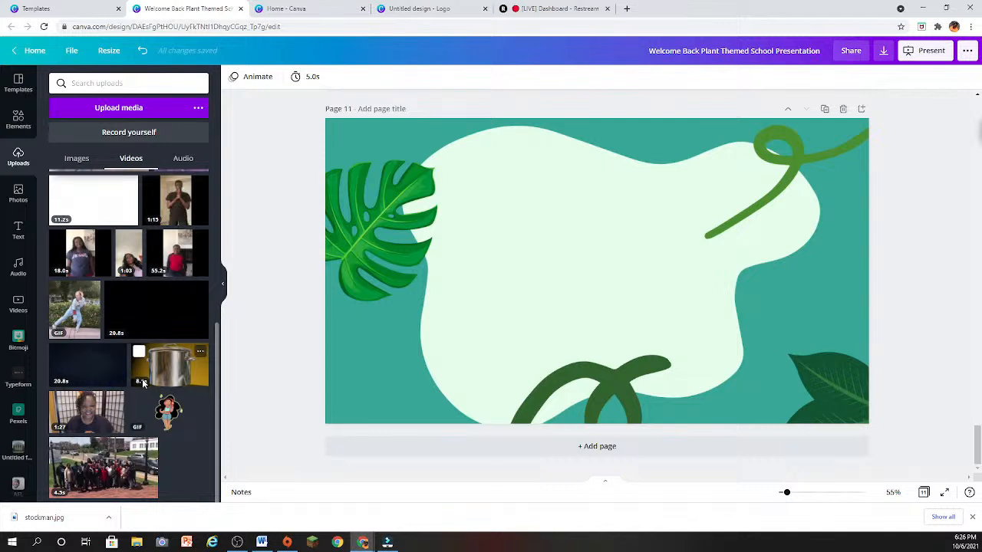
pyautogui.click(175, 412)
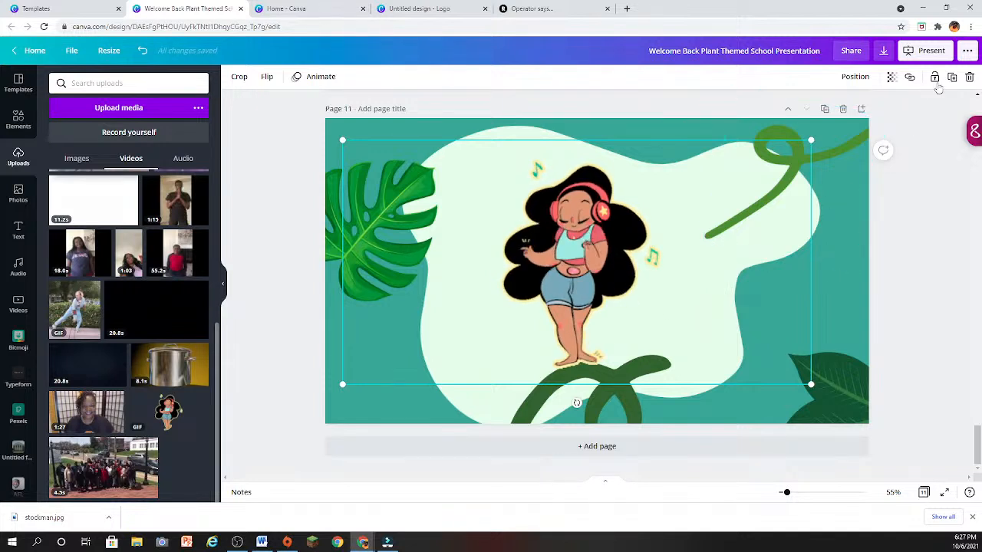
pyautogui.click(969, 78)
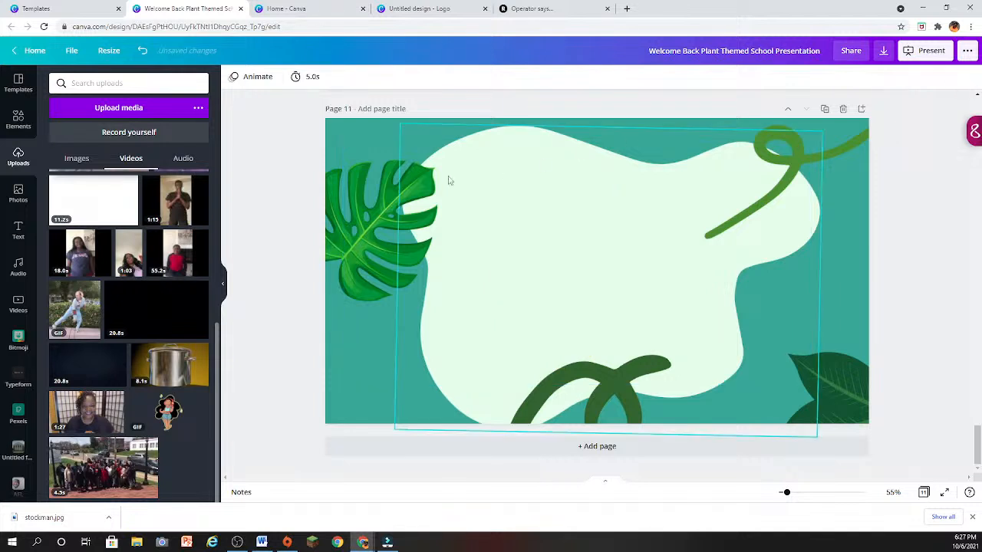
# - Place the uploaded 11.5-second waterfall video on page 11 and shrink it to fit inside the pale blob shape
pyautogui.scroll(1, 85, 285)
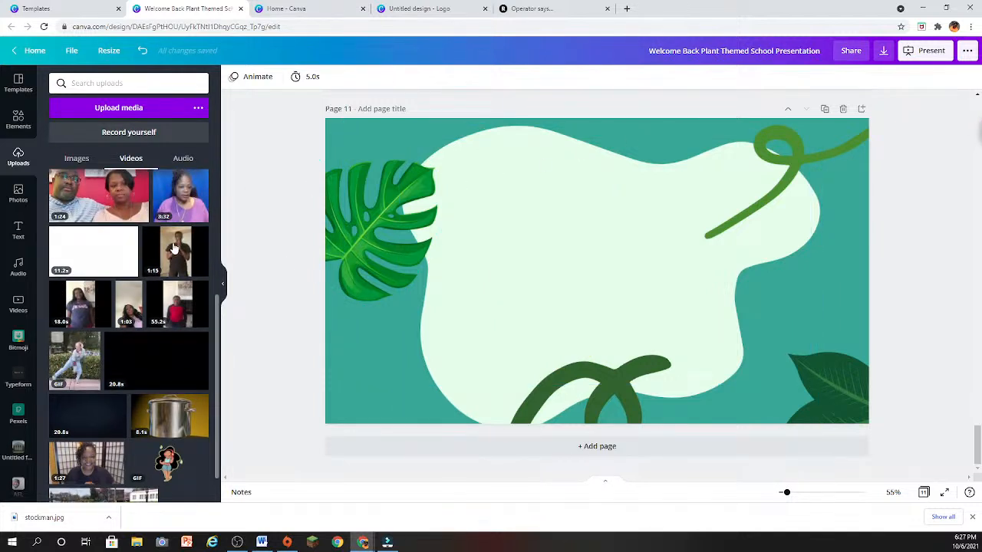
pyautogui.scroll(2, 169, 268)
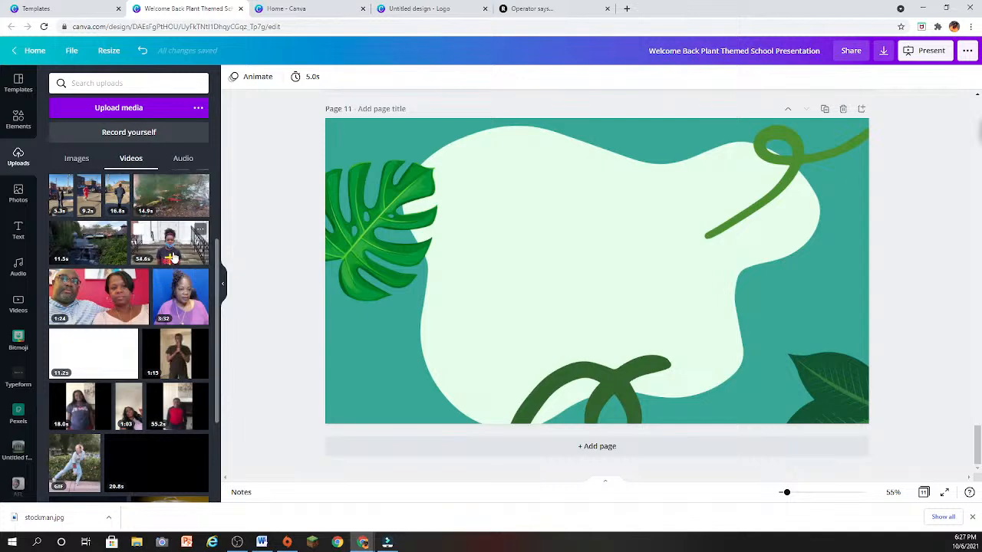
pyautogui.moveTo(111, 248); pyautogui.dragTo(448, 187)
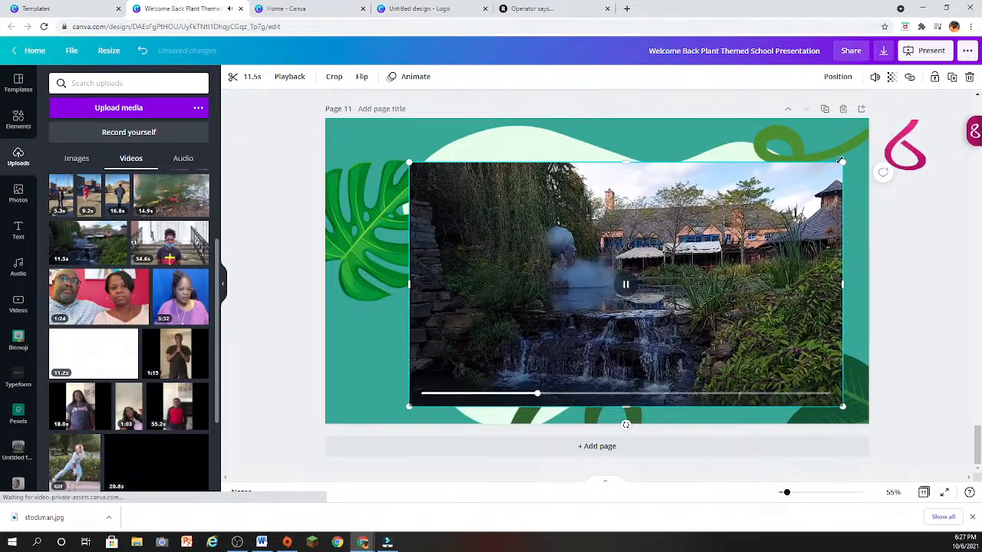
pyautogui.moveTo(838, 163); pyautogui.dragTo(693, 245)
pyautogui.moveTo(558, 278); pyautogui.dragTo(586, 217)
pyautogui.click(784, 284)
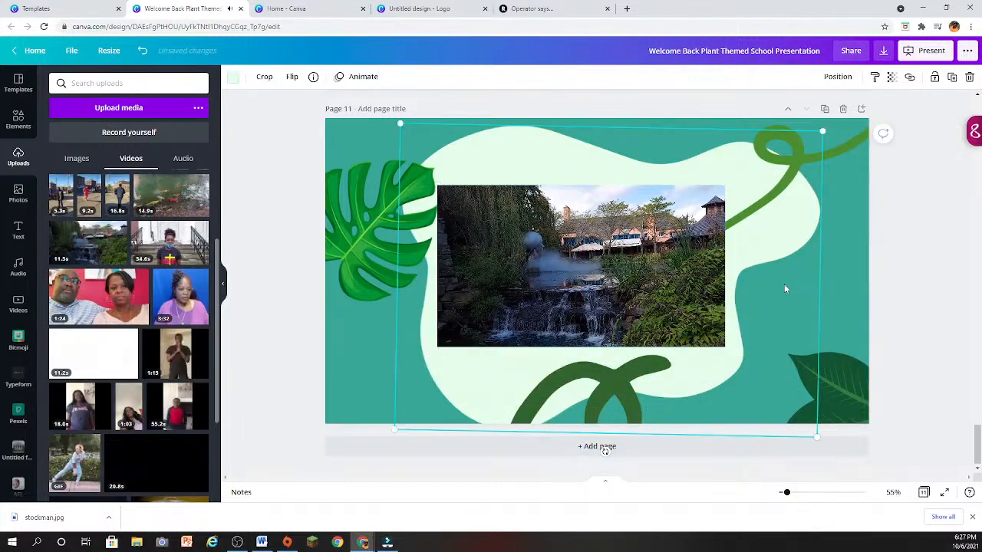
pyautogui.click(796, 175)
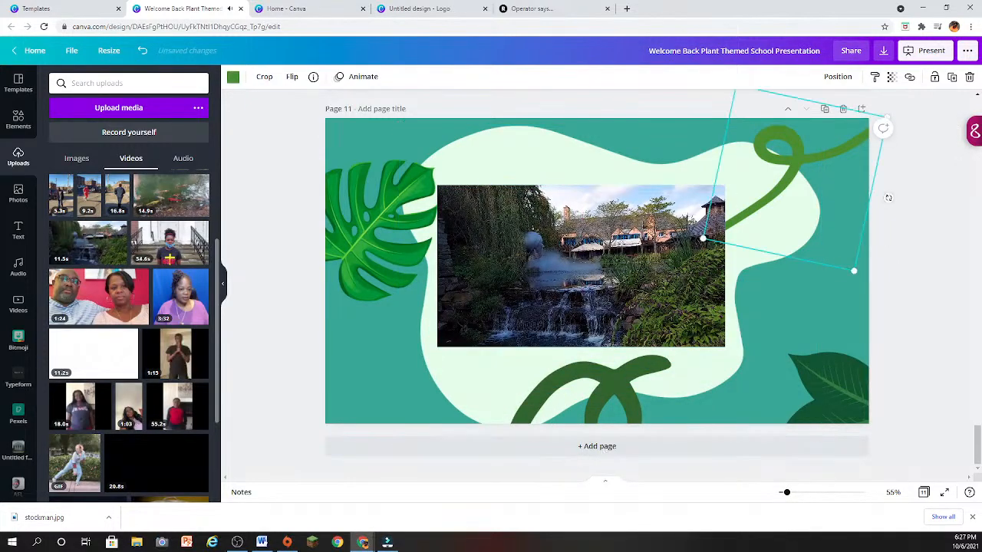
pyautogui.click(580, 277)
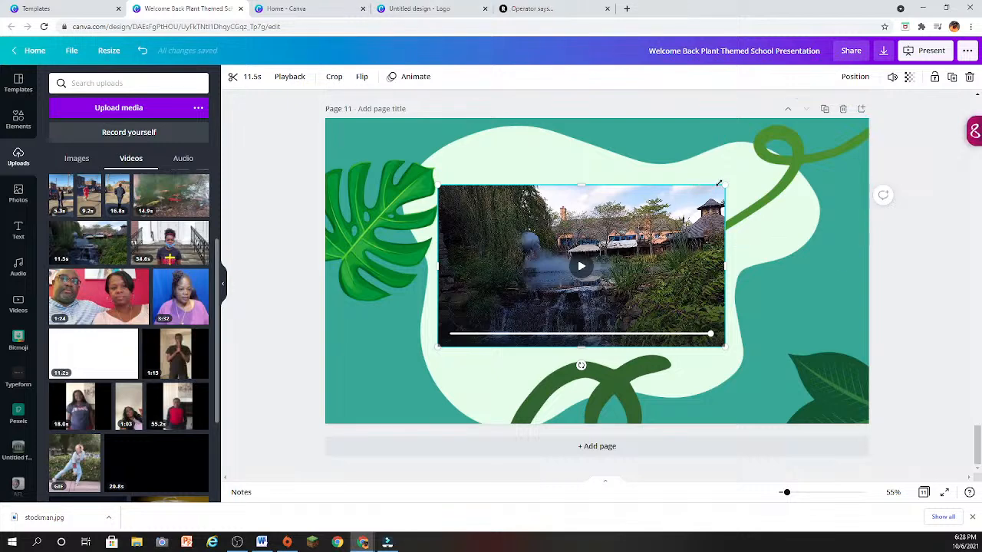
pyautogui.moveTo(727, 185); pyautogui.dragTo(683, 216)
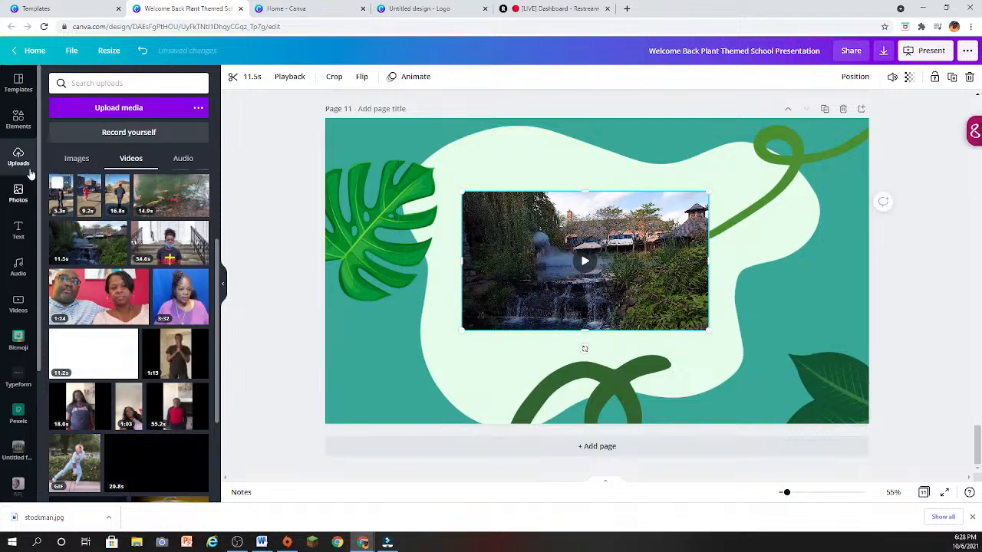
# - Add a square from Lines & Shapes over the waterfall video and stretch it into a rectangle slightly larger than the video
pyautogui.click(18, 118)
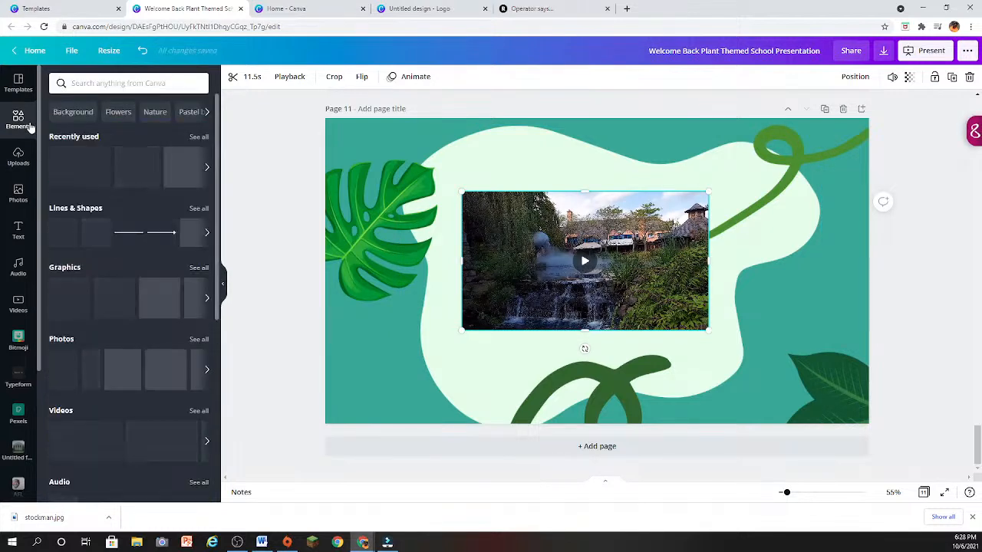
pyautogui.click(199, 209)
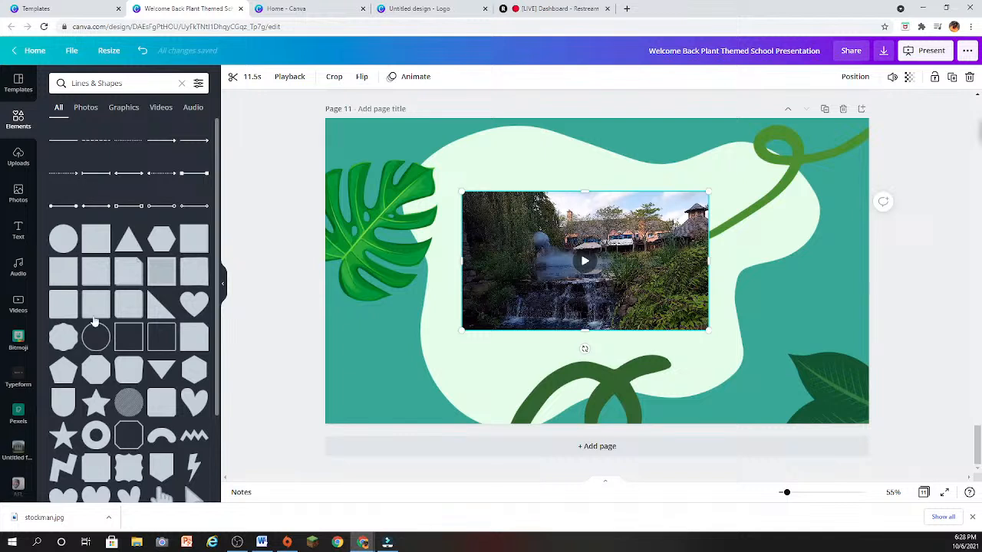
pyautogui.click(93, 244)
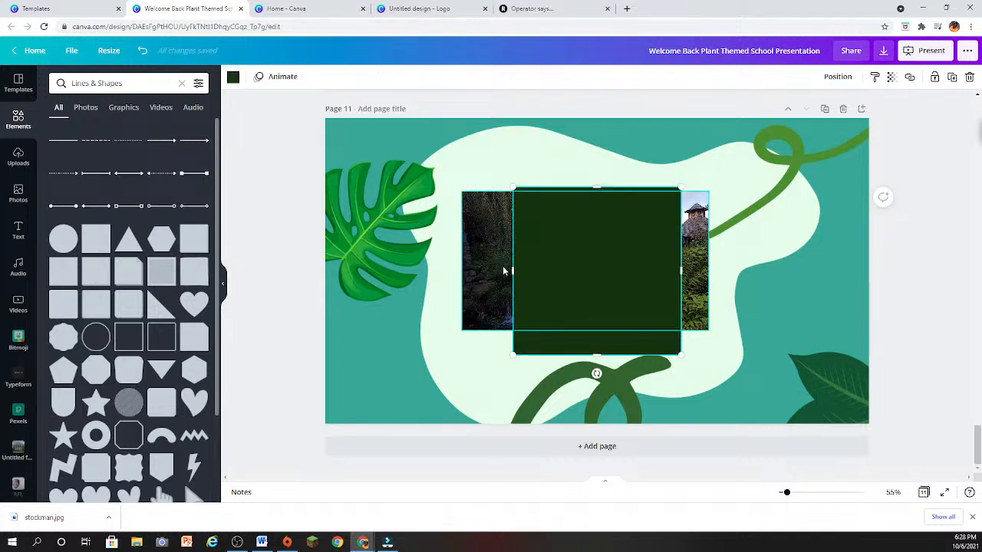
pyautogui.moveTo(485, 266); pyautogui.dragTo(438, 270)
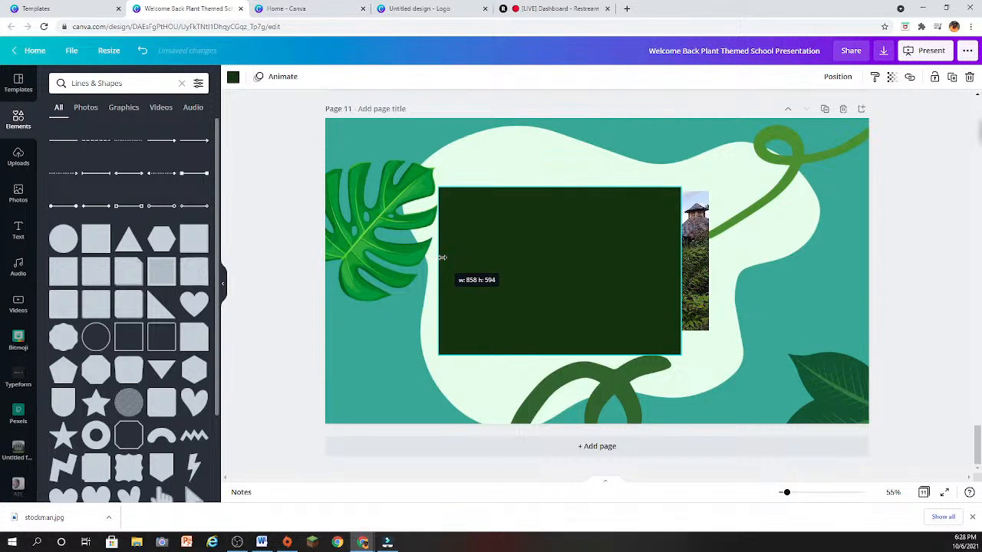
pyautogui.moveTo(681, 269); pyautogui.dragTo(735, 270)
pyautogui.moveTo(596, 257); pyautogui.dragTo(594, 250)
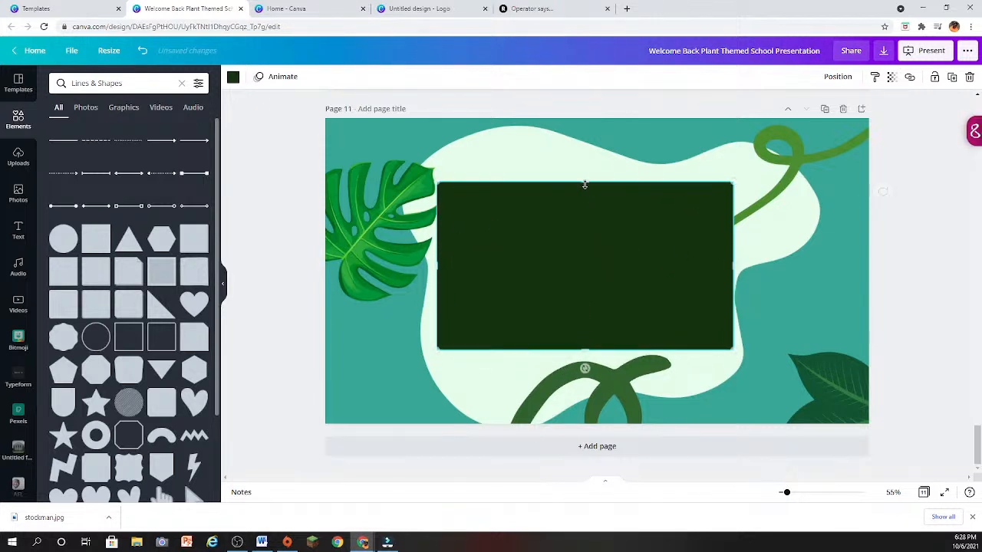
pyautogui.moveTo(583, 180); pyautogui.dragTo(583, 178)
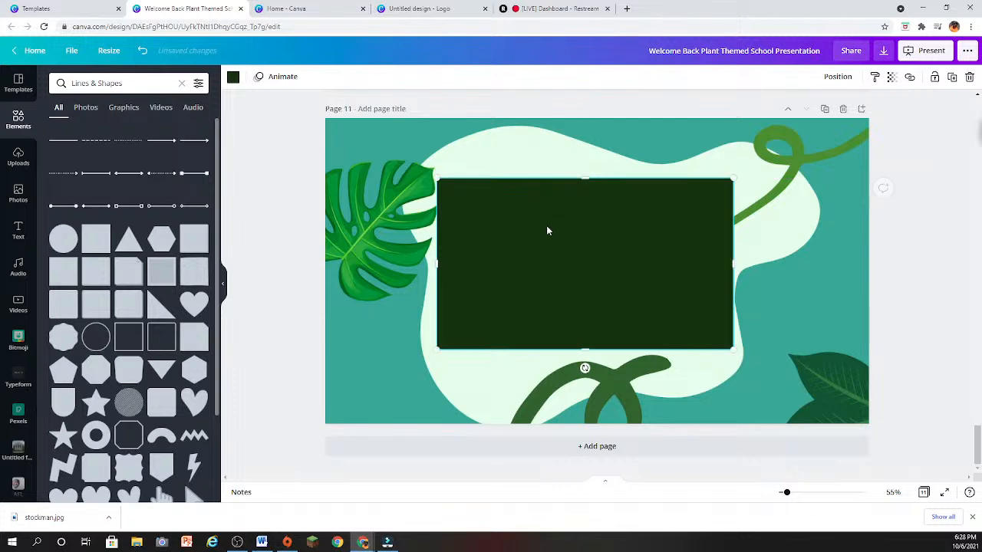
# - Send the dark green rectangle to the back of page 11
pyautogui.rightClick(546, 225)
pyautogui.click(577, 331)
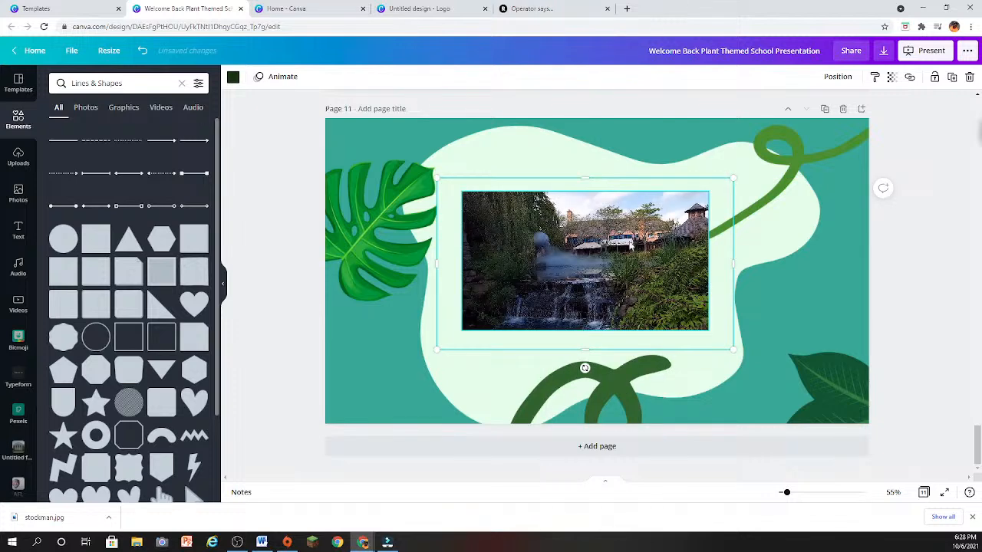
pyautogui.click(781, 311)
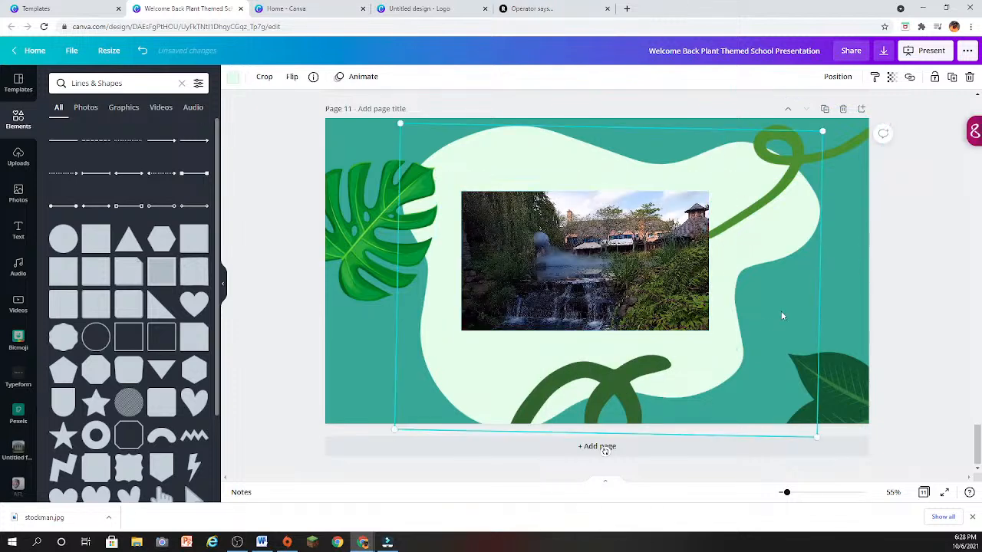
# - Bring the pale blob shape to the front and send it backward one layer, behind the waterfall video
pyautogui.rightClick(696, 365)
pyautogui.click(728, 435)
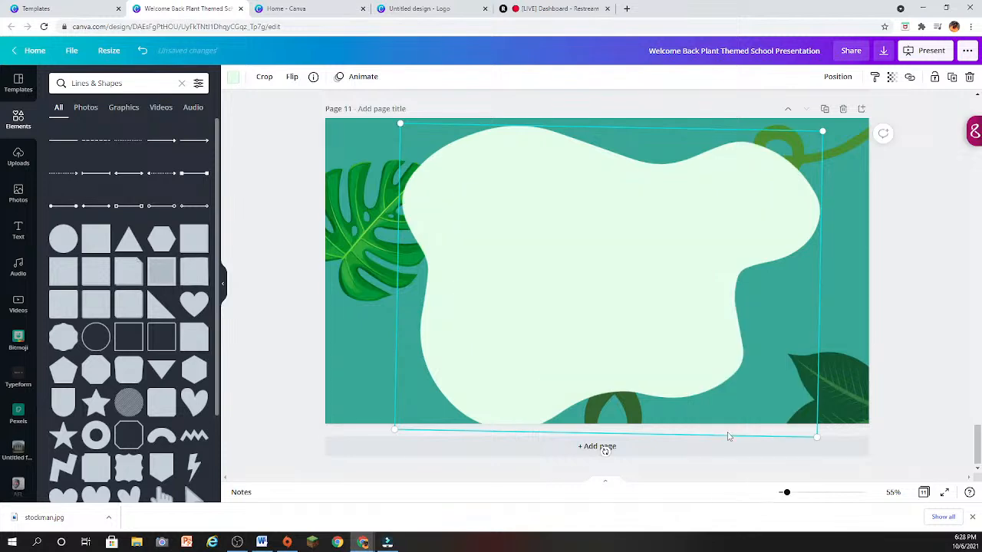
pyautogui.rightClick(636, 306)
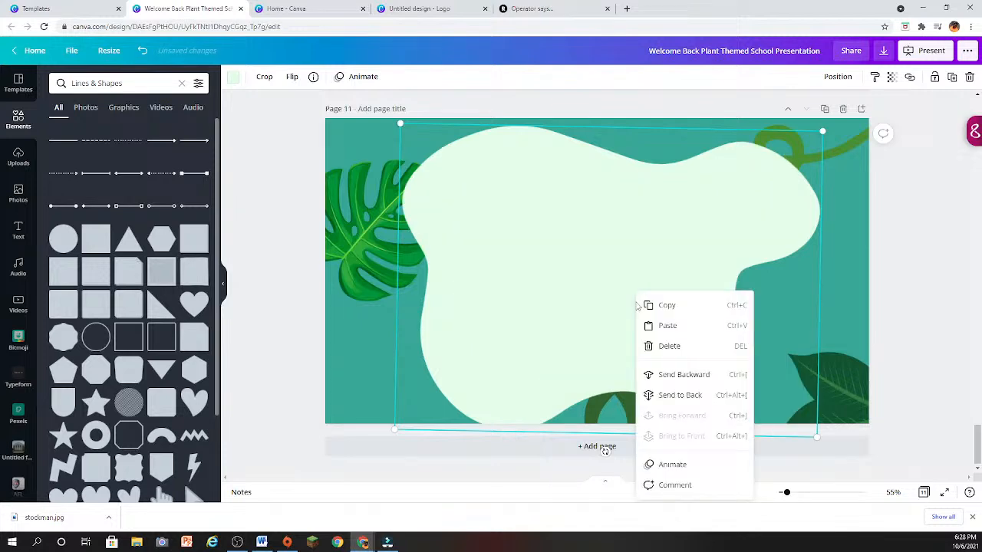
pyautogui.click(669, 384)
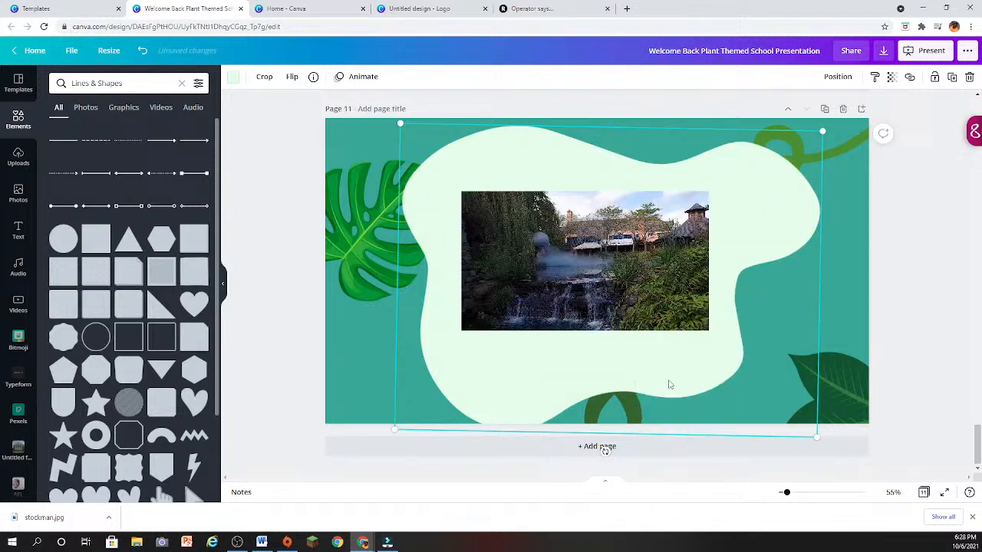
# - Delete the pale blob shape from page 11 and centre the waterfall video on the dark green rectangle
pyautogui.rightClick(586, 359)
pyautogui.click(624, 375)
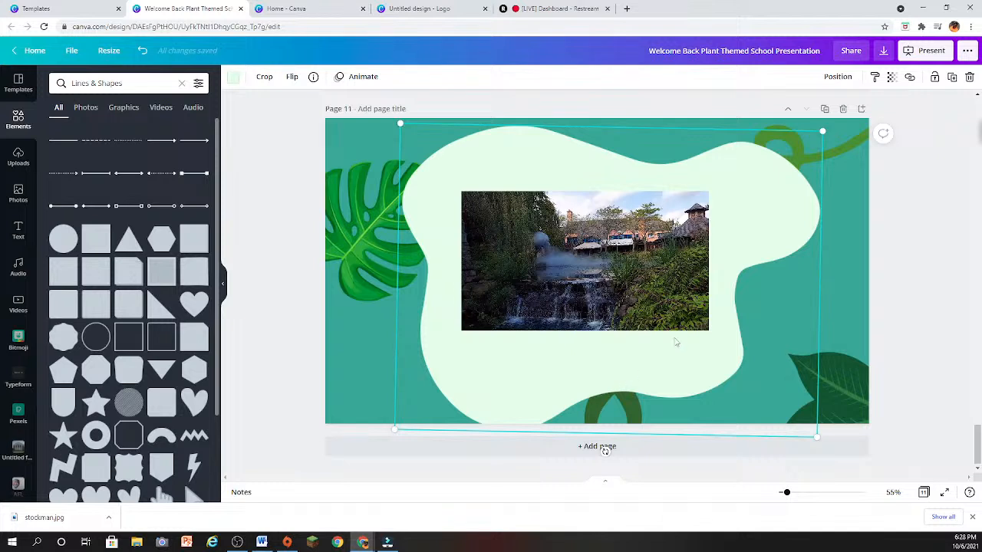
pyautogui.moveTo(640, 175); pyautogui.dragTo(461, 334)
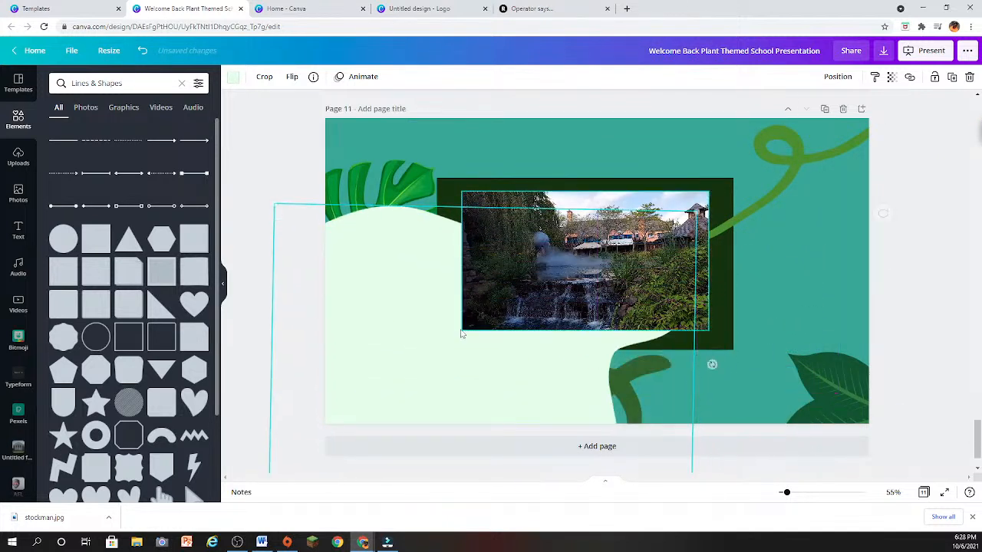
pyautogui.click(969, 78)
pyautogui.click(574, 298)
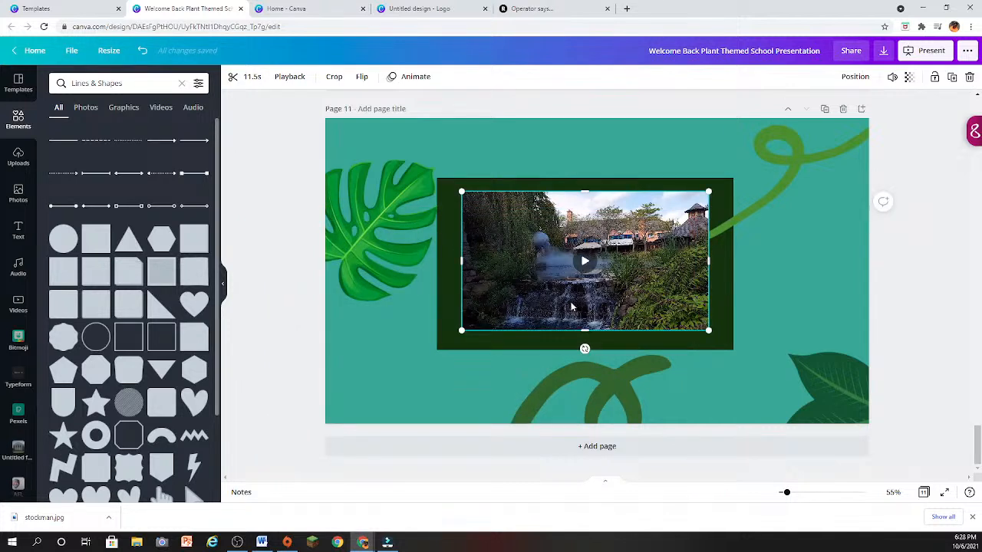
pyautogui.moveTo(571, 307); pyautogui.dragTo(568, 310)
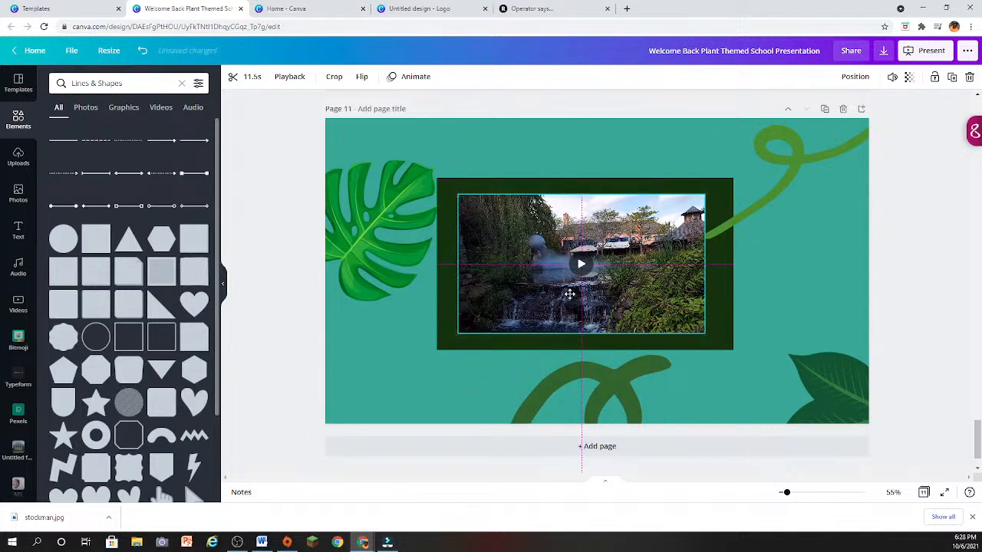
# - Recolor the dark green rectangle behind the video golden brown, using a swatch from the photo colors
pyautogui.click(714, 311)
pyautogui.click(233, 78)
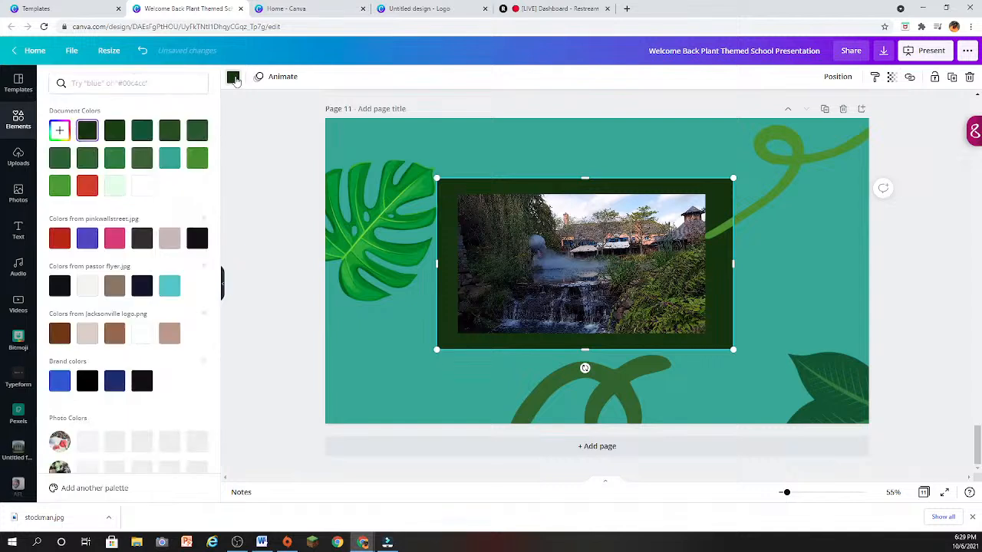
pyautogui.scroll(-1, 163, 417)
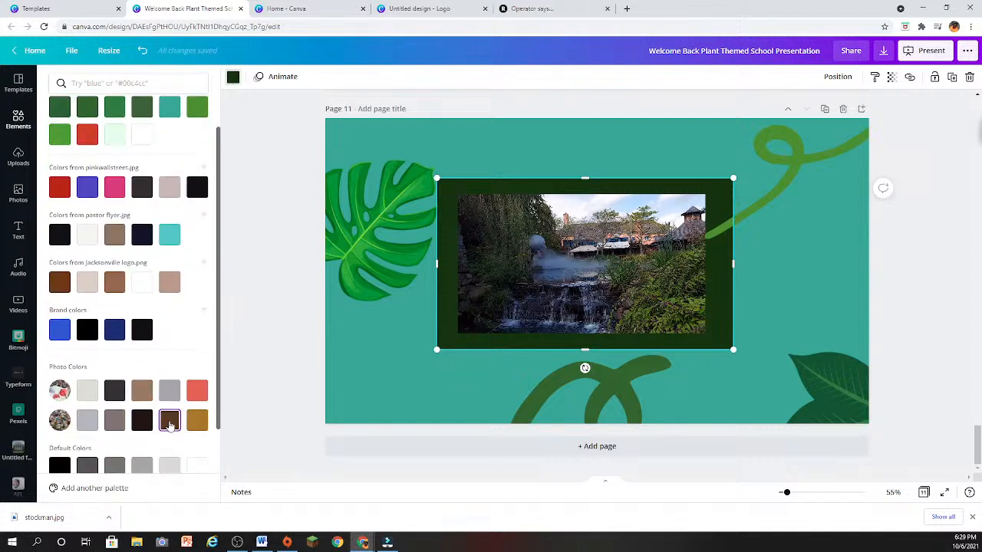
pyautogui.click(197, 420)
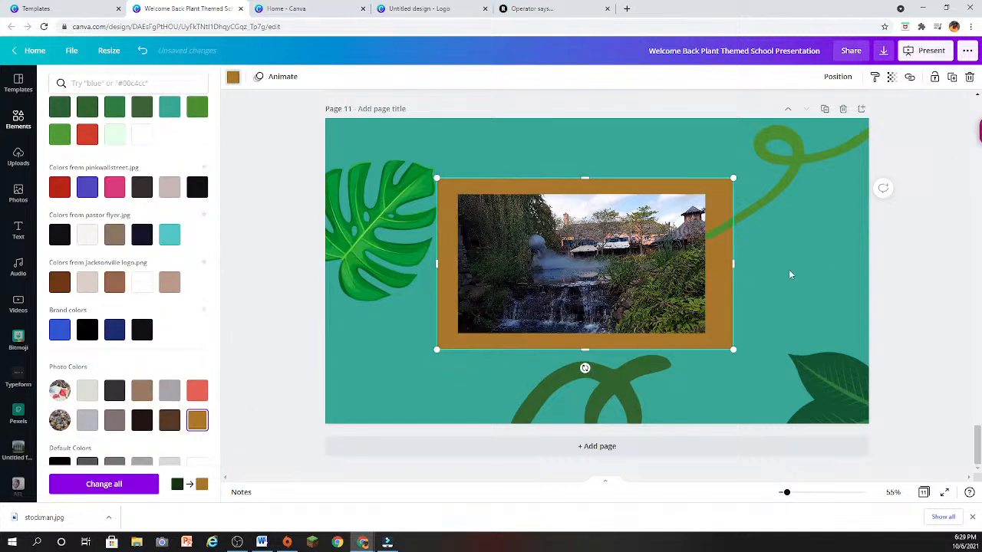
pyautogui.click(830, 260)
pyautogui.click(814, 286)
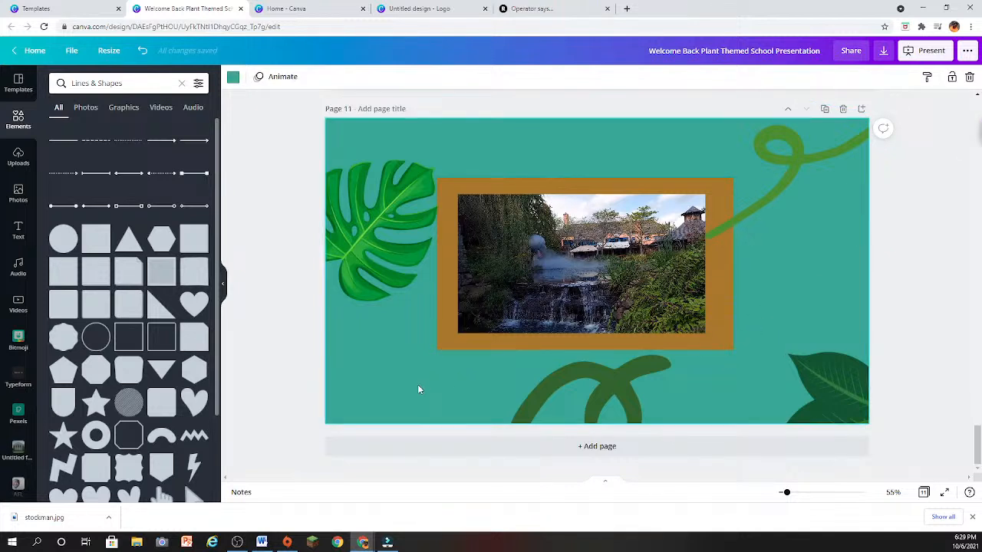
# - Try a grey 3D box from Lines & Shapes, shrunk and placed below the waterfall video on page 11
pyautogui.scroll(-3, 154, 384)
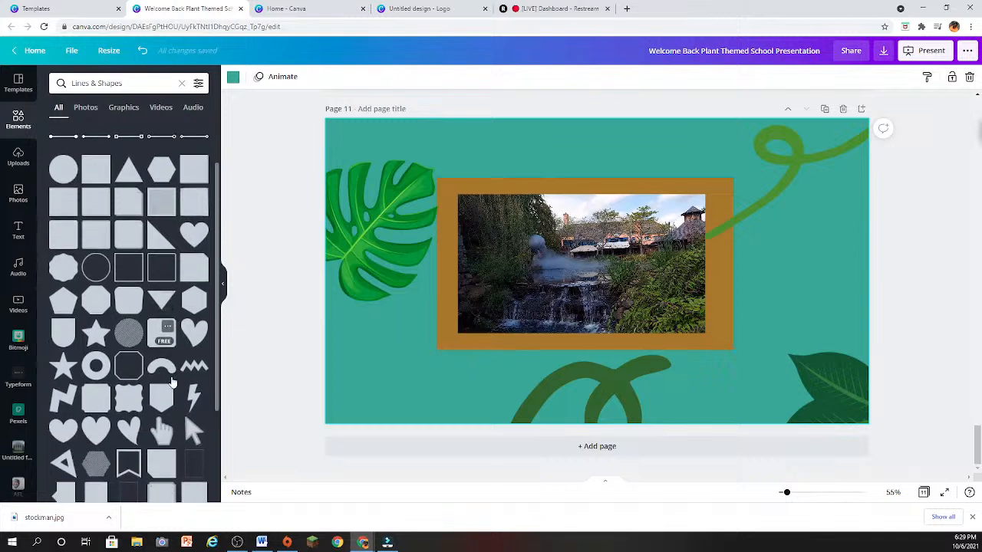
pyautogui.scroll(-4, 155, 386)
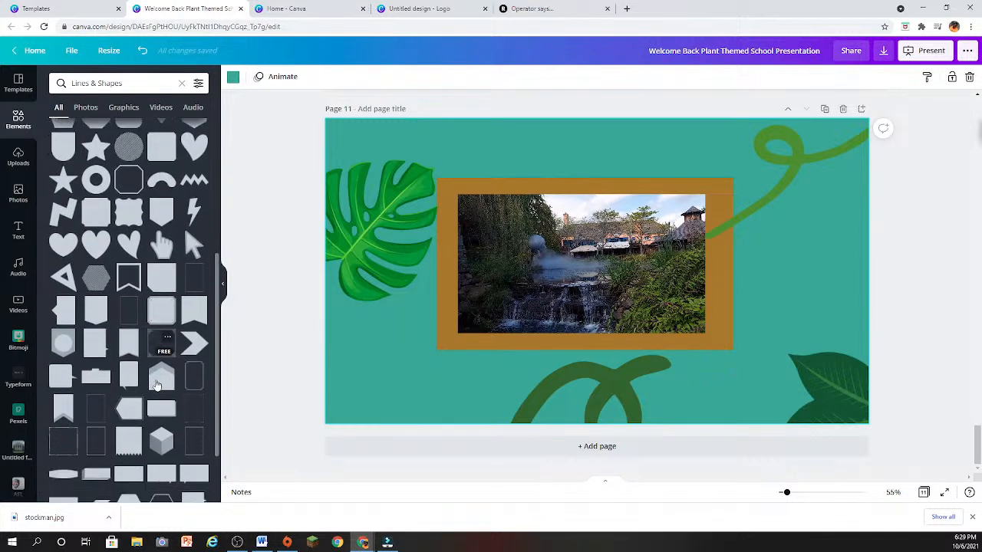
pyautogui.click(95, 375)
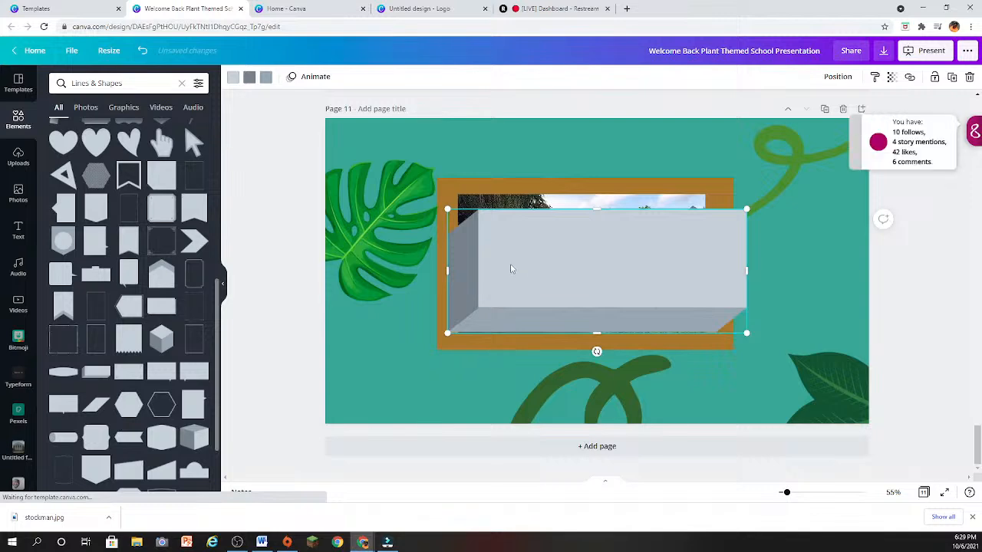
pyautogui.moveTo(511, 273); pyautogui.dragTo(502, 374)
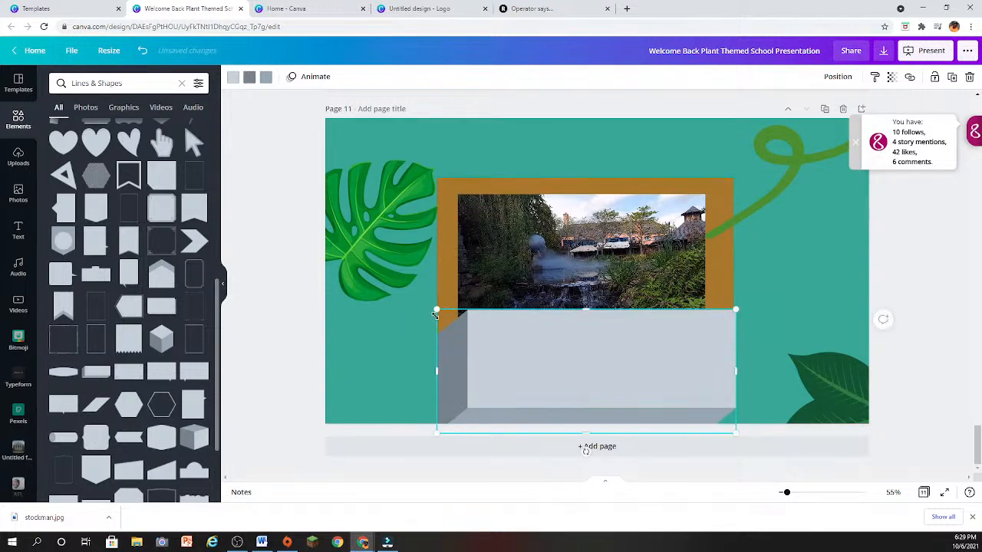
pyautogui.moveTo(438, 309); pyautogui.dragTo(423, 382)
# - Try a green 3D trapezoid shape below the video, and delete both it and the grey box
pyautogui.scroll(-3, 105, 407)
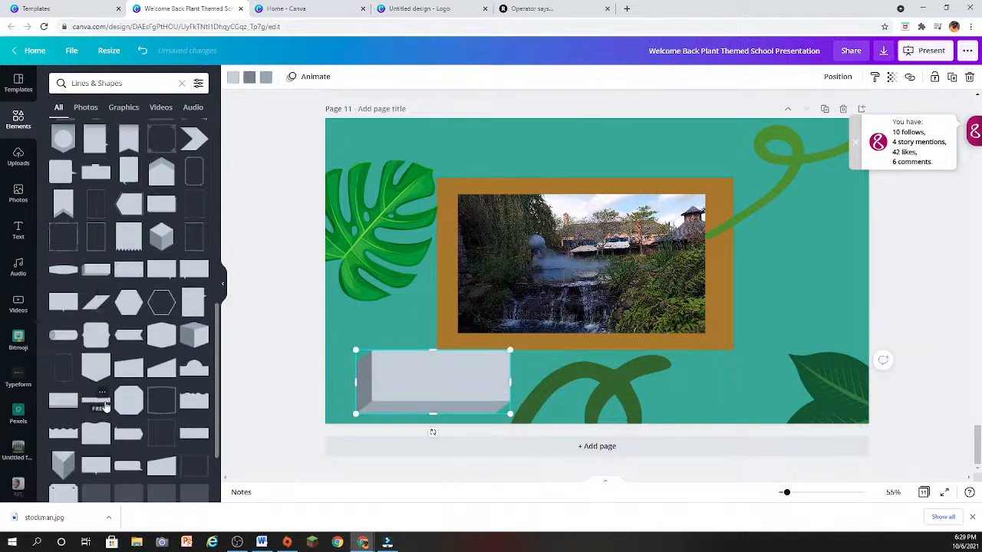
pyautogui.scroll(-2, 105, 406)
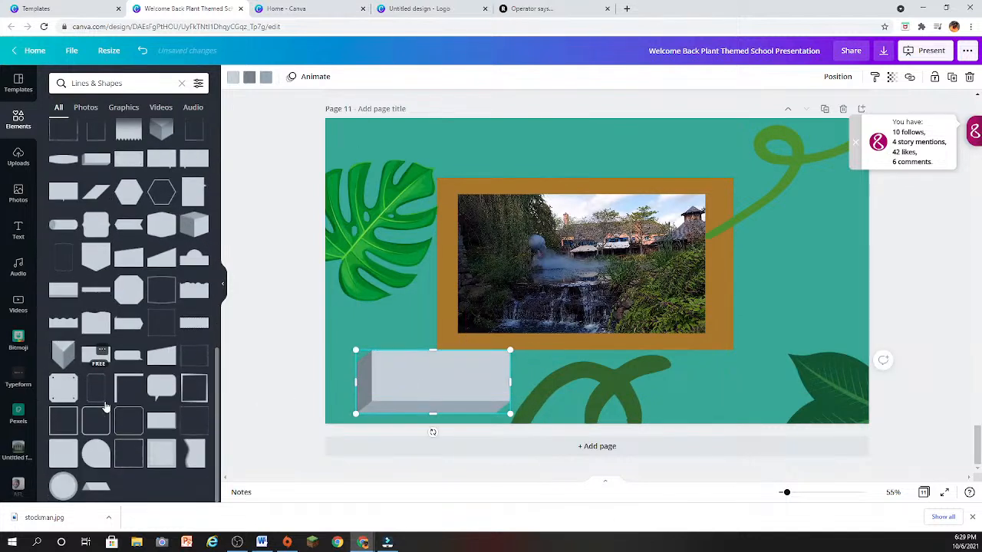
pyautogui.click(69, 481)
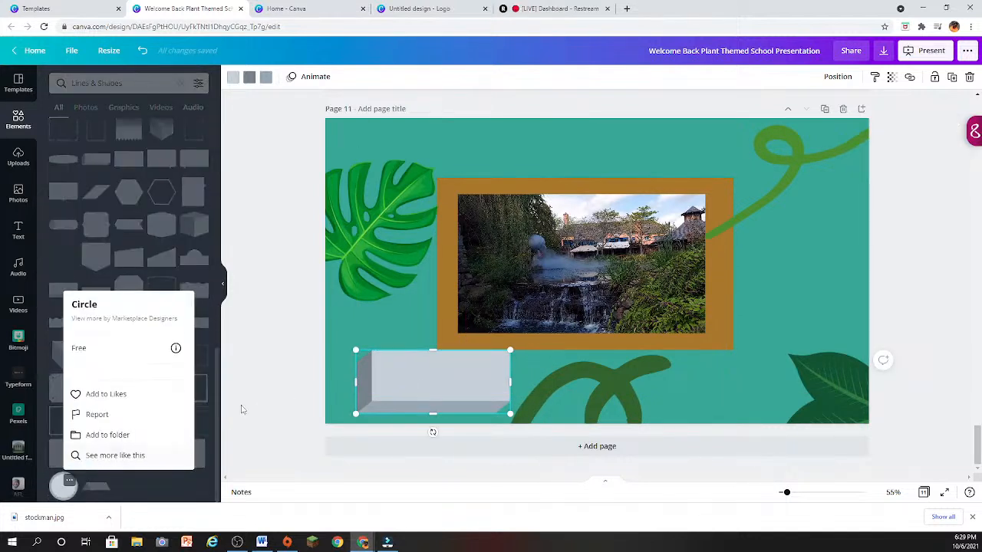
pyautogui.click(149, 496)
pyautogui.click(94, 493)
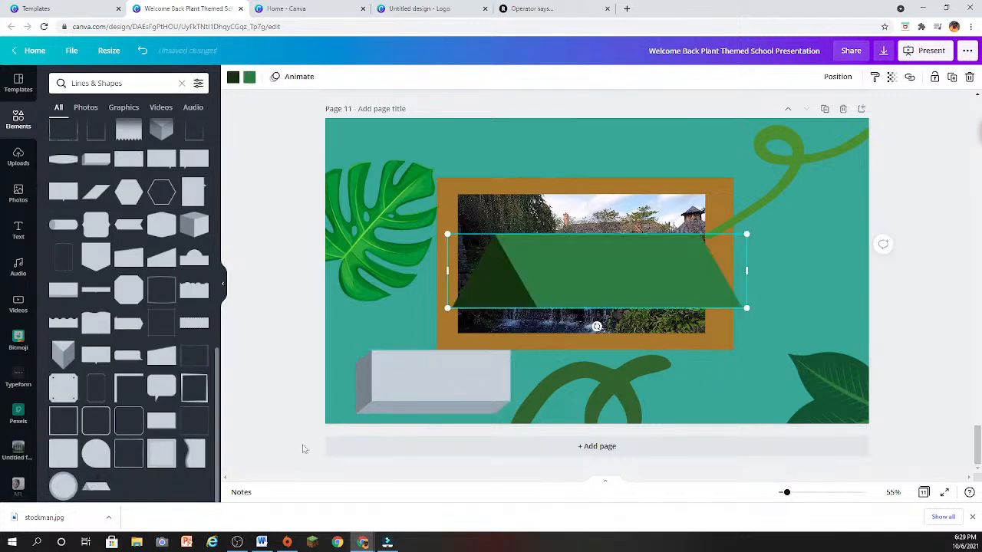
pyautogui.moveTo(586, 281); pyautogui.dragTo(658, 391)
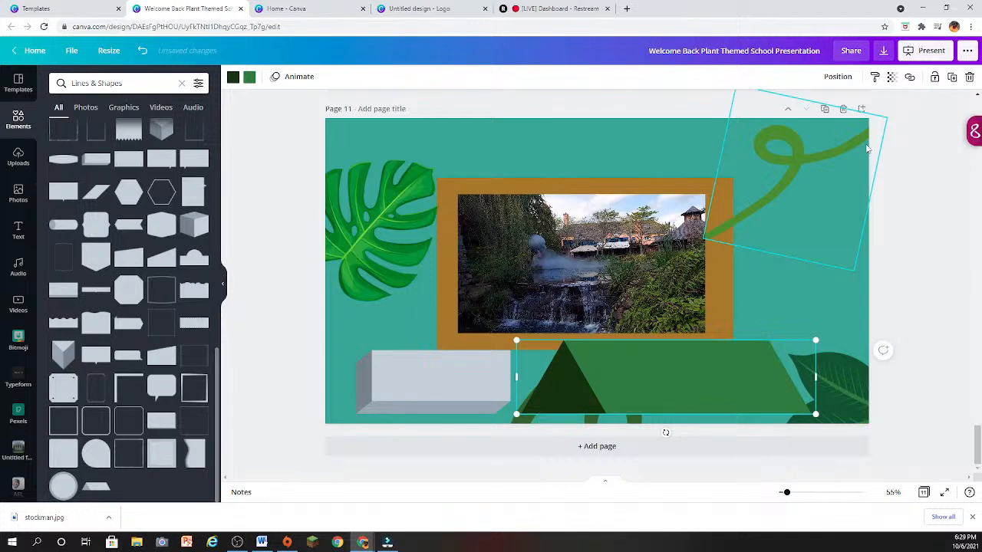
pyautogui.click(968, 79)
pyautogui.click(444, 377)
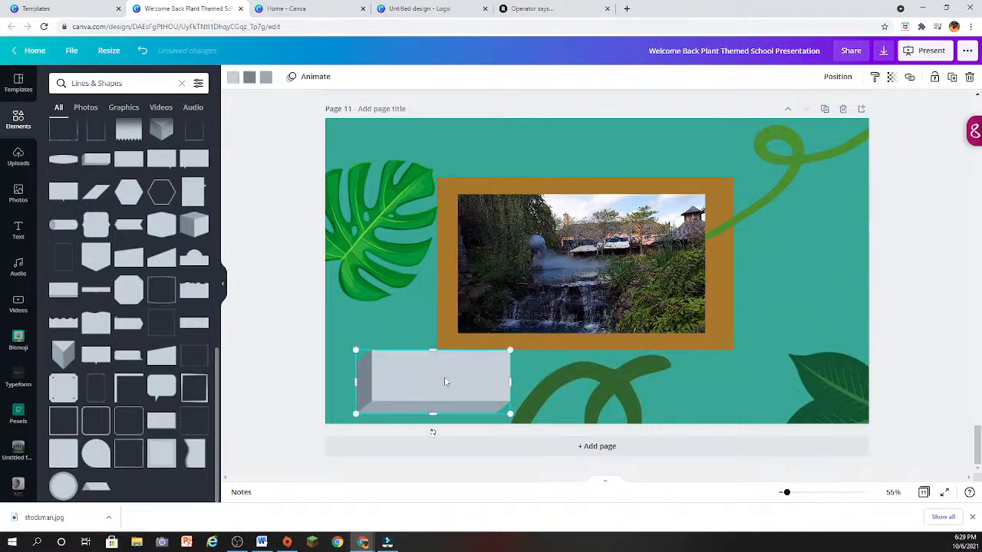
pyautogui.click(968, 79)
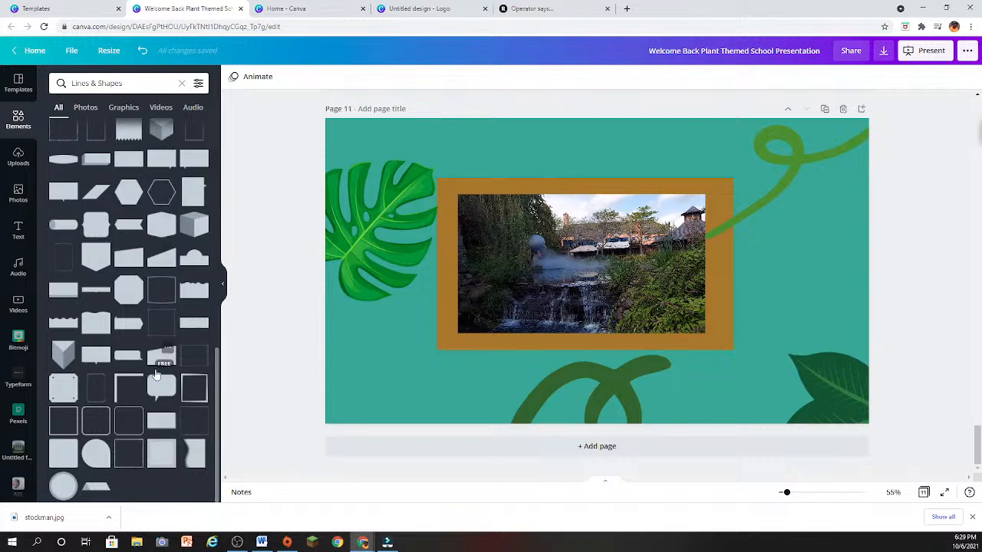
# - Widen the waterfall video slightly on both sides so the golden-brown border is narrower
pyautogui.click(681, 278)
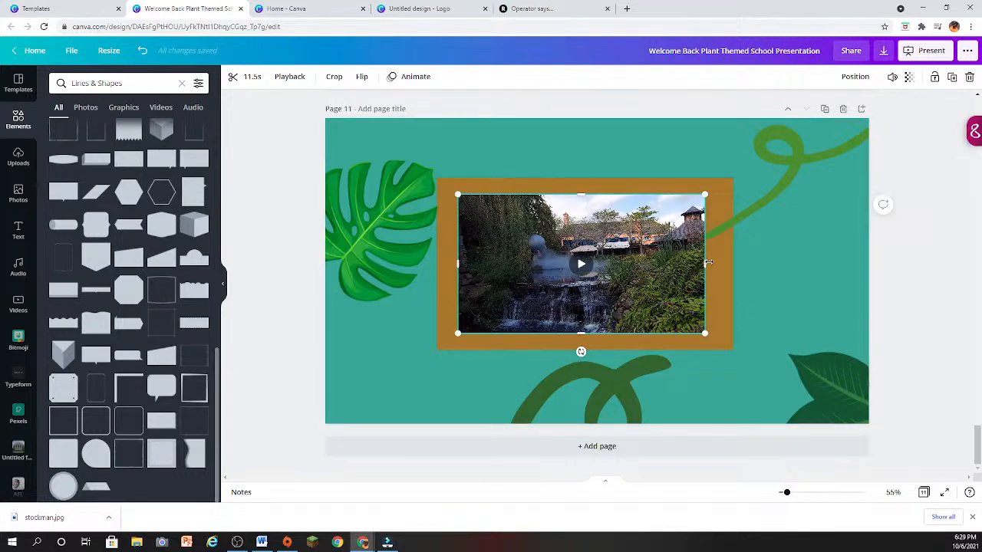
pyautogui.moveTo(707, 262)
pyautogui.mouseDown()
pyautogui.moveTo(730, 263)
pyautogui.moveTo(717, 263)
pyautogui.mouseUp()
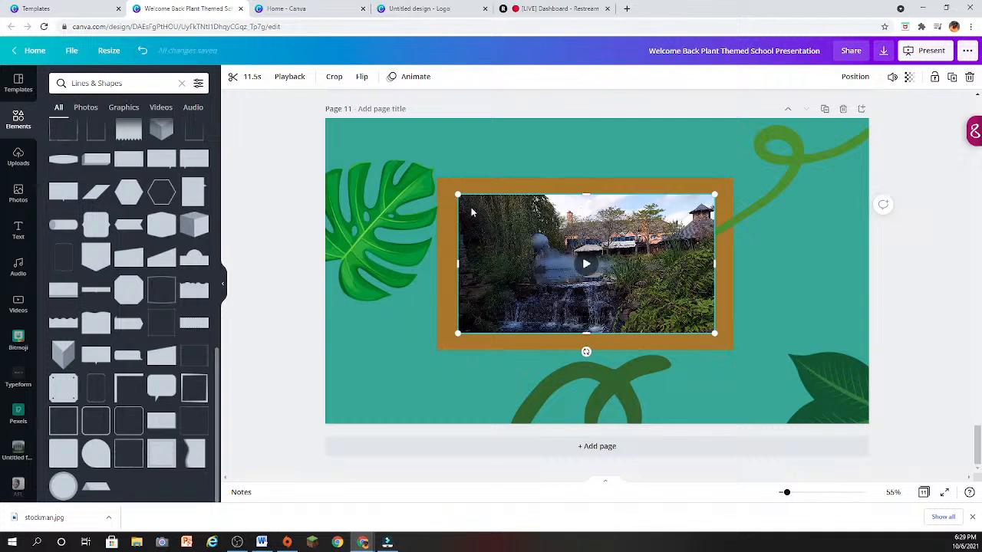
pyautogui.moveTo(457, 264); pyautogui.dragTo(450, 264)
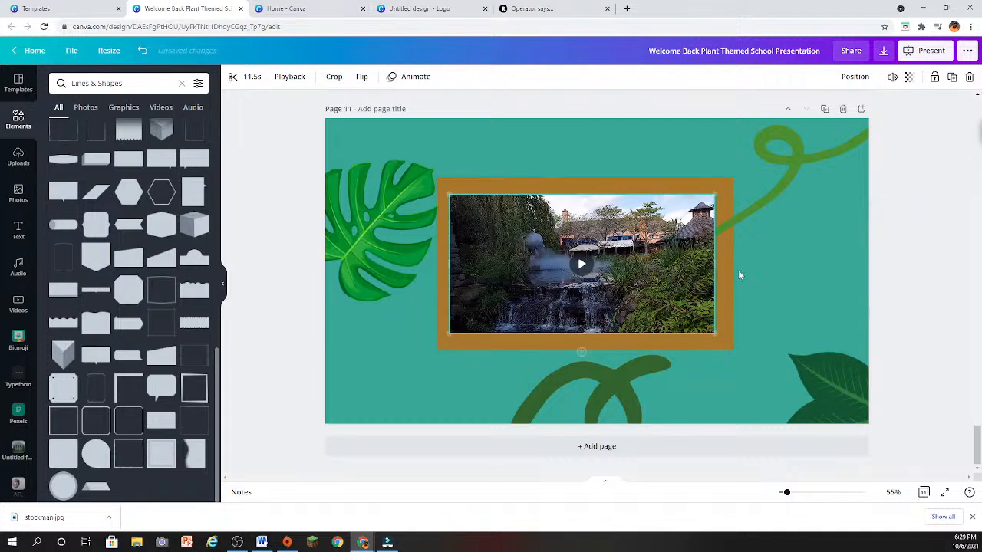
pyautogui.click(790, 267)
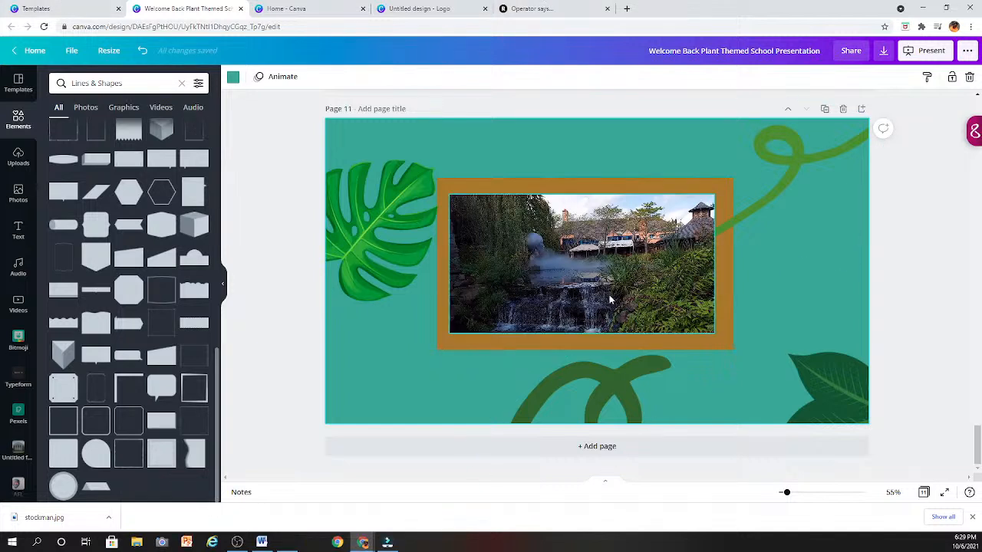
# - Duplicate the golden-brown rectangle, place the copy up and left over the video, and browse color swatches for it
pyautogui.click(637, 188)
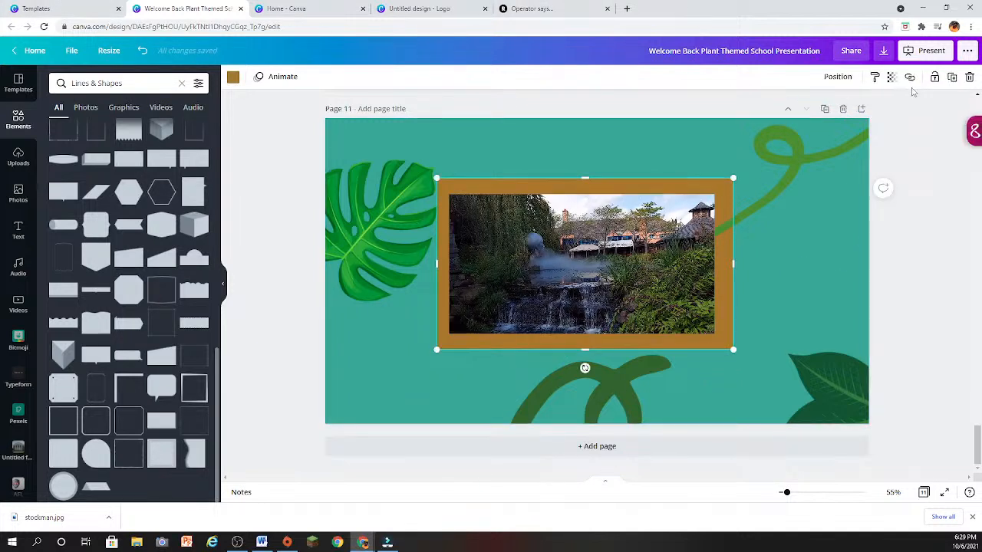
pyautogui.click(951, 77)
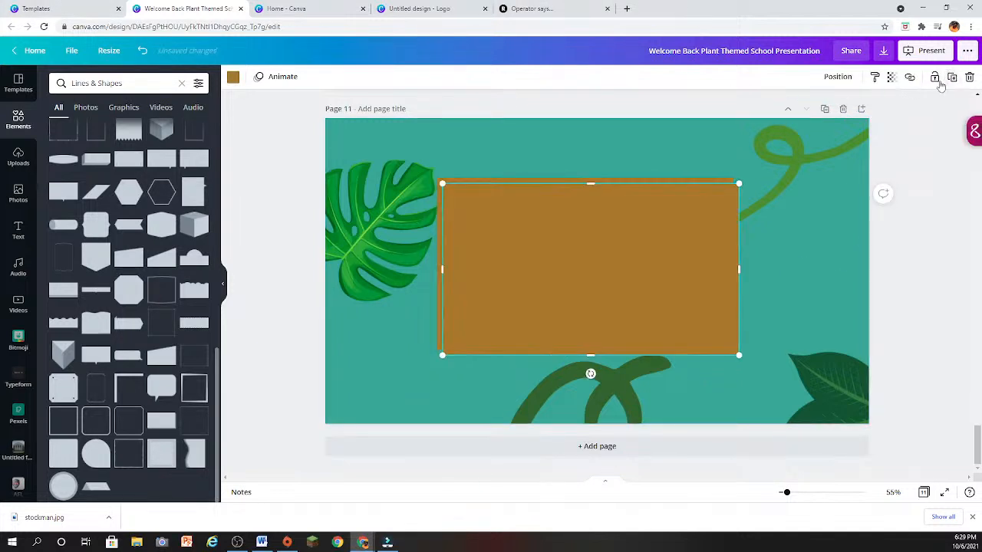
pyautogui.rightClick(517, 243)
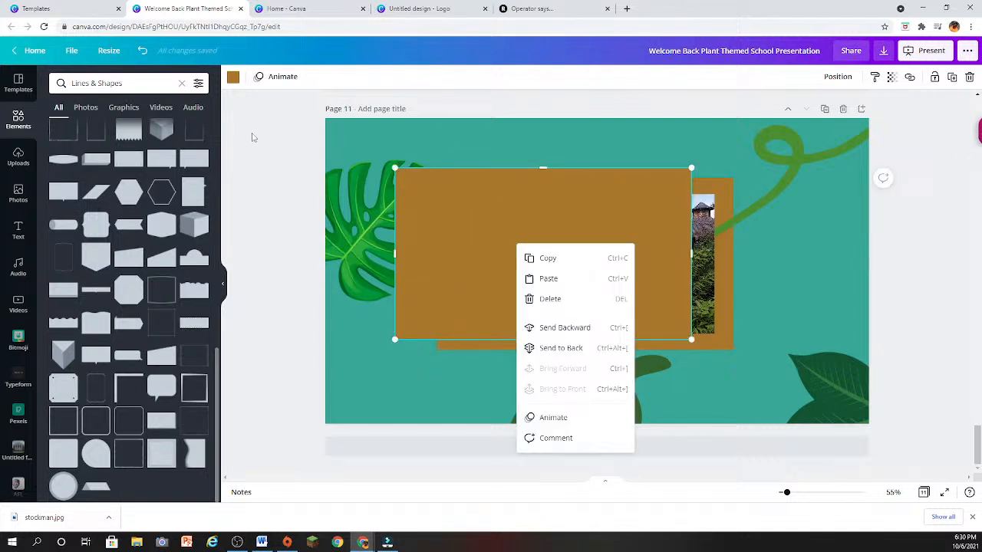
pyautogui.click(394, 190)
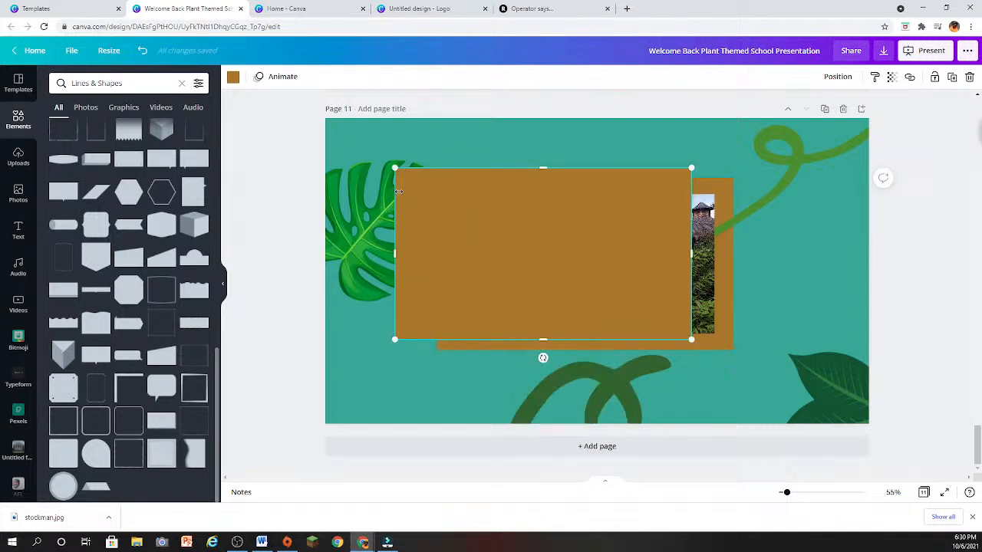
pyautogui.click(232, 78)
pyautogui.scroll(-3, 110, 390)
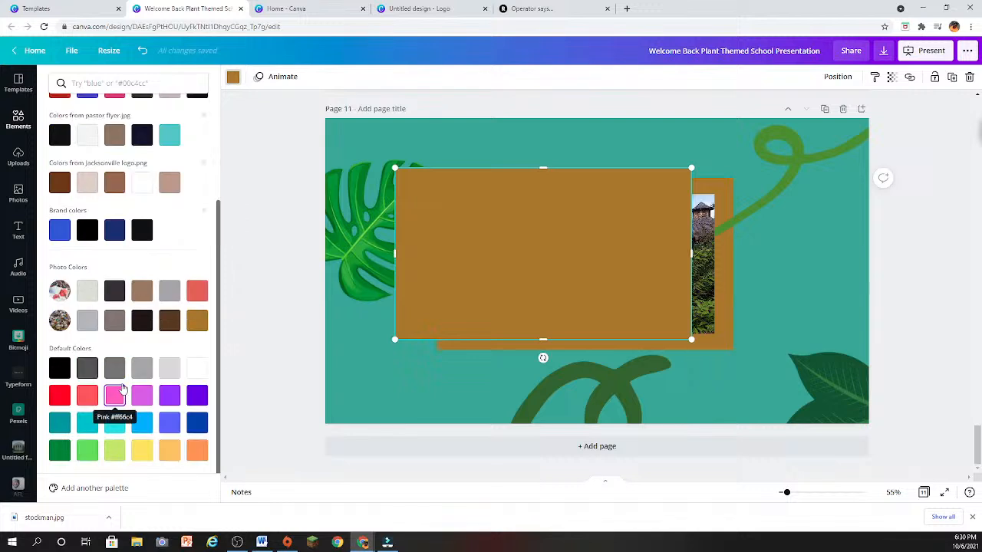
pyautogui.scroll(3, 139, 373)
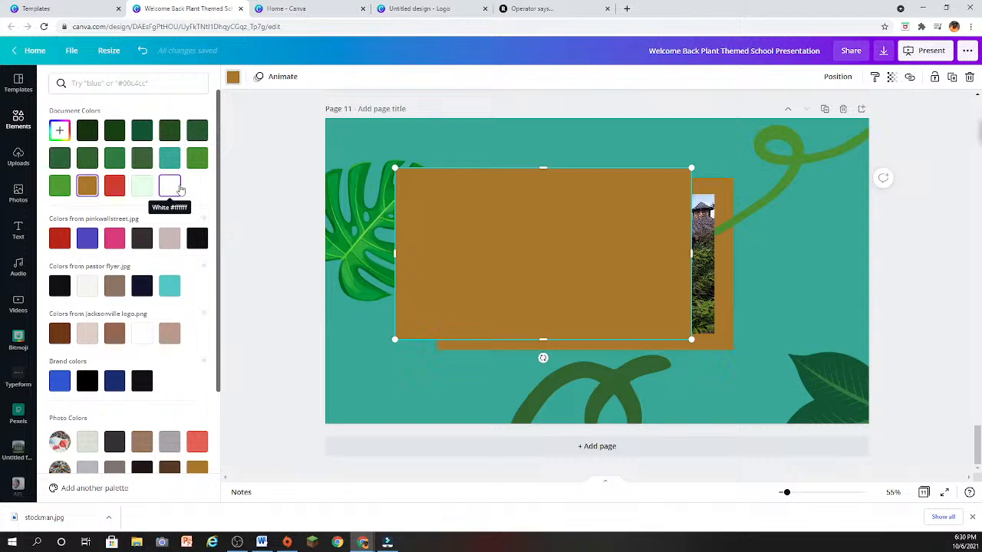
pyautogui.scroll(-3, 181, 189)
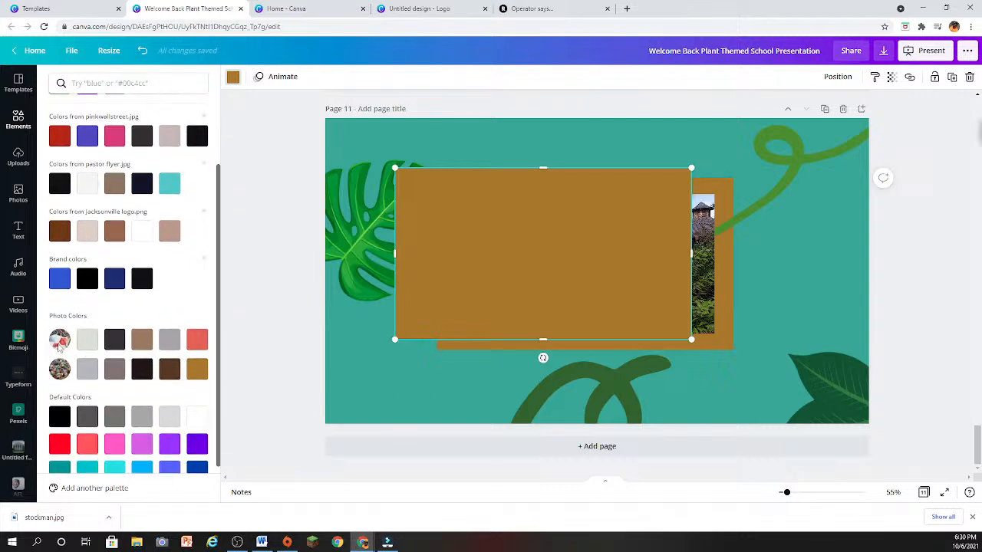
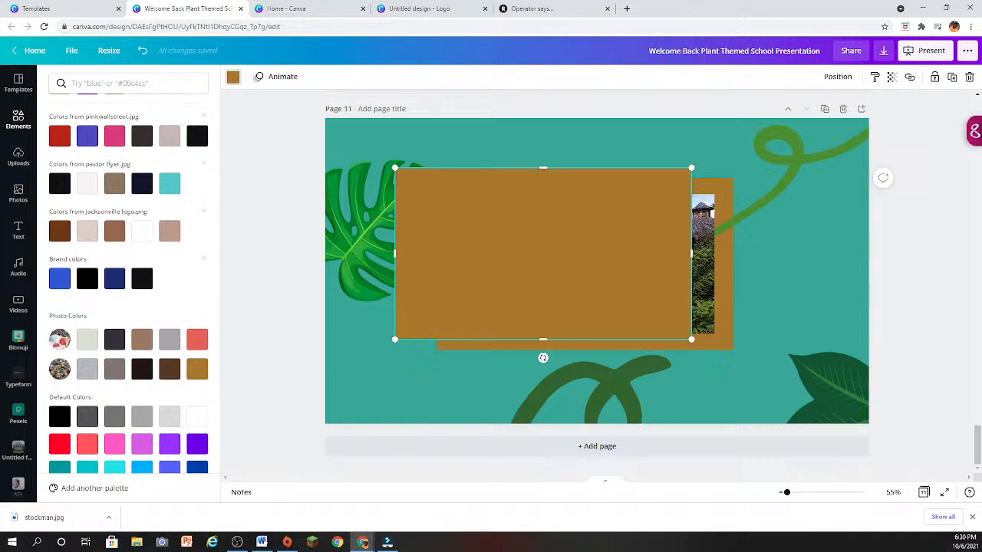
# - Recolor the duplicated rectangle purple, send it to the back, and offset it slightly up and right behind the golden-brown frame
pyautogui.click(197, 444)
pyautogui.rightClick(580, 247)
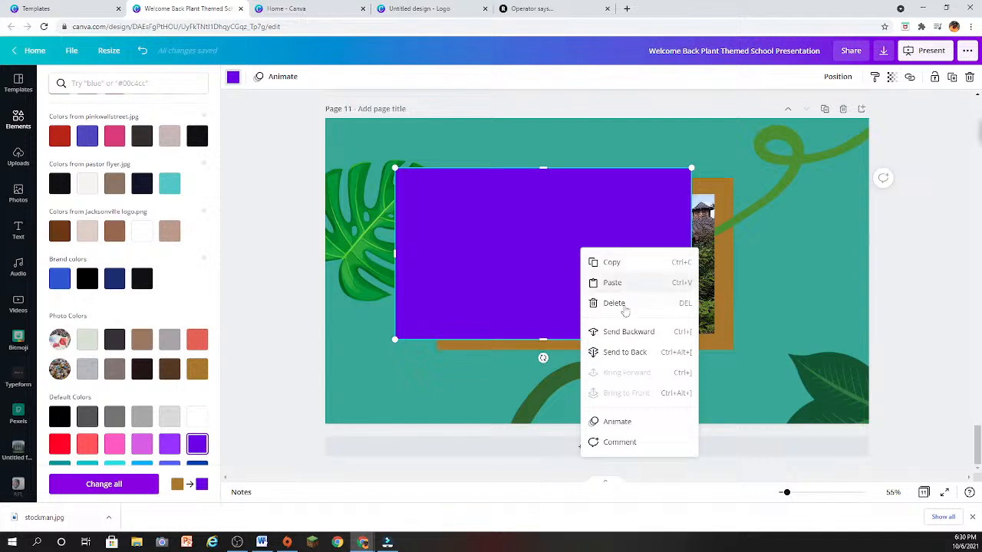
pyautogui.click(620, 353)
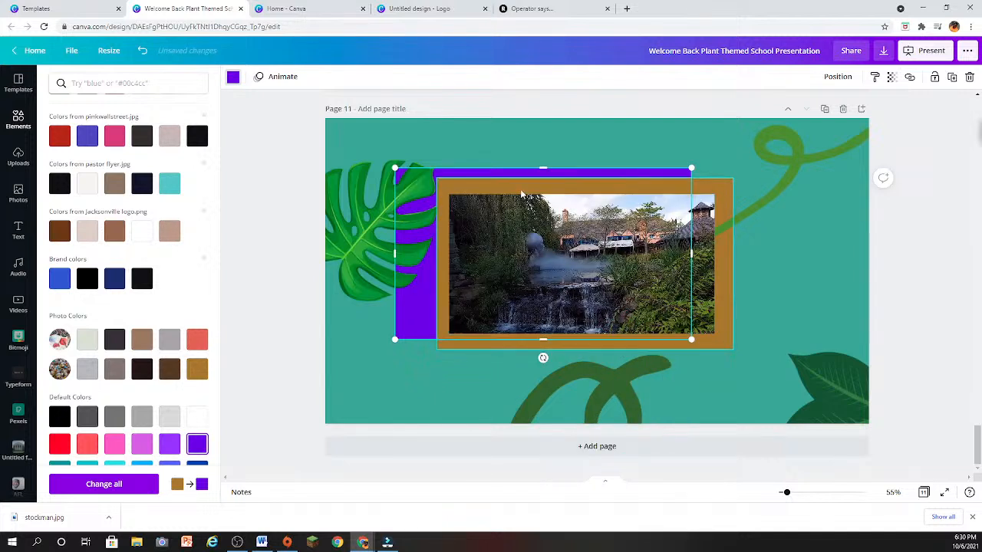
pyautogui.moveTo(414, 295); pyautogui.dragTo(472, 291)
pyautogui.click(819, 282)
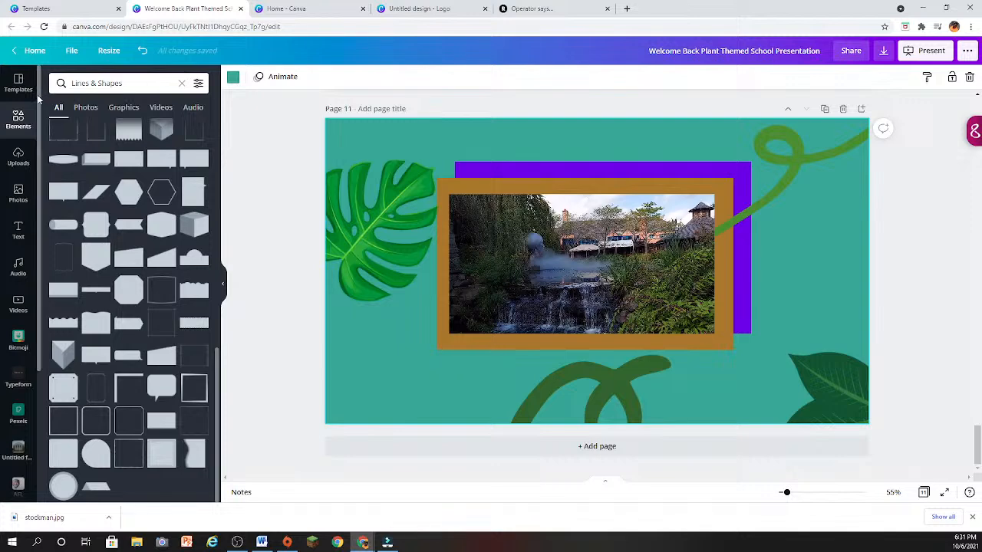
# - Close the plant-themed presentation and its template preview, and look through the presentation template designs
pyautogui.click(241, 8)
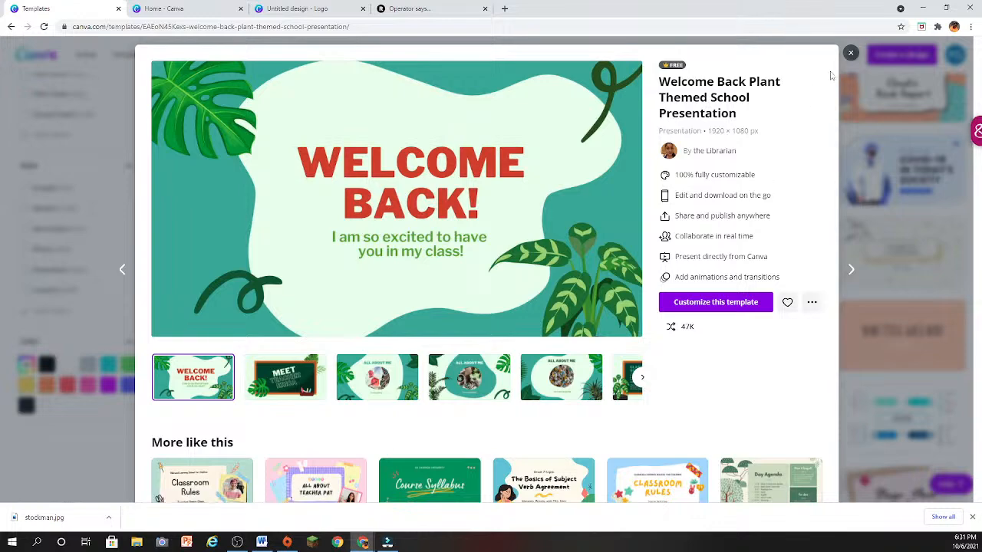
pyautogui.click(850, 54)
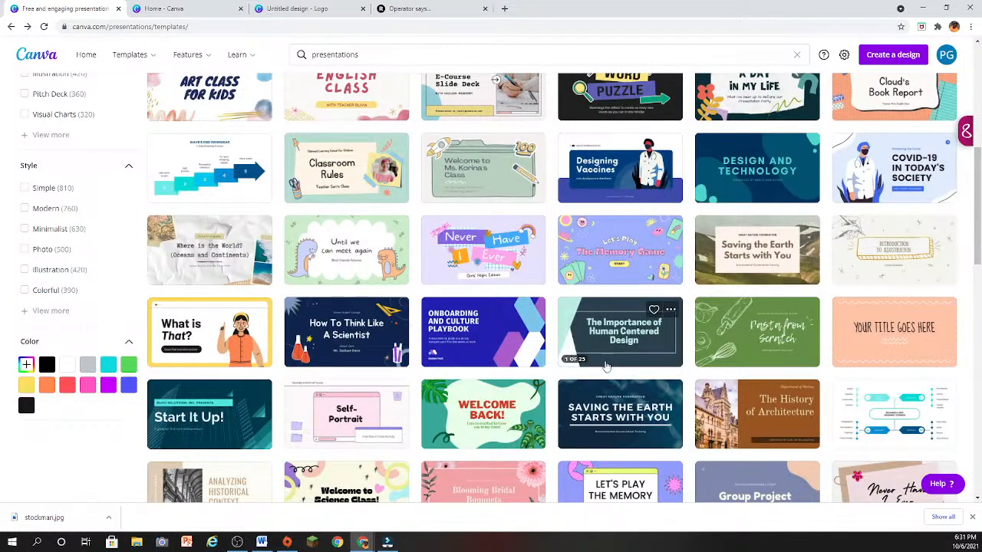
pyautogui.scroll(-1, 344, 396)
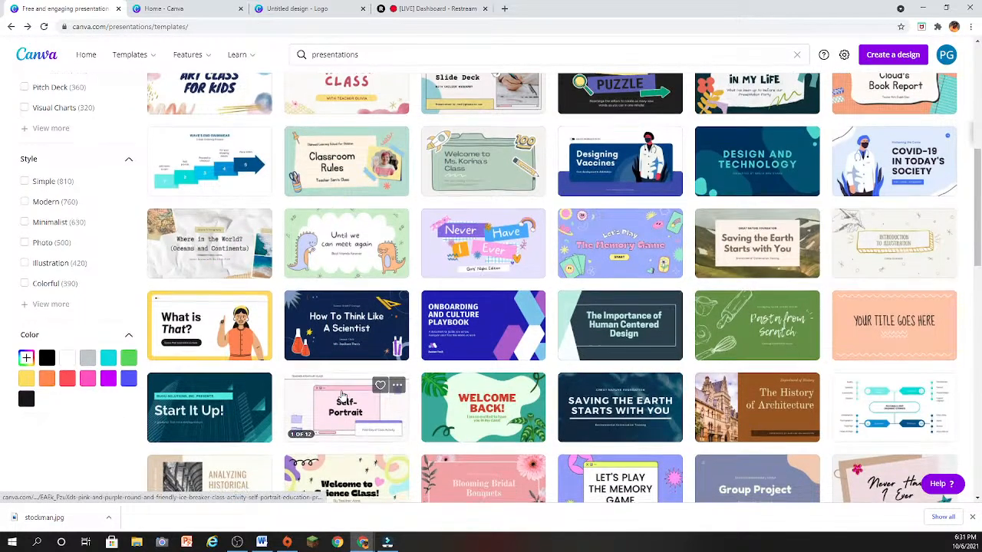
pyautogui.scroll(-2, 344, 397)
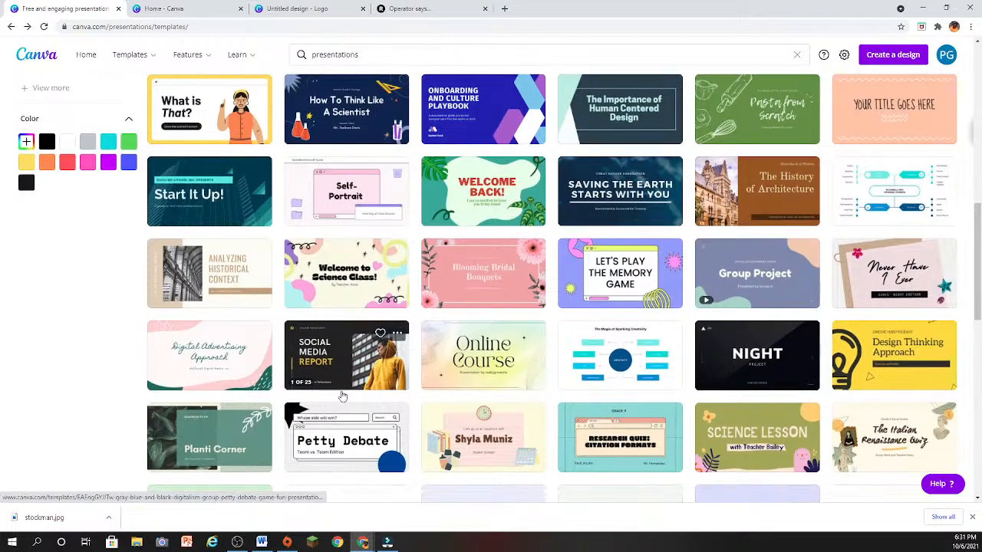
pyautogui.scroll(-3, 343, 396)
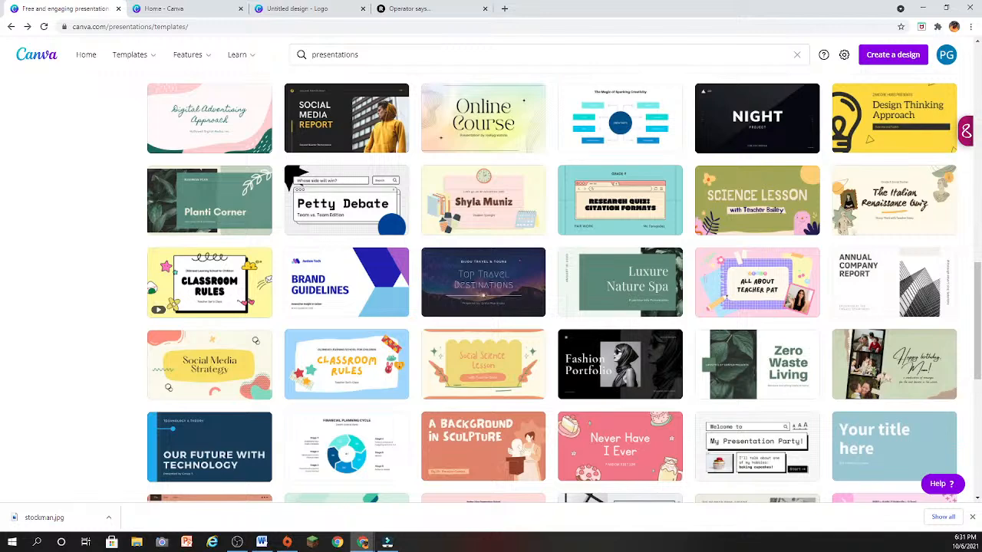
pyautogui.scroll(1, 653, 317)
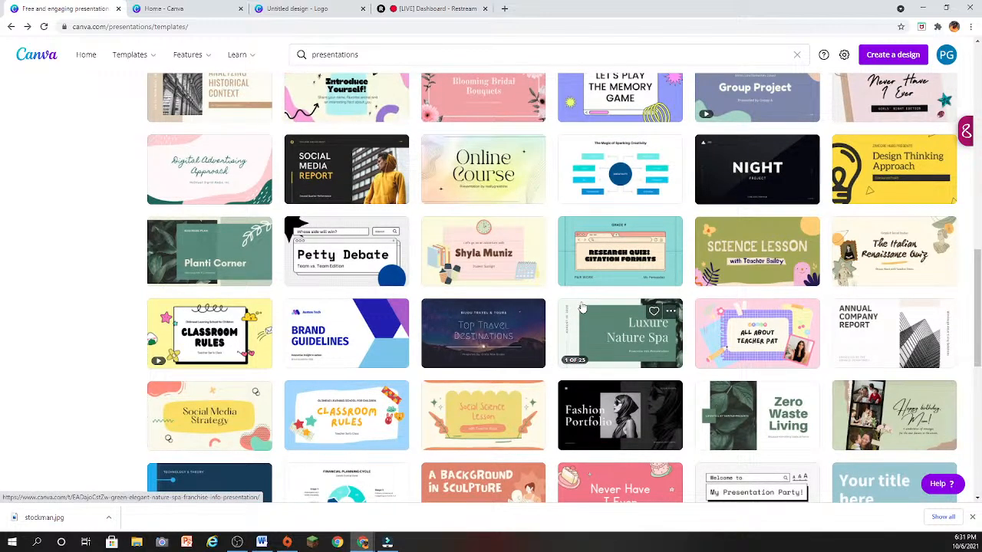
pyautogui.scroll(-2, 583, 306)
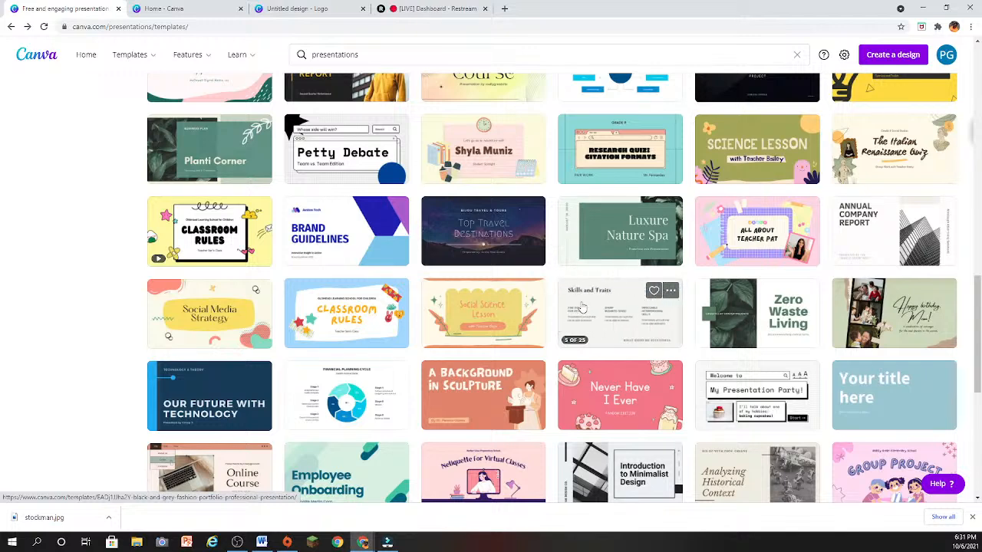
pyautogui.scroll(-3, 623, 332)
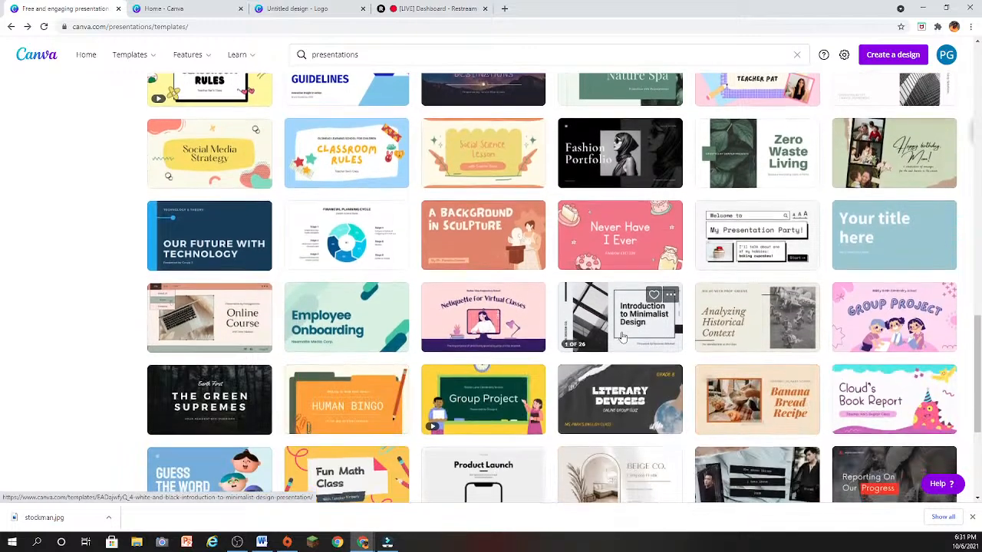
pyautogui.scroll(-1, 623, 337)
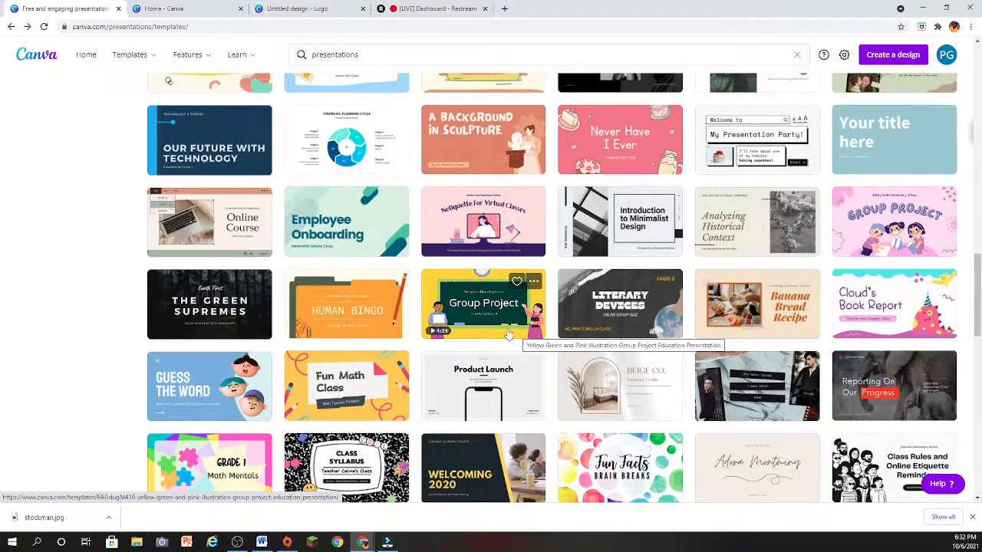
pyautogui.scroll(-2, 489, 315)
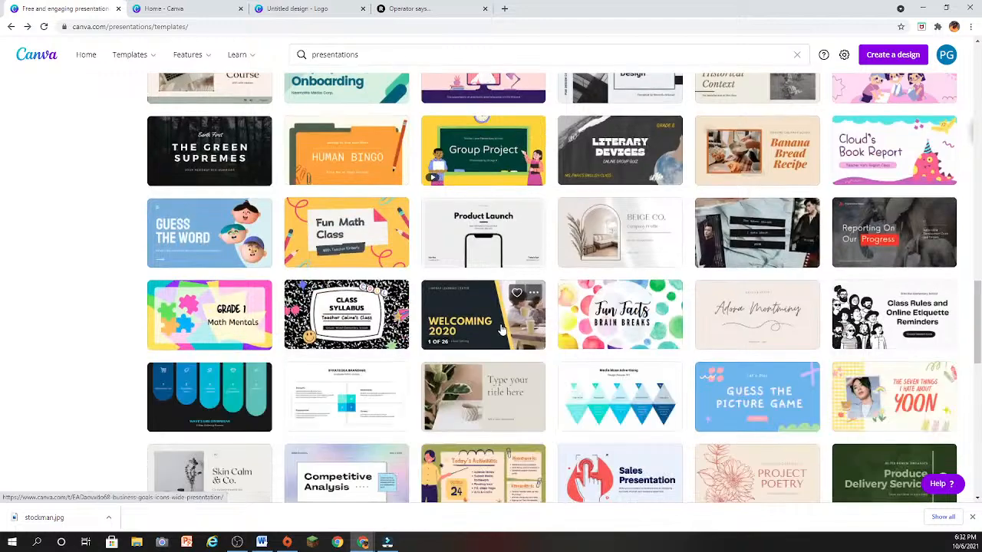
pyautogui.scroll(-3, 504, 348)
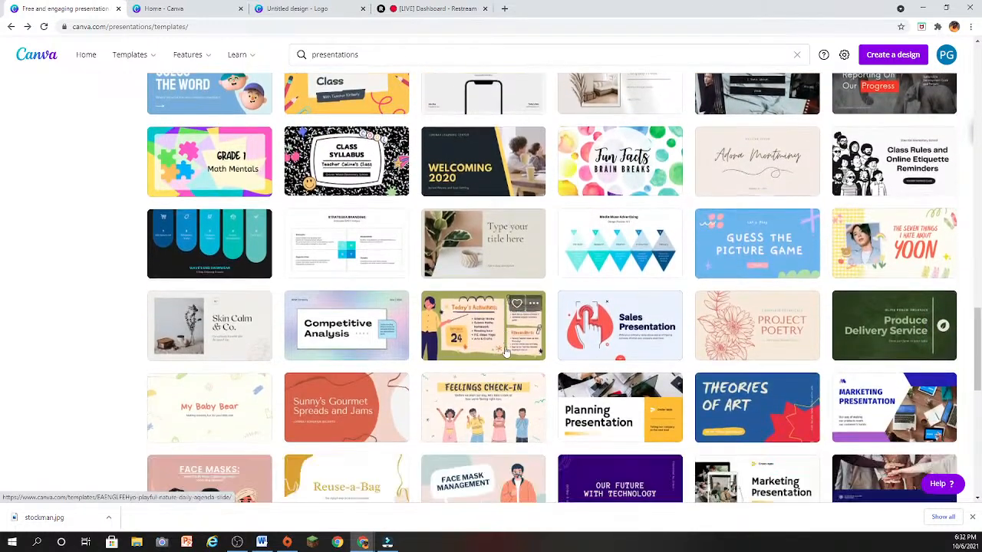
pyautogui.scroll(-3, 504, 348)
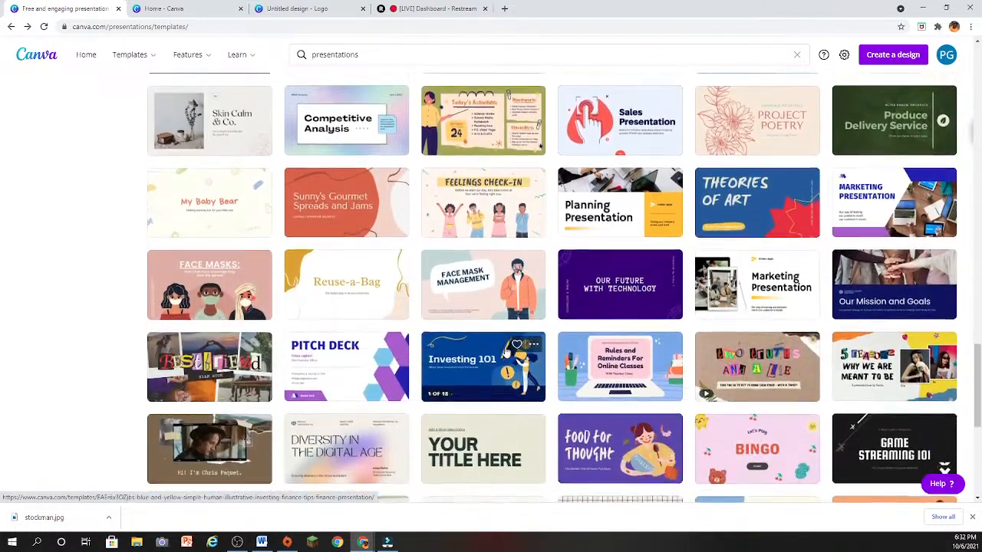
pyautogui.scroll(-3, 504, 348)
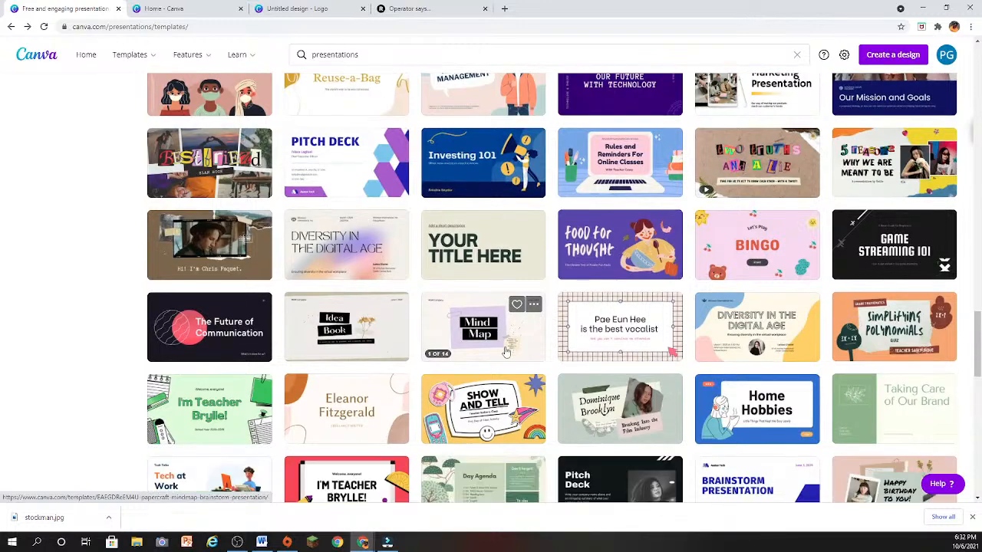
pyautogui.scroll(-3, 506, 351)
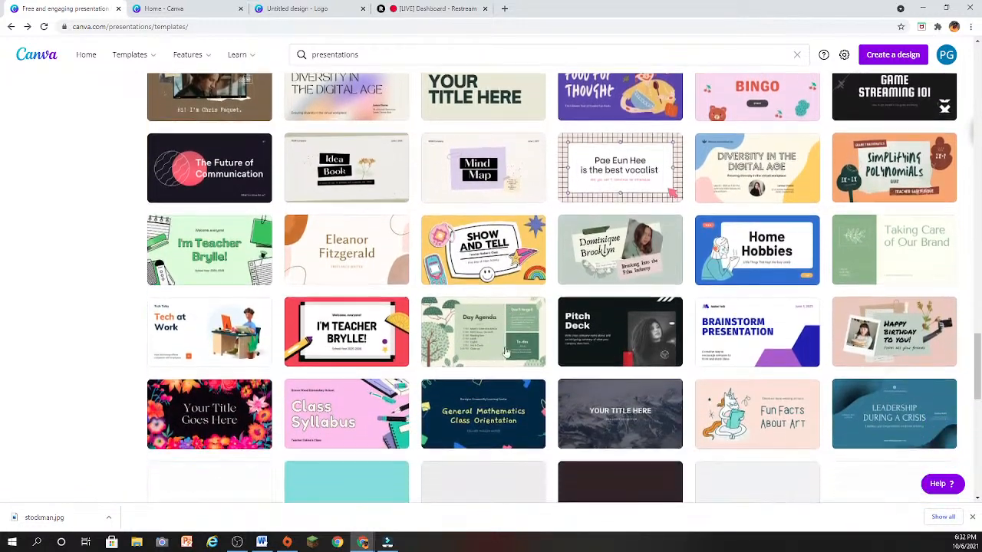
pyautogui.scroll(-3, 506, 351)
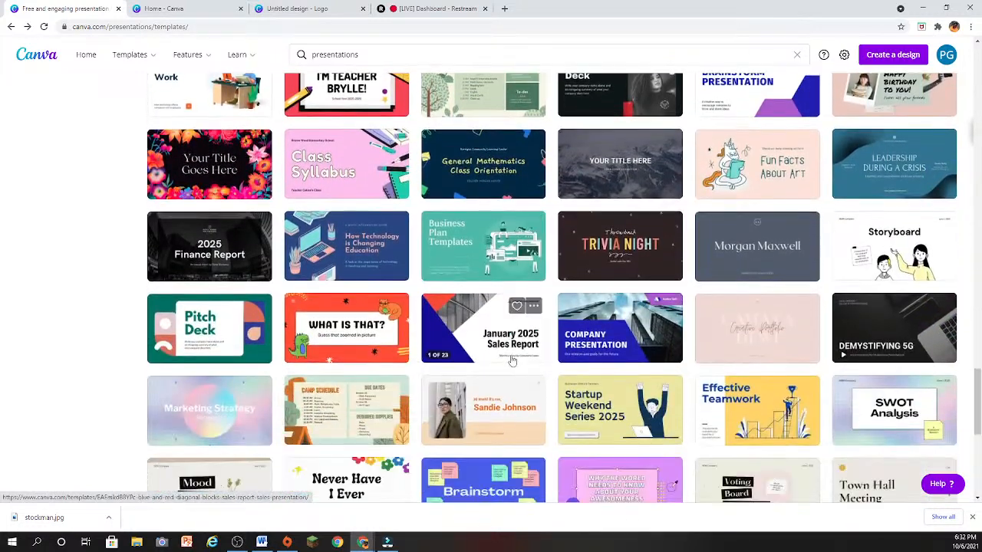
pyautogui.scroll(-3, 512, 360)
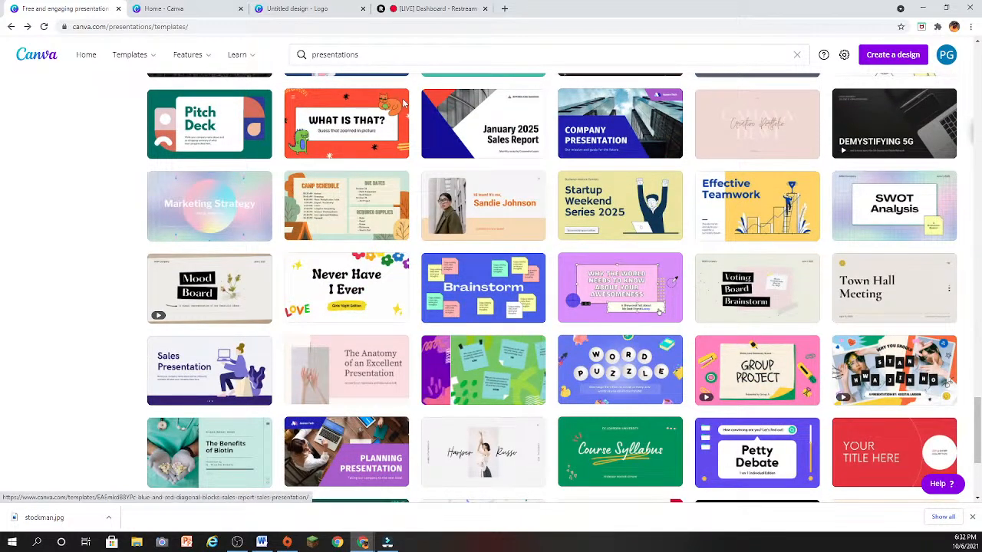
# - Open the YouTube Intros template category and look through the intro designs
pyautogui.moveTo(124, 60)
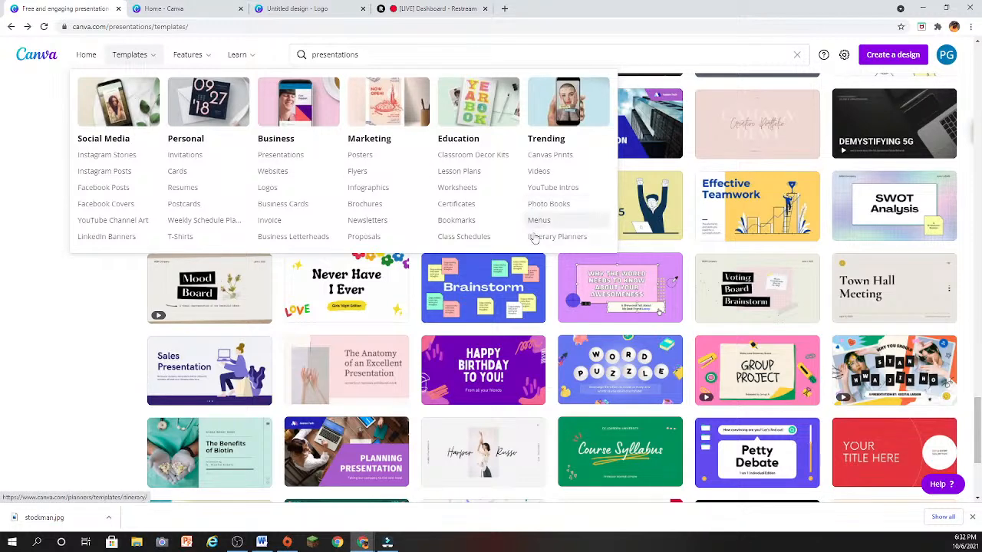
pyautogui.click(558, 193)
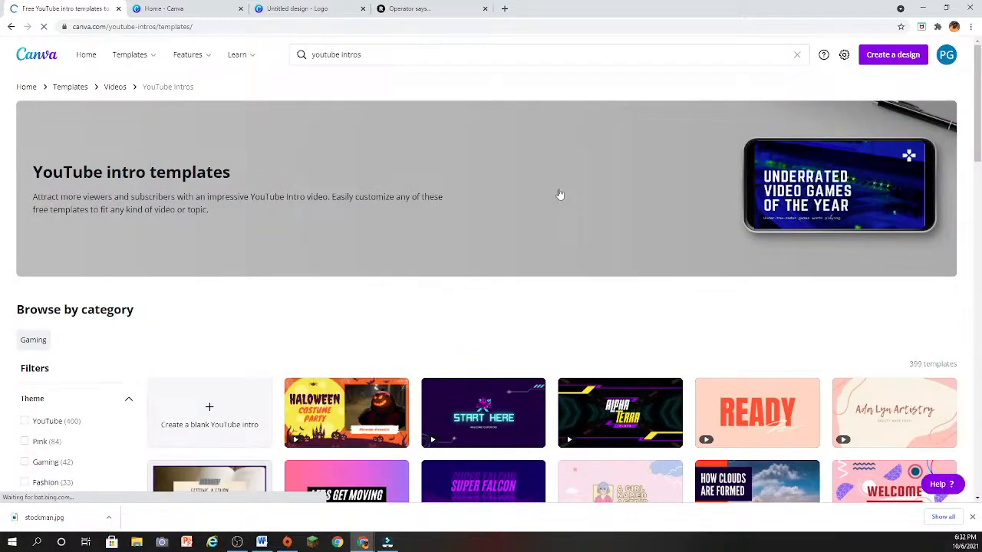
pyautogui.scroll(-3, 577, 230)
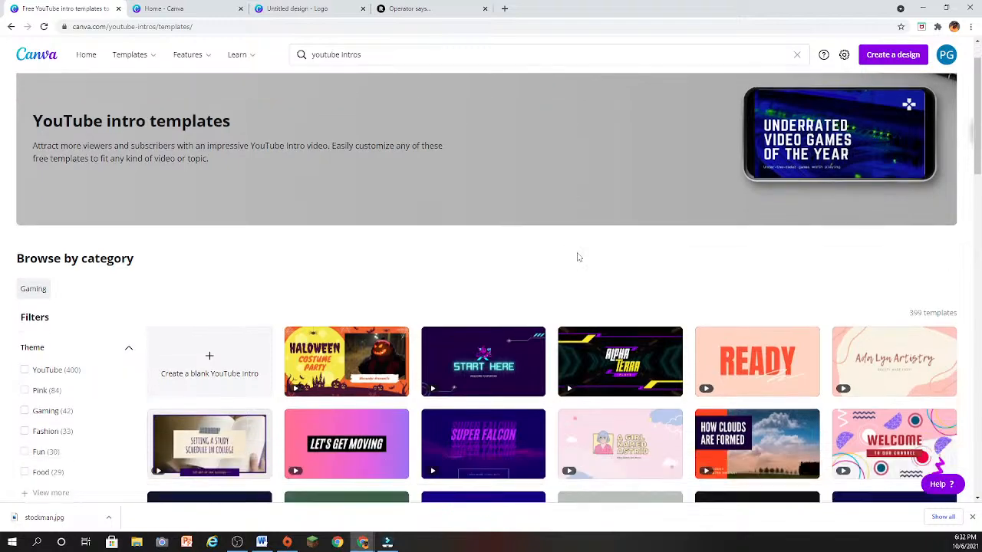
pyautogui.scroll(-2, 578, 258)
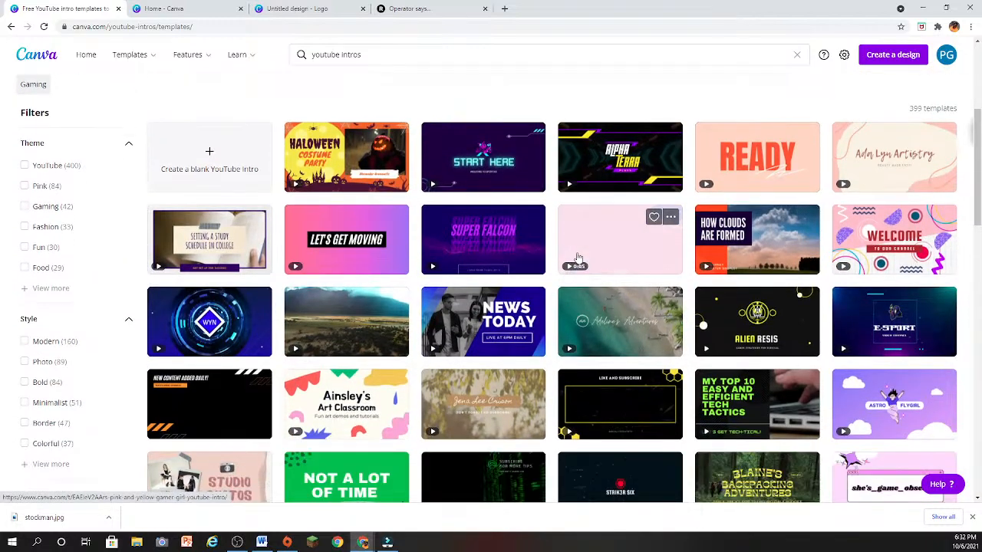
pyautogui.scroll(-7, 579, 258)
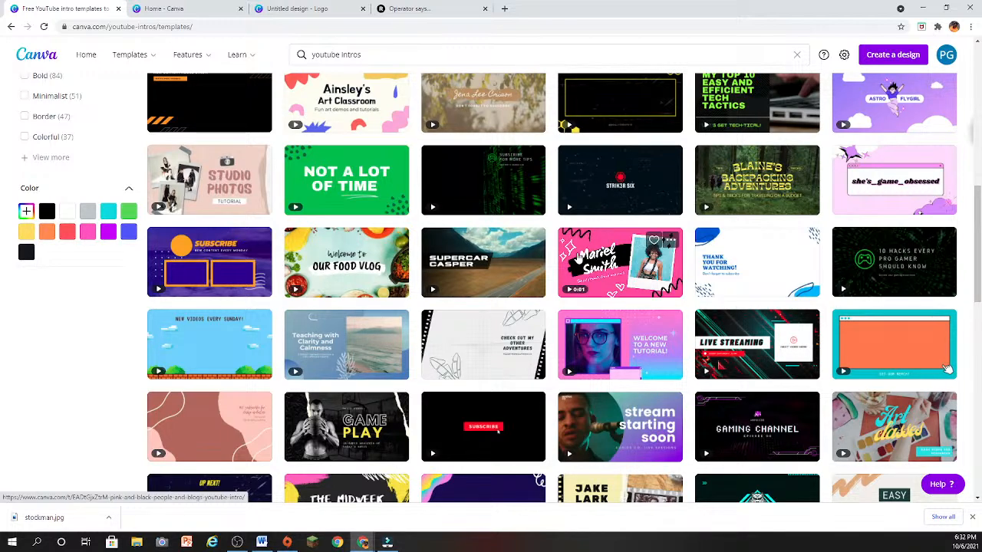
pyautogui.scroll(-6, 579, 259)
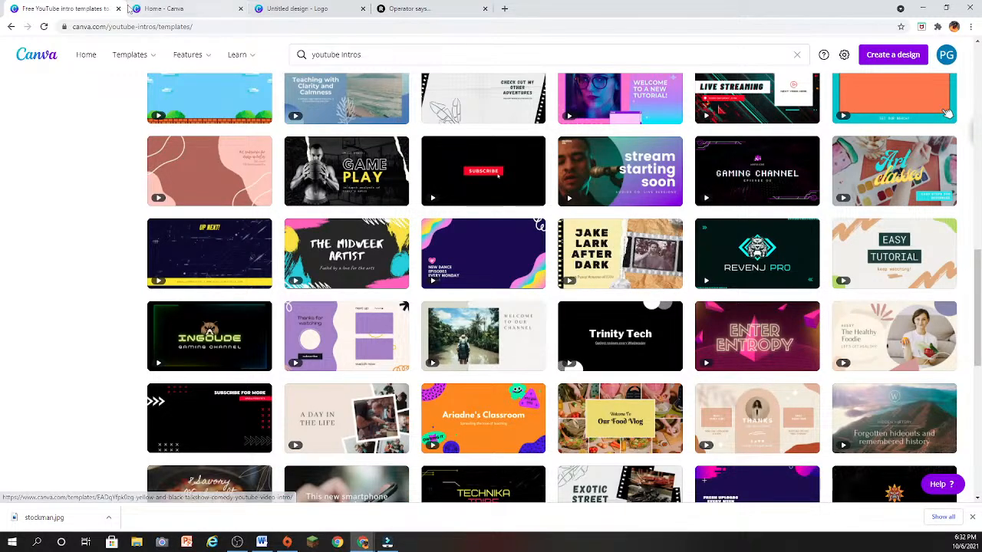
pyautogui.scroll(9, 48, 287)
pyautogui.scroll(5, 192, 305)
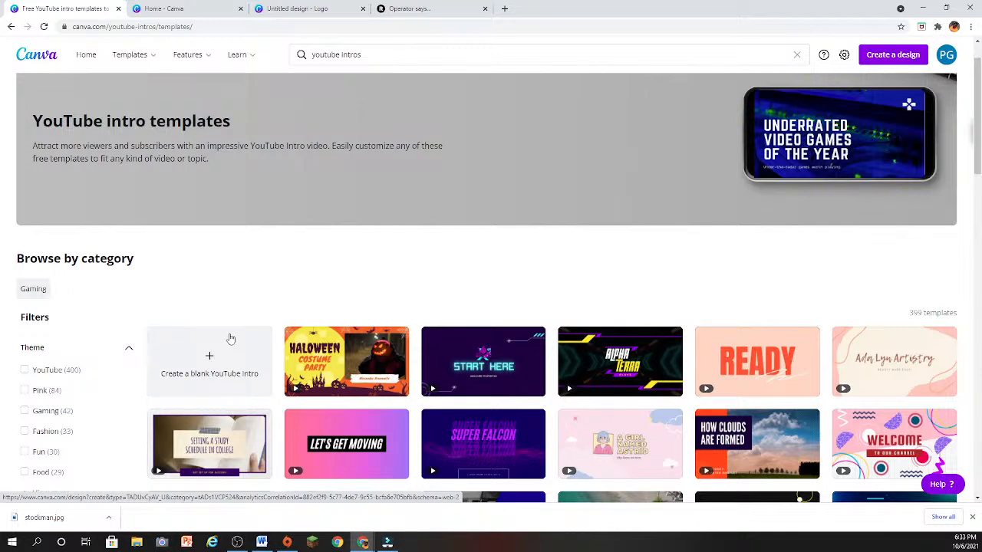
pyautogui.scroll(-2, 231, 338)
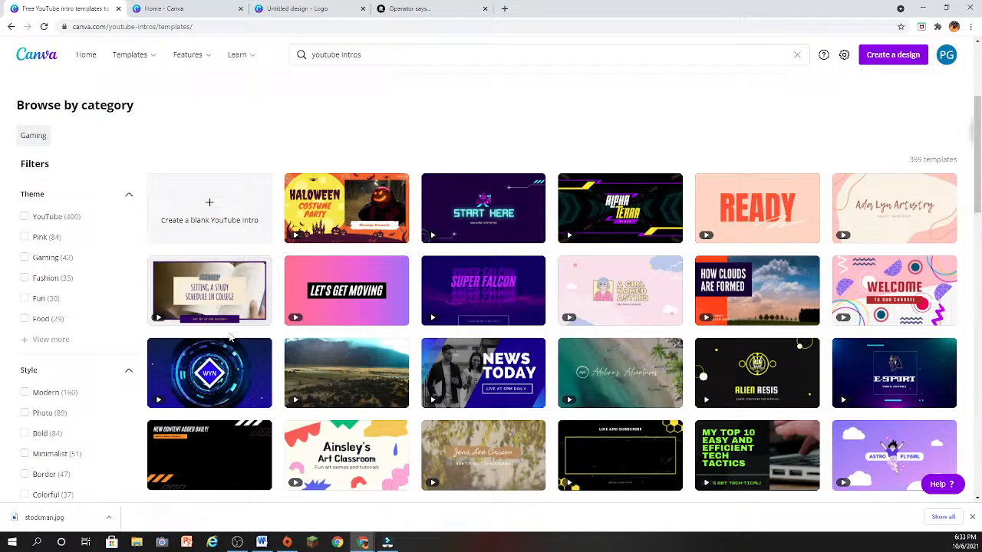
pyautogui.scroll(-1, 230, 338)
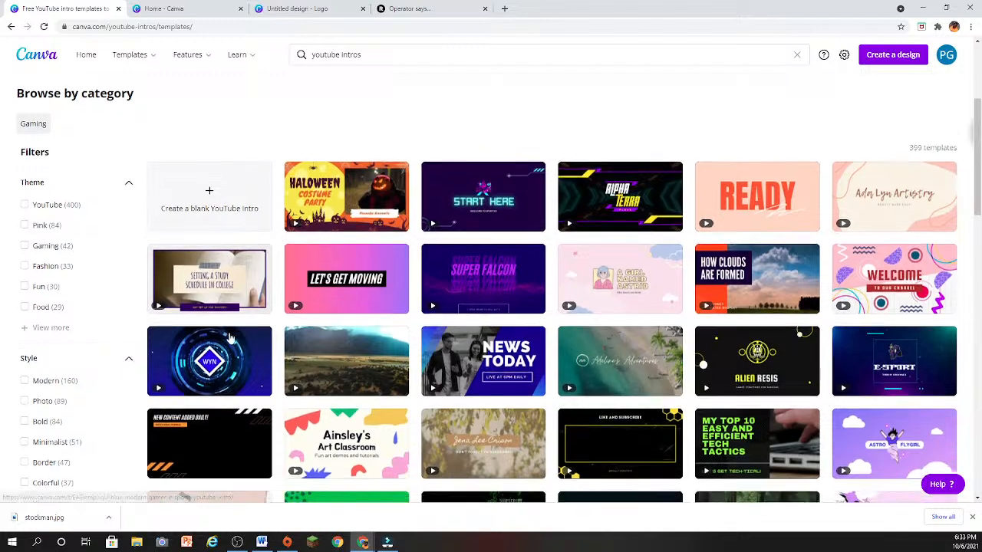
pyautogui.scroll(-1, 231, 338)
pyautogui.scroll(-2, 230, 338)
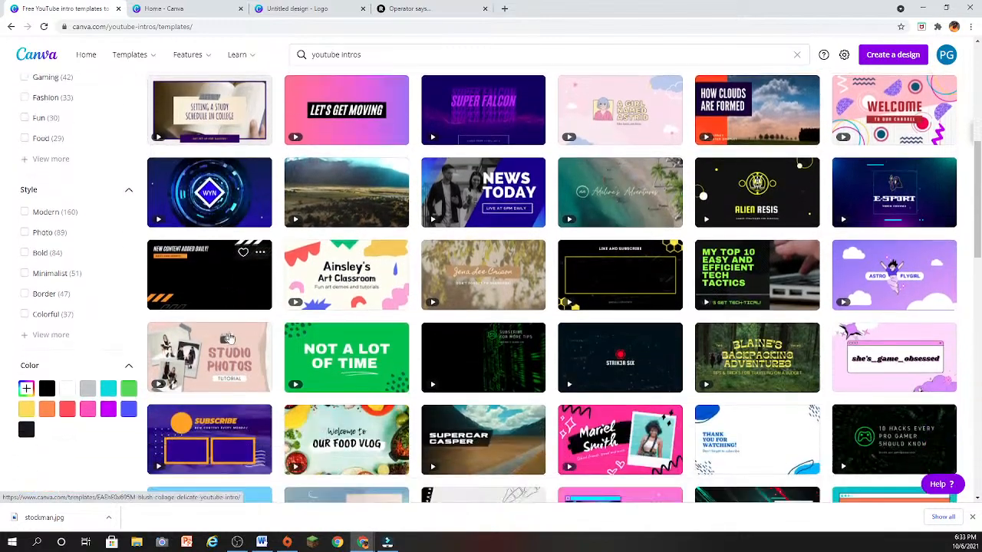
pyautogui.scroll(-1, 230, 338)
pyautogui.scroll(-1, 230, 338)
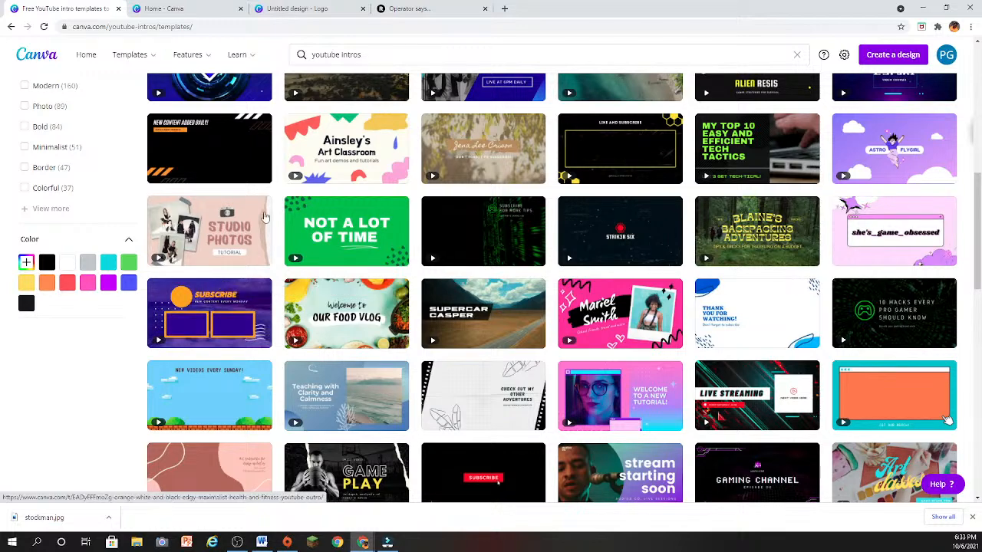
pyautogui.scroll(3, 429, 375)
pyautogui.scroll(-3, 437, 380)
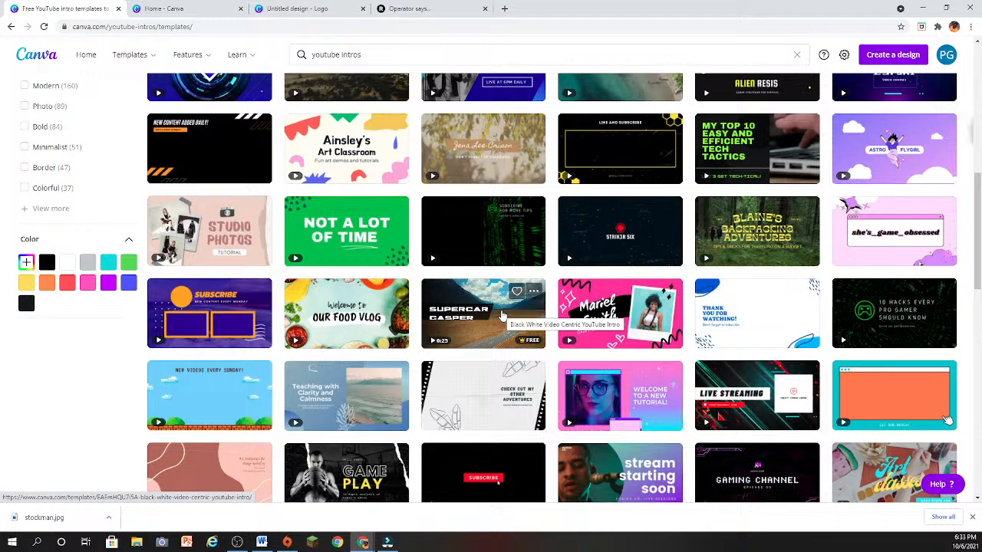
pyautogui.scroll(-5, 502, 316)
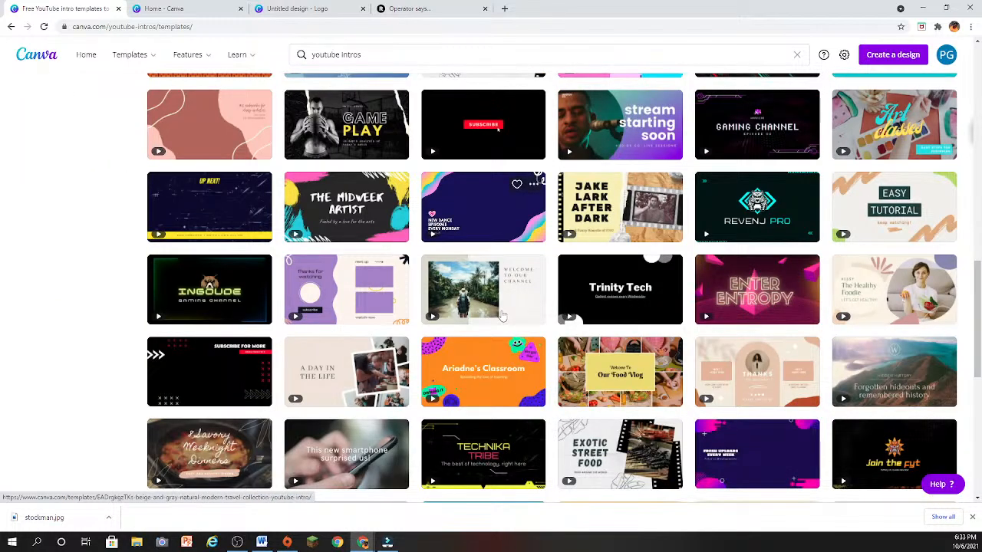
pyautogui.scroll(-2, 501, 317)
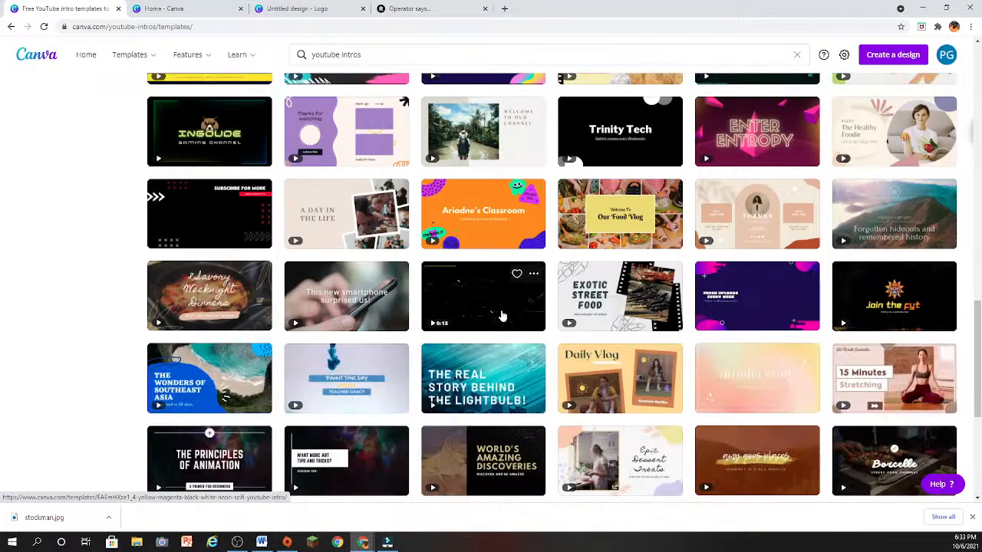
# - Search the templates for "youtube intros learning"
pyautogui.click(405, 56)
pyautogui.write('lea')
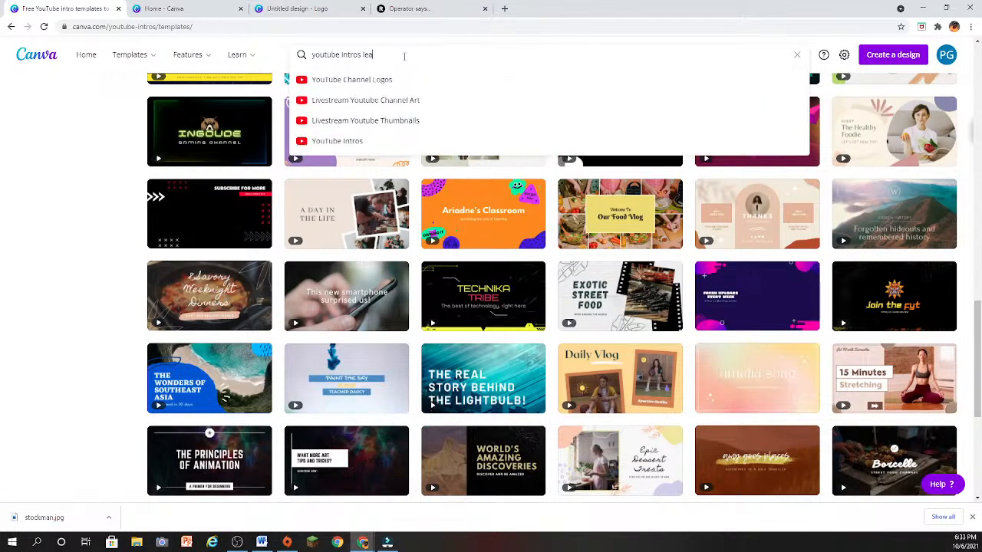
pyautogui.write('rning')
pyautogui.press('Return')
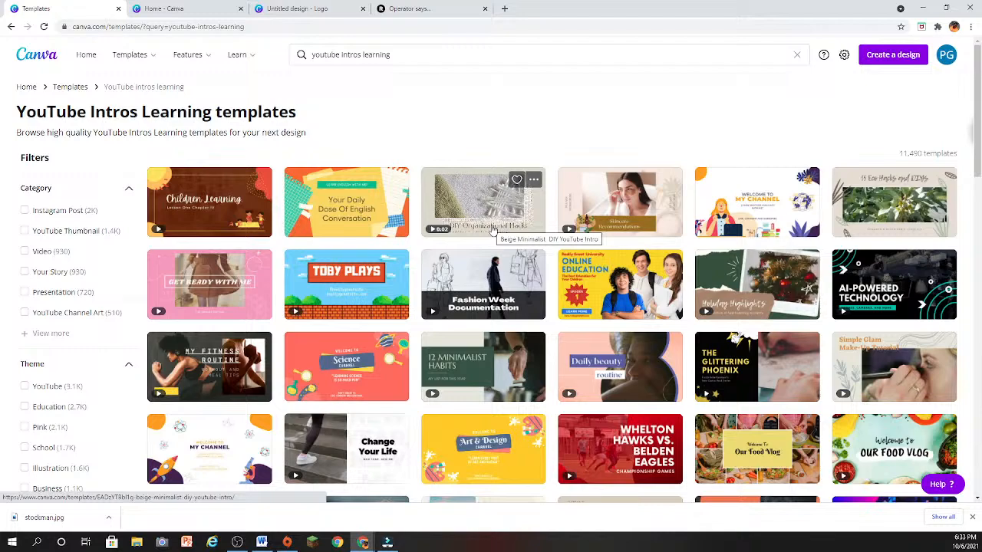
# - Look through the learning intro templates and preview the Navy Organic Shape Monochrome Leaf YouTube Channel Art design
pyautogui.scroll(-3, 474, 317)
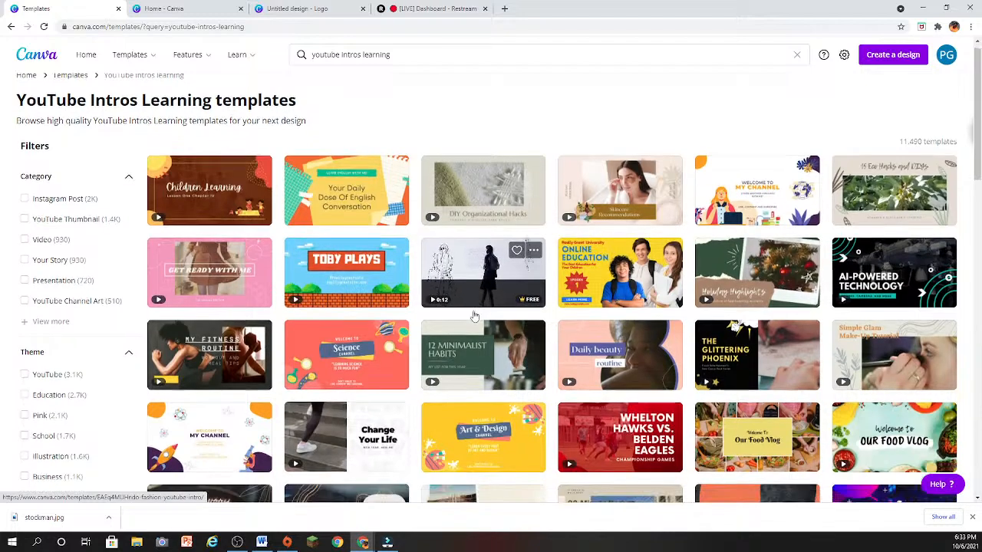
pyautogui.scroll(-2, 474, 316)
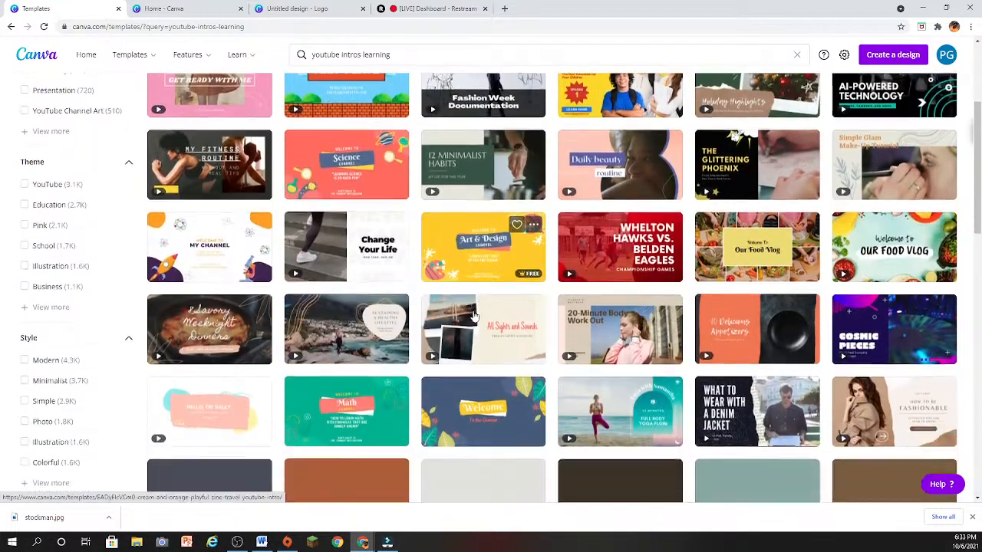
pyautogui.click(468, 417)
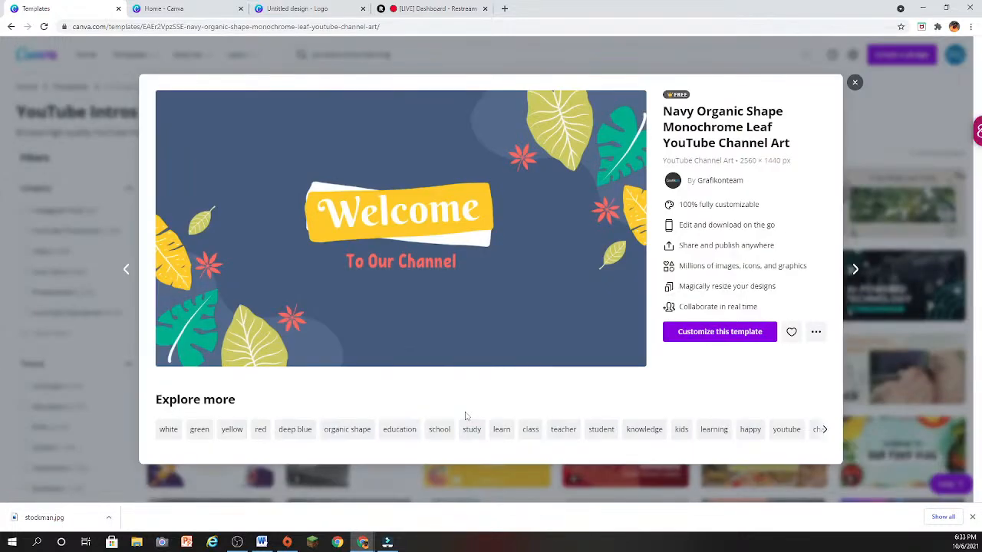
pyautogui.click(850, 85)
pyautogui.scroll(3, 454, 319)
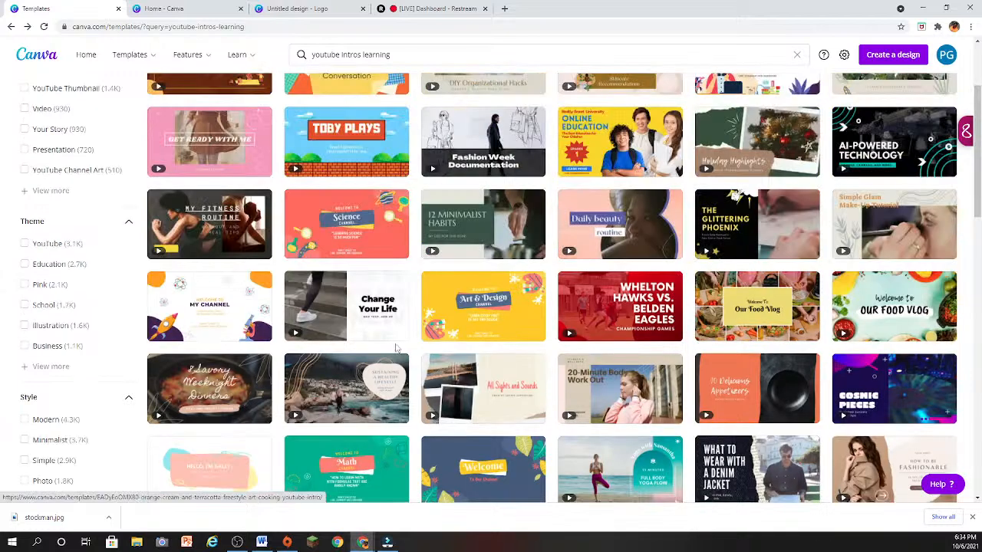
# - Examine more of the learning intro designs and preview the Yellow Back to School Discount YouTube Thumbnail template
pyautogui.moveTo(294, 422)
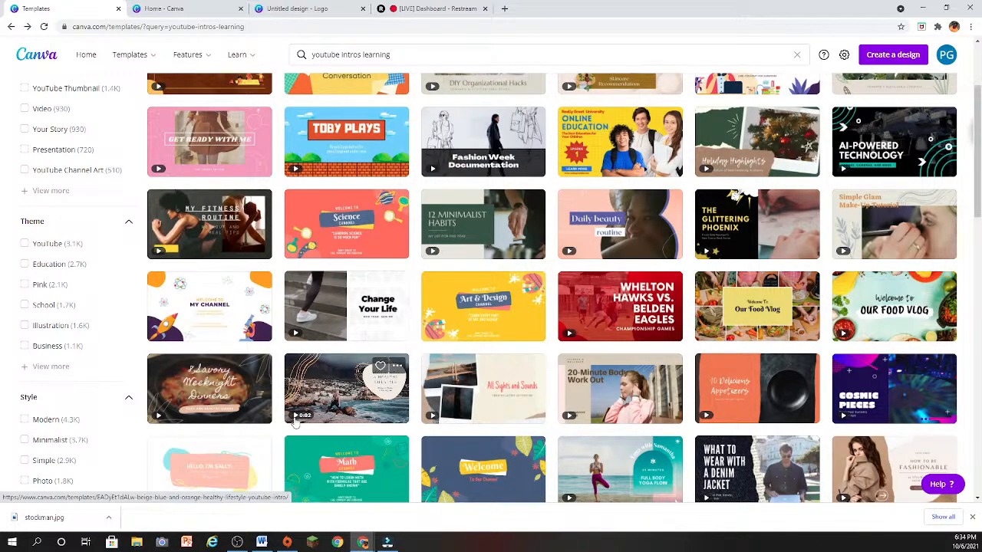
pyautogui.moveTo(864, 367)
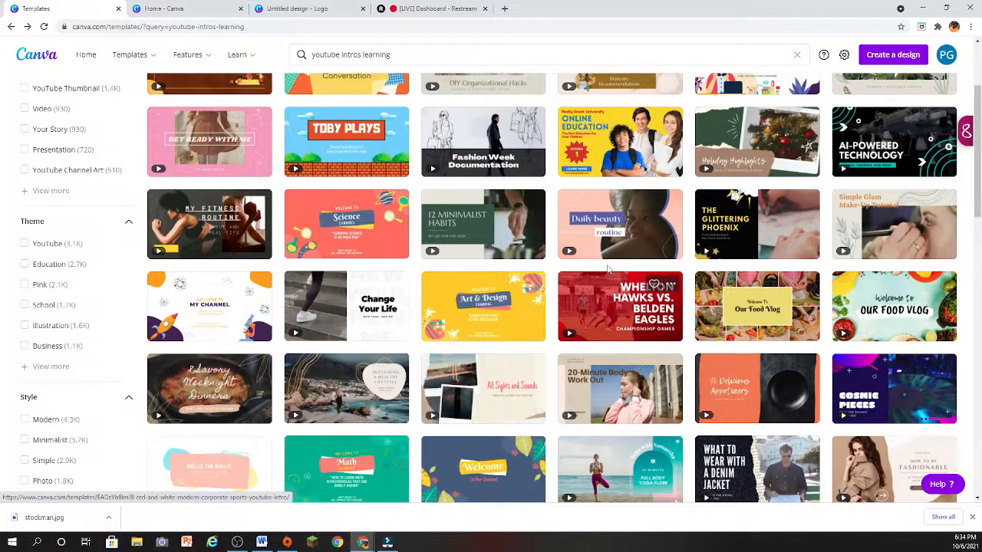
pyautogui.moveTo(582, 255)
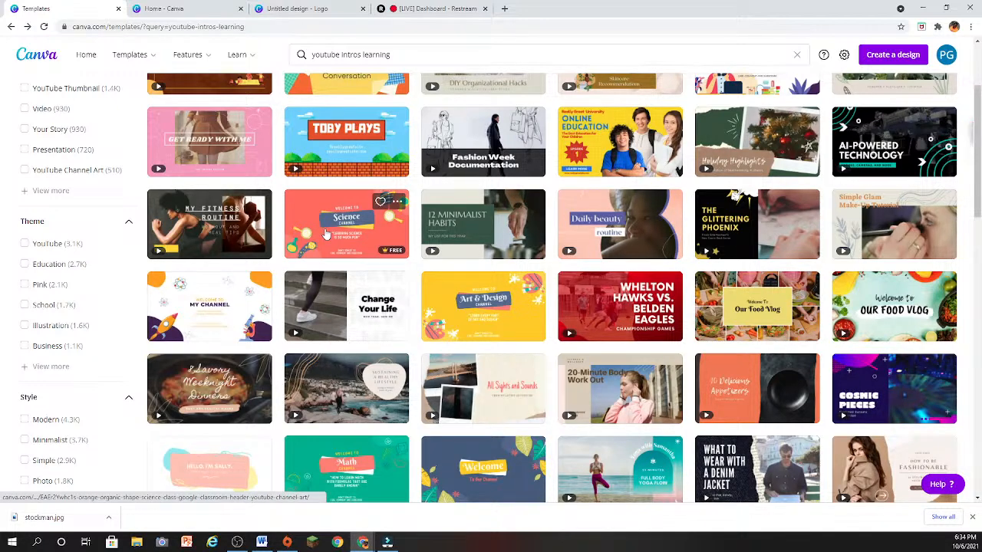
pyautogui.scroll(1, 326, 234)
pyautogui.scroll(2, 326, 234)
pyautogui.moveTo(214, 243)
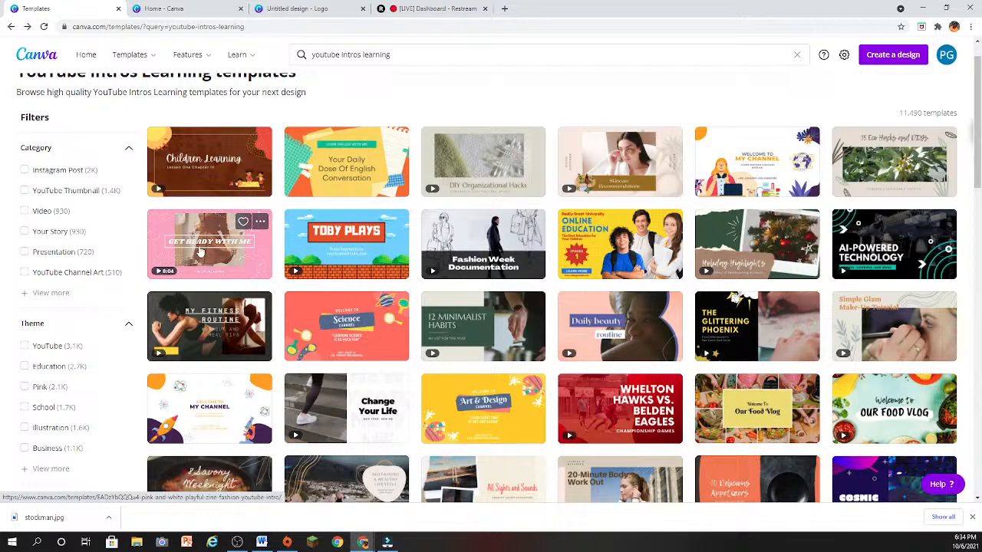
pyautogui.moveTo(321, 239)
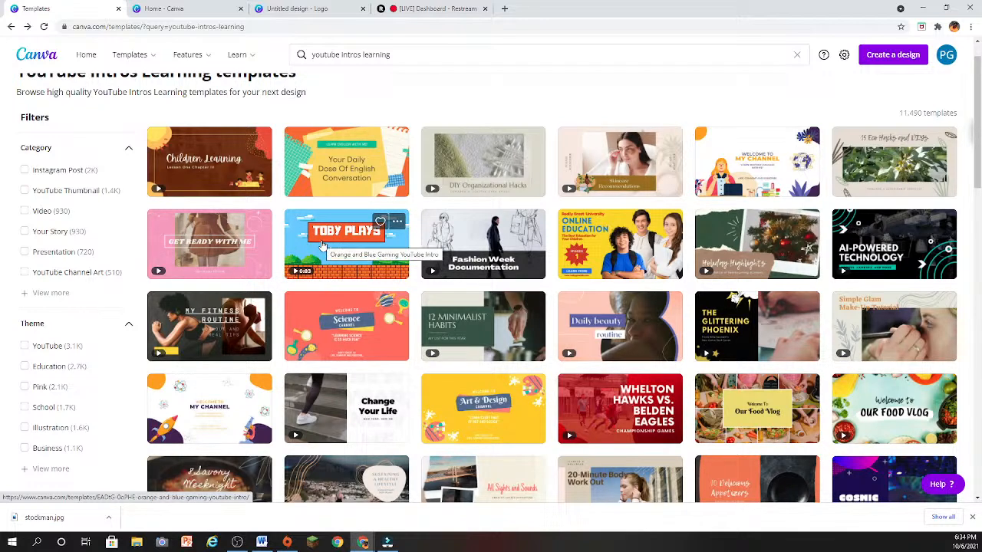
pyautogui.click(606, 247)
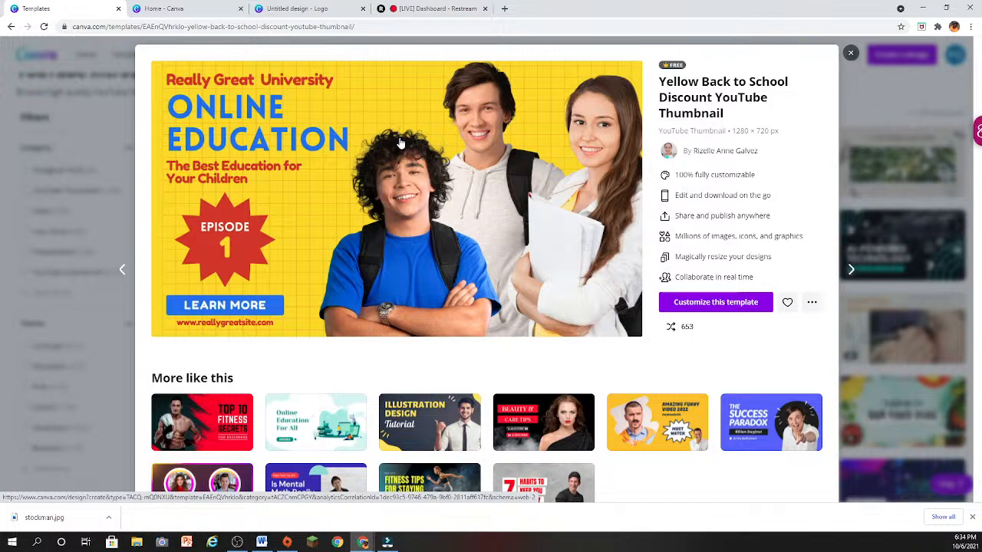
pyautogui.click(851, 52)
pyautogui.scroll(1, 126, 217)
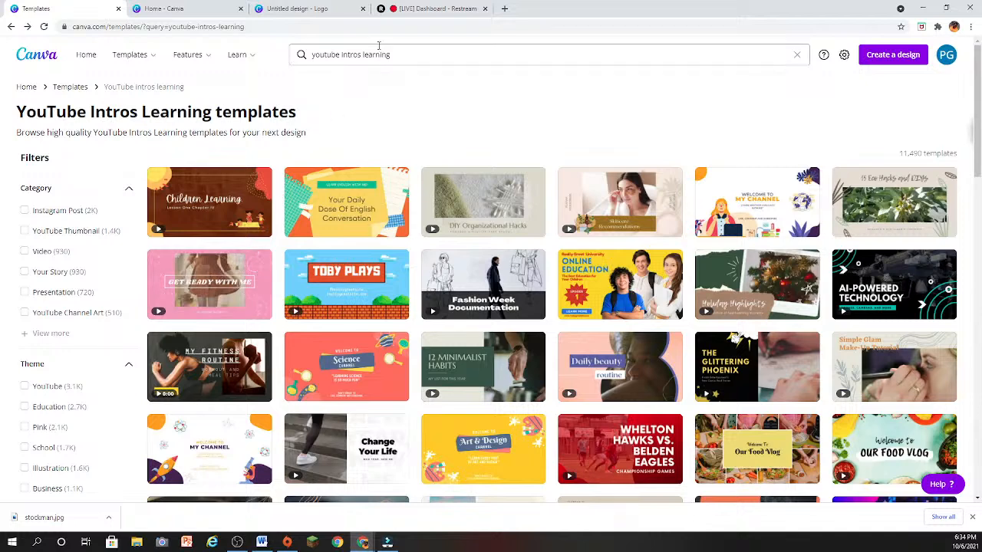
# - Search the templates for "youtube intros" and start a blank YouTube intro design
pyautogui.moveTo(361, 52); pyautogui.dragTo(482, 43)
pyautogui.press('BackSpace')
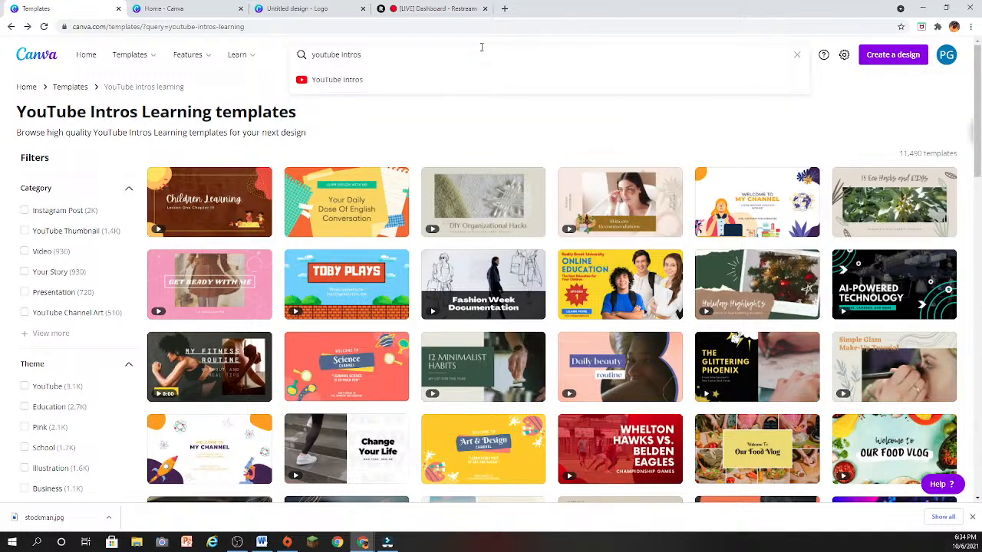
pyautogui.press('Return')
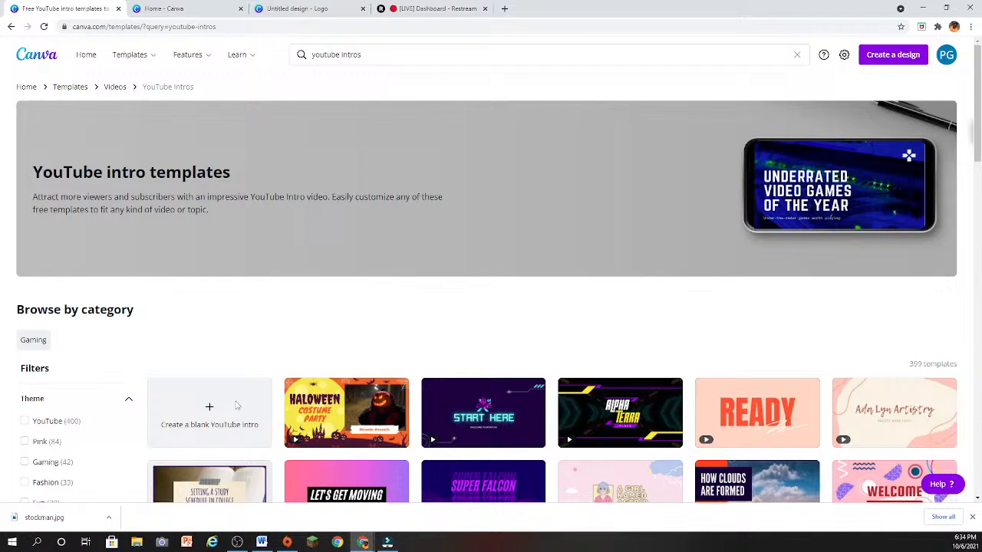
pyautogui.click(246, 403)
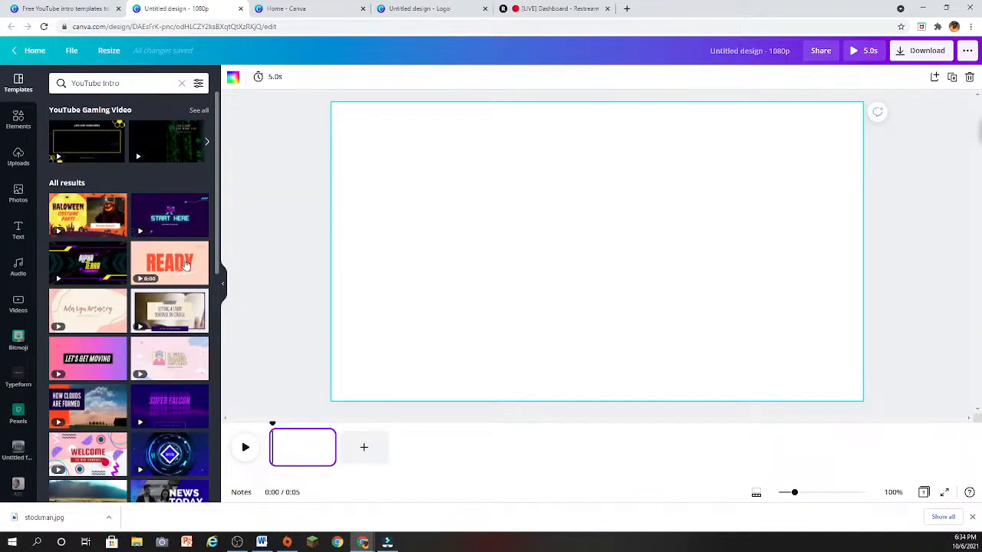
# - Apply all 4 pages of the Peach and Orange Vibrant Food YouTube Intro template to the blank design and play it back
pyautogui.click(169, 263)
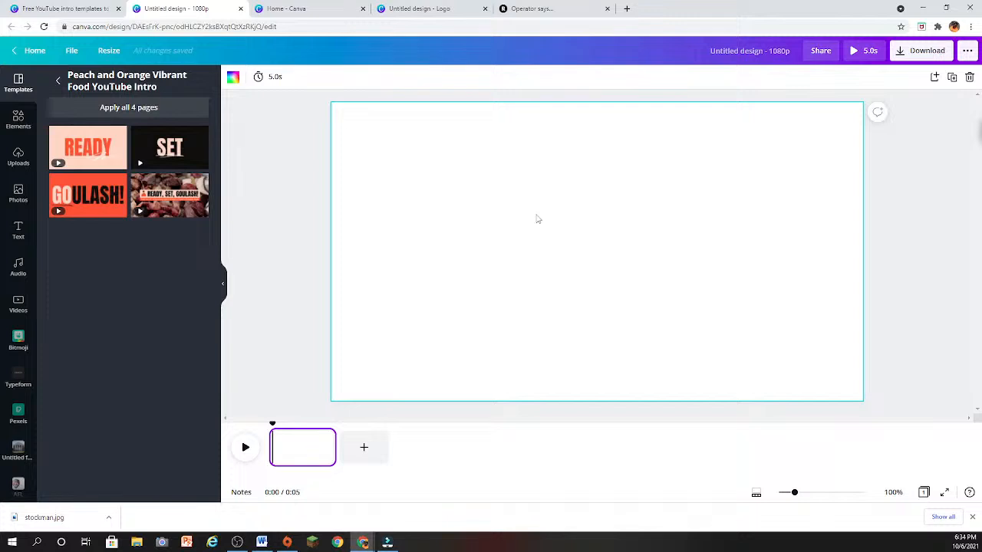
pyautogui.click(246, 448)
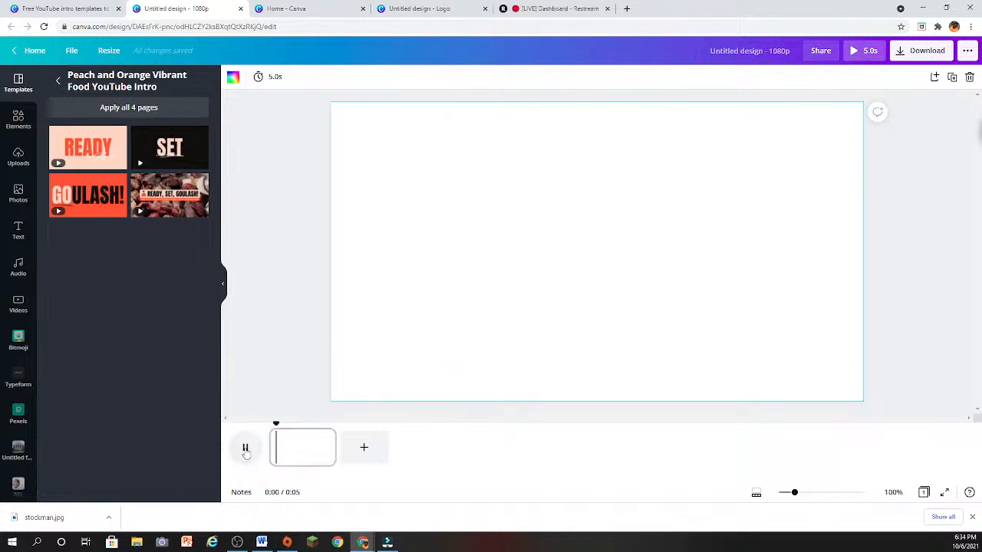
pyautogui.click(143, 115)
pyautogui.click(647, 330)
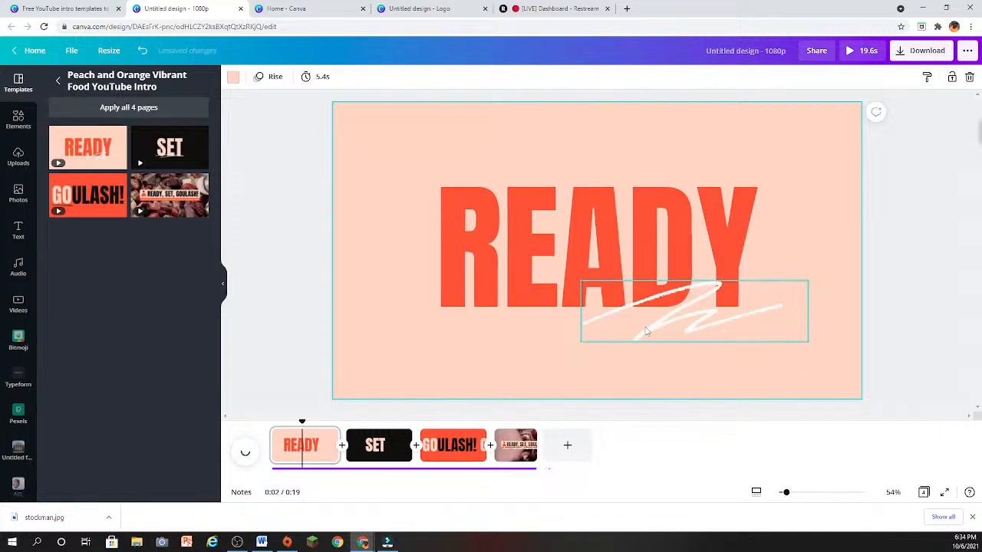
pyautogui.click(614, 359)
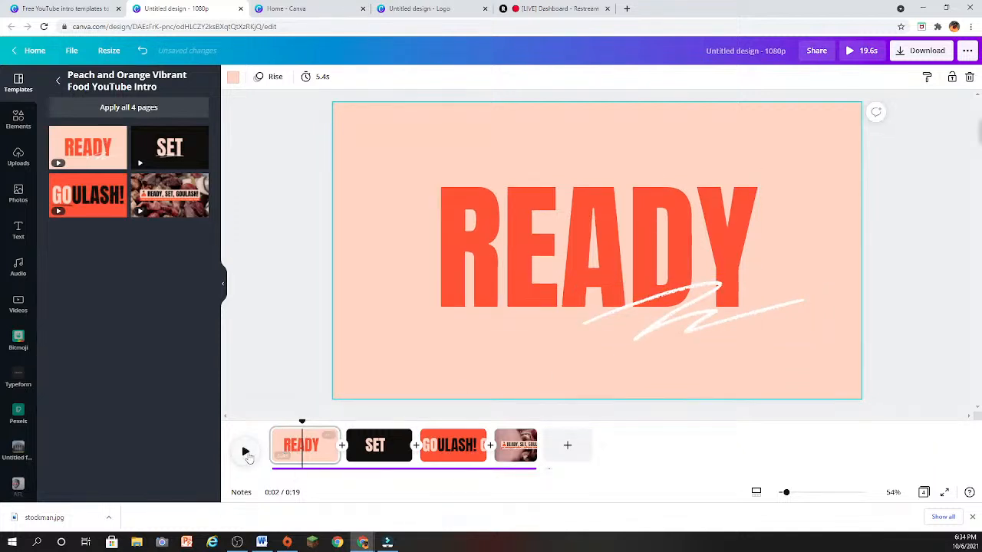
pyautogui.click(245, 452)
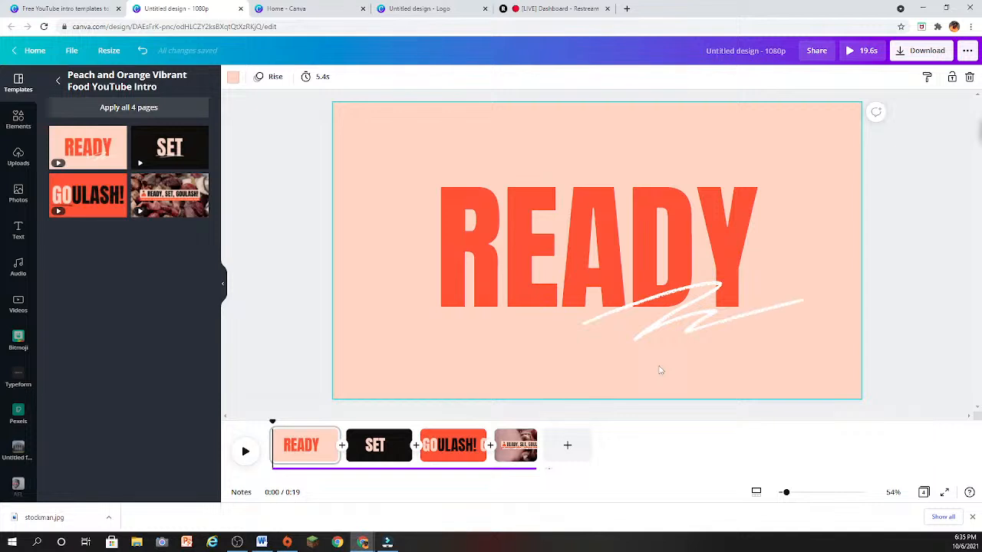
# - Replace the GOULASH! text on the third page with "LEARN!!" and play back the intro
pyautogui.click(449, 451)
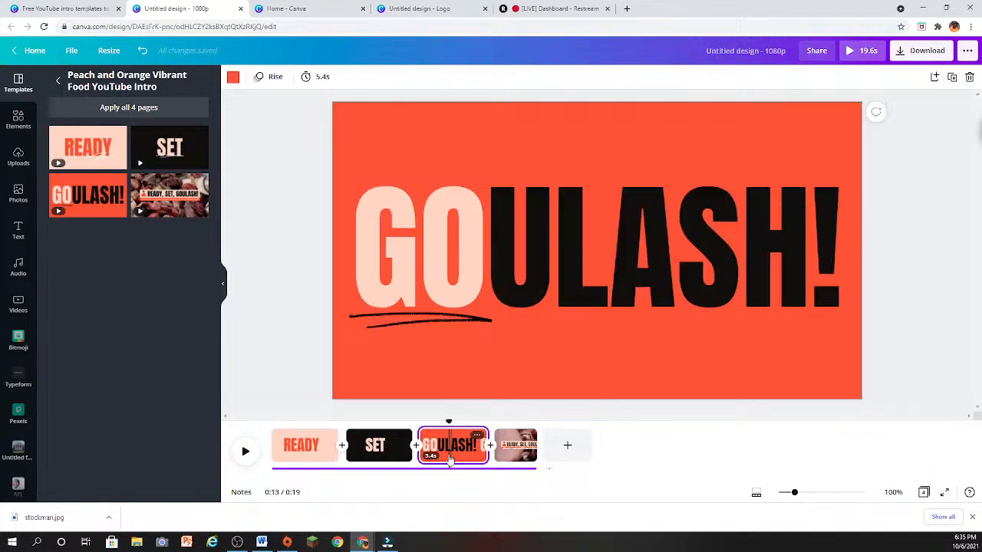
pyautogui.doubleClick(590, 242)
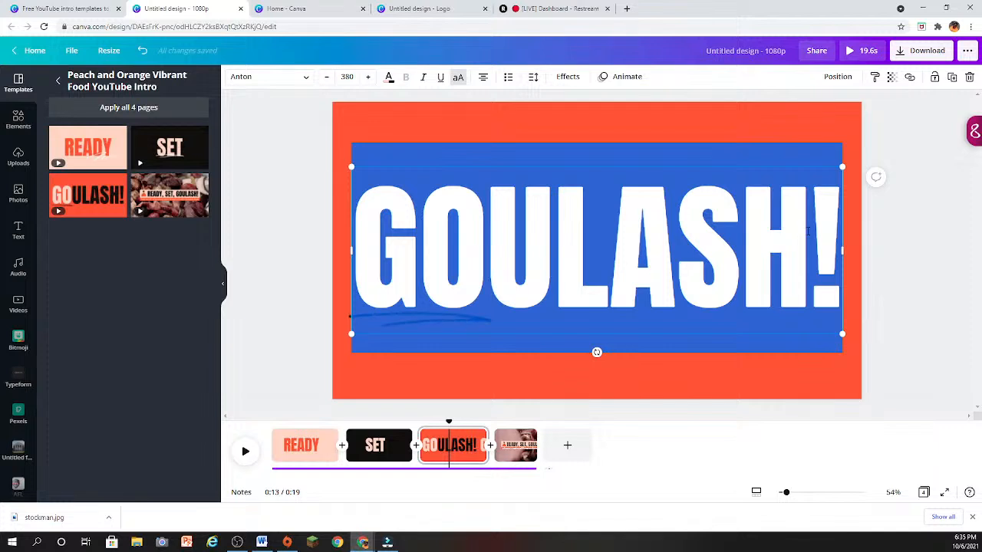
pyautogui.press('BackSpace')
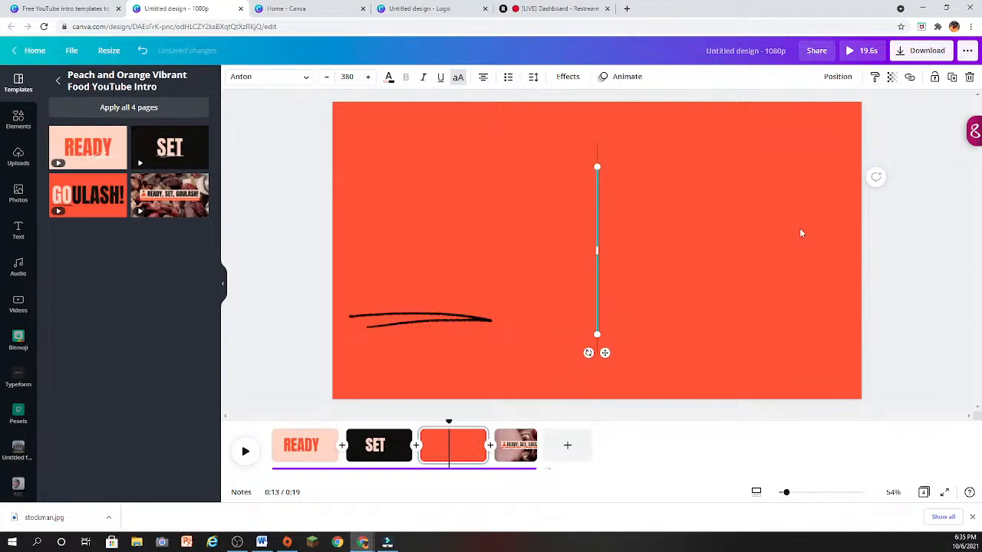
pyautogui.write('LEARN')
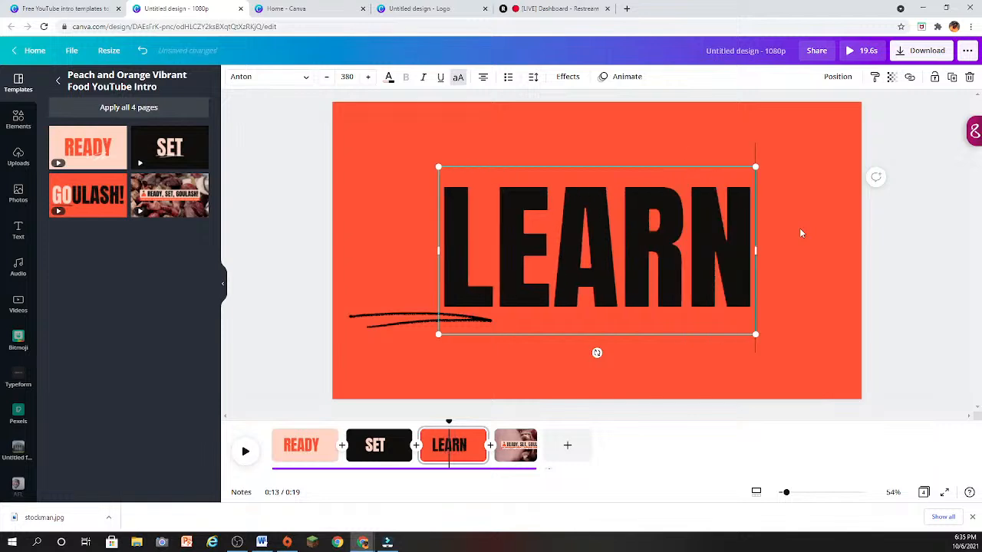
pyautogui.write('!!')
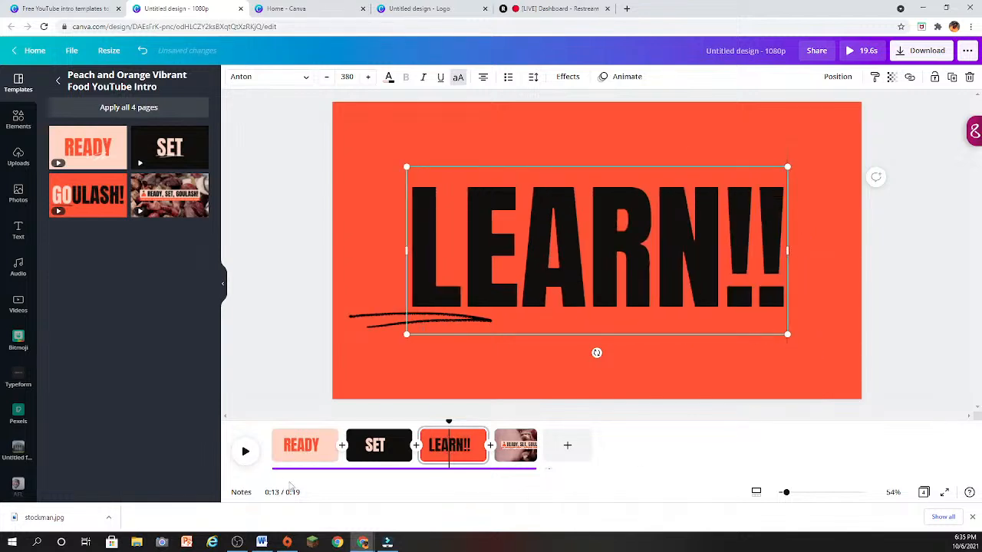
pyautogui.click(249, 460)
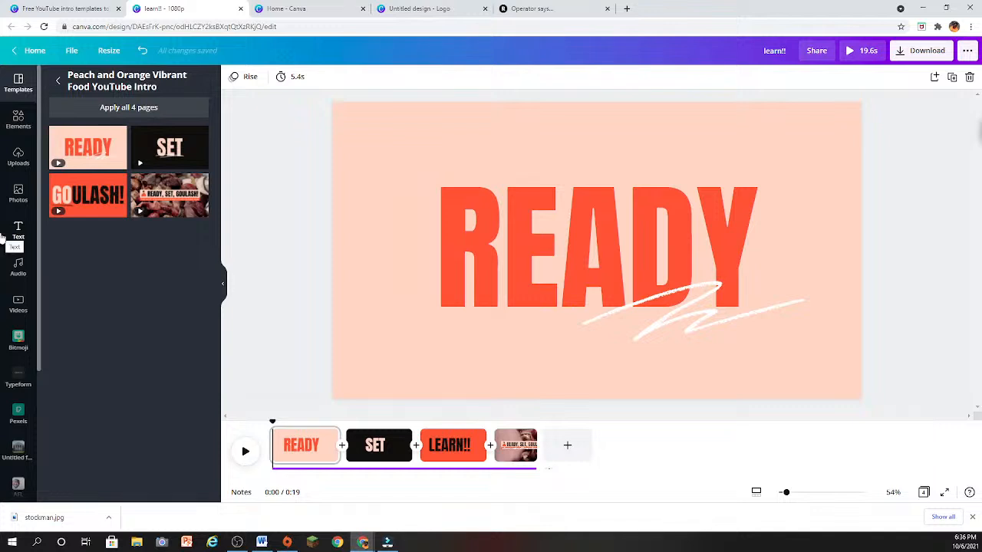
# - Change the background color of the SET page to purple
pyautogui.scroll(-1, 327, 312)
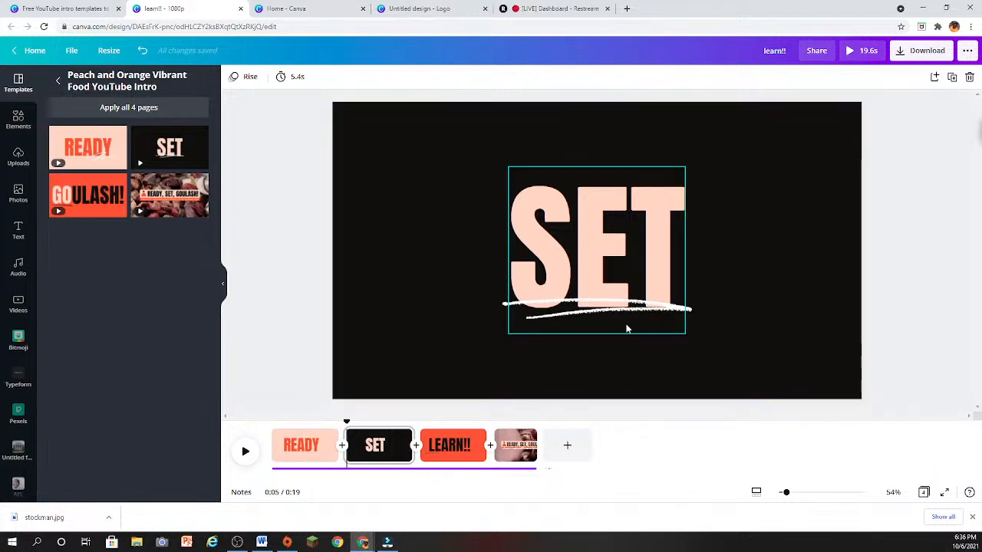
pyautogui.click(425, 278)
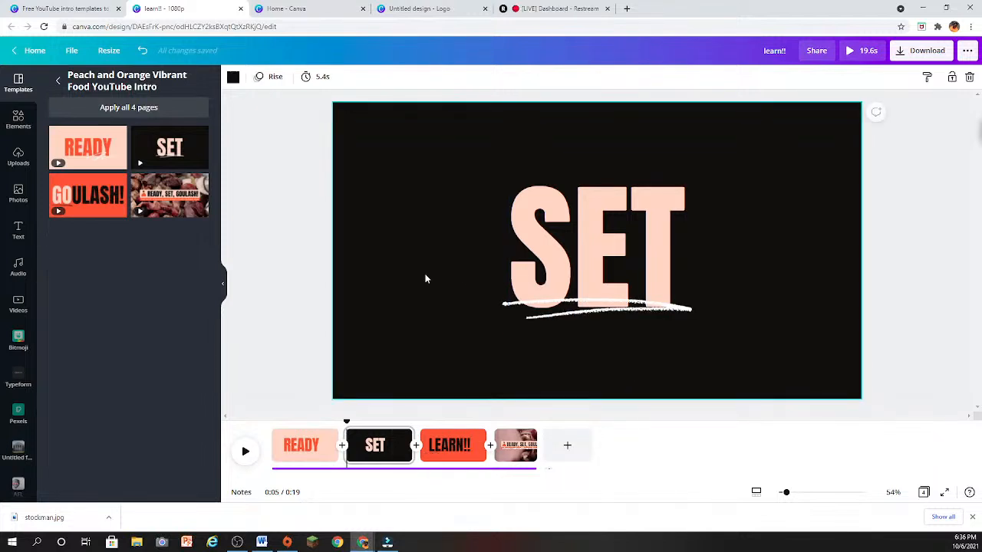
pyautogui.click(233, 77)
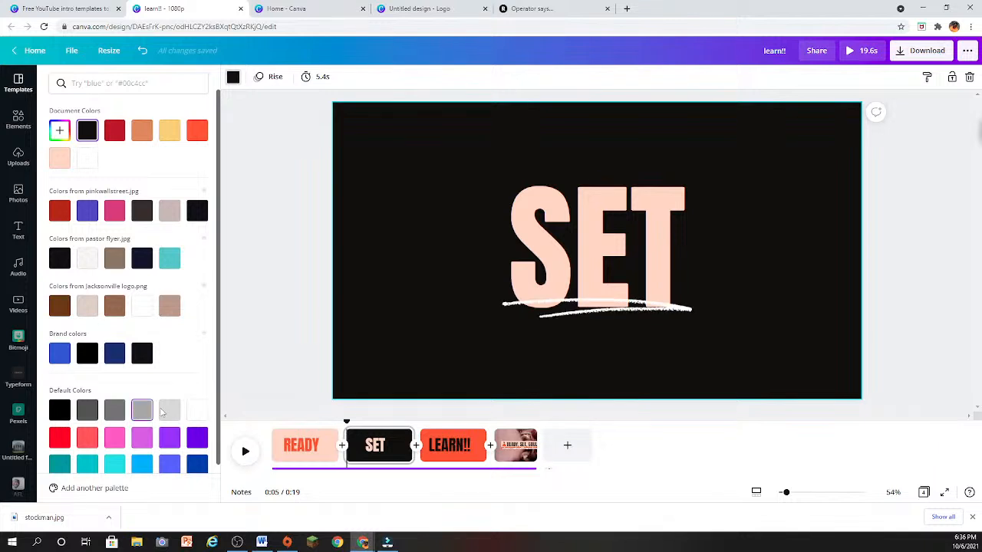
pyautogui.click(197, 438)
# - Recolor the SET text cobalt blue
pyautogui.click(558, 258)
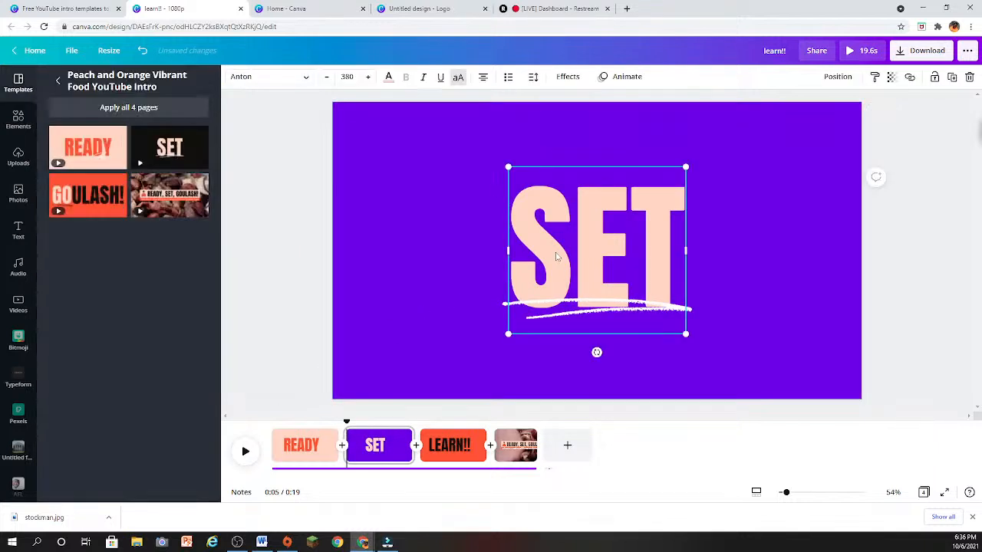
pyautogui.doubleClick(535, 217)
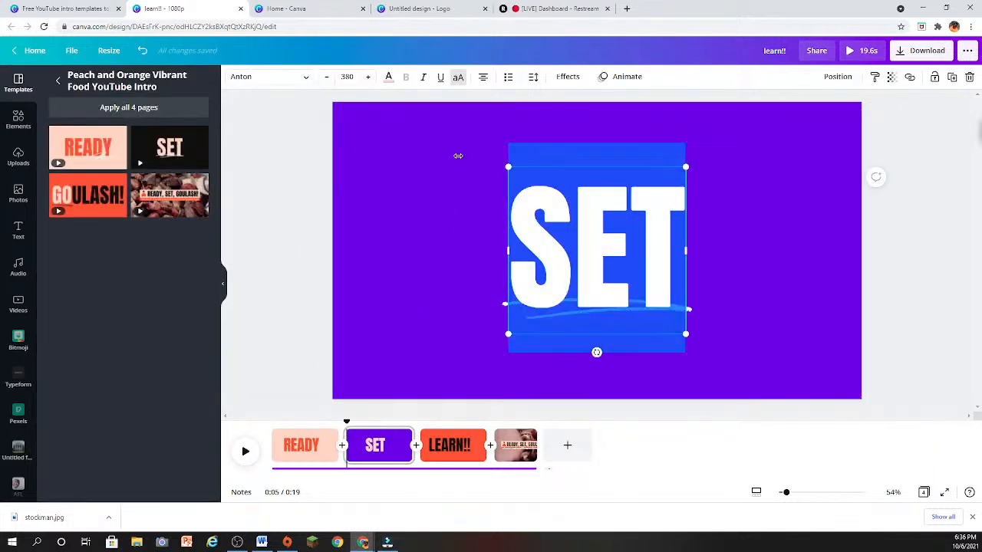
pyautogui.click(389, 76)
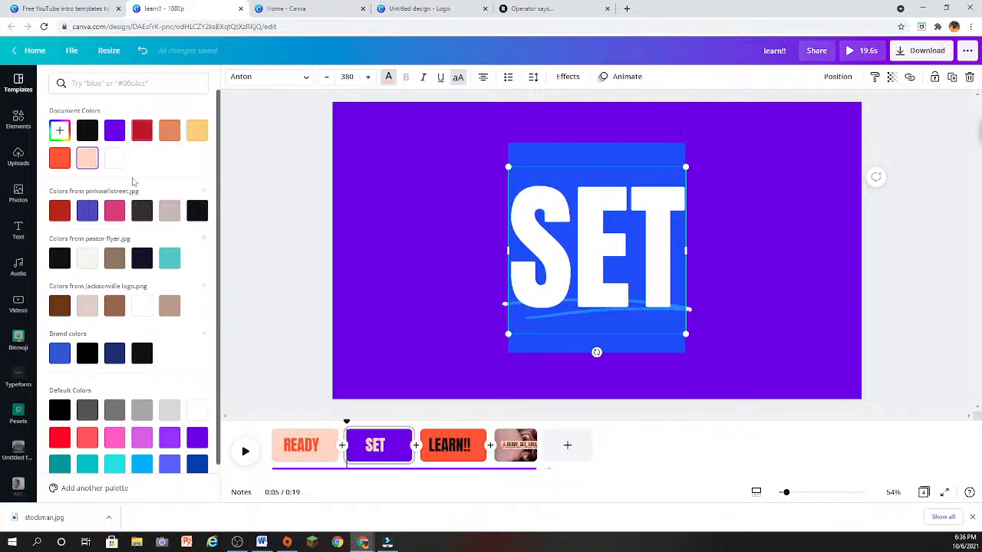
pyautogui.scroll(-1, 127, 452)
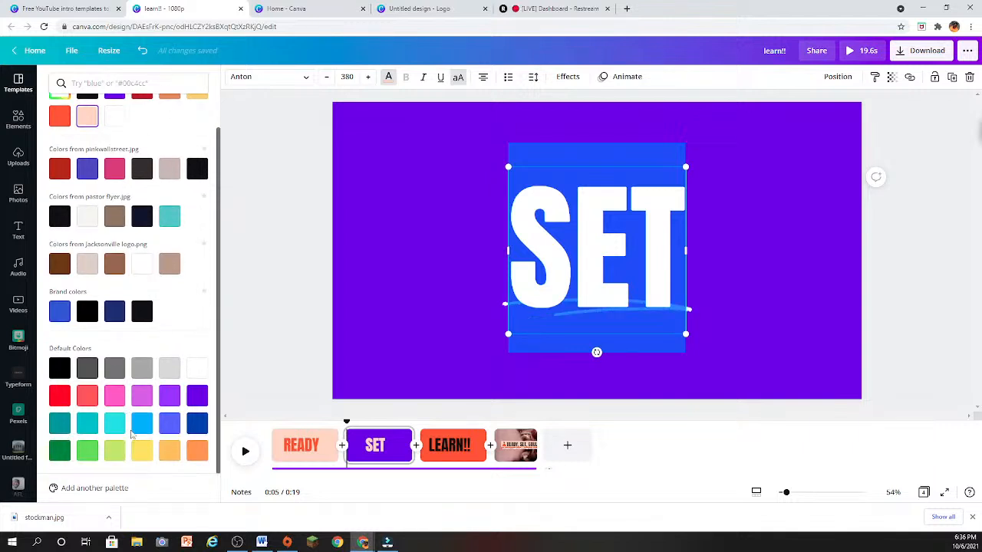
pyautogui.click(196, 425)
pyautogui.click(400, 305)
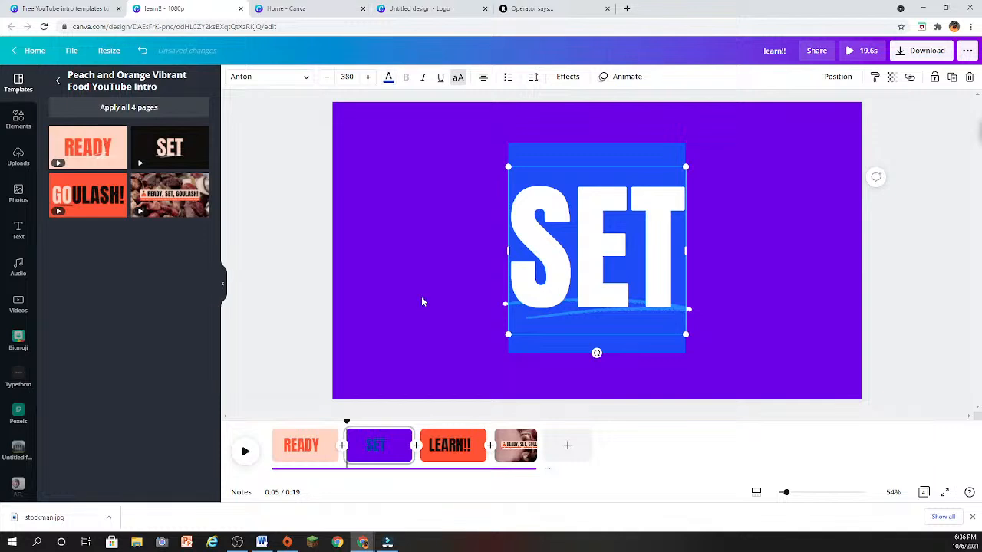
pyautogui.click(421, 296)
# - Apply a Shadow effect to the SET text and make the shadow off-white after trying white and red
pyautogui.click(514, 301)
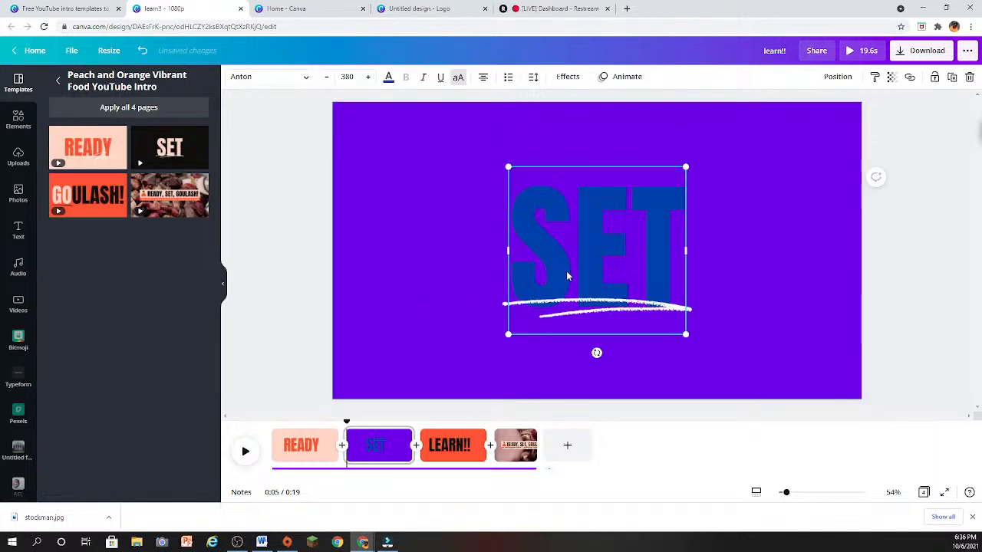
pyautogui.click(568, 77)
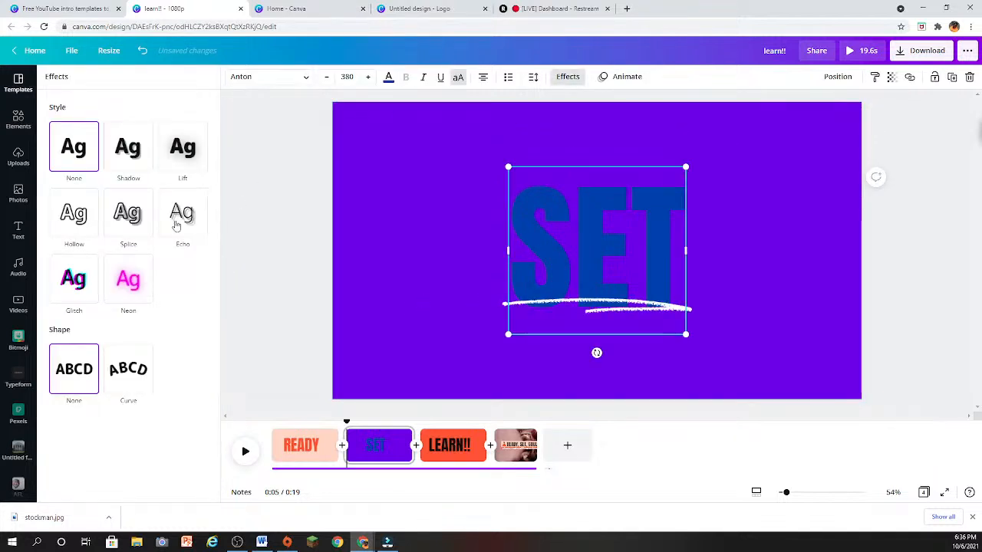
pyautogui.click(122, 150)
pyautogui.click(191, 308)
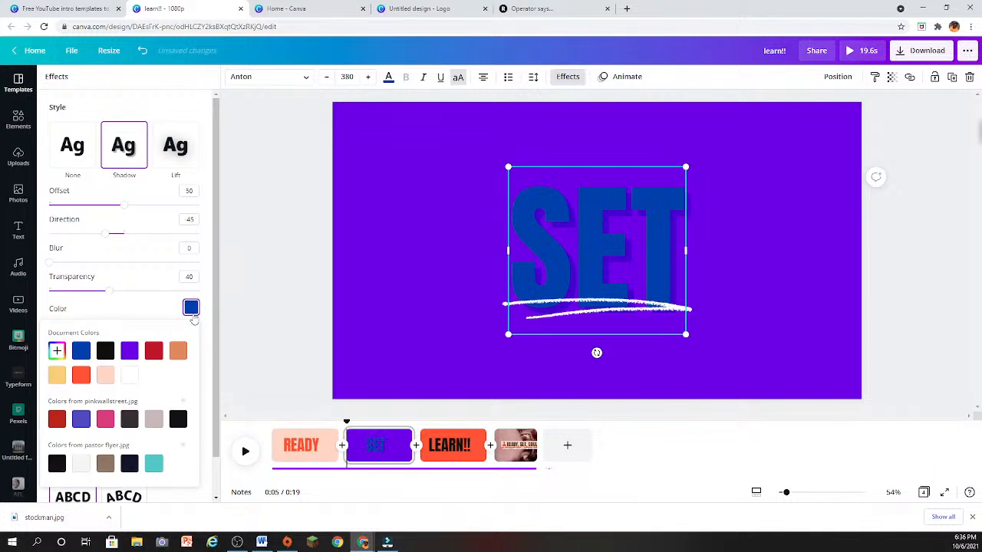
pyautogui.click(129, 375)
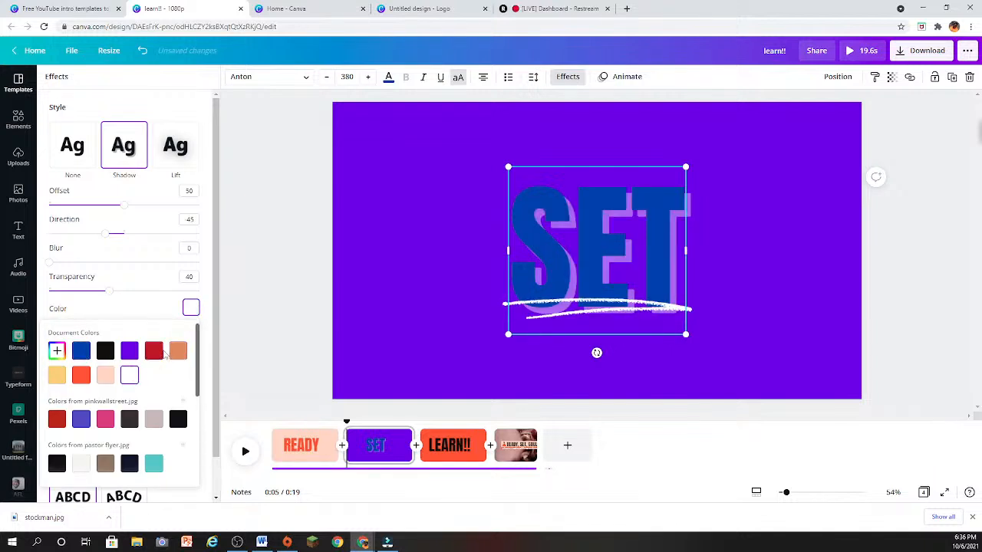
pyautogui.click(157, 351)
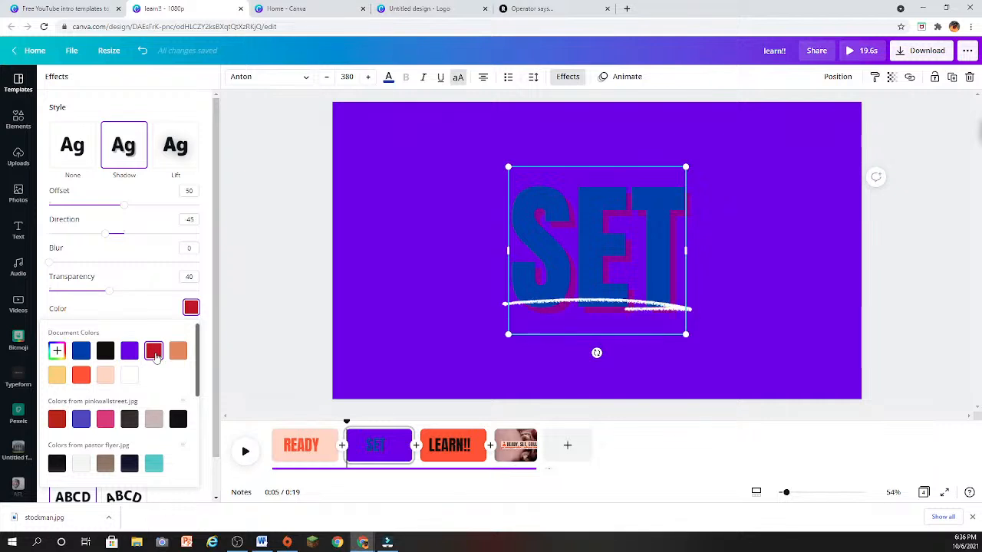
pyautogui.click(80, 463)
pyautogui.click(766, 291)
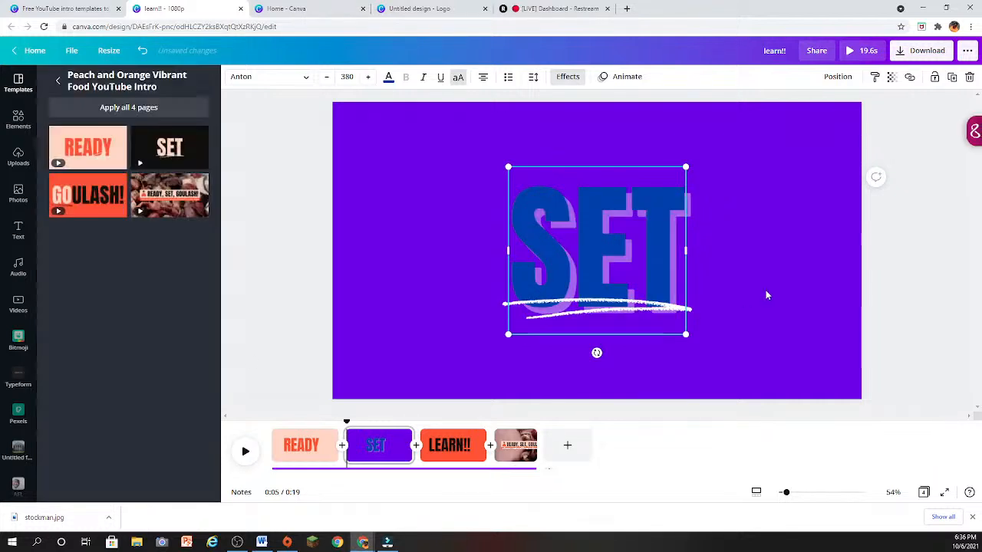
# - Move the white brush underline down so it sits clear below the SET text
pyautogui.moveTo(654, 317); pyautogui.dragTo(653, 340)
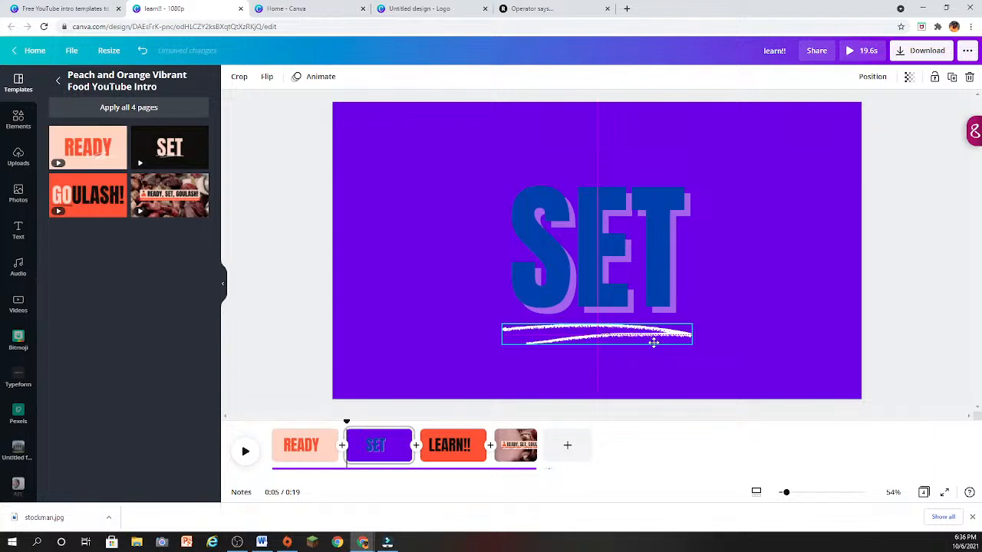
pyautogui.click(765, 265)
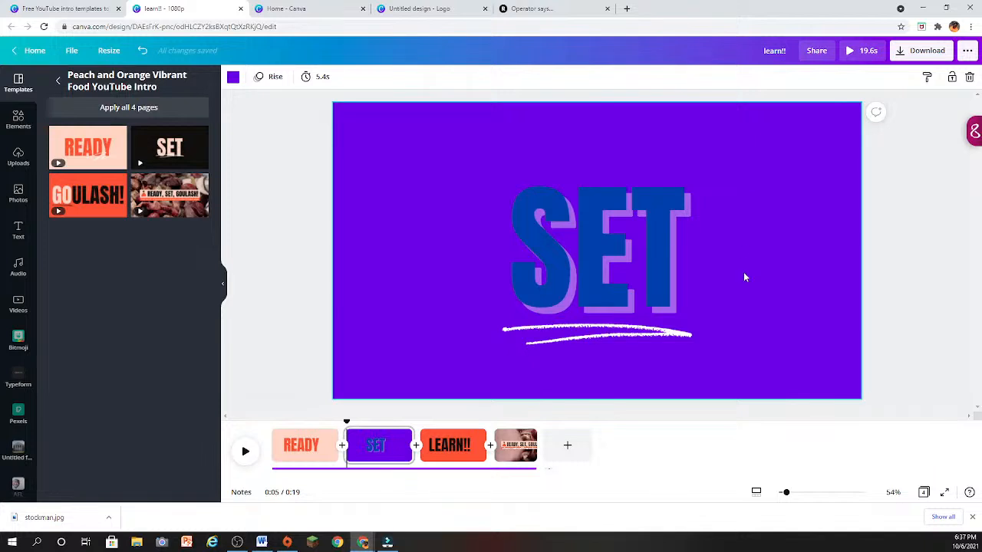
pyautogui.click(666, 278)
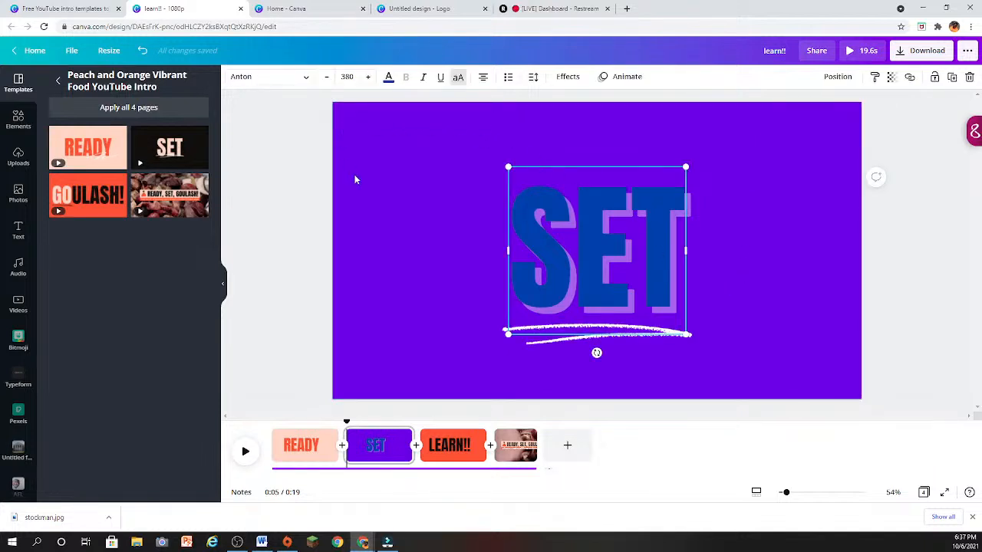
# - Review the READY page and the READY, SET, GOULASH! page, playing the latter's background video
pyautogui.click(311, 447)
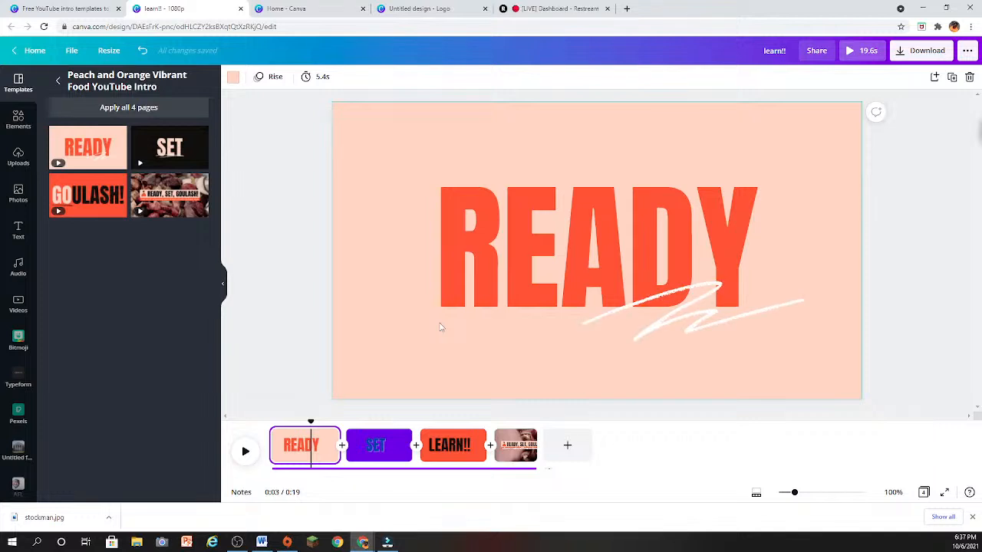
pyautogui.click(527, 435)
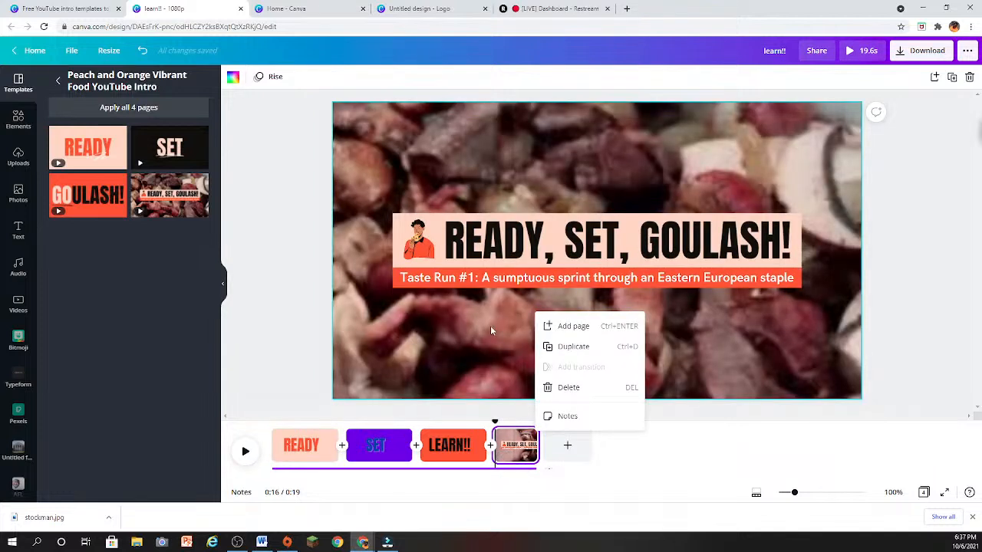
pyautogui.click(465, 321)
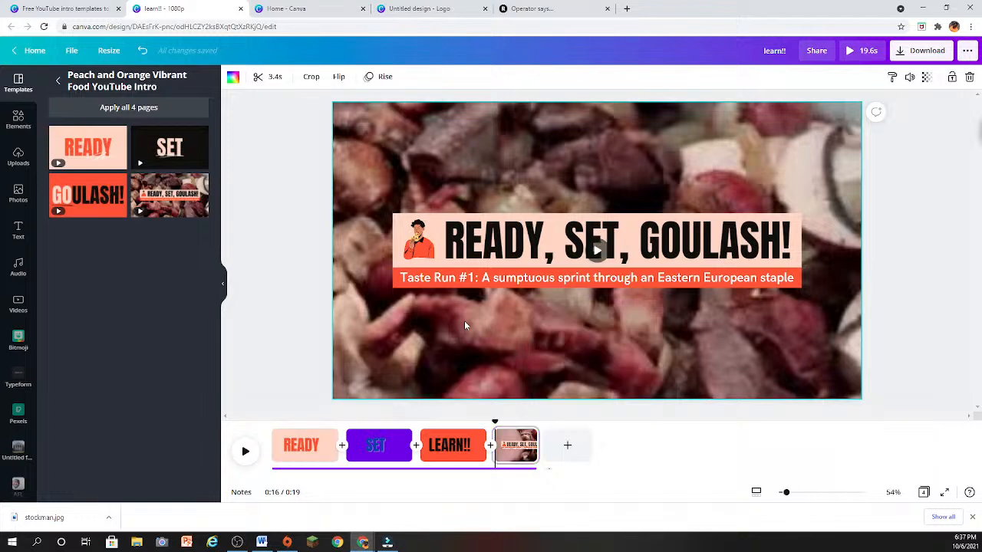
pyautogui.click(598, 258)
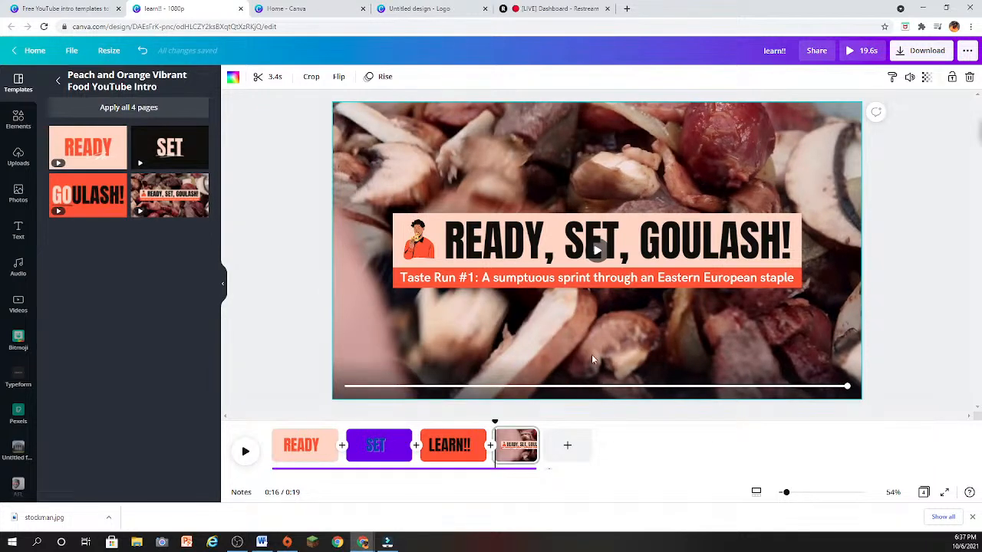
# - Add a blank fifth page and place the 15-second aerial bridge video on it
pyautogui.click(567, 445)
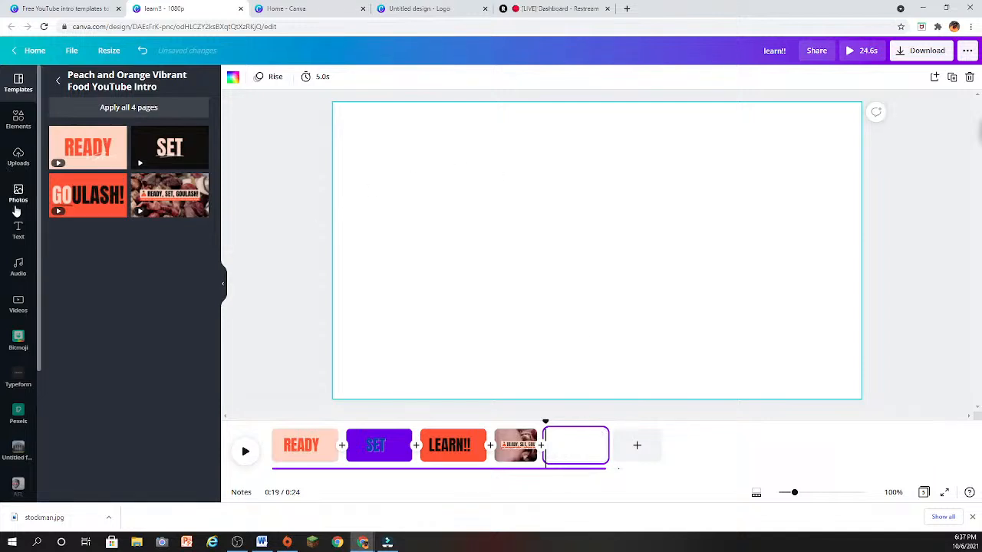
pyautogui.click(18, 299)
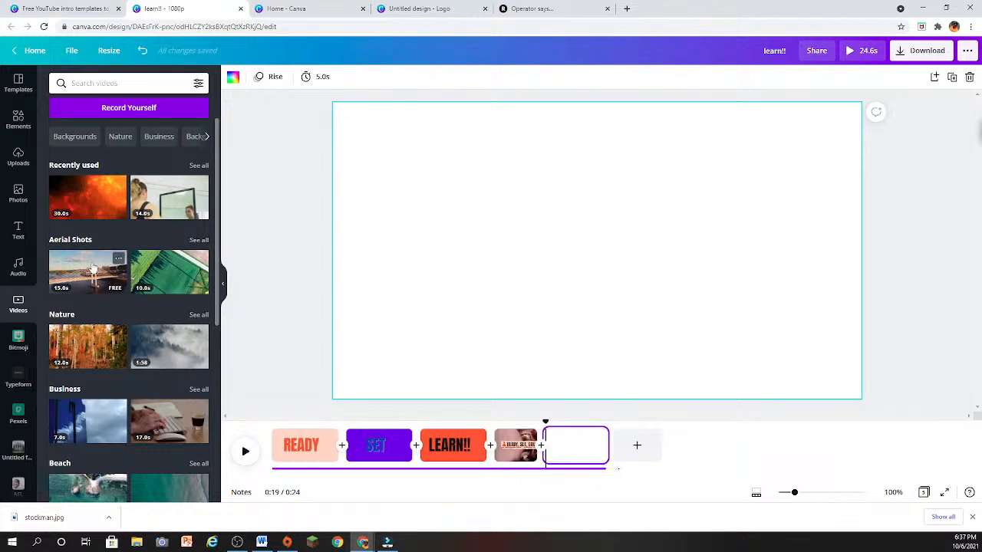
pyautogui.click(92, 268)
# - Set the bridge video as the background of the fifth page
pyautogui.rightClick(330, 253)
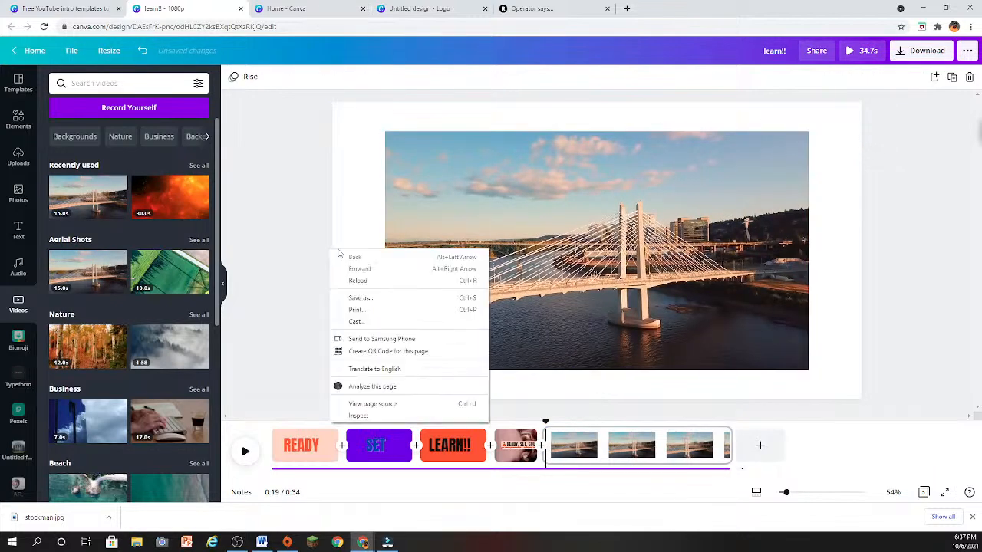
pyautogui.rightClick(531, 227)
pyautogui.click(579, 464)
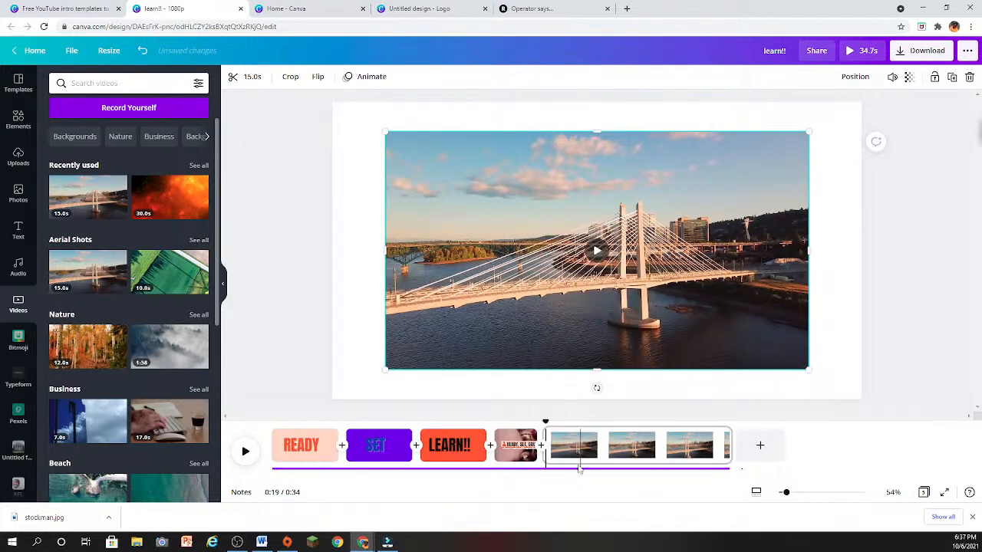
pyautogui.rightClick(599, 334)
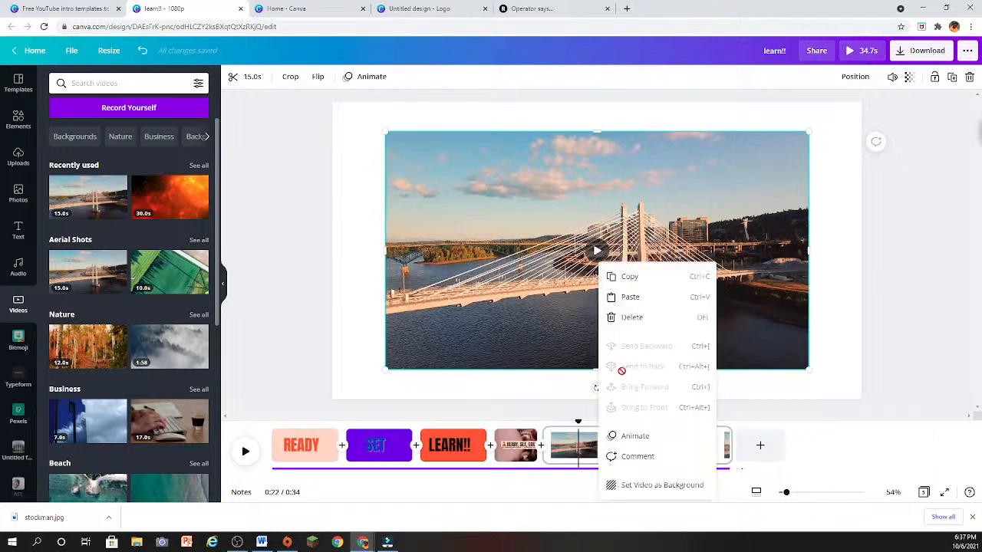
pyautogui.click(636, 484)
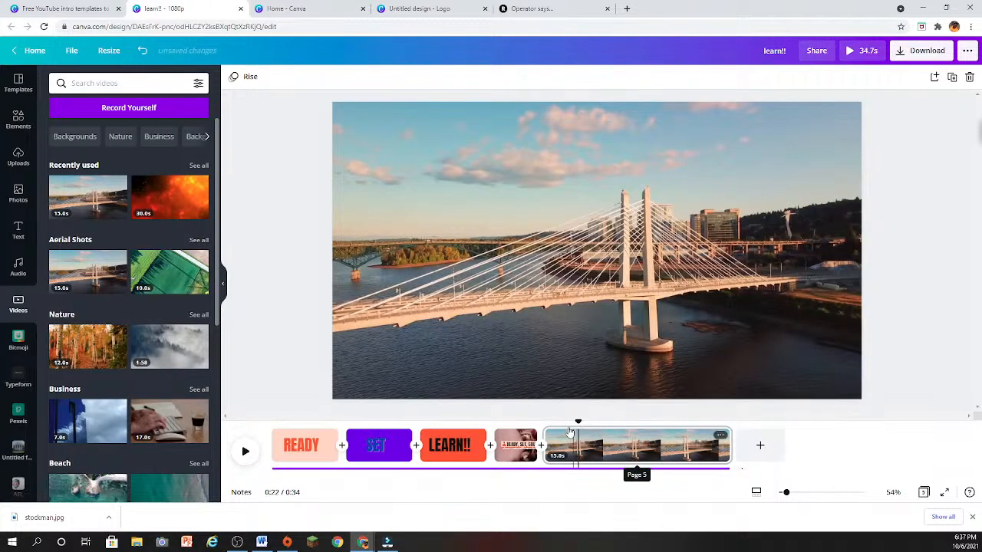
# - Return to the READY, SET, GOULASH! page and preview the whole video, closing the preview when done
pyautogui.moveTo(579, 421); pyautogui.dragTo(495, 422)
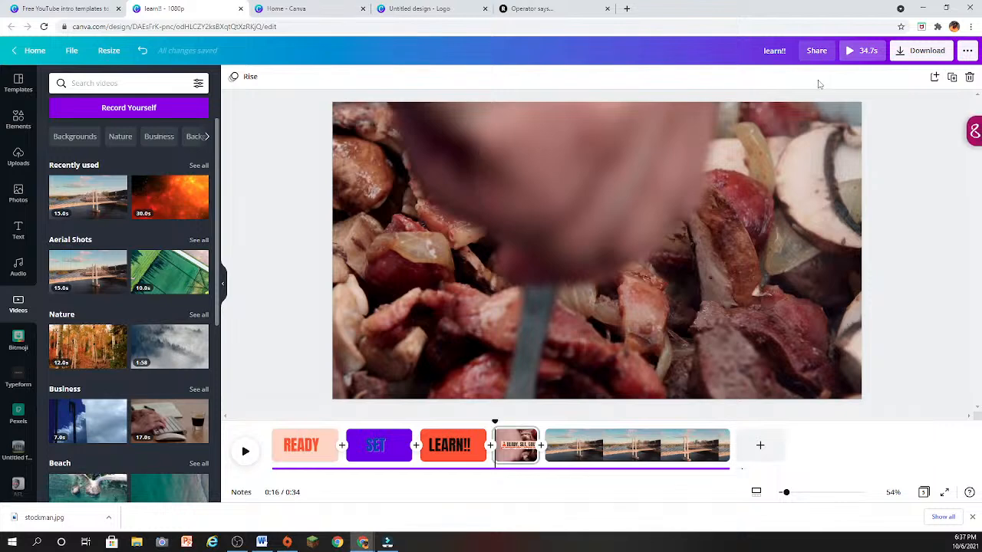
pyautogui.click(860, 52)
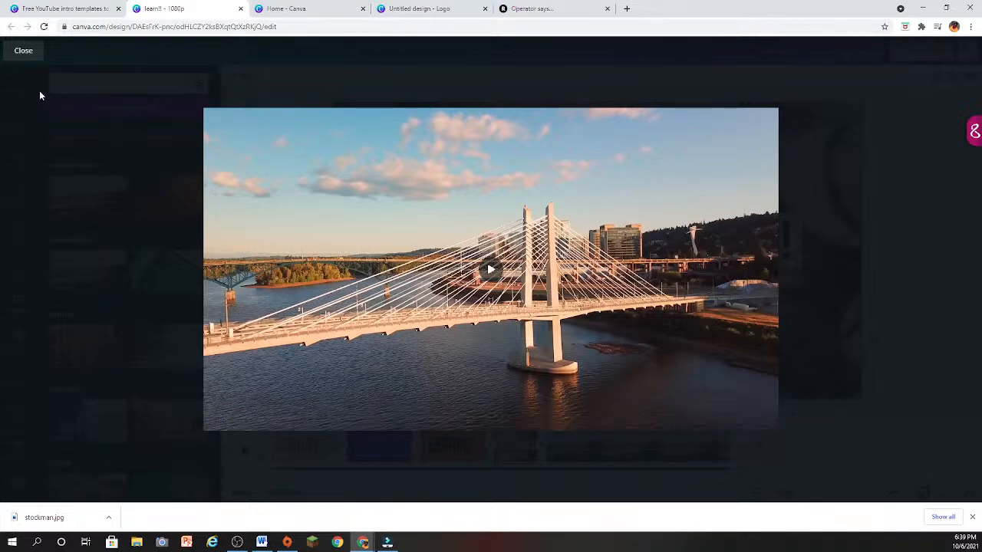
pyautogui.click(24, 51)
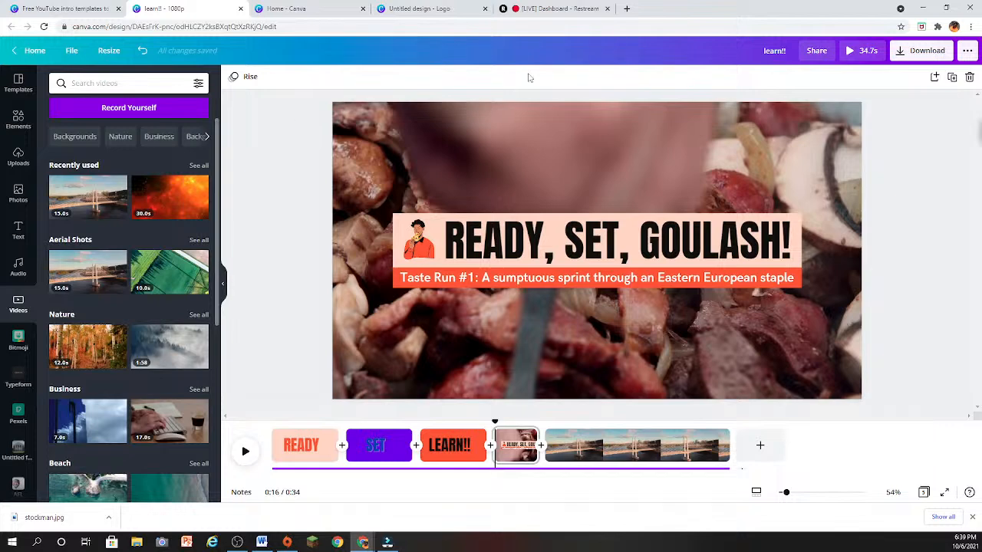
# - Delete the fifth page containing the bridge video
pyautogui.click(586, 445)
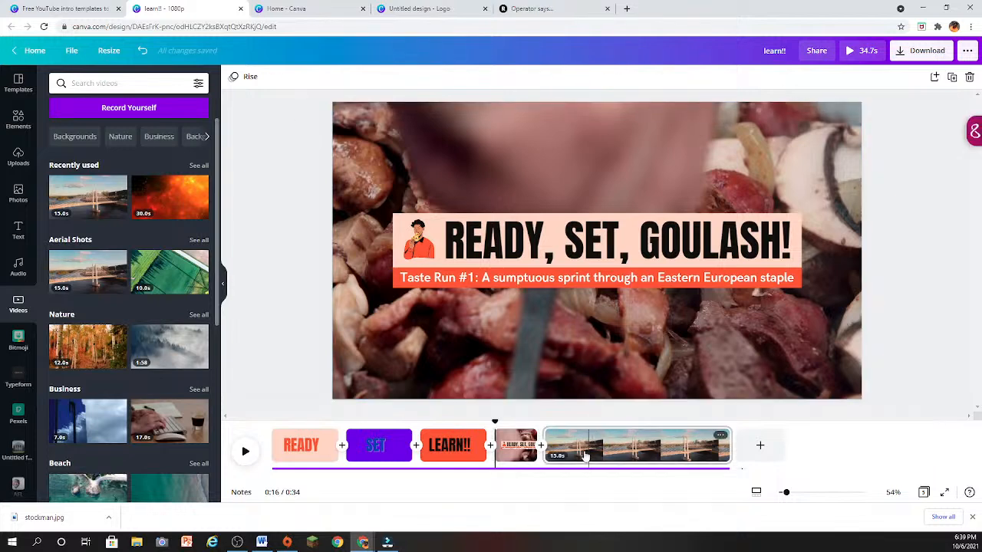
pyautogui.click(968, 77)
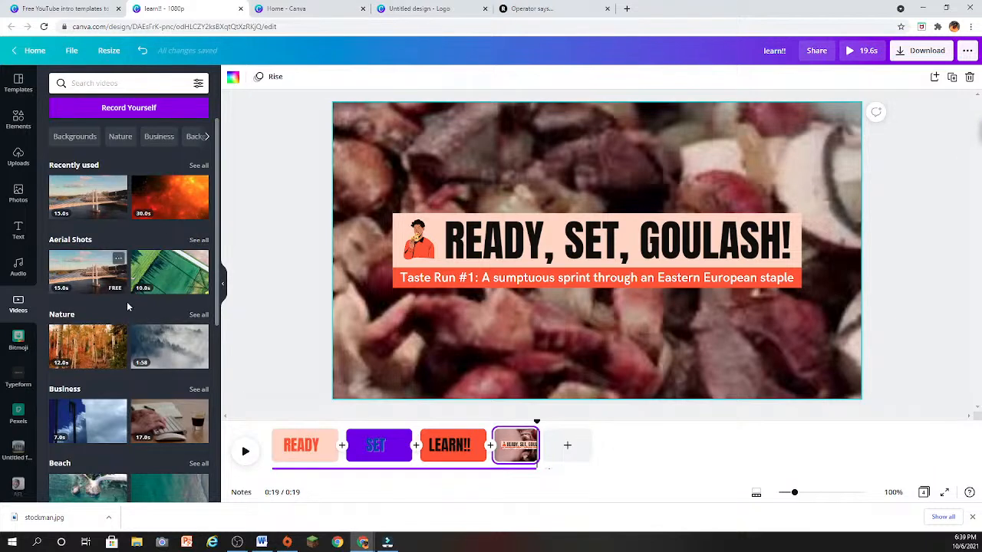
# - Browse the stock videos and the elements library, including its graphics, audio, charts, frames and grids
pyautogui.scroll(-2, 127, 303)
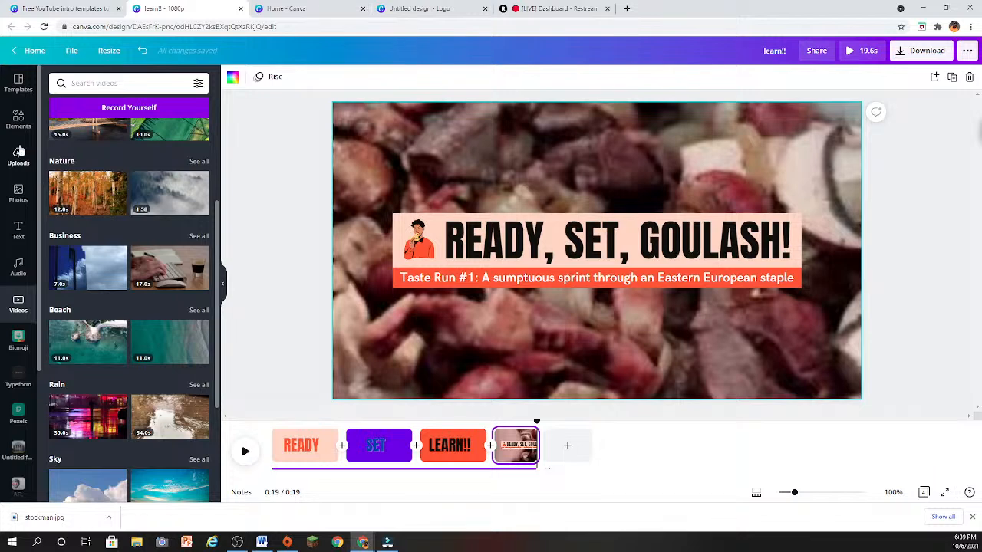
pyautogui.click(19, 116)
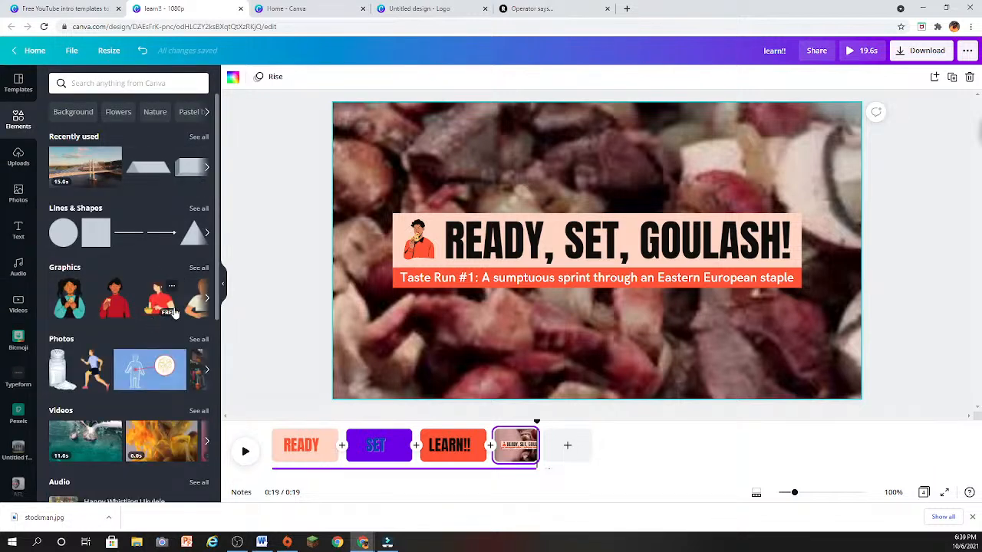
pyautogui.scroll(-2, 175, 326)
pyautogui.scroll(-2, 175, 324)
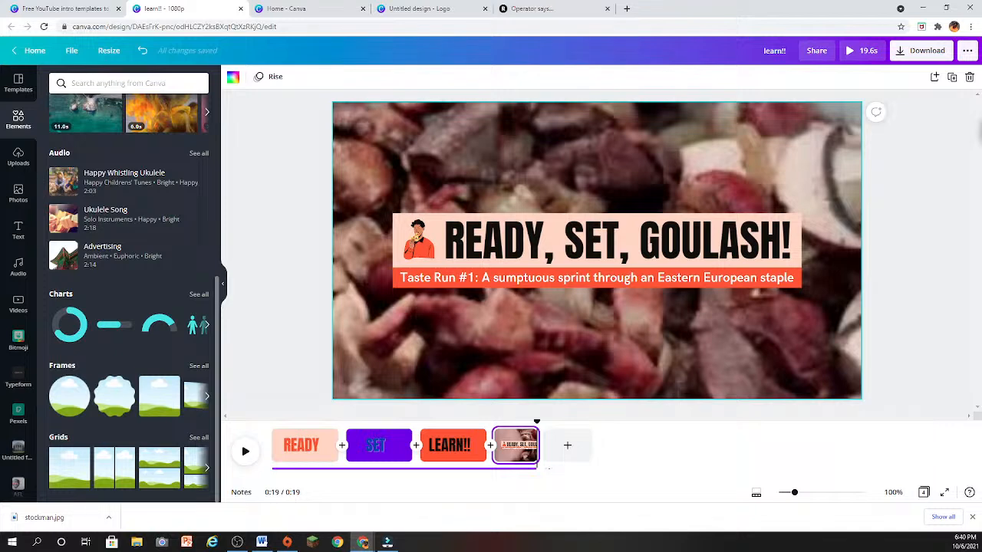
# - Delete the purple SET page from the intro
pyautogui.click(391, 458)
pyautogui.click(404, 434)
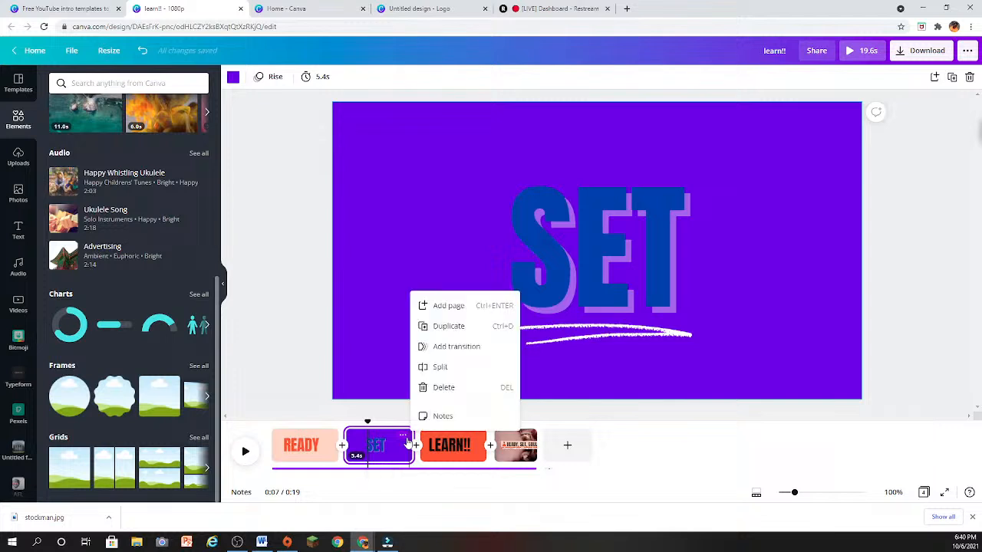
pyautogui.click(437, 387)
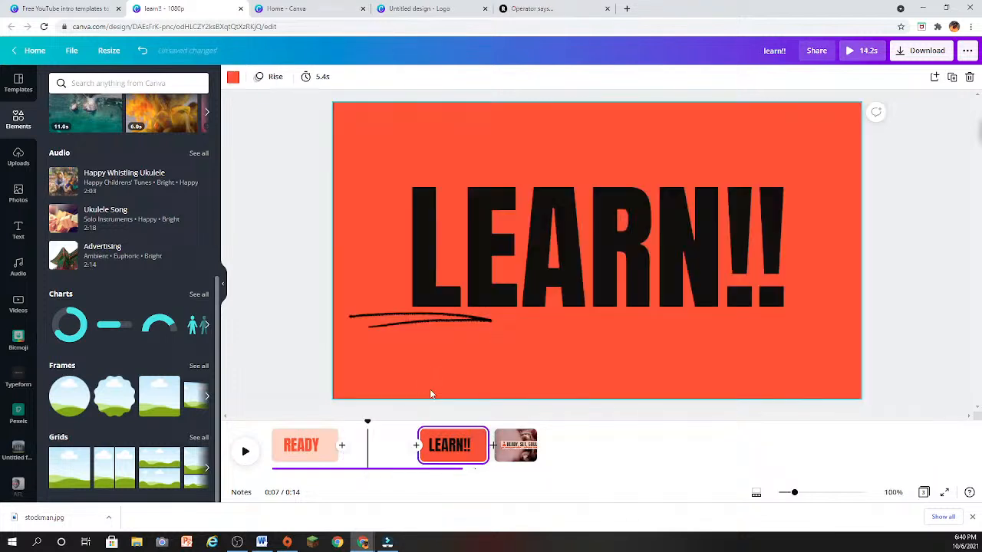
# - Insert a blank page between the READY and LEARN!! pages and place the picnic photo on it
pyautogui.click(342, 444)
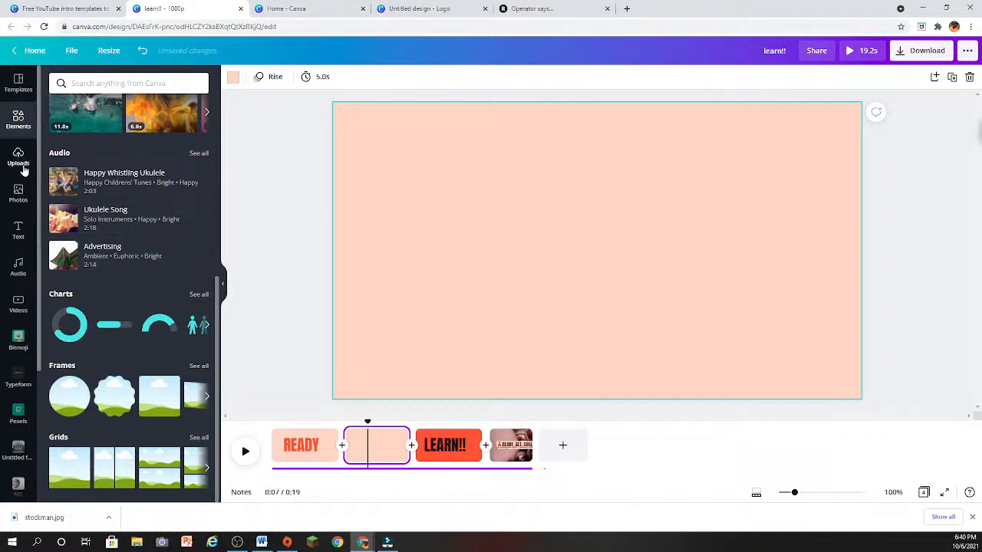
pyautogui.scroll(5, 100, 273)
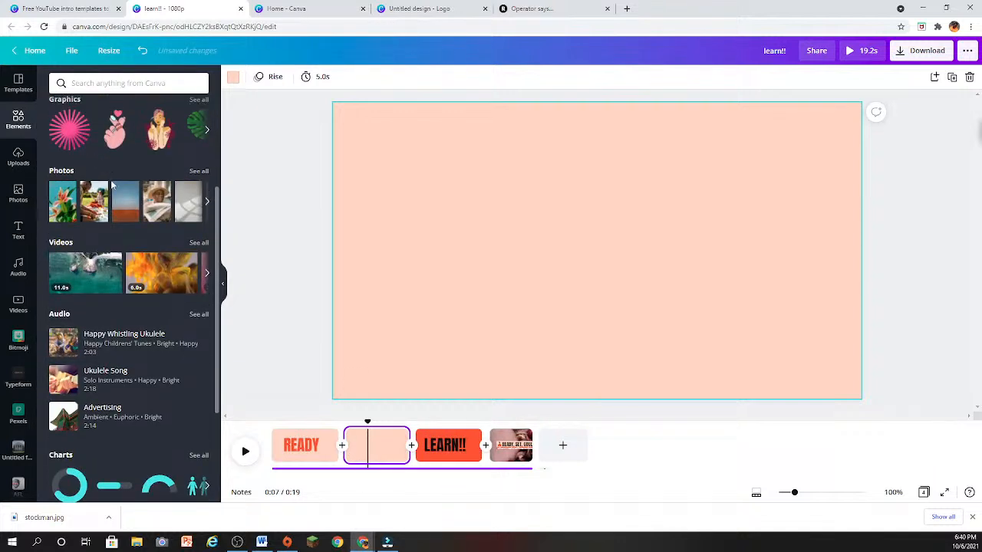
pyautogui.click(97, 258)
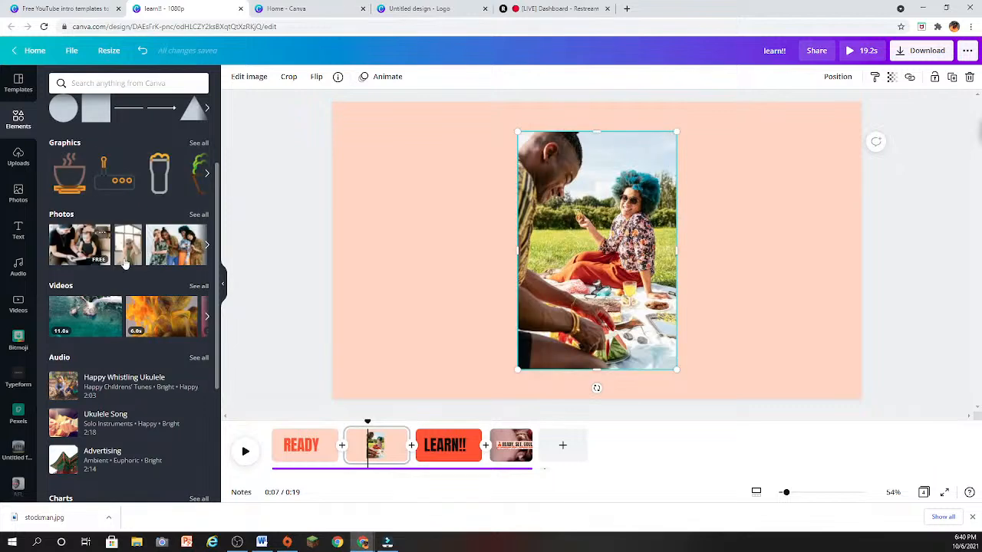
# - Widen the picnic photo on both sides, extending one side to the page edge, and play back the intro
pyautogui.moveTo(518, 250); pyautogui.dragTo(397, 245)
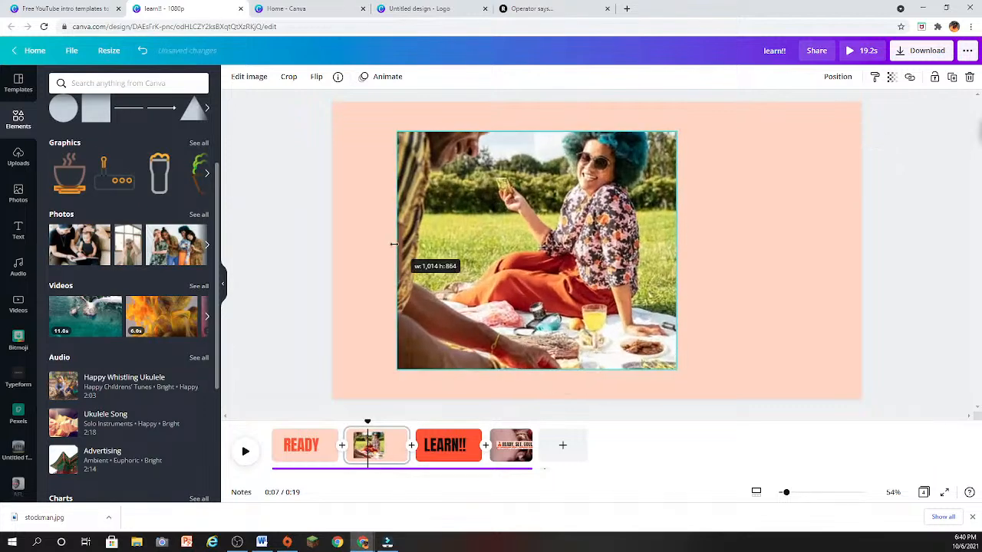
pyautogui.moveTo(678, 249); pyautogui.dragTo(887, 252)
pyautogui.click(274, 400)
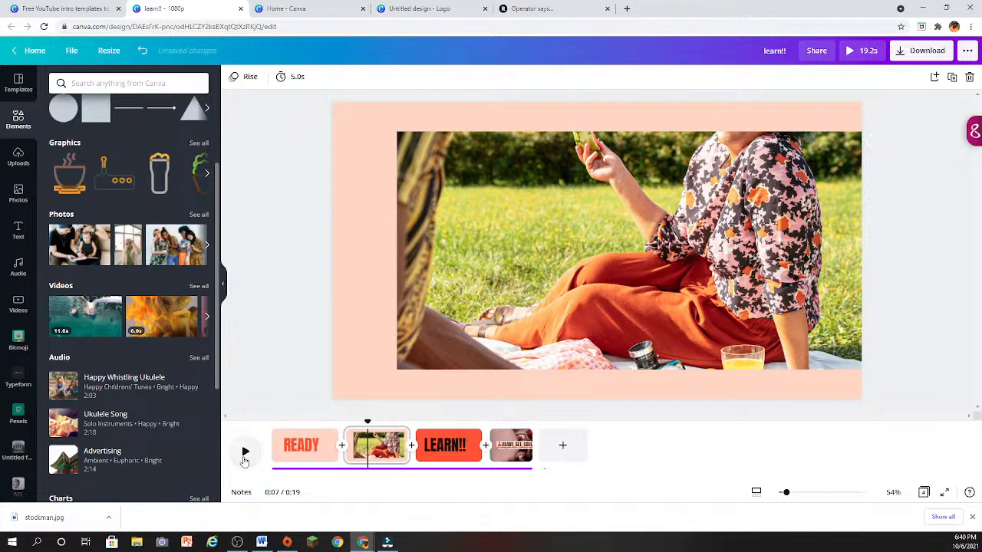
pyautogui.press('space')
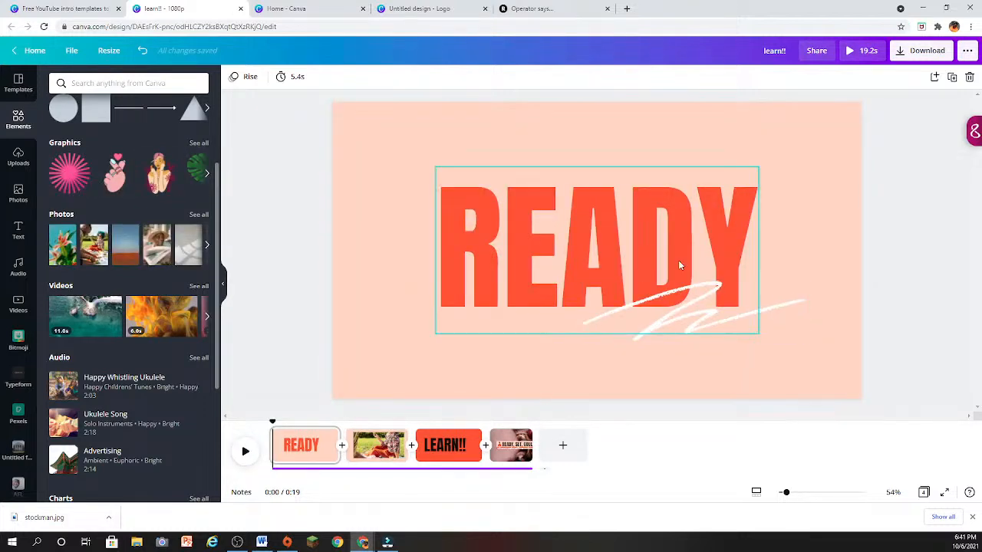
# - Add a blank page at the end of the learn!! intro
pyautogui.click(562, 445)
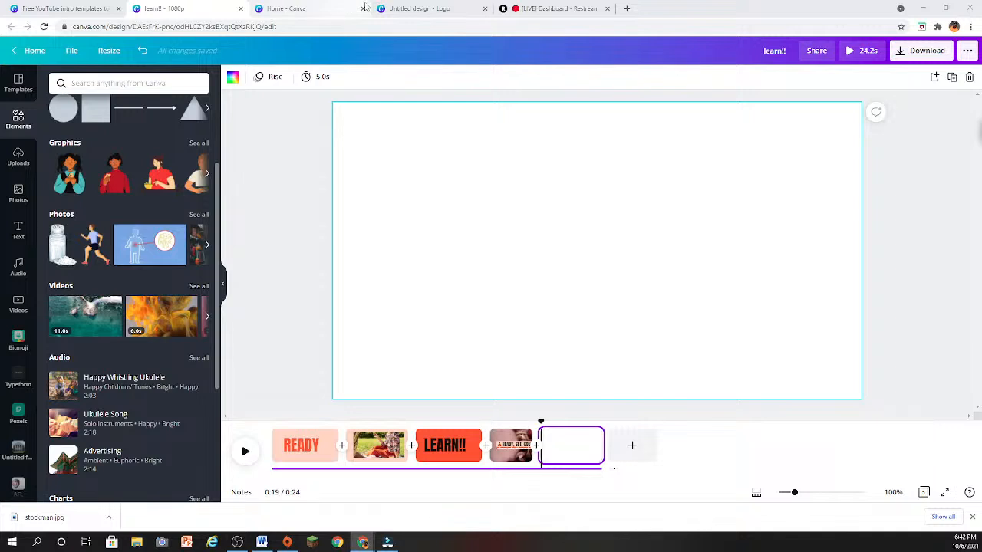
# - Close the untitled blank logo design and switch to the Canva home page
pyautogui.click(480, 9)
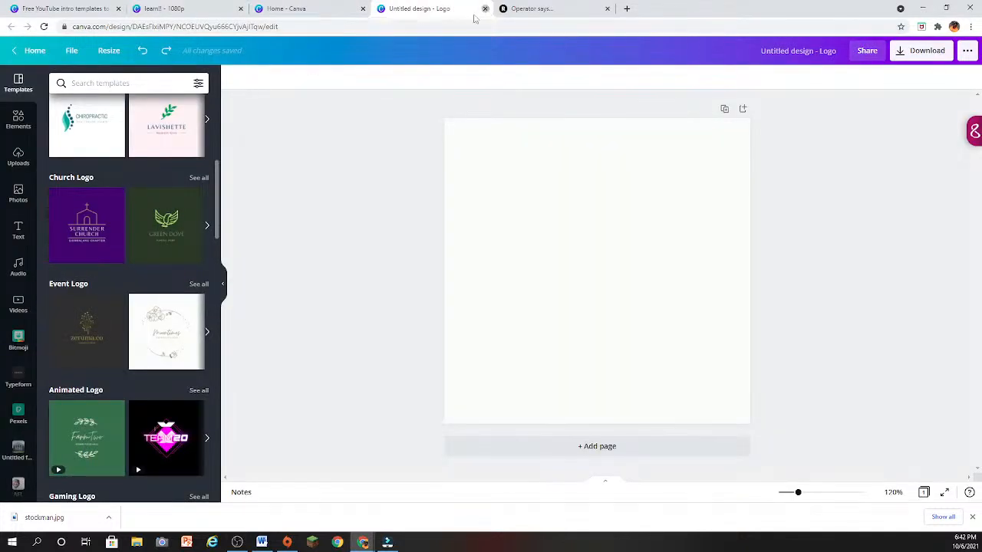
pyautogui.click(485, 8)
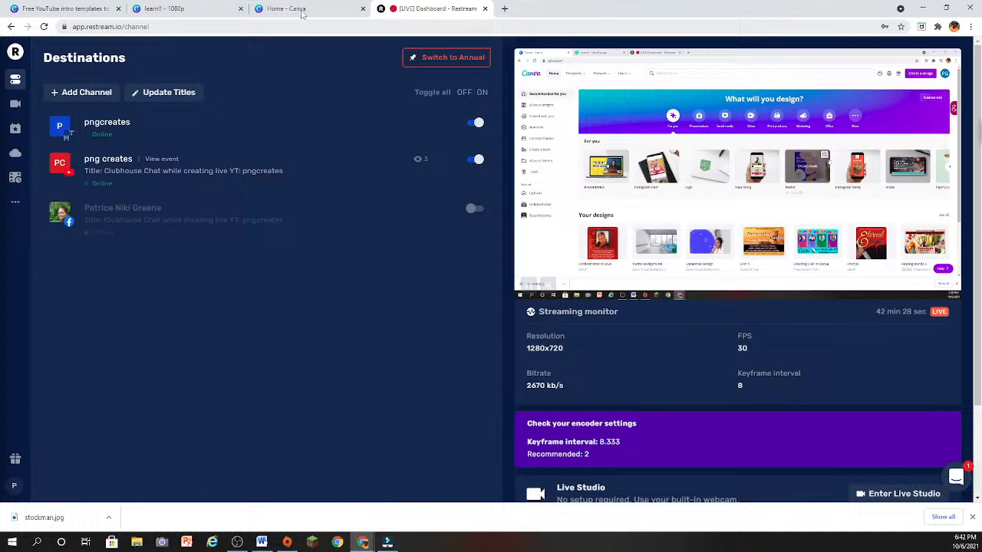
pyautogui.click(306, 9)
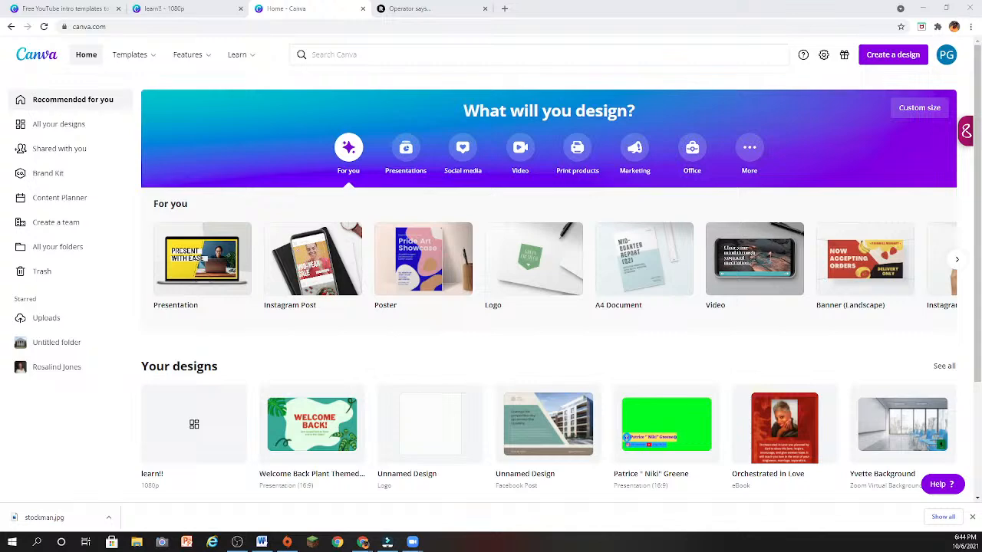
pyautogui.moveTo(981, 46); pyautogui.dragTo(492, 34)
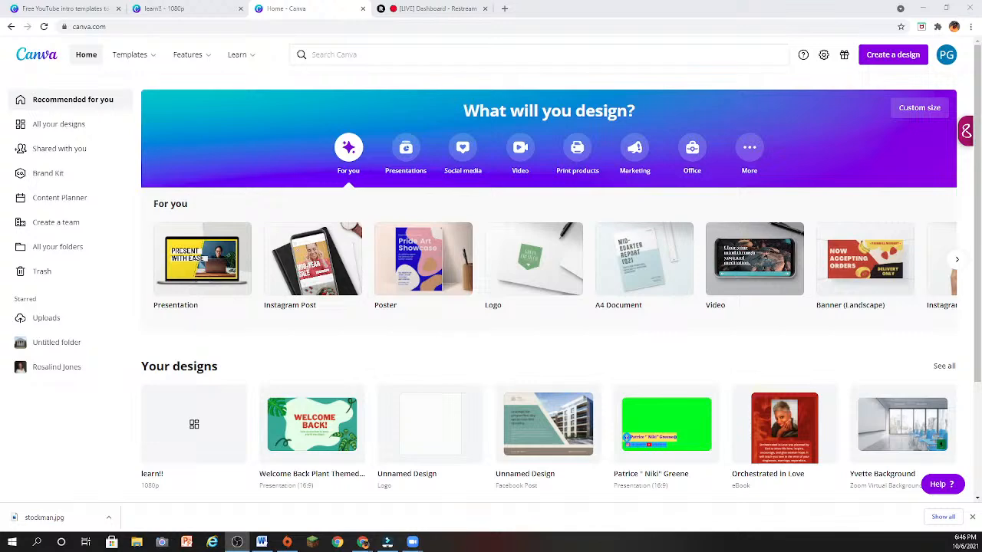
# - Show all saved designs and open the "Design Agenda P and G" presentation from the list
pyautogui.scroll(-2, 721, 404)
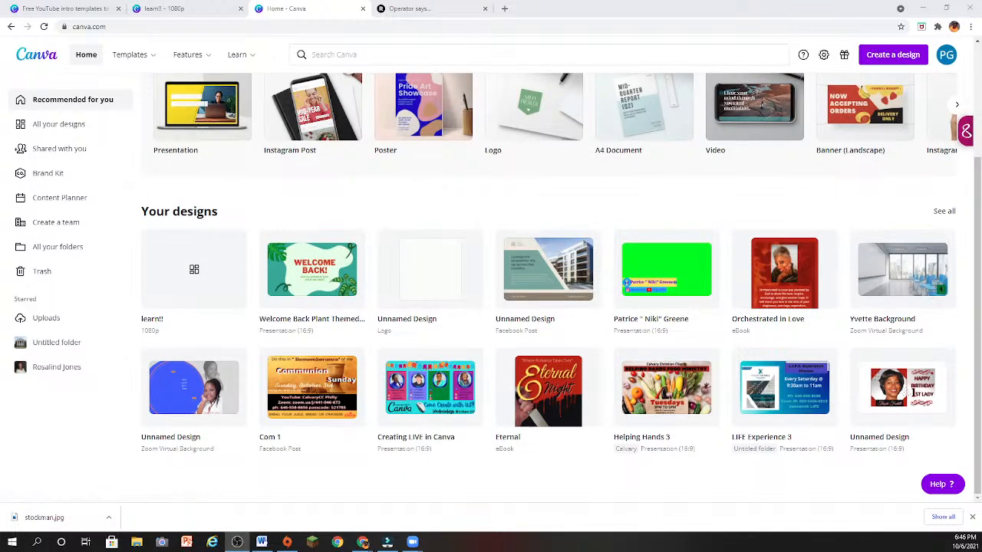
pyautogui.click(943, 213)
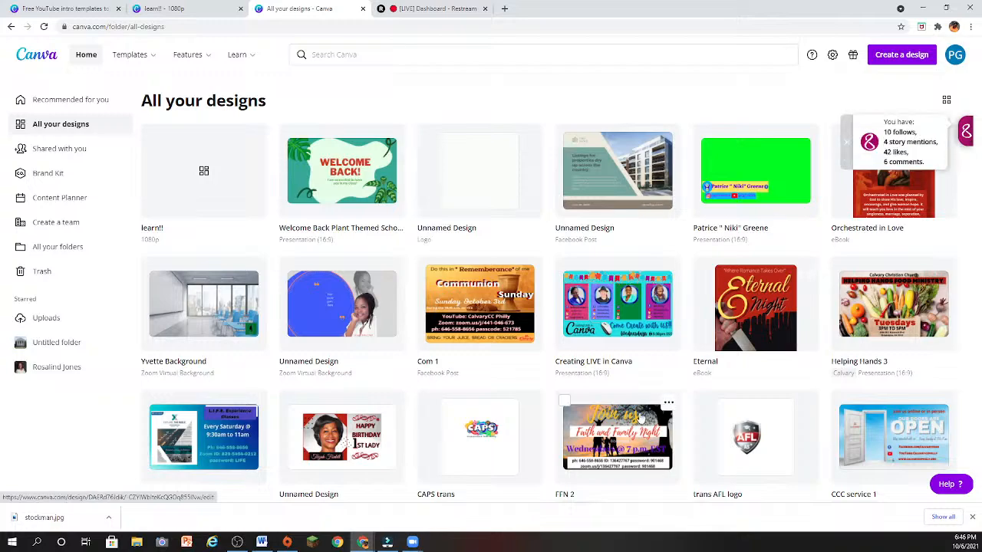
pyautogui.scroll(-3, 642, 415)
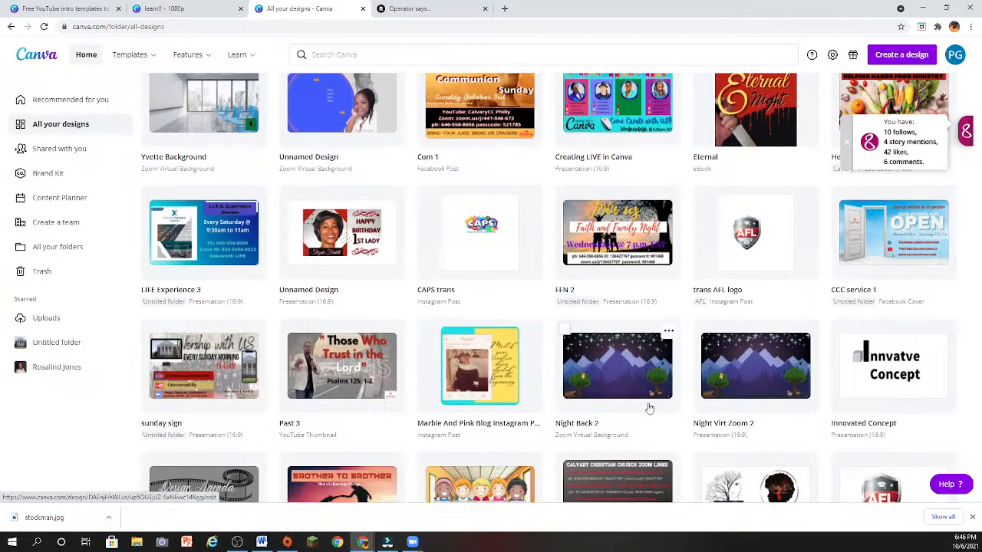
pyautogui.scroll(-1, 649, 408)
pyautogui.scroll(-1, 649, 408)
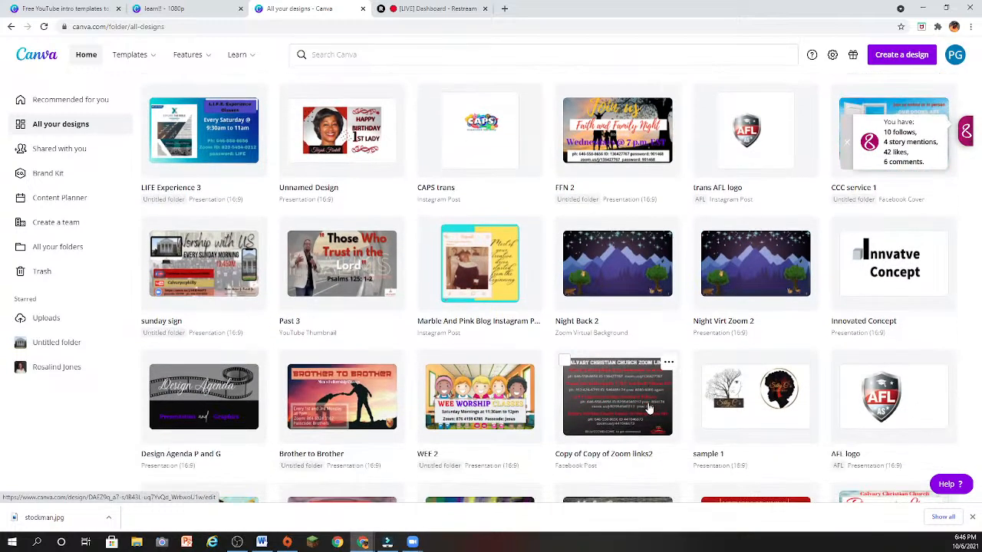
pyautogui.scroll(-1, 649, 408)
pyautogui.click(167, 357)
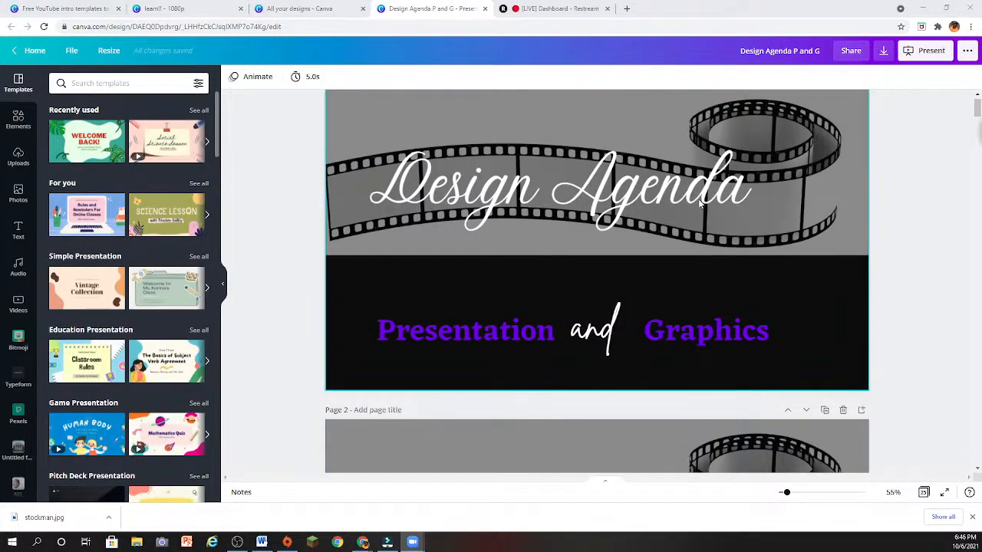
# - Look through the presentation's opening pages, from the Design Agenda title to the definition of a presentation on page 6
pyautogui.scroll(-3, 699, 203)
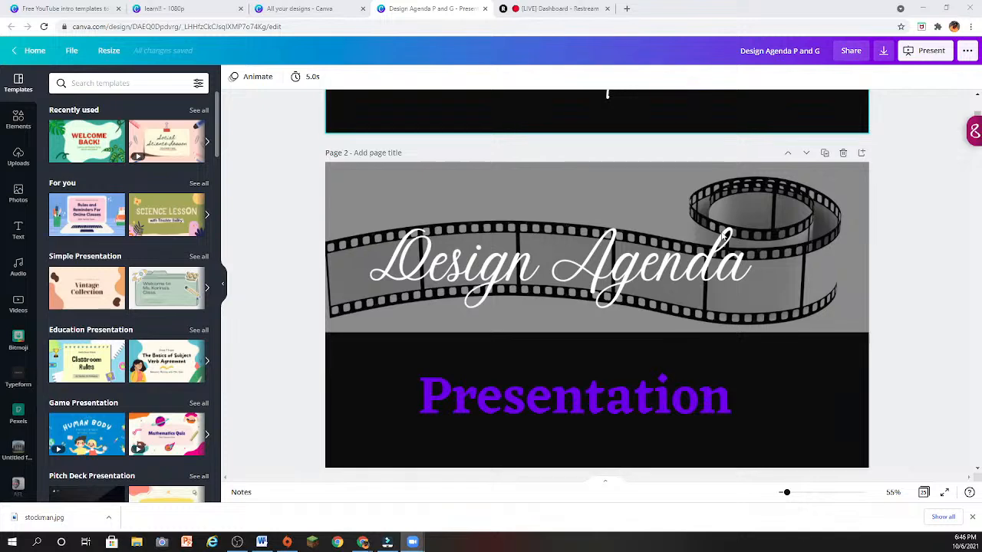
pyautogui.scroll(-5, 723, 236)
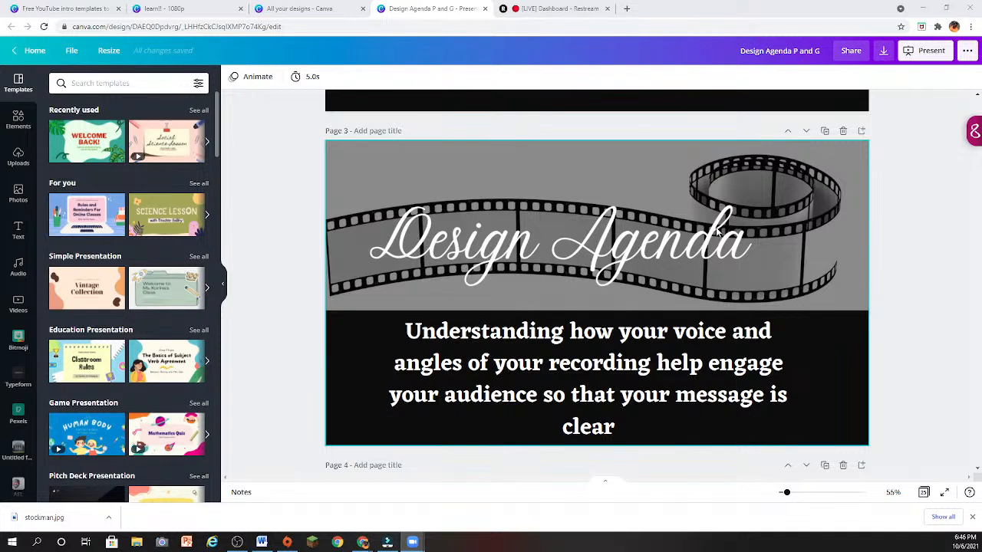
pyautogui.scroll(-2, 716, 230)
pyautogui.scroll(-3, 717, 233)
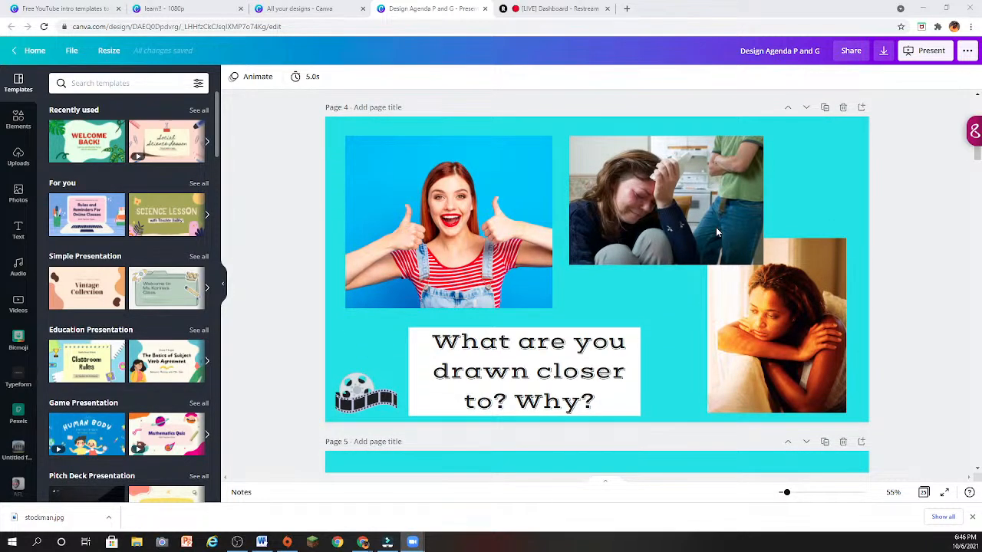
pyautogui.scroll(-3, 716, 227)
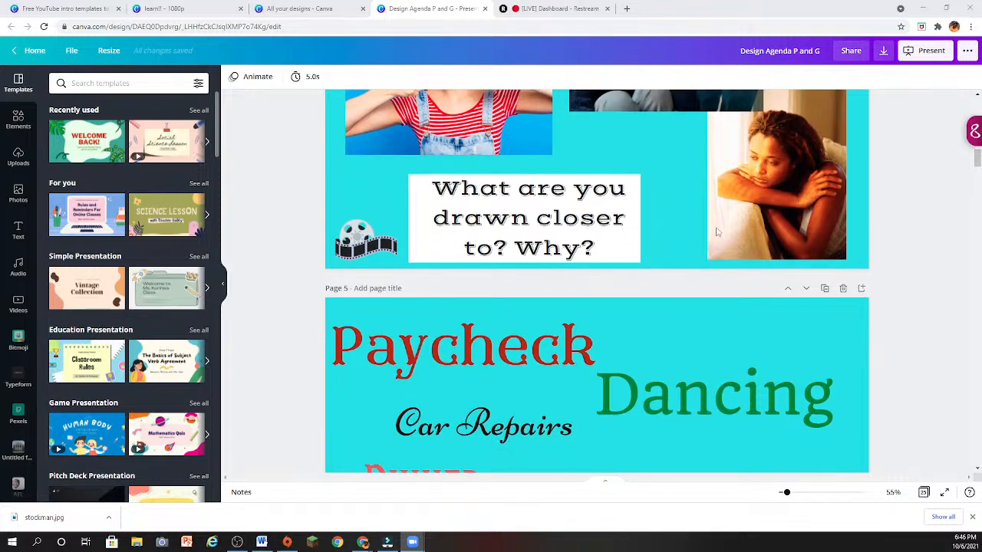
pyautogui.scroll(-2, 716, 227)
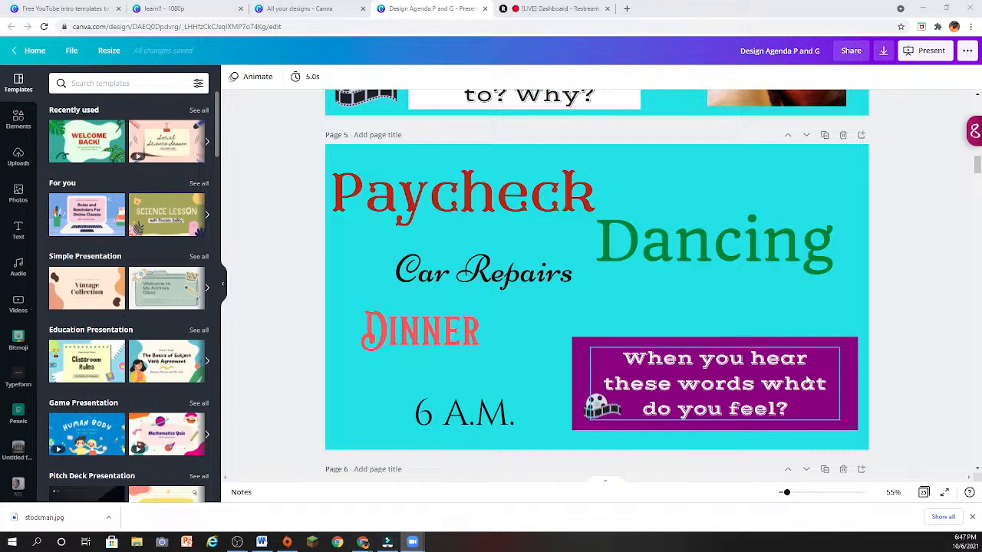
pyautogui.scroll(-3, 807, 381)
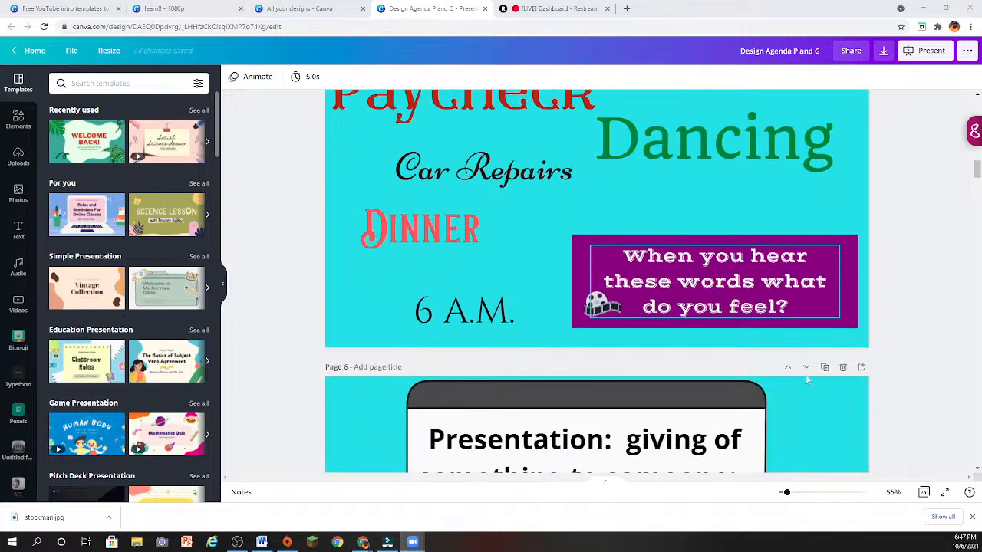
pyautogui.scroll(-2, 807, 379)
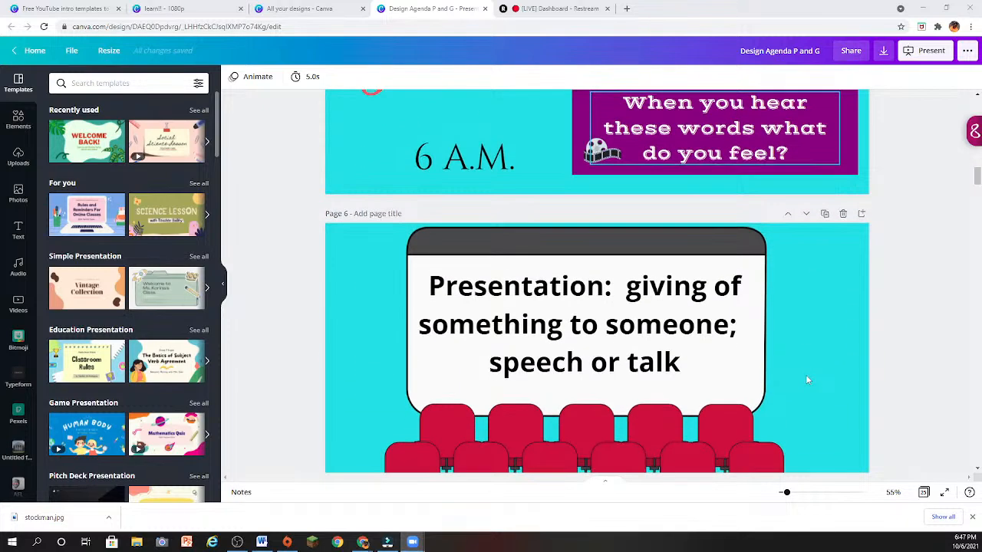
pyautogui.scroll(-1, 807, 379)
pyautogui.scroll(-1, 805, 380)
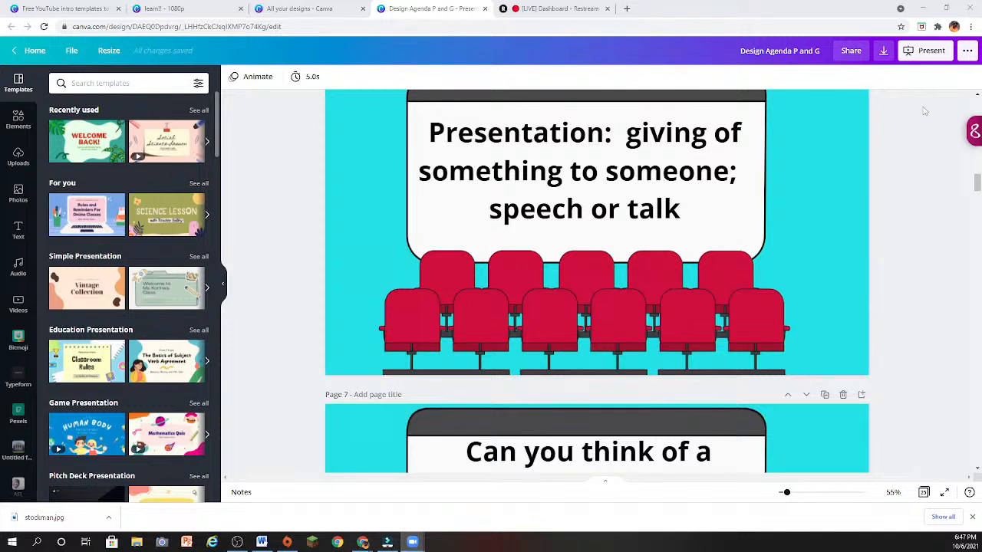
# - Open the download settings for the Design Agenda presentation
pyautogui.click(883, 50)
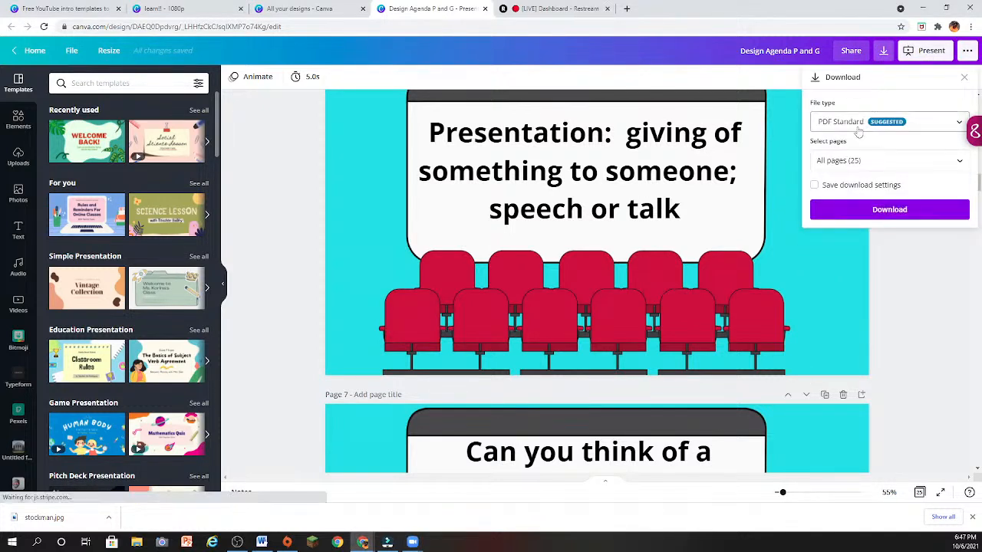
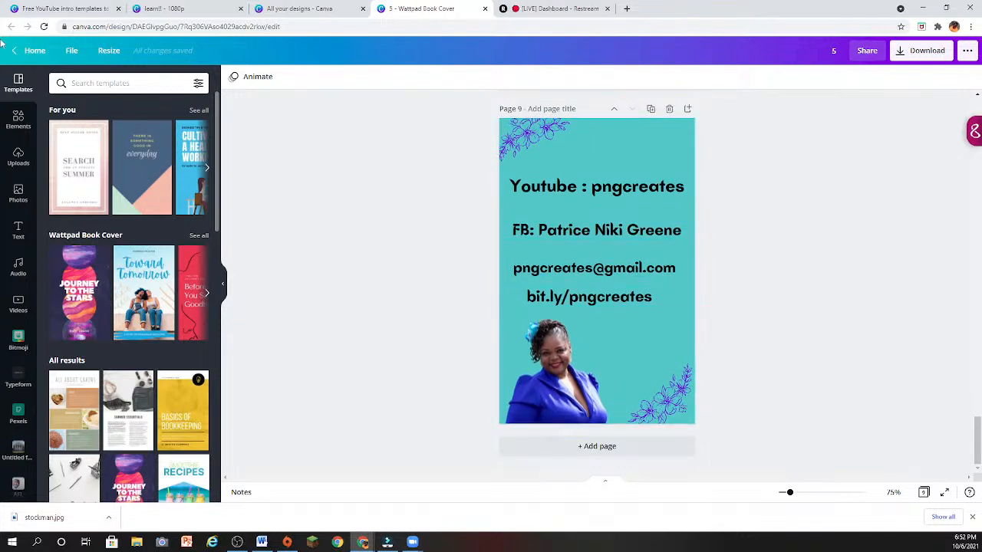
# - Close the open Wattpad book cover design and reopen the design named "5" from the saved designs
pyautogui.click(485, 10)
pyautogui.scroll(-3, 622, 390)
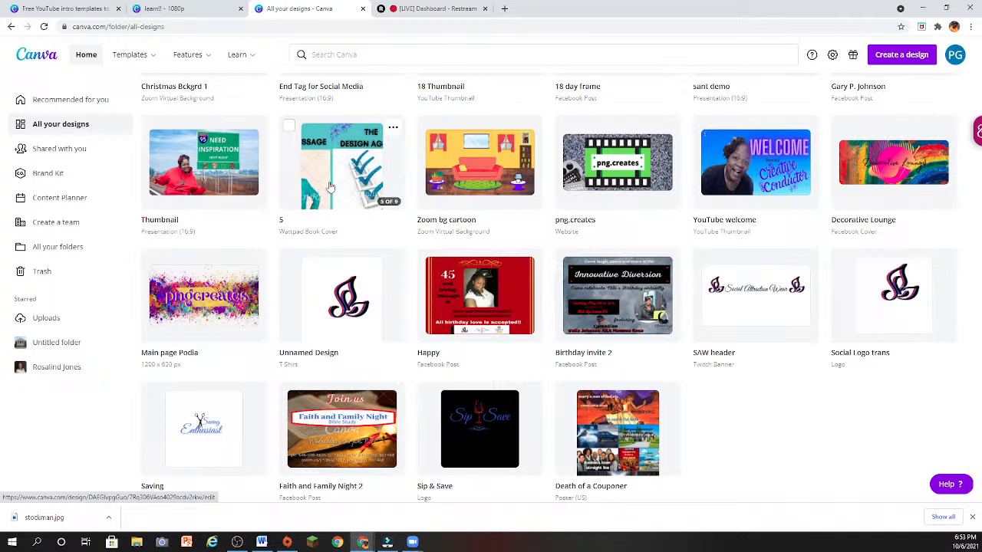
pyautogui.click(329, 185)
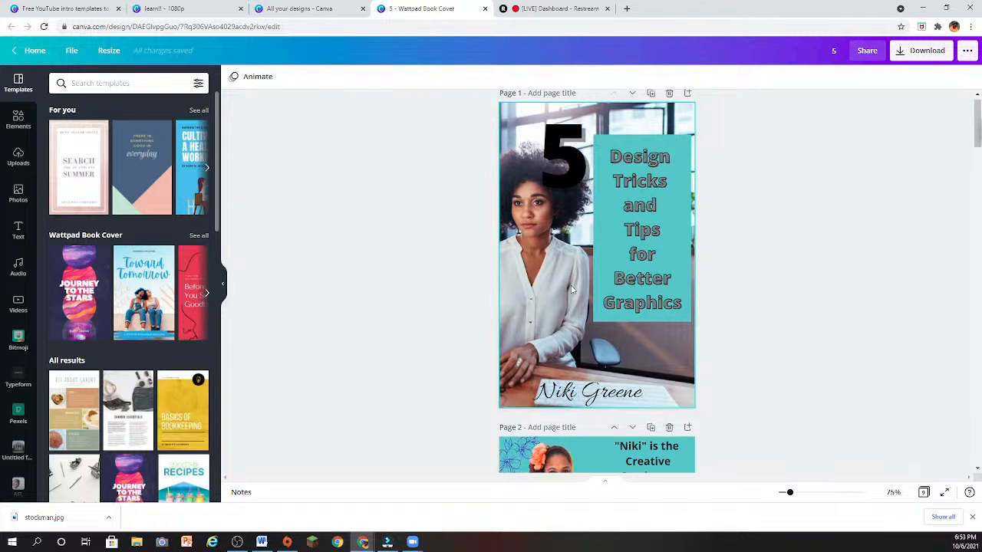
# - Look through the book cover's opening pages, from the cover to The Design Agenda on page 5, and return to page 1
pyautogui.scroll(-5, 571, 289)
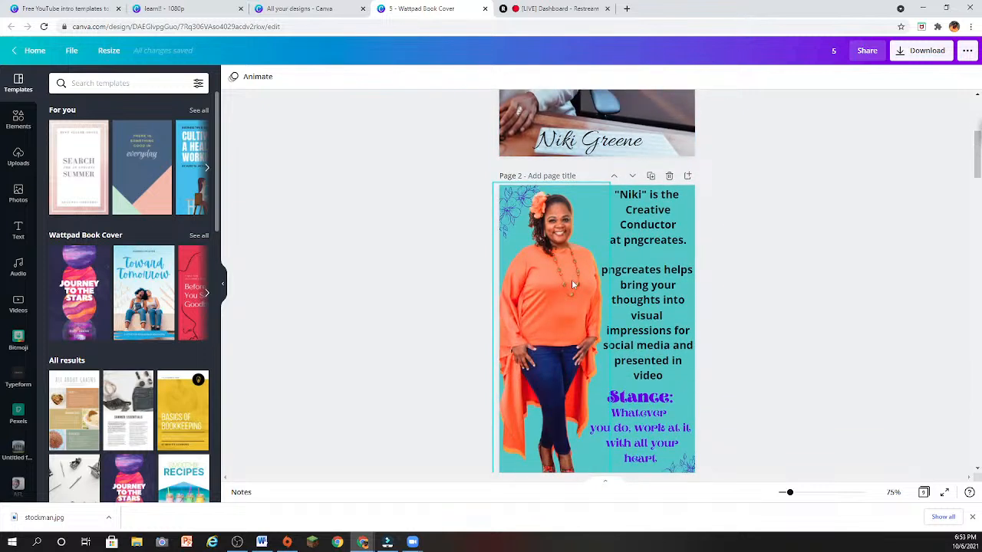
pyautogui.scroll(-1, 596, 332)
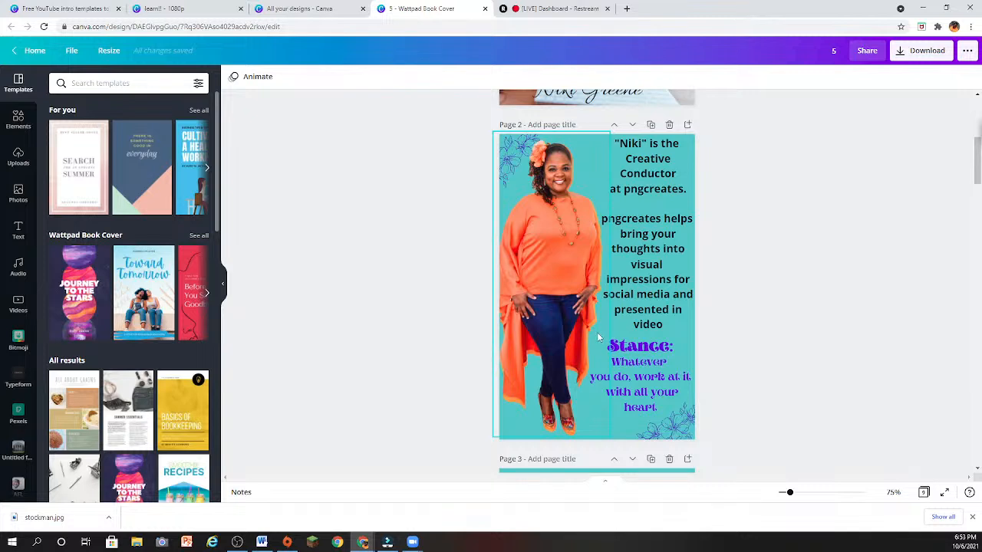
pyautogui.scroll(-3, 598, 326)
pyautogui.scroll(3, 600, 318)
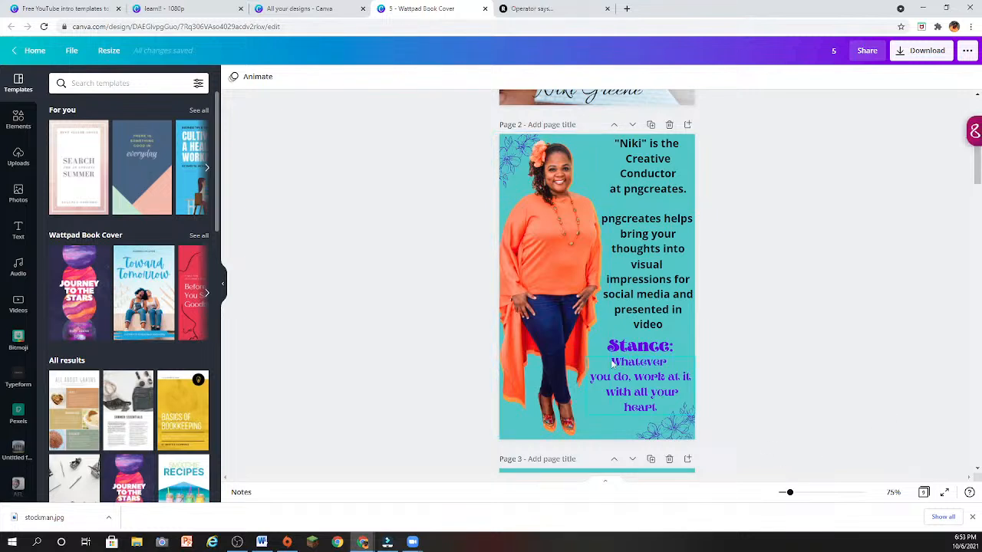
pyautogui.scroll(-5, 611, 363)
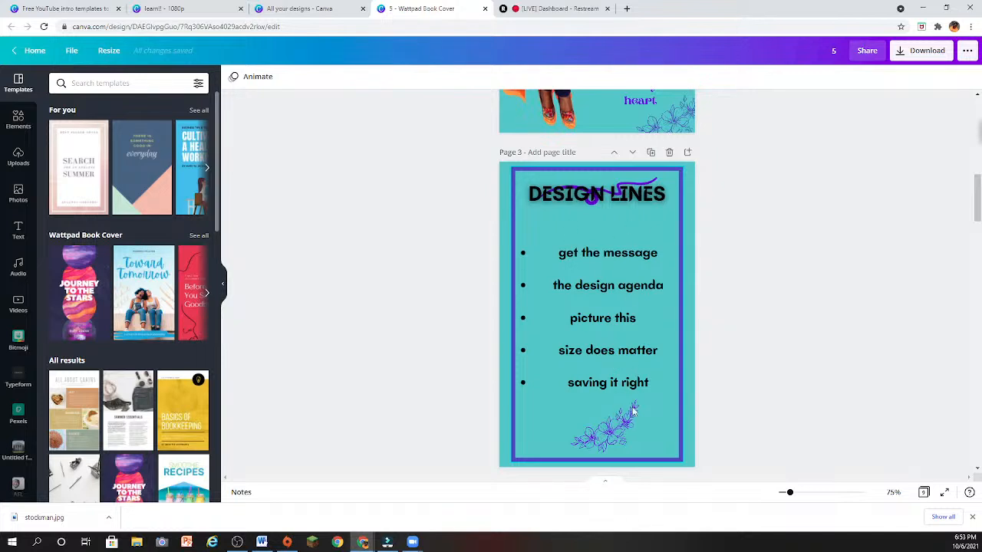
pyautogui.scroll(-4, 637, 411)
pyautogui.scroll(-2, 639, 409)
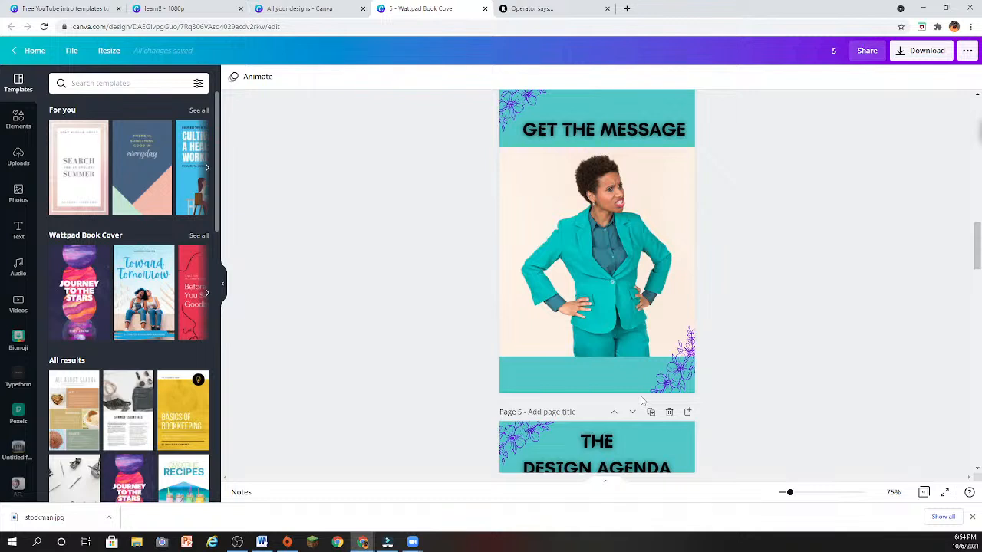
pyautogui.scroll(-1, 641, 399)
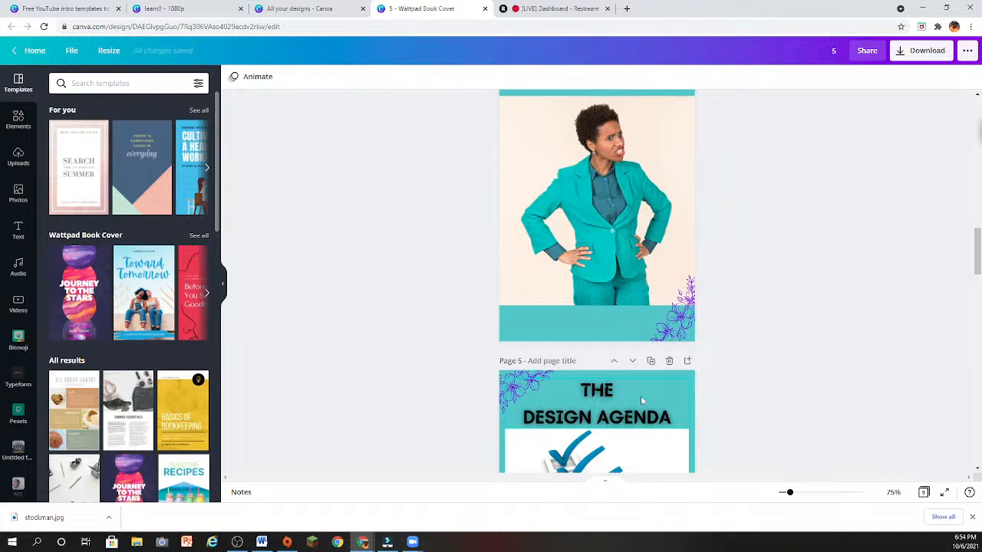
pyautogui.scroll(8, 685, 317)
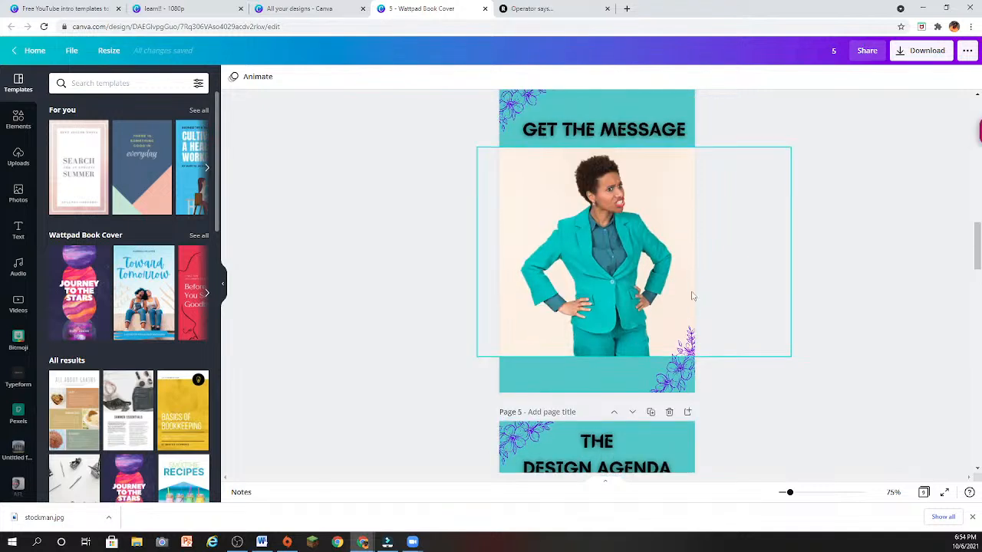
pyautogui.scroll(10, 708, 300)
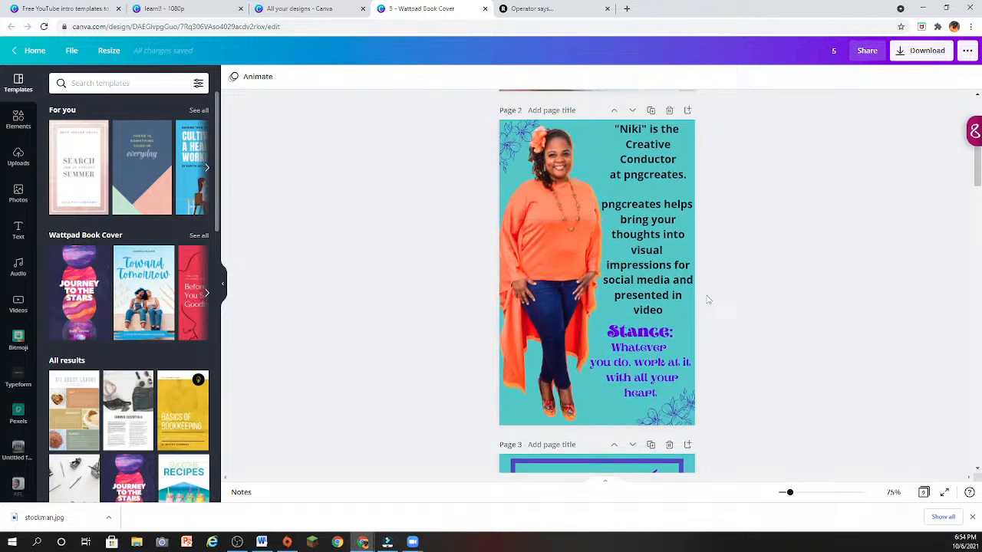
pyautogui.scroll(3, 708, 299)
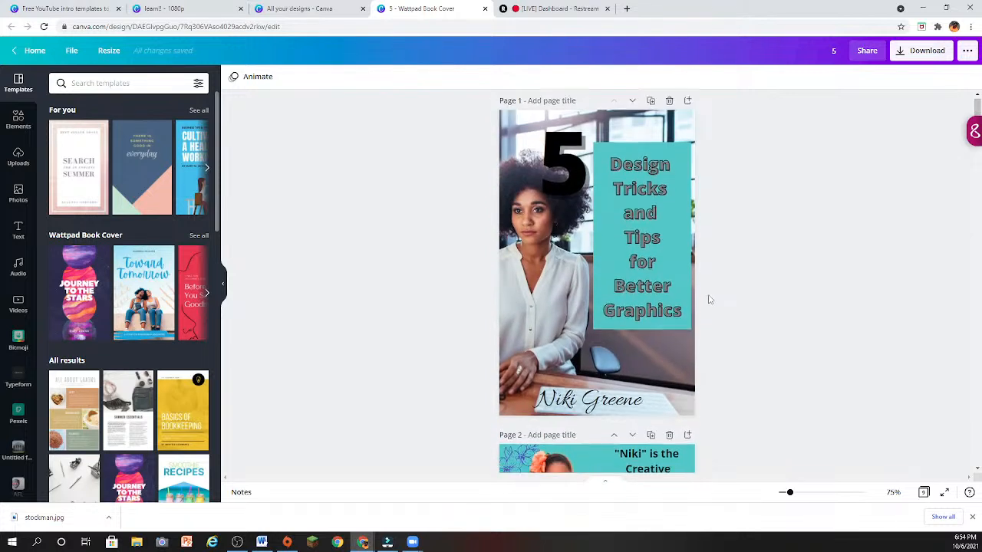
# - Review the whole book design in order, from the cover to the contact details on page 9
pyautogui.scroll(-6, 710, 300)
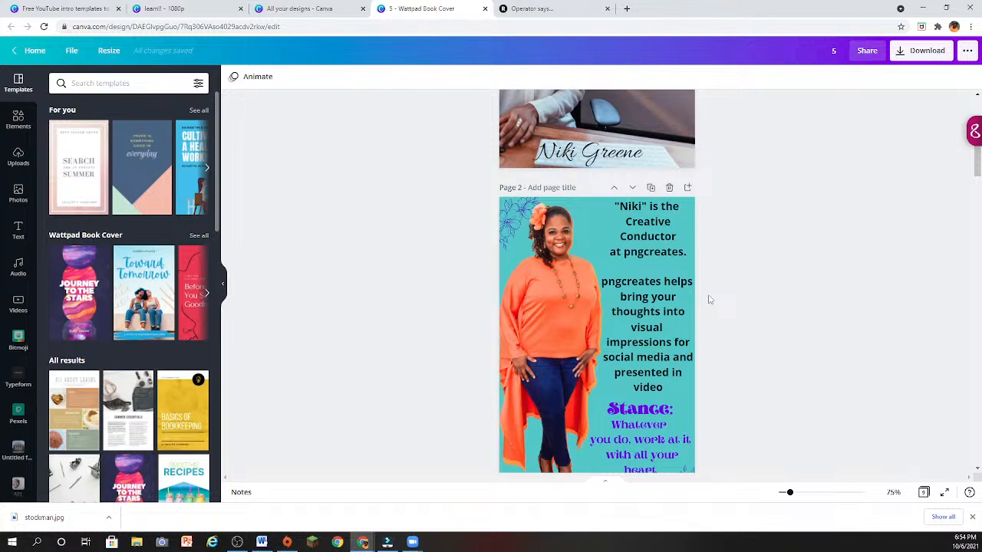
pyautogui.scroll(-5, 710, 300)
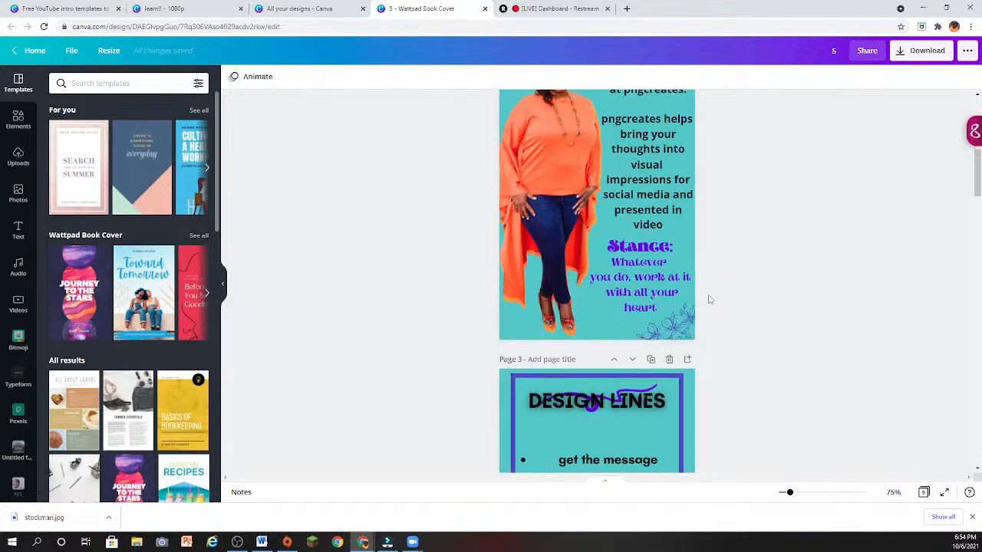
pyautogui.scroll(-5, 709, 300)
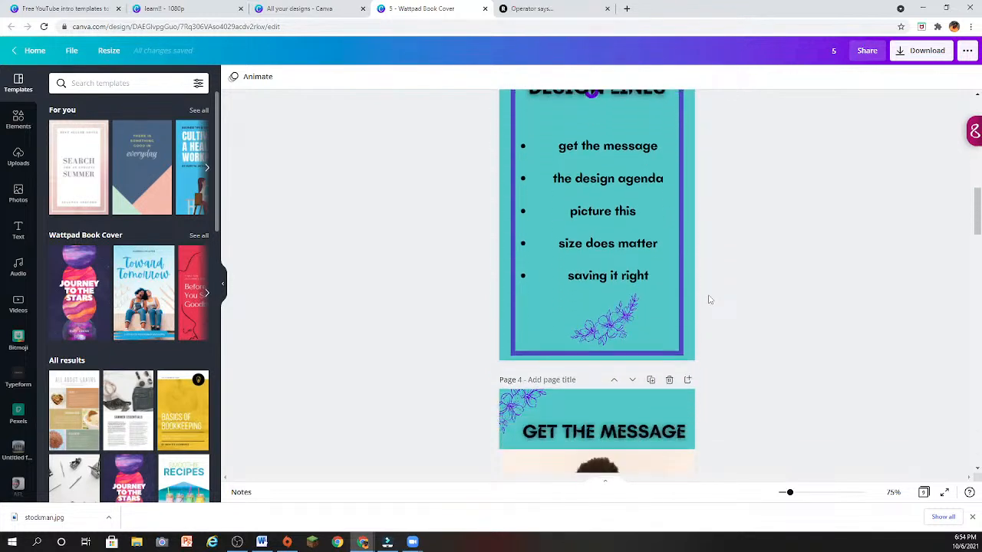
pyautogui.scroll(-5, 709, 300)
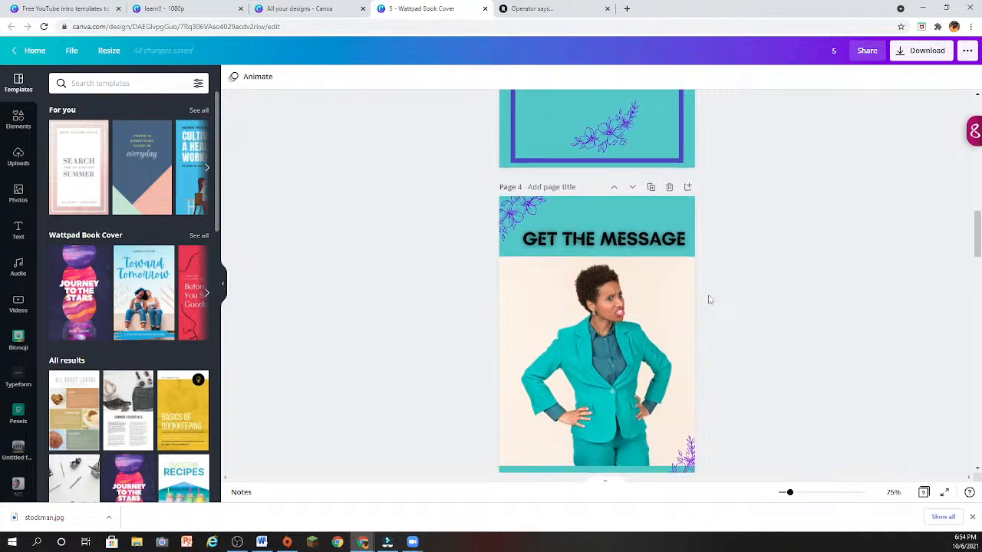
pyautogui.scroll(-5, 709, 300)
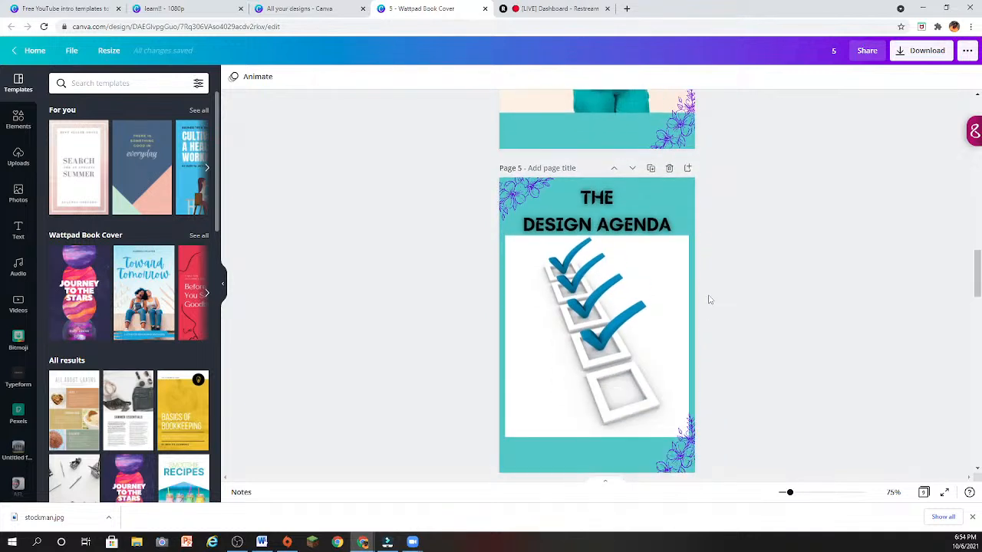
pyautogui.scroll(-5, 710, 300)
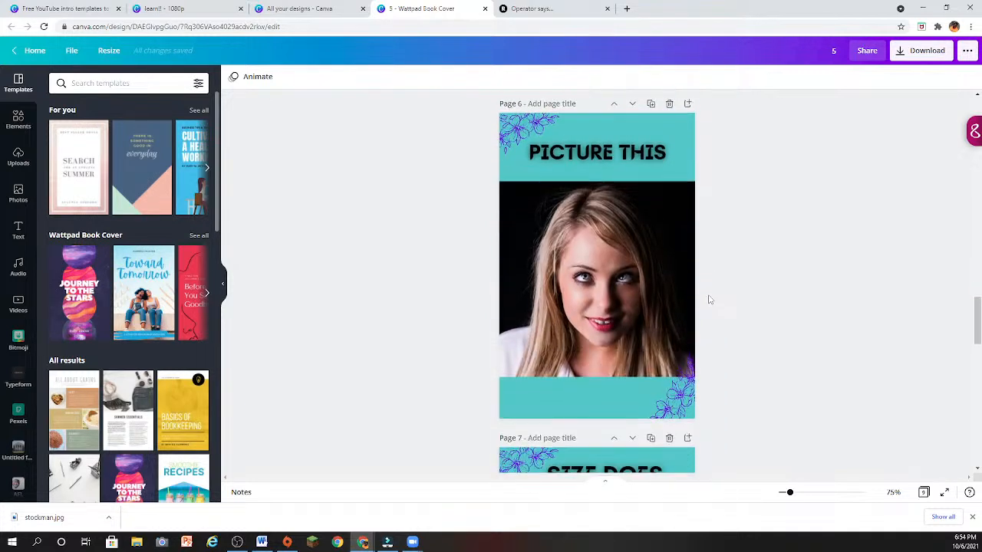
pyautogui.scroll(-5, 709, 300)
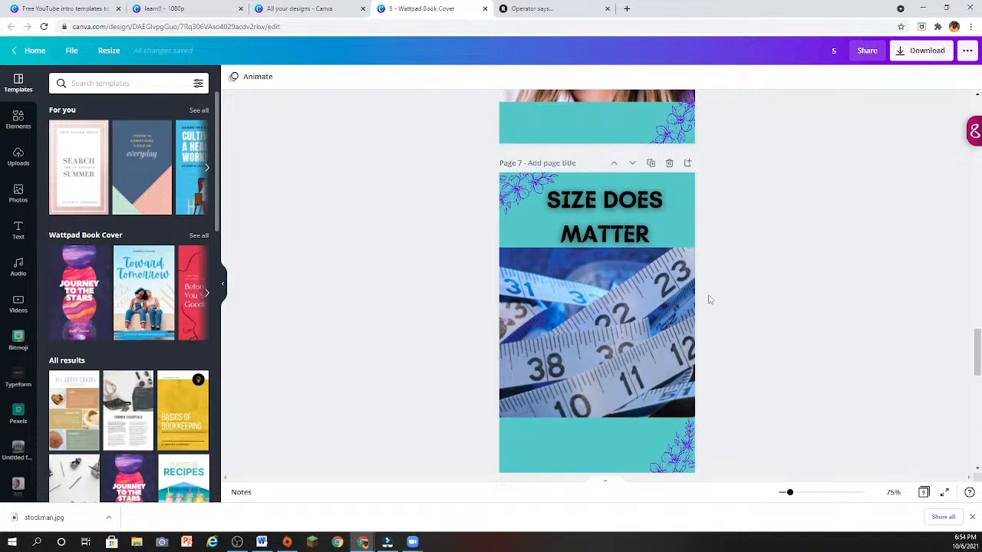
pyautogui.scroll(-5, 710, 300)
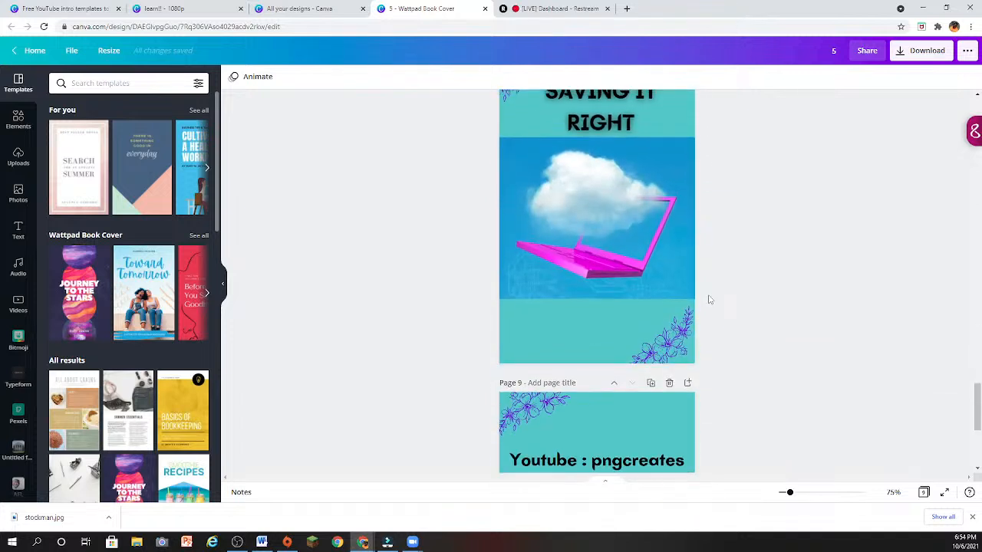
pyautogui.scroll(-1, 709, 300)
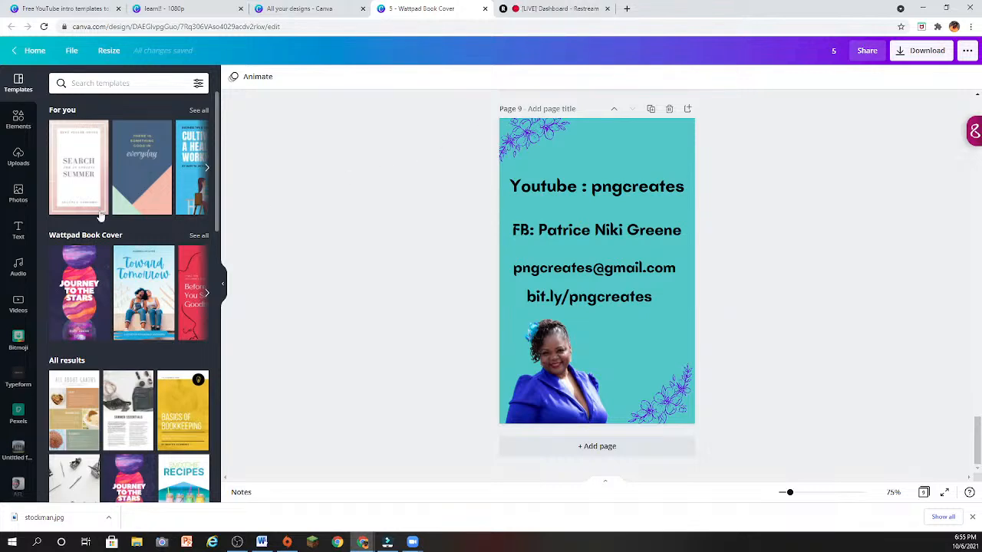
# - Find the transparent "Savings with a Twist" logo among the uploaded images and insert it on page 9
pyautogui.click(17, 157)
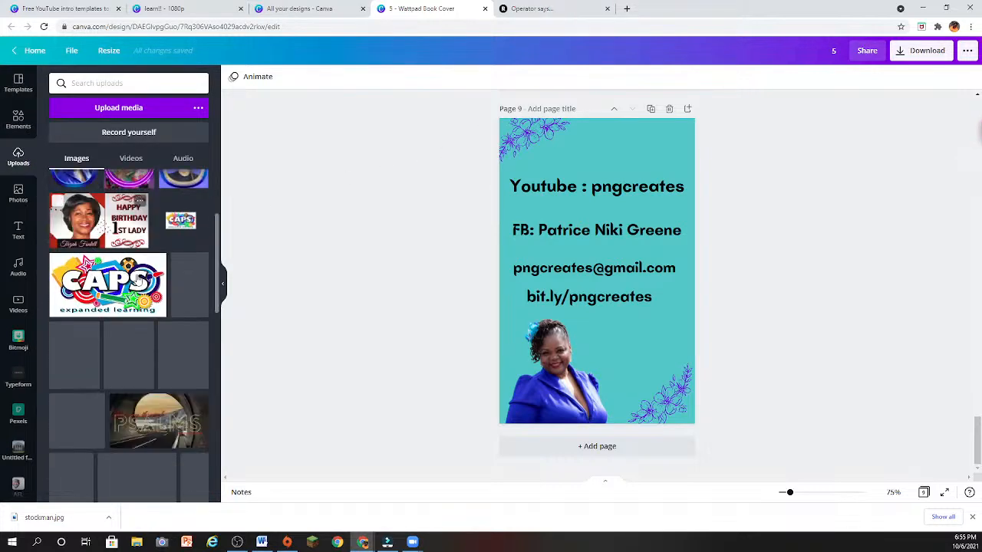
pyautogui.scroll(-10, 137, 280)
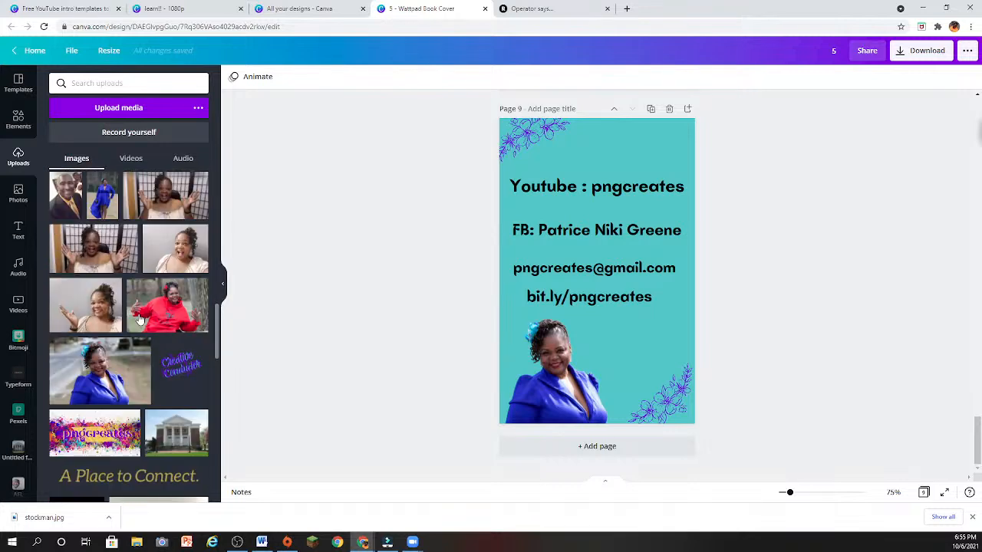
pyautogui.scroll(-10, 141, 318)
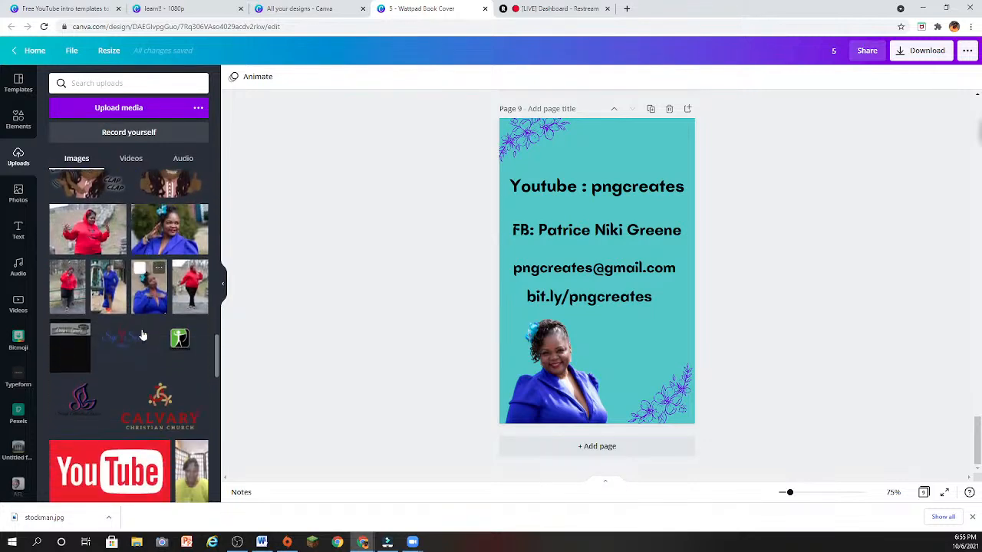
pyautogui.scroll(-10, 142, 335)
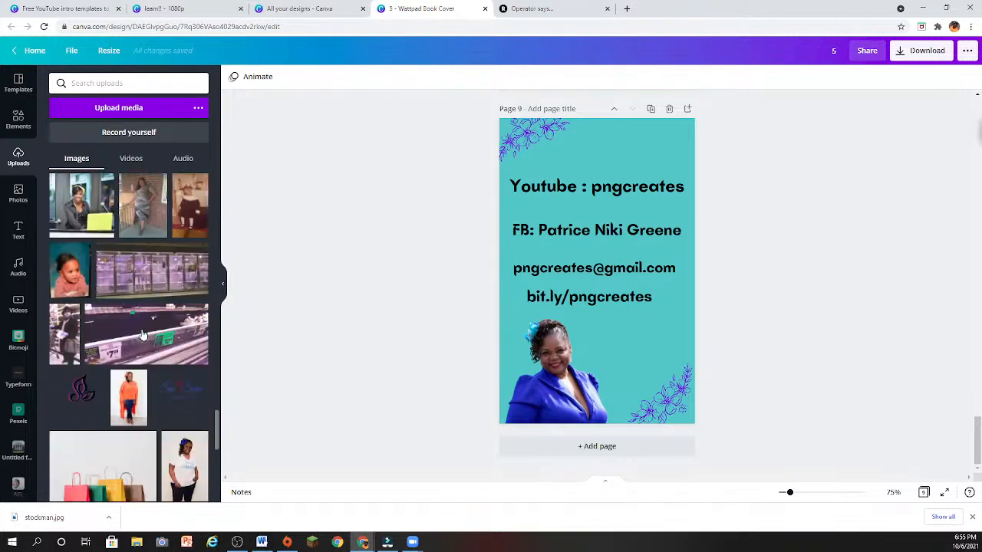
pyautogui.scroll(-10, 142, 335)
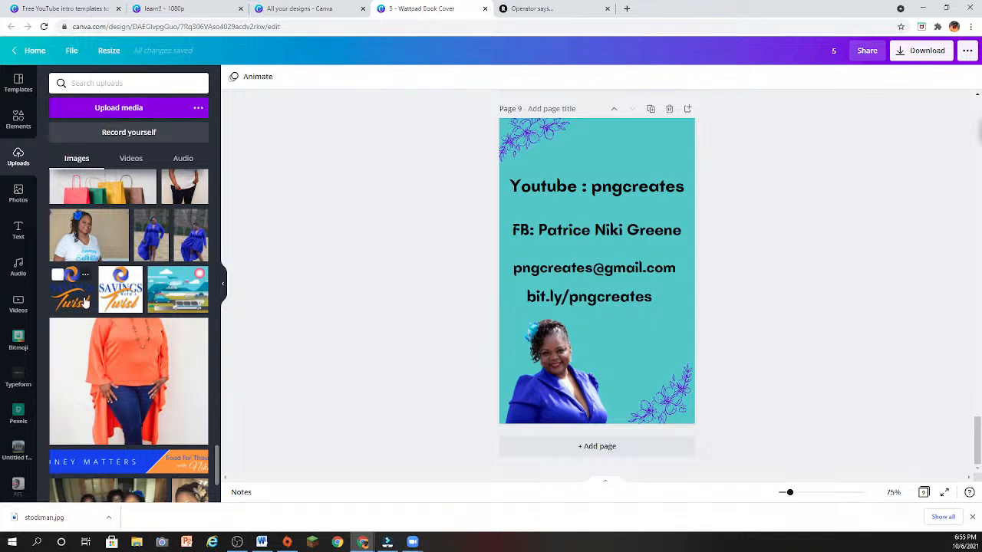
pyautogui.click(86, 303)
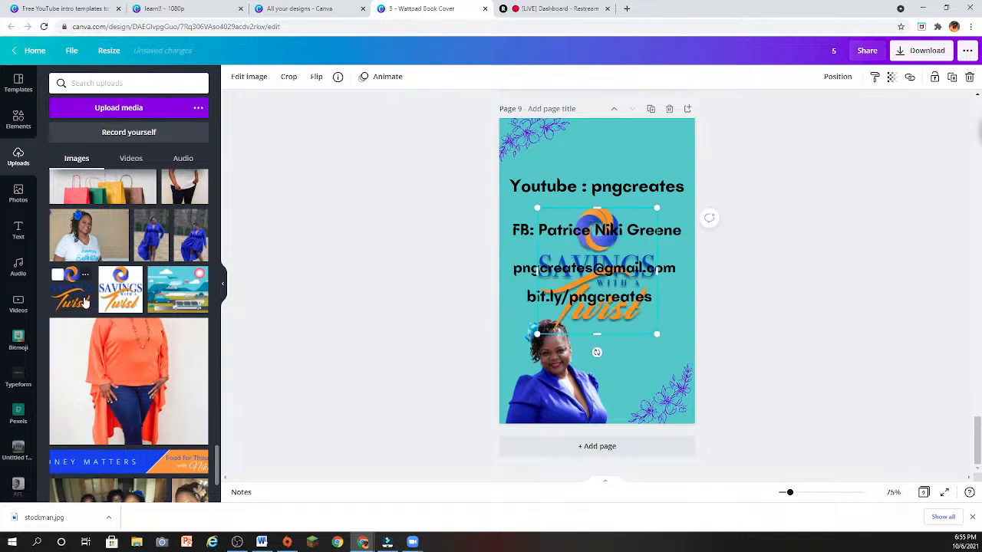
# - Add a blank page 10 and move the "Savings with a Twist" logo from page 9 to the middle of it
pyautogui.click(567, 447)
pyautogui.scroll(5, 618, 215)
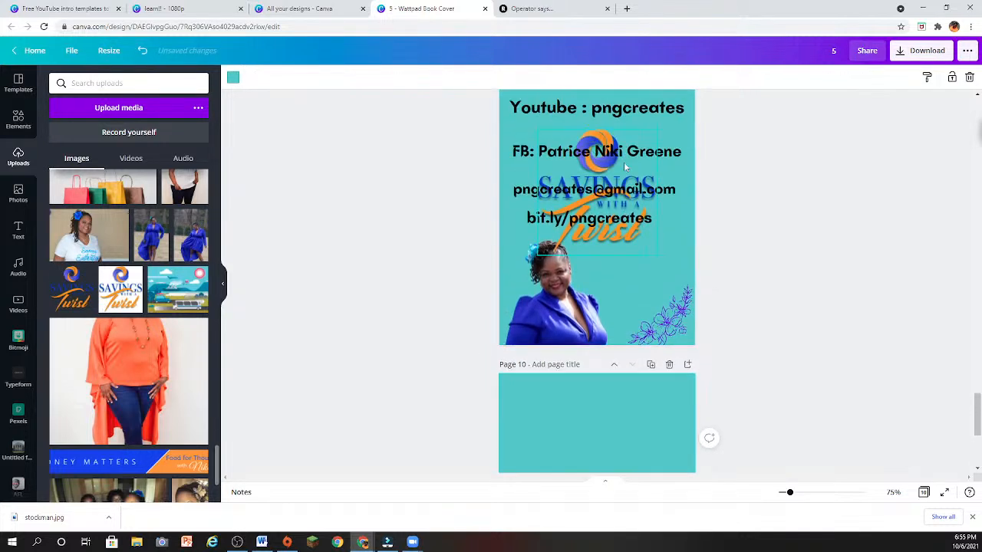
pyautogui.click(624, 162)
pyautogui.moveTo(623, 238); pyautogui.dragTo(610, 498)
pyautogui.scroll(-2, 602, 320)
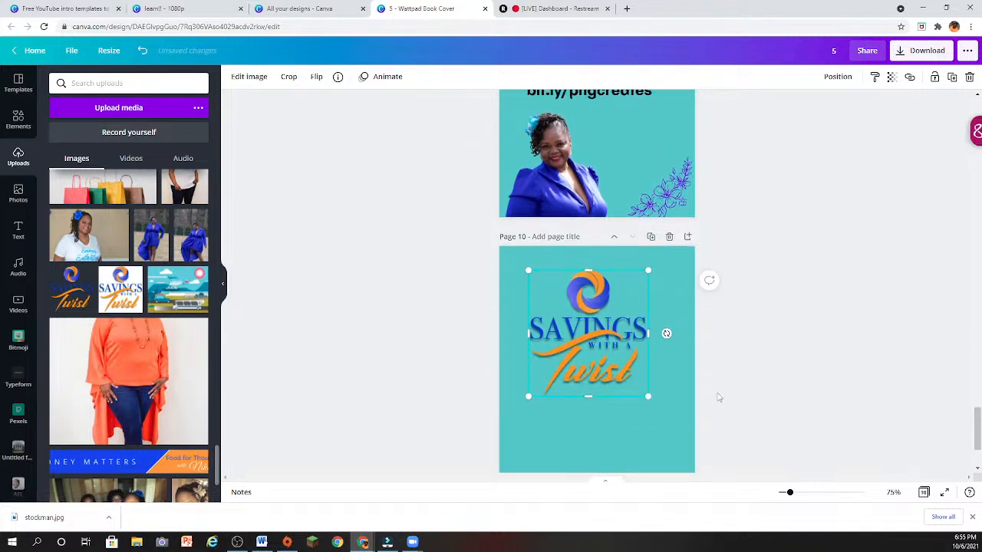
pyautogui.moveTo(602, 321); pyautogui.dragTo(598, 356)
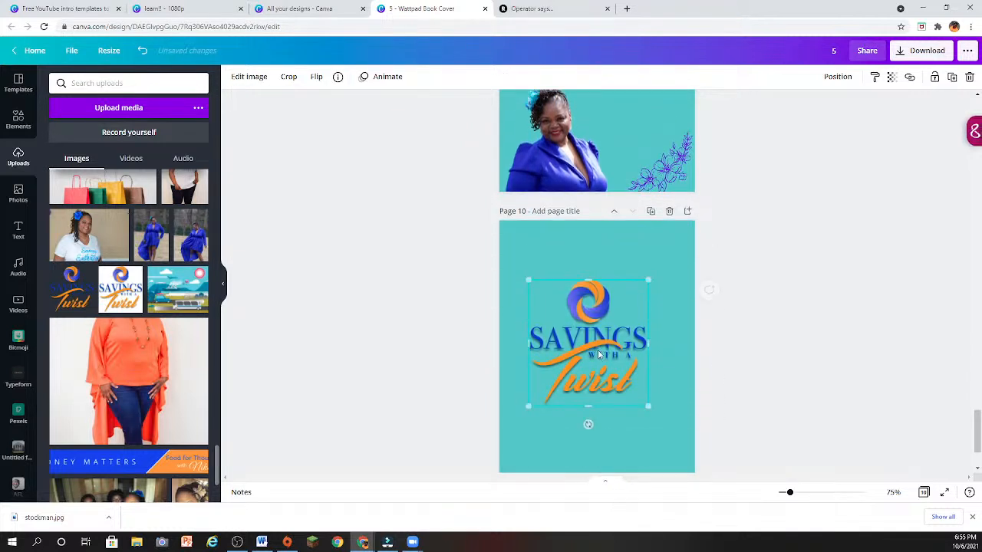
# - Insert the uploaded "Money Matters" banner on page 10 and delete the "Savings with a Twist" logo there
pyautogui.click(131, 465)
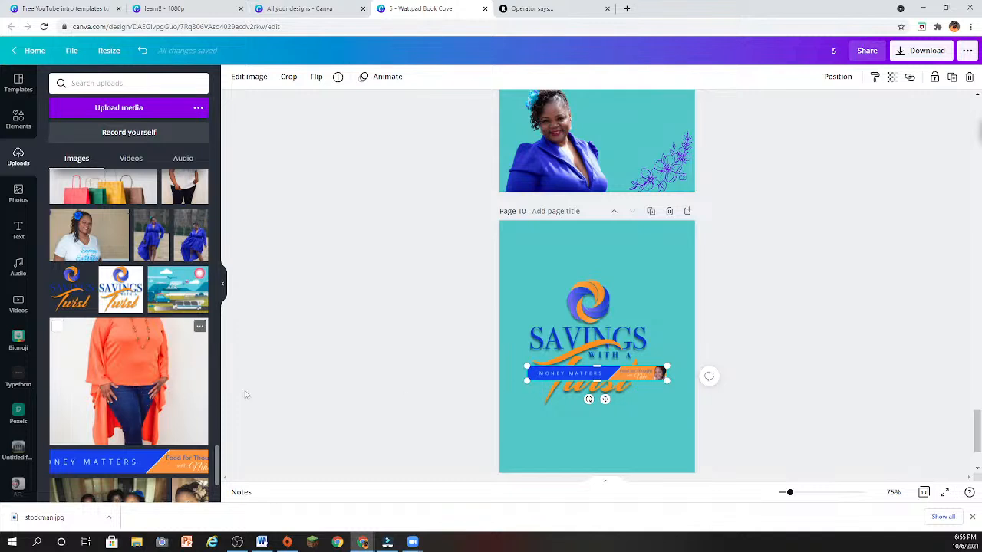
pyautogui.scroll(-2, 445, 397)
pyautogui.scroll(-3, 140, 418)
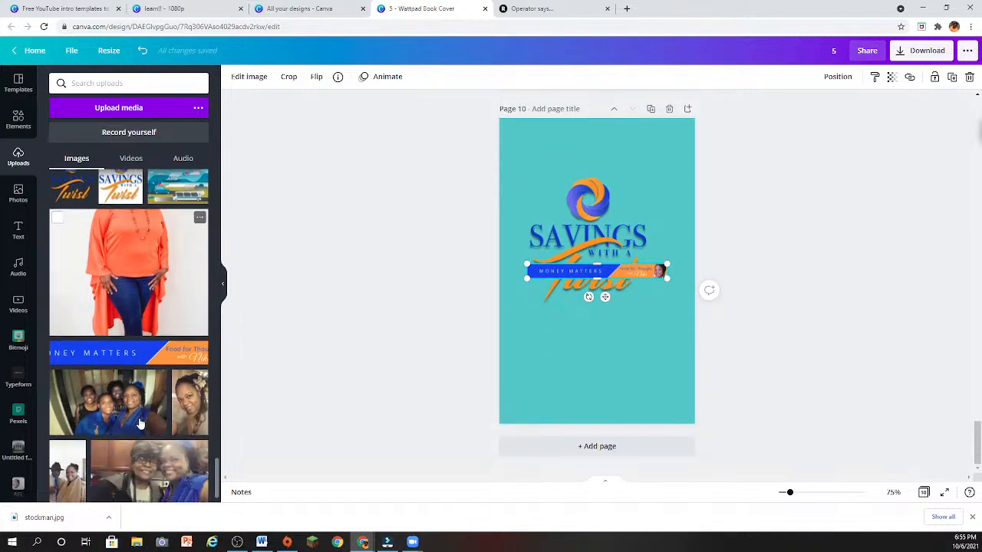
pyautogui.scroll(5, 146, 414)
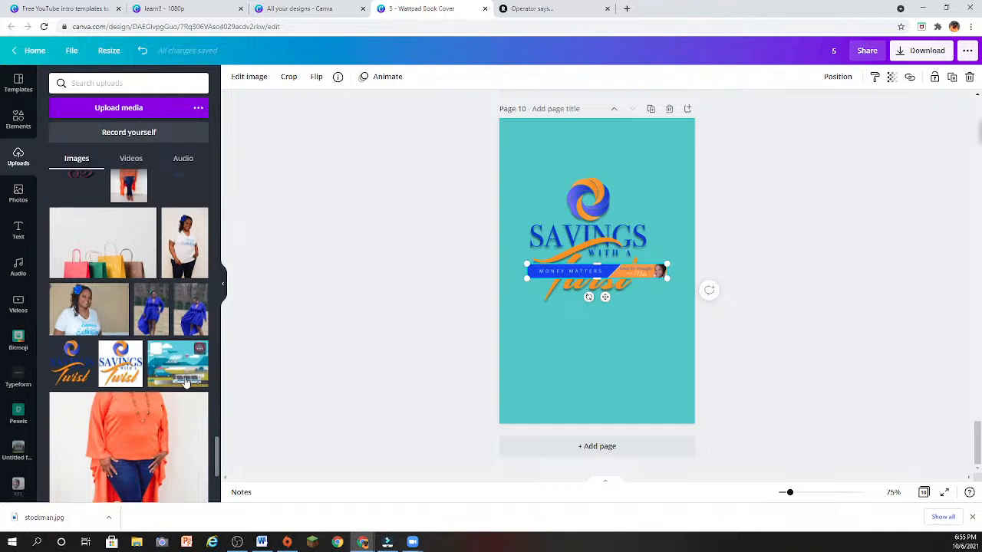
pyautogui.click(612, 210)
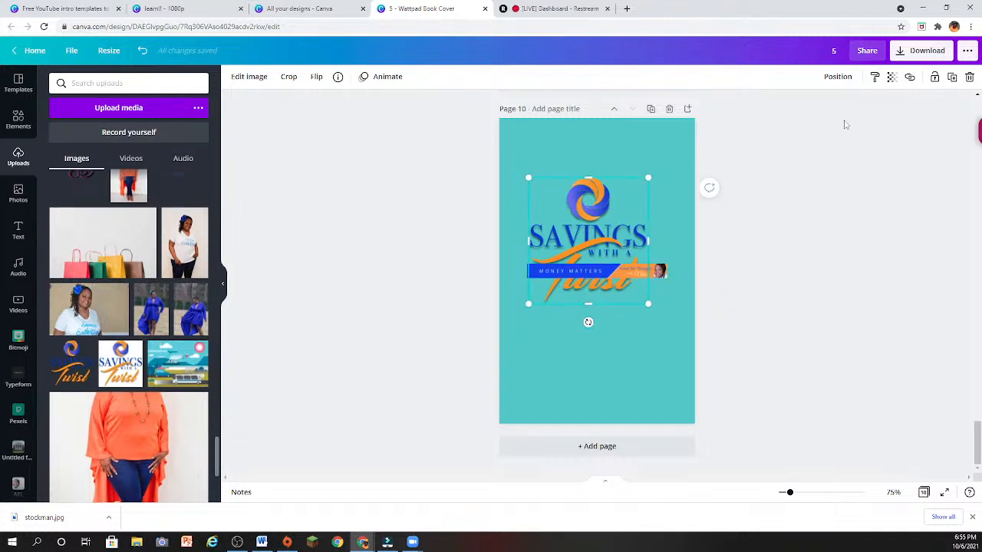
pyautogui.click(969, 77)
# - Enlarge the "Money Matters" banner on page 10 proportionally until its left end extends well beyond the page edge
pyautogui.click(619, 273)
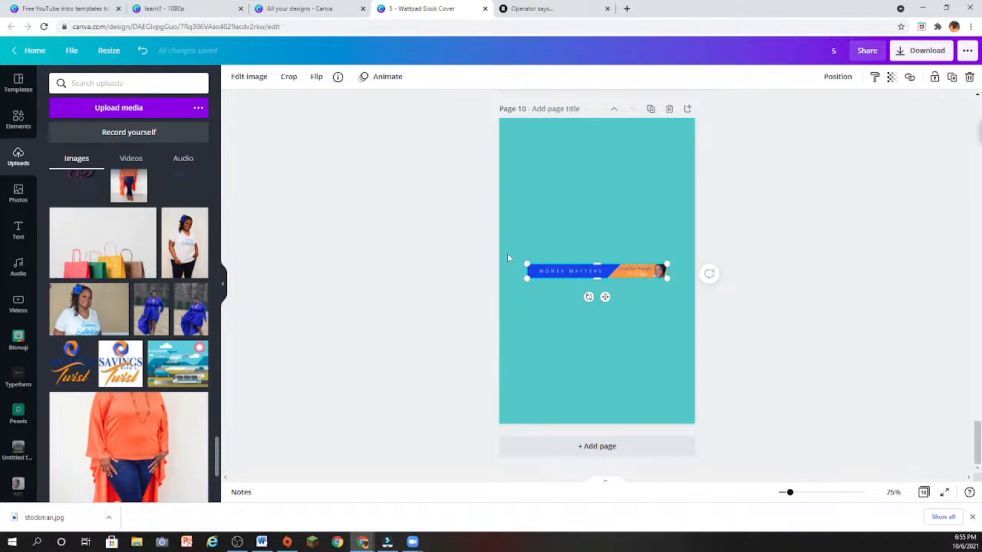
pyautogui.moveTo(508, 256); pyautogui.dragTo(472, 239)
pyautogui.click(545, 267)
pyautogui.moveTo(527, 264); pyautogui.dragTo(344, 206)
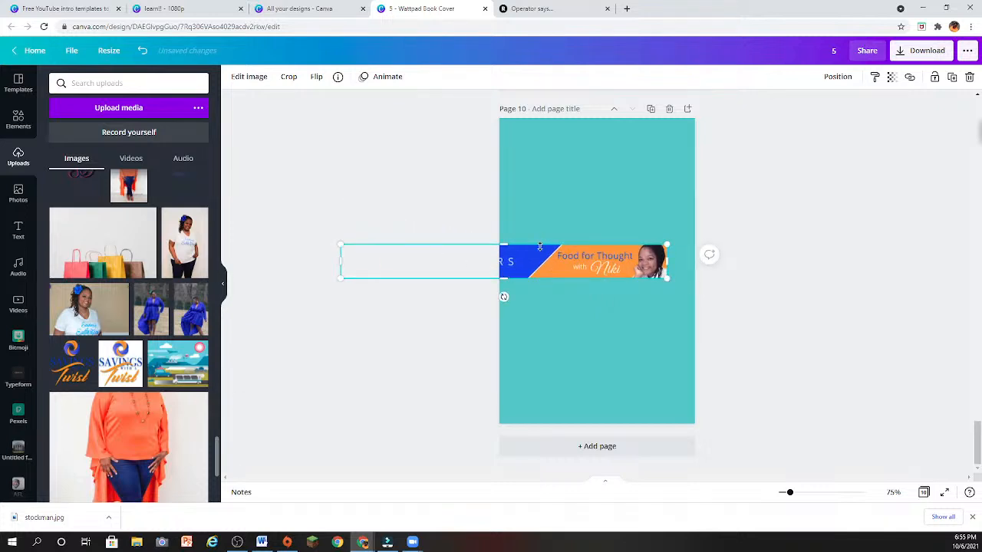
# - Move the "Money Matters" banner lower on page 10 with its right end at the page edge, and delete it
pyautogui.moveTo(527, 262); pyautogui.dragTo(558, 302)
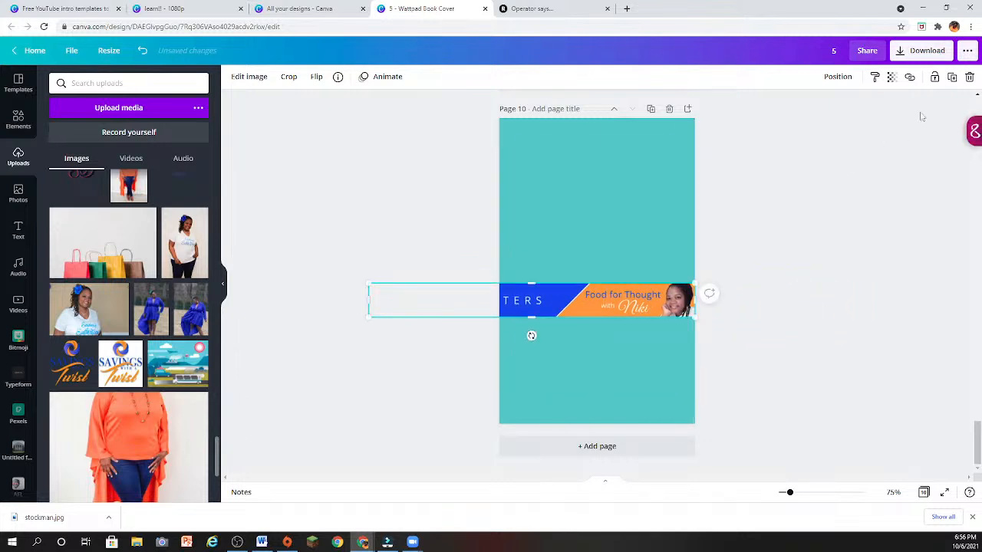
pyautogui.click(970, 76)
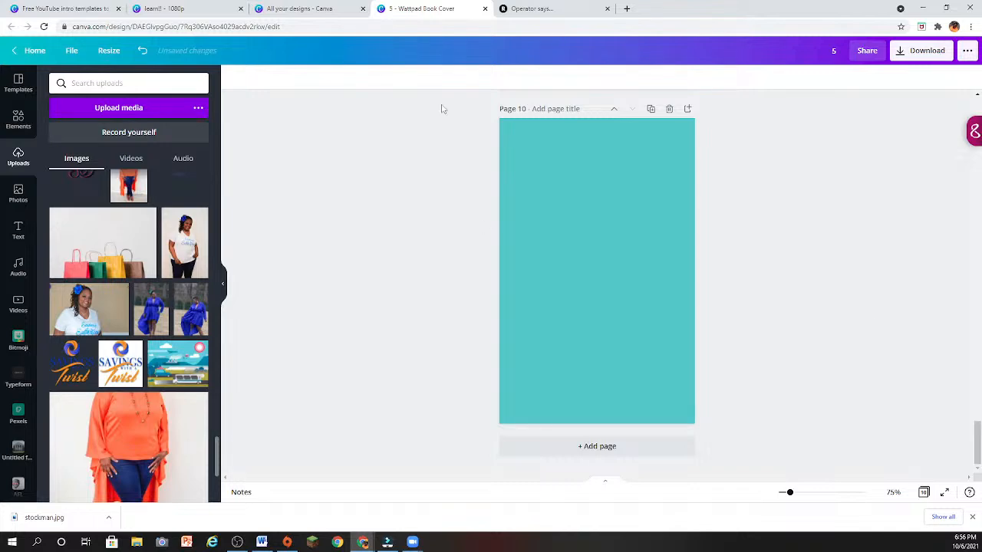
# - Open the saved "Zoom bg cartoon" design and add a page 2 using the purple-wall room template with the gray sofa and two cats
pyautogui.click(324, 8)
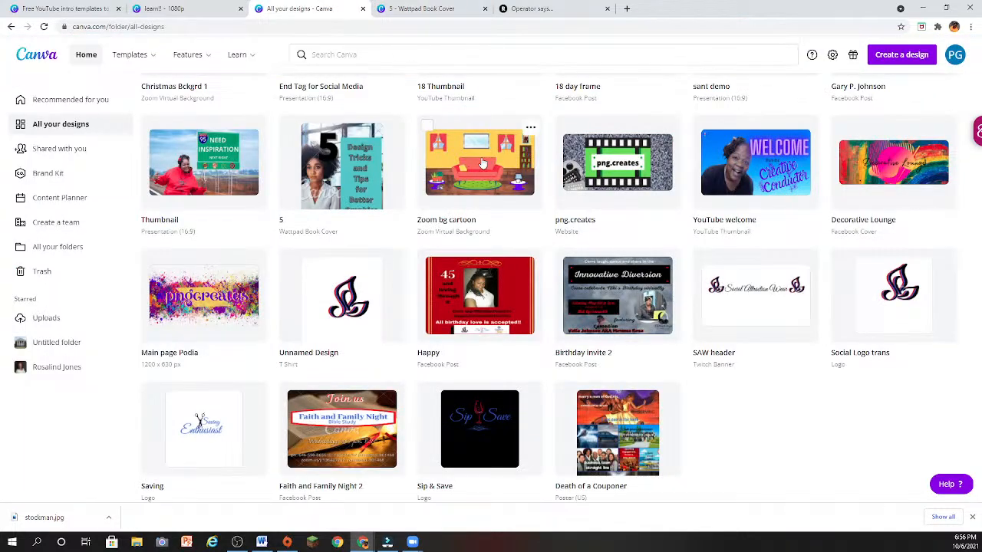
pyautogui.click(477, 175)
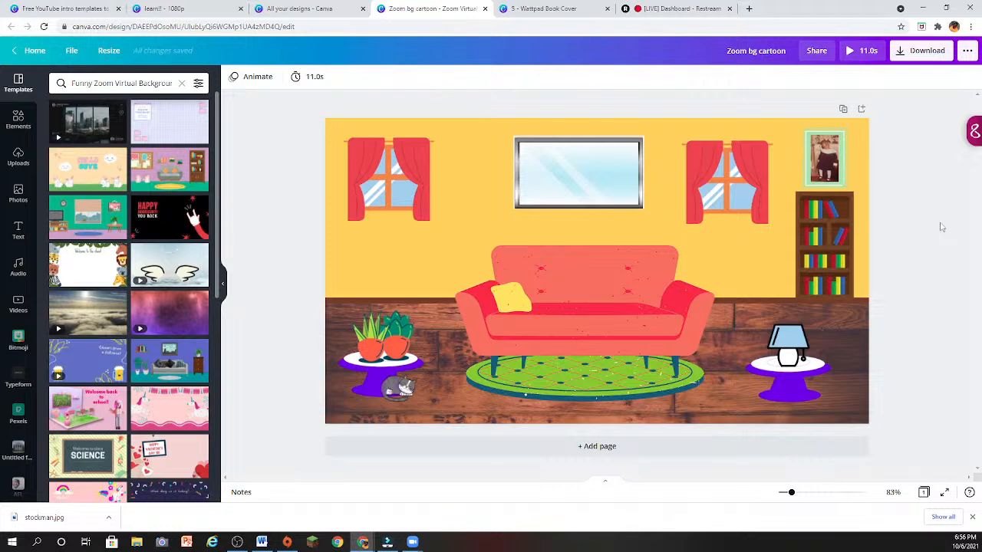
pyautogui.click(505, 458)
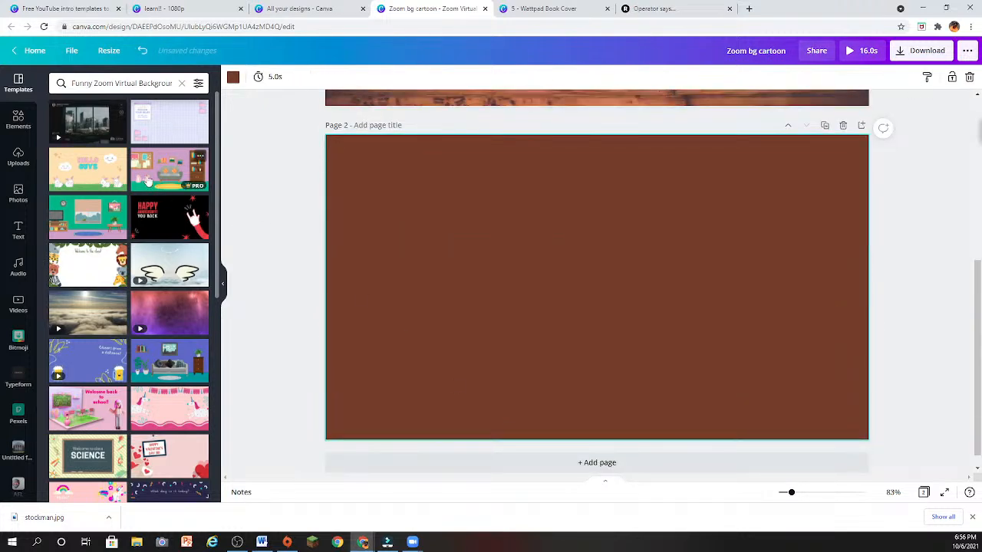
pyautogui.click(148, 181)
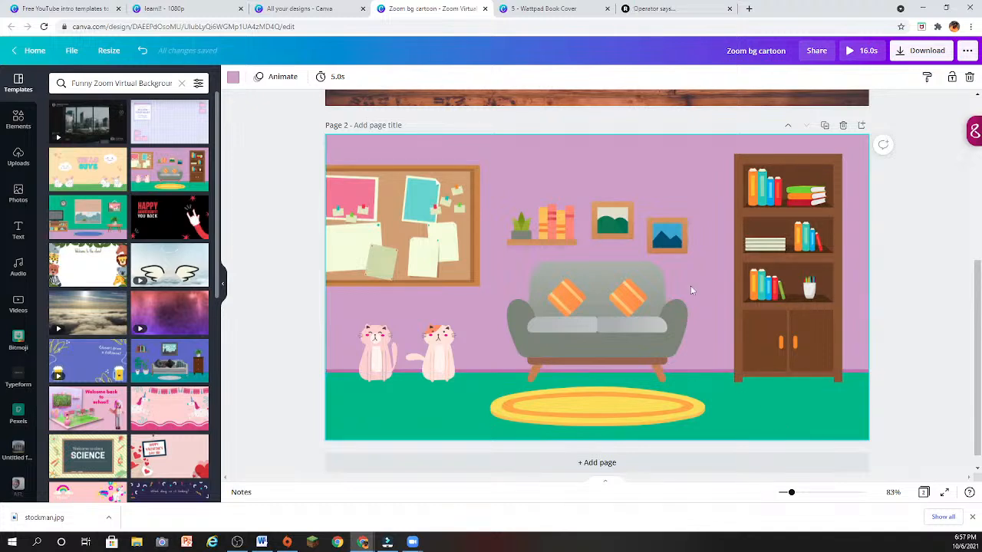
# - Add page 3 and apply the blue-wall living room template with the patterned cushions and potted plants
pyautogui.scroll(3, 673, 351)
pyautogui.scroll(2, 674, 351)
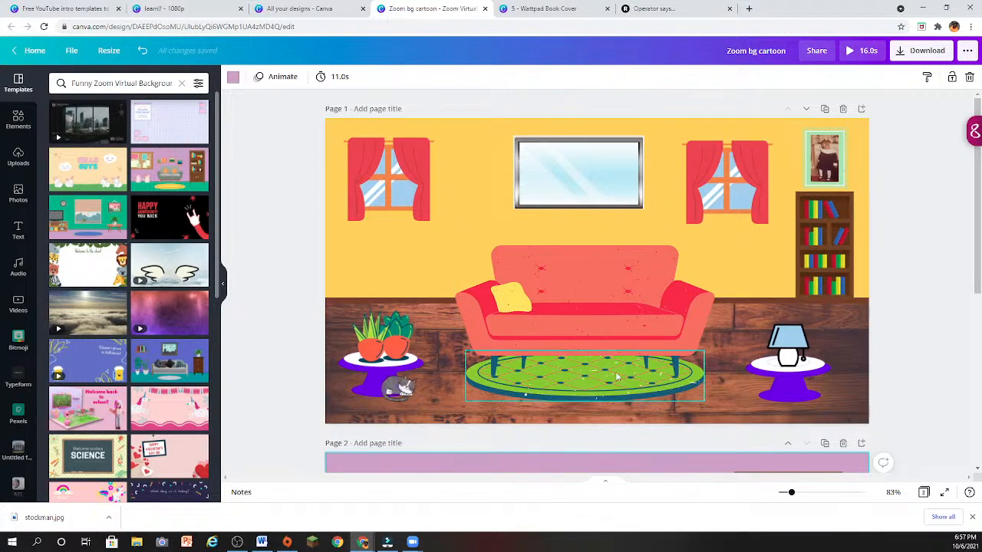
pyautogui.scroll(-5, 709, 349)
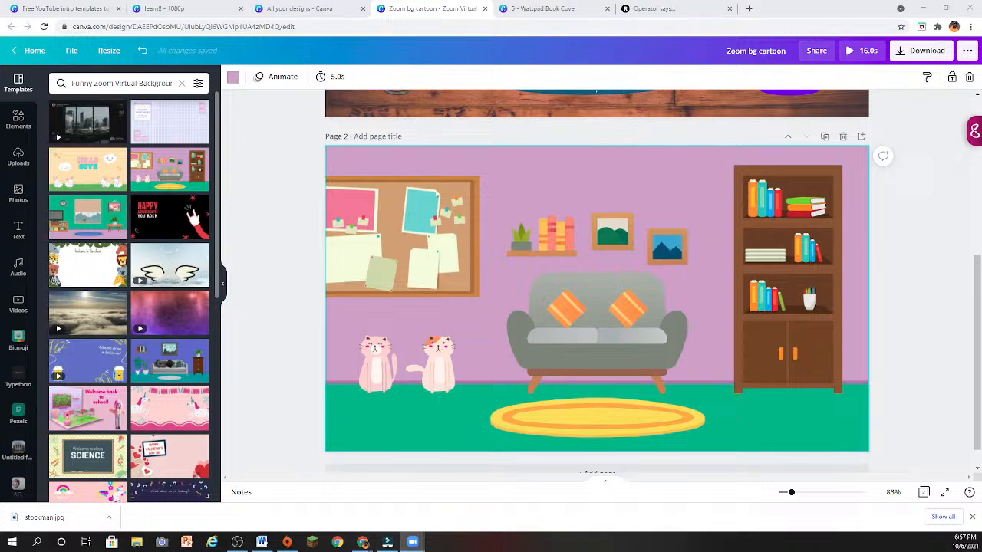
pyautogui.scroll(-1, 528, 460)
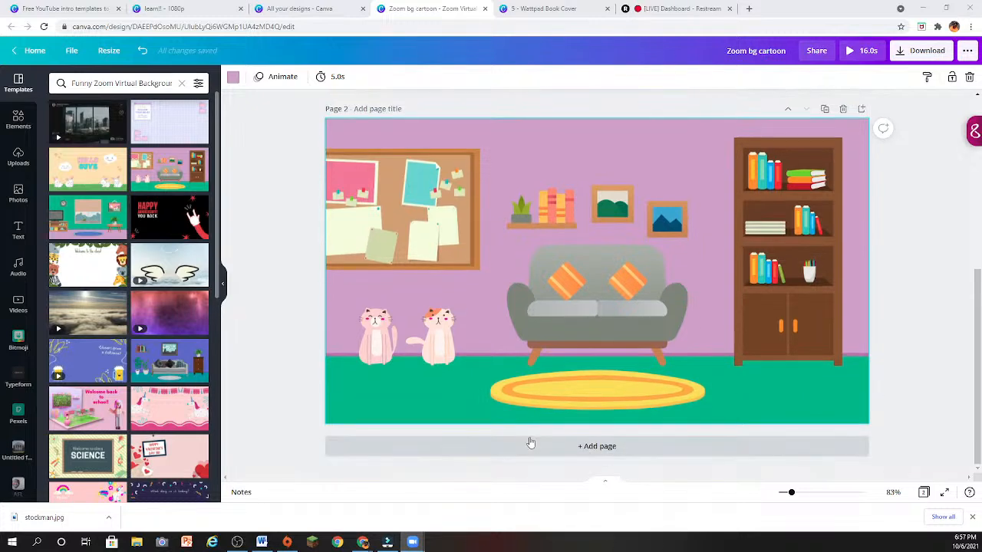
pyautogui.click(529, 444)
pyautogui.click(192, 349)
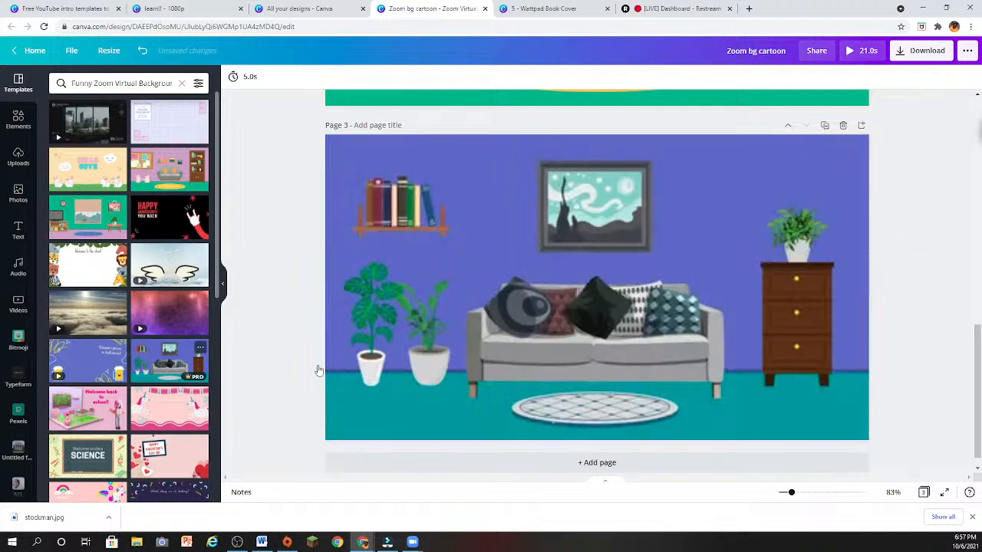